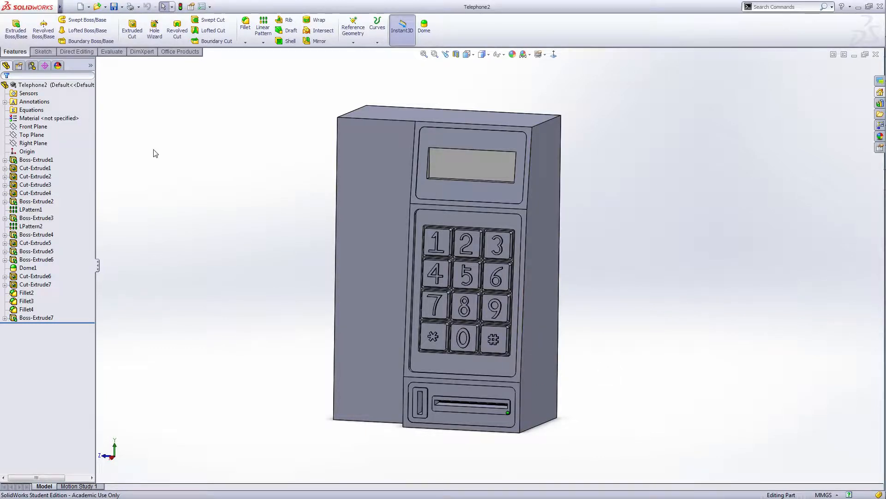
Fillet the housing's four outer corner edges and the raised front section's lower inner corner edge with a 1 mm radius.
click(245, 26)
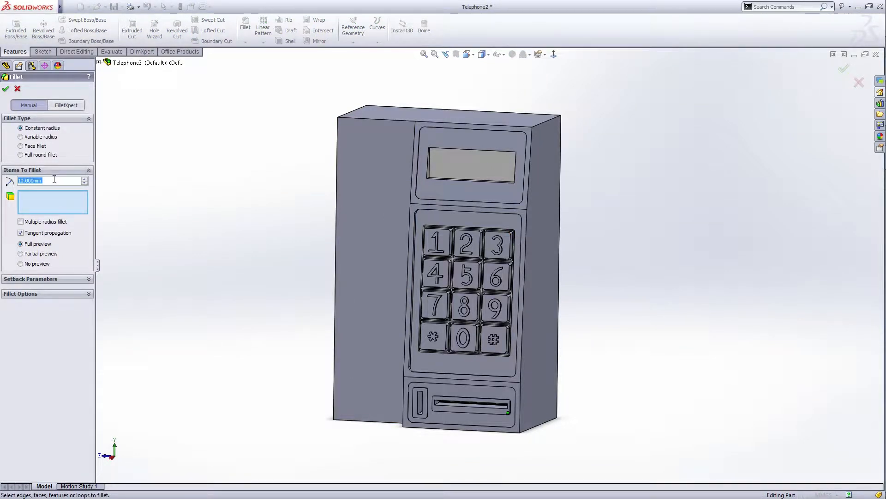
text(1)
key(Return)
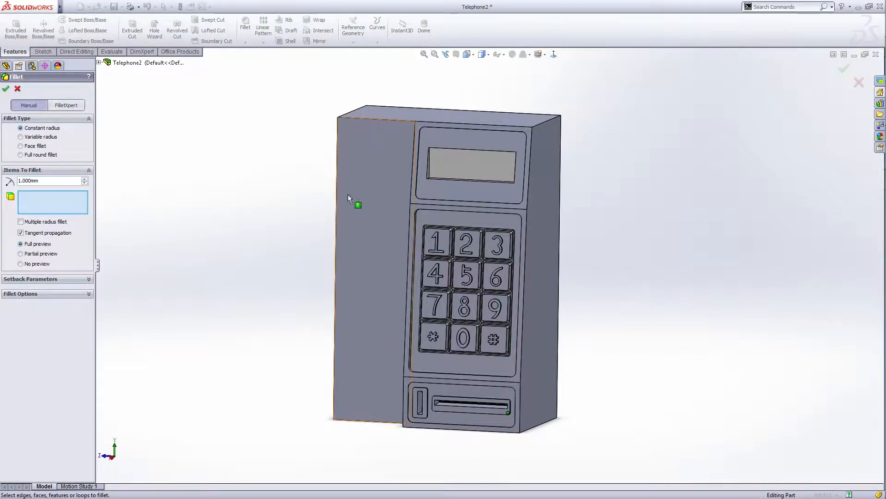
click(546, 122)
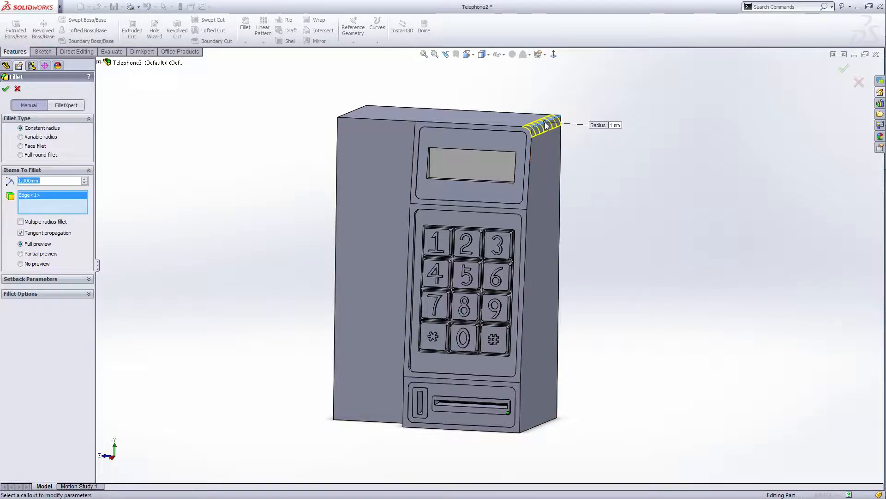
click(581, 97)
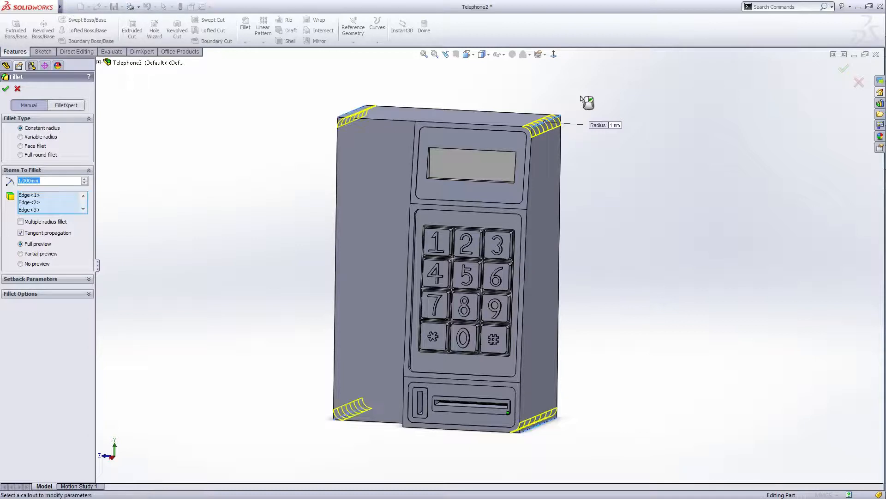
middle_drag(589, 267, 668, 272)
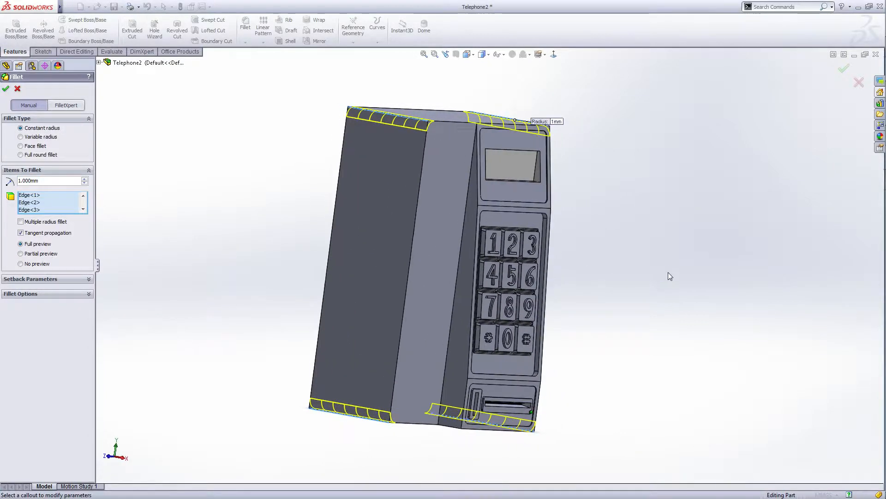
click(460, 427)
middle_drag(650, 403, 578, 390)
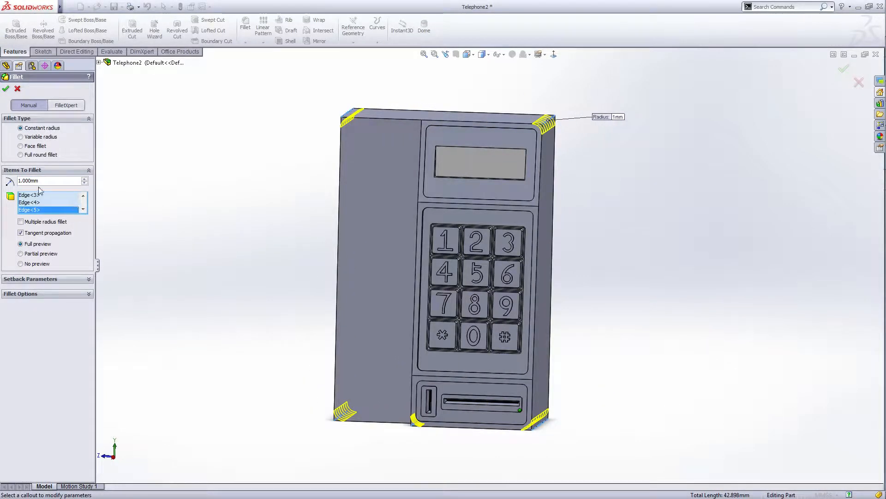
click(5, 89)
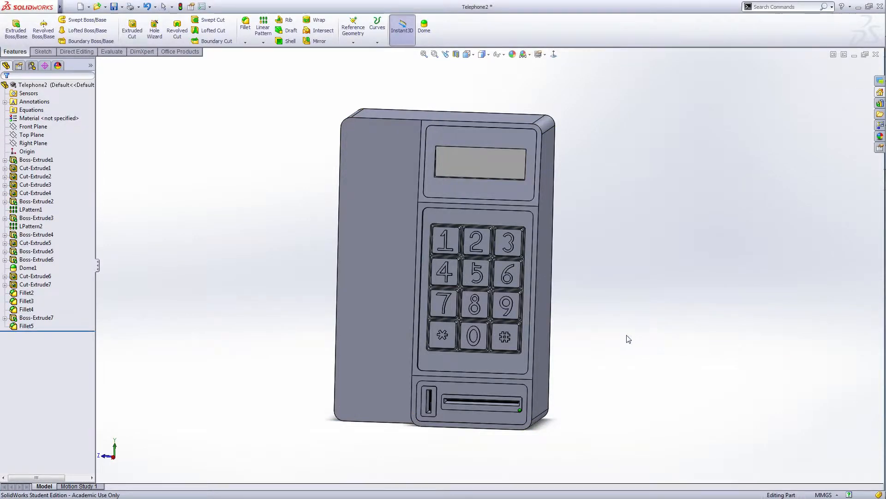
Fillet the two horizontal front edges above and below the keypad panel with a 0.5 mm radius.
mouse_move(628, 336)
middle_down()
mouse_move(600, 327)
mouse_move(631, 330)
middle_up()
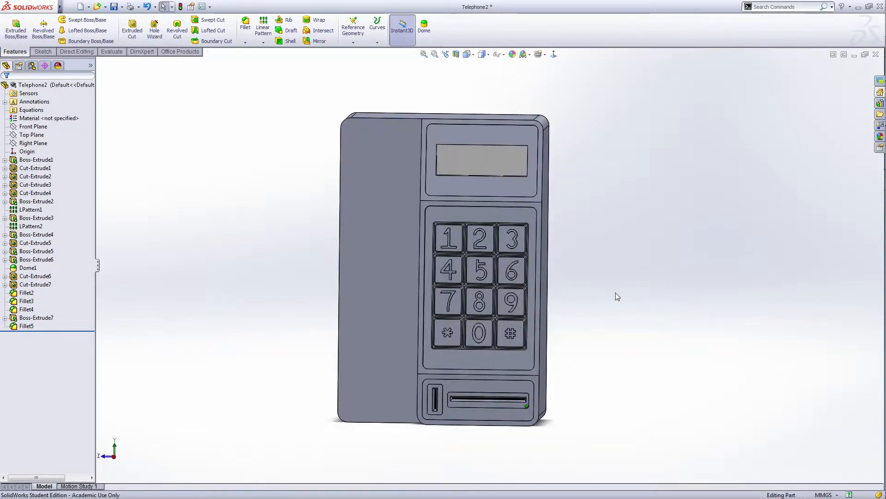
middle_drag(615, 294, 592, 295)
click(245, 31)
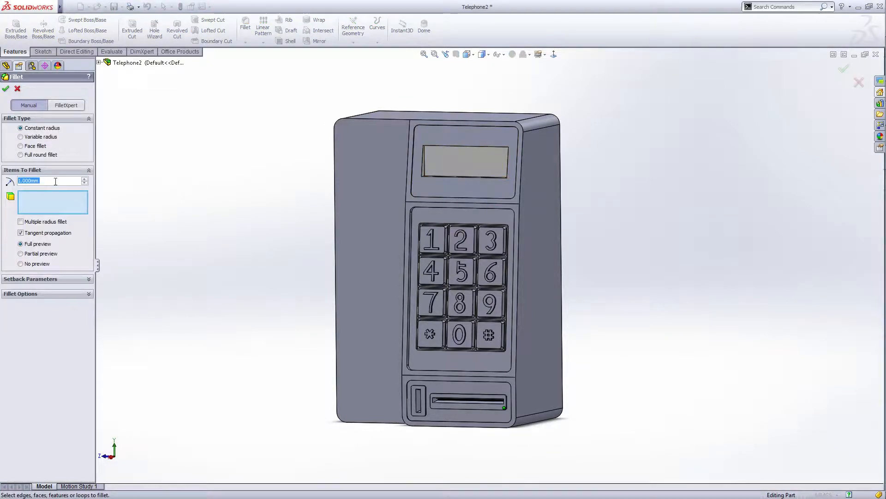
text(0.5)
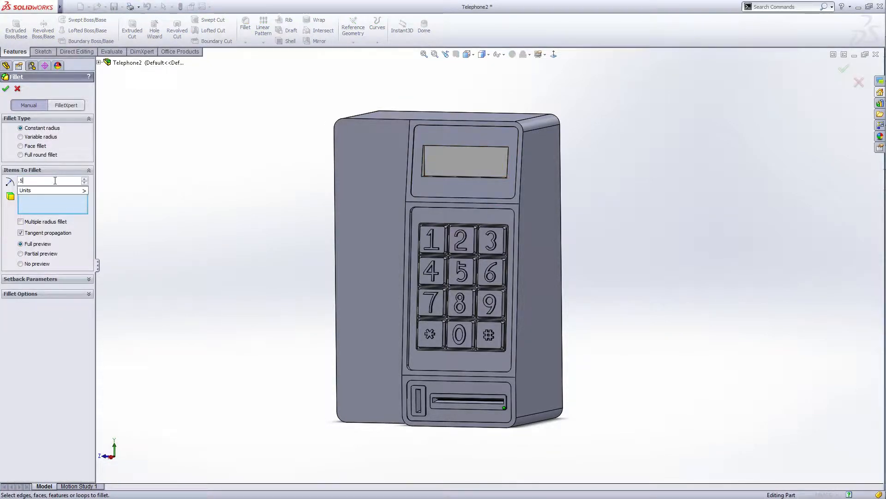
key(Return)
scroll(519, 210, down, 5)
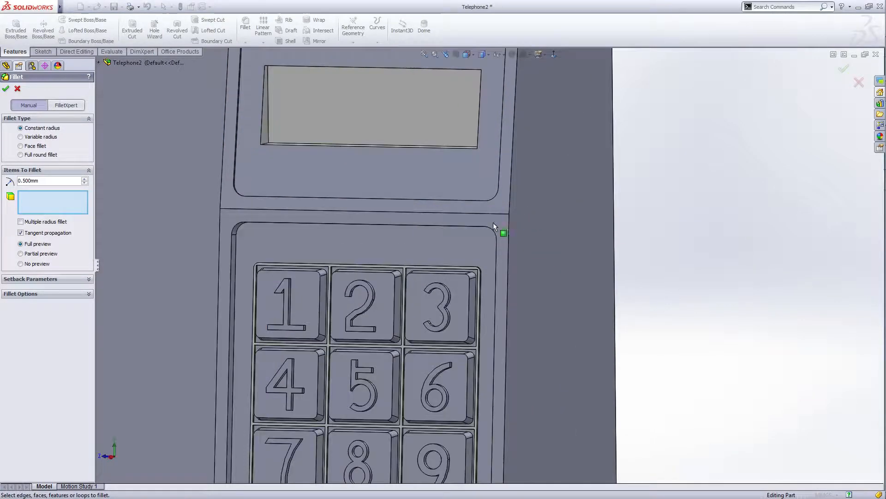
click(480, 215)
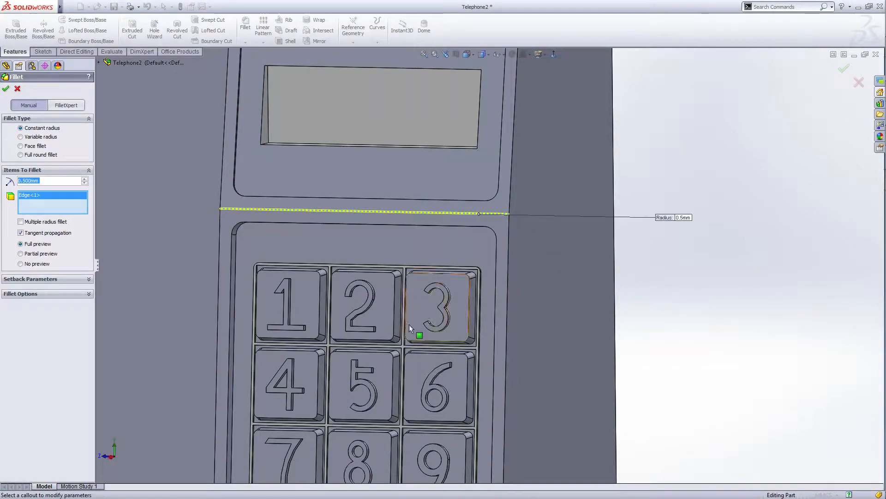
scroll(393, 372, up, 5)
scroll(412, 390, down, 5)
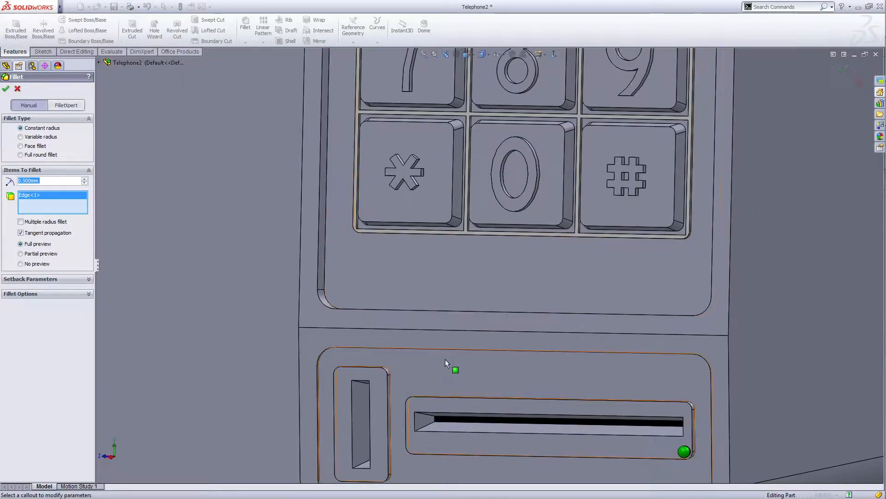
click(452, 331)
scroll(452, 331, up, 5)
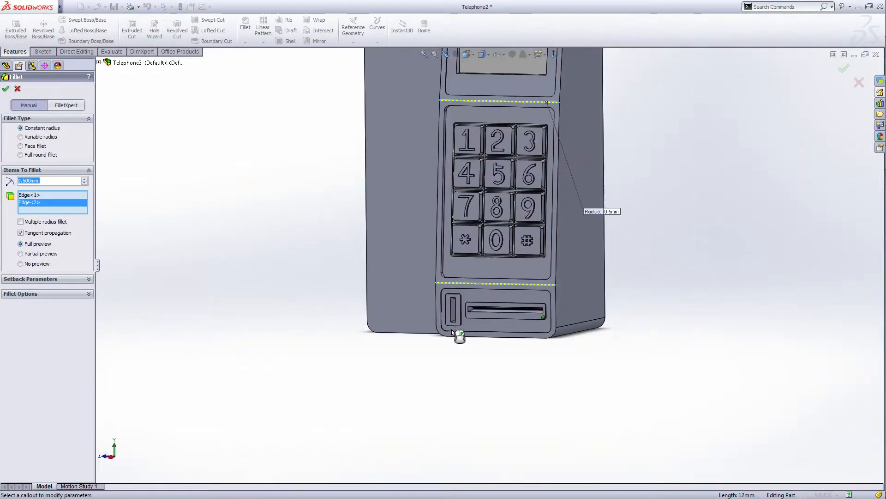
scroll(505, 242, up, 1)
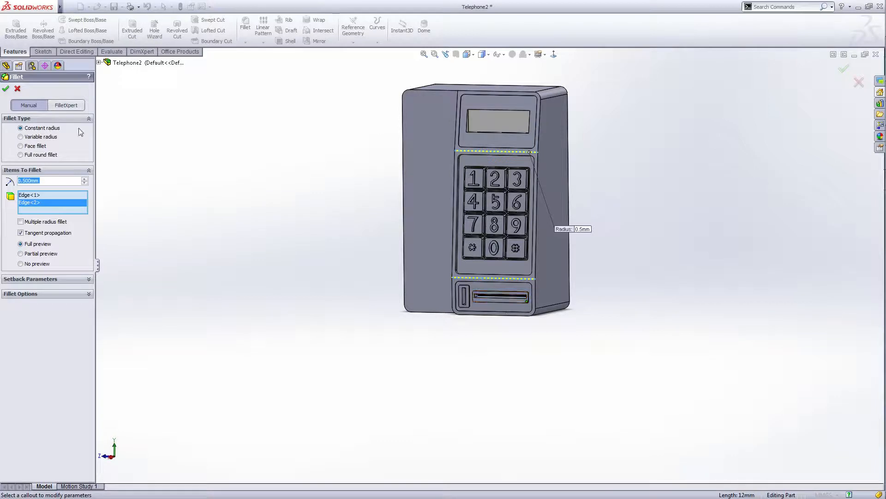
click(5, 90)
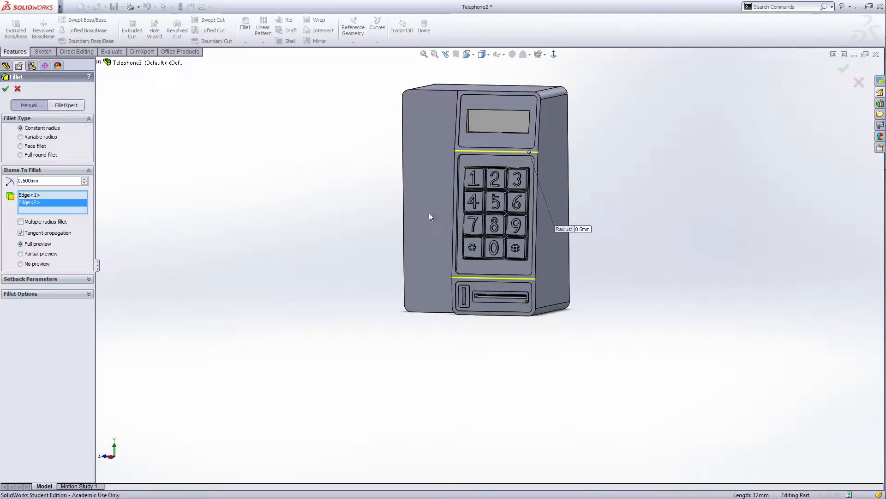
Examine the filleted edges around the keypad panel and the housing from several angles.
scroll(547, 197, down, 10)
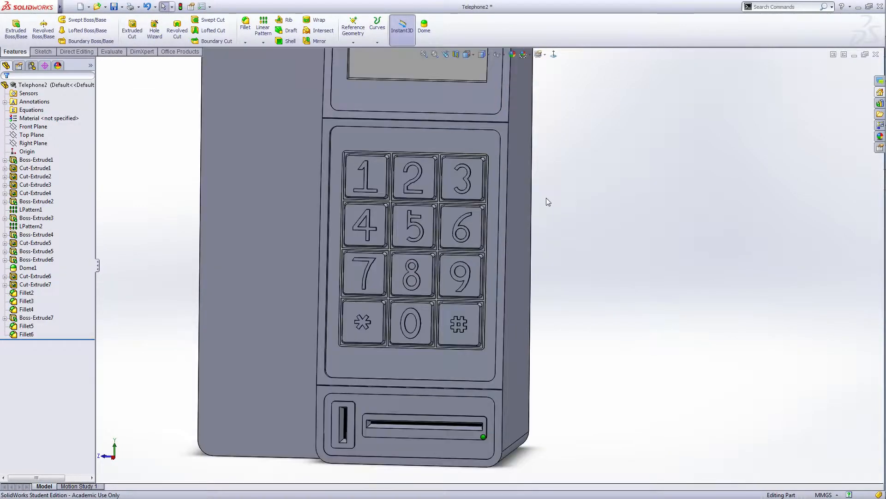
scroll(484, 111, down, 1)
mouse_move(708, 239)
middle_down()
mouse_move(736, 245)
mouse_move(701, 248)
middle_up()
mouse_move(272, 224)
middle_down()
mouse_move(220, 206)
mouse_move(222, 230)
mouse_move(271, 241)
middle_up()
scroll(273, 240, up, 10)
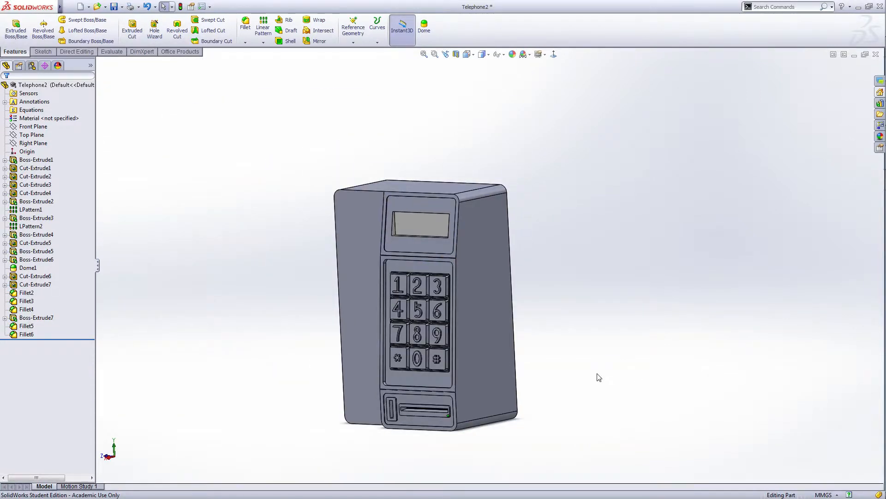
middle_drag(599, 377, 646, 354)
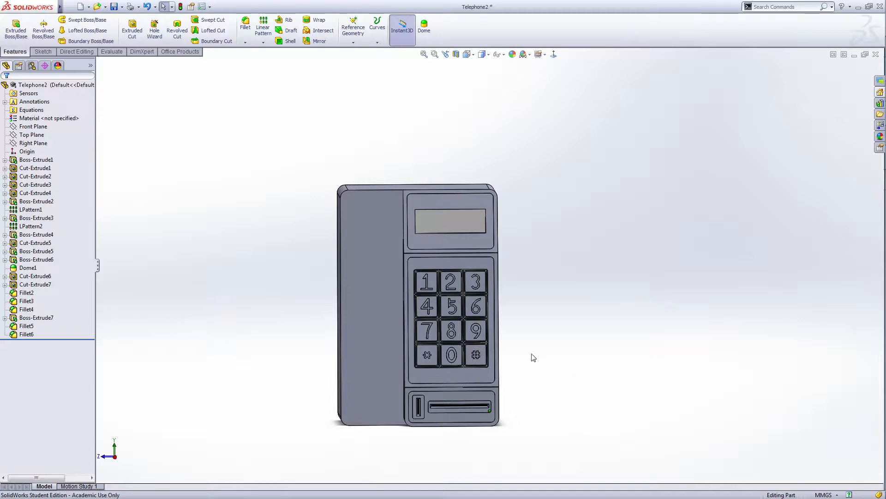
Create a reference plane offset 4 mm inward from the housing's large flat side face beside the handset area.
middle_drag(514, 328, 560, 337)
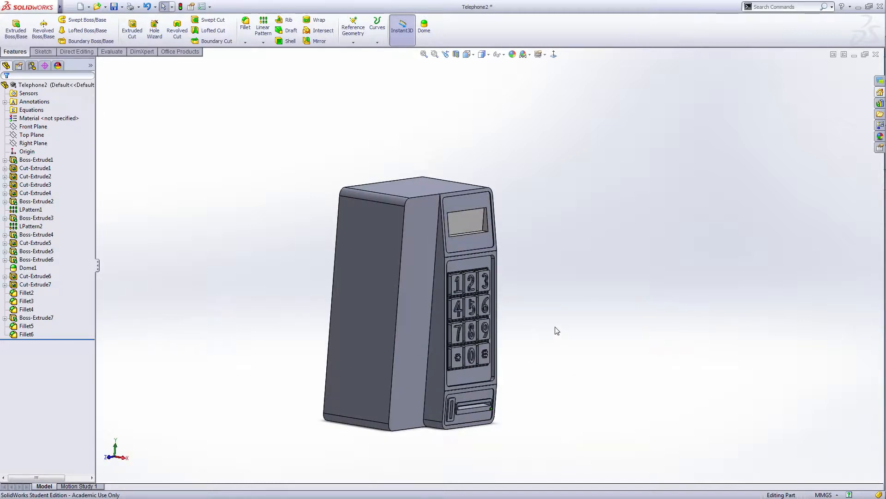
click(353, 37)
click(359, 51)
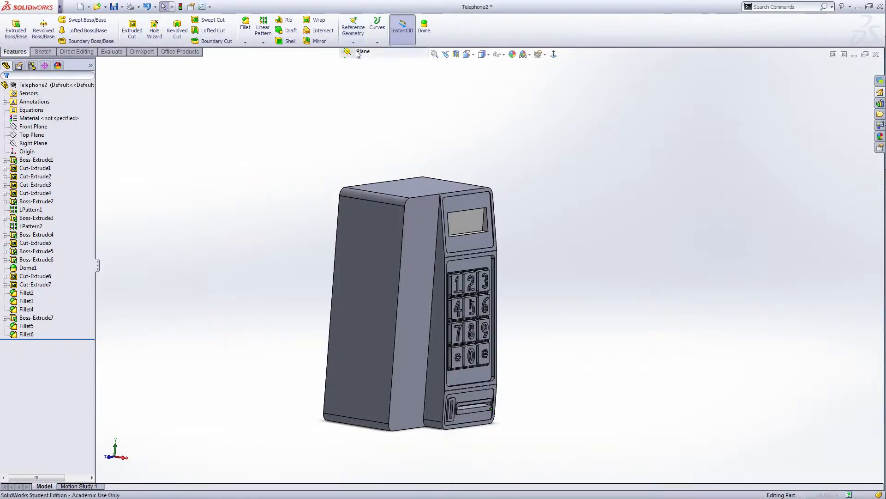
click(374, 253)
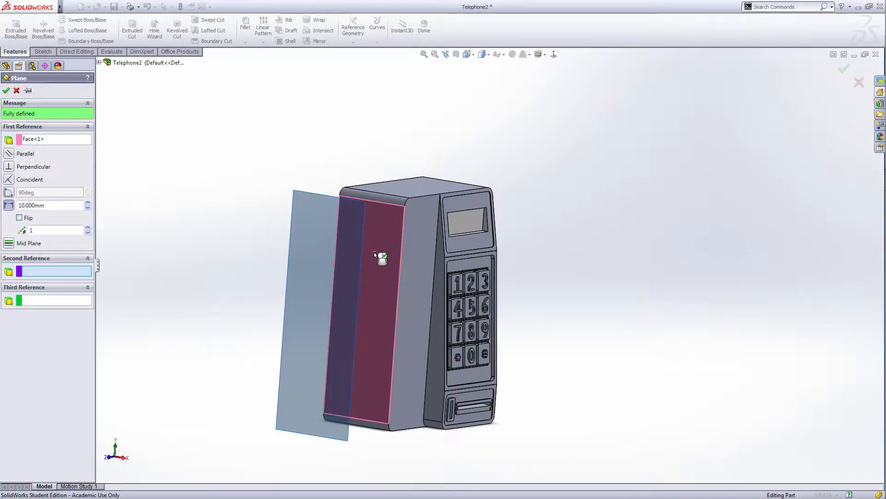
drag(49, 207, 12, 210)
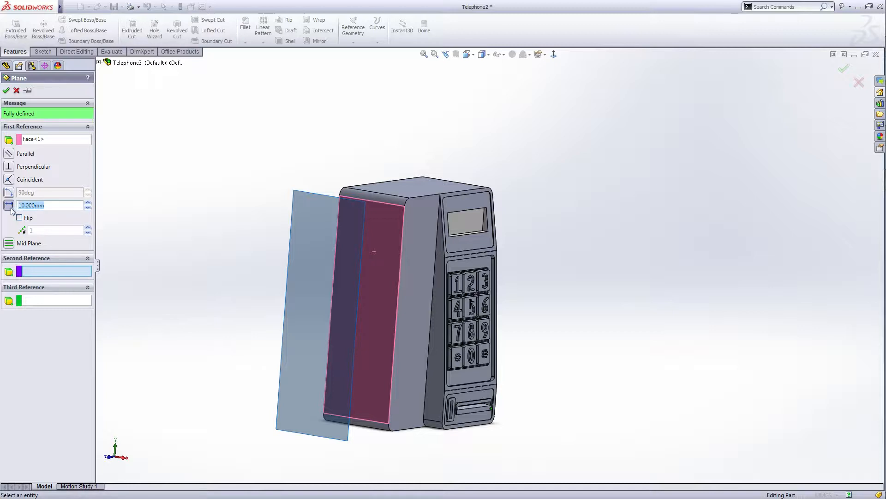
text(4)
key(Return)
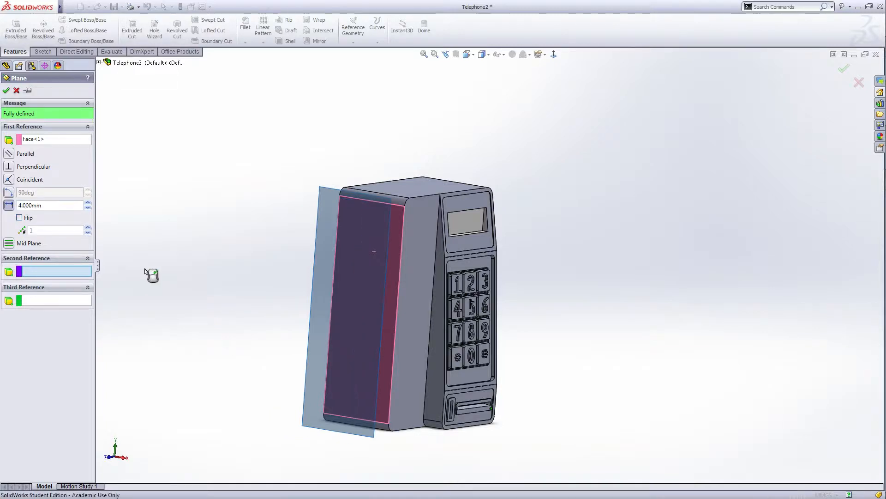
middle_drag(272, 265, 233, 268)
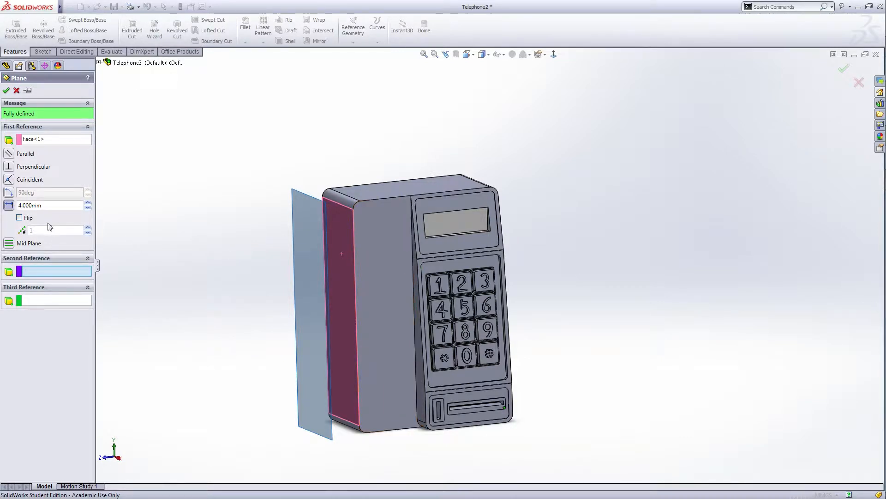
click(19, 217)
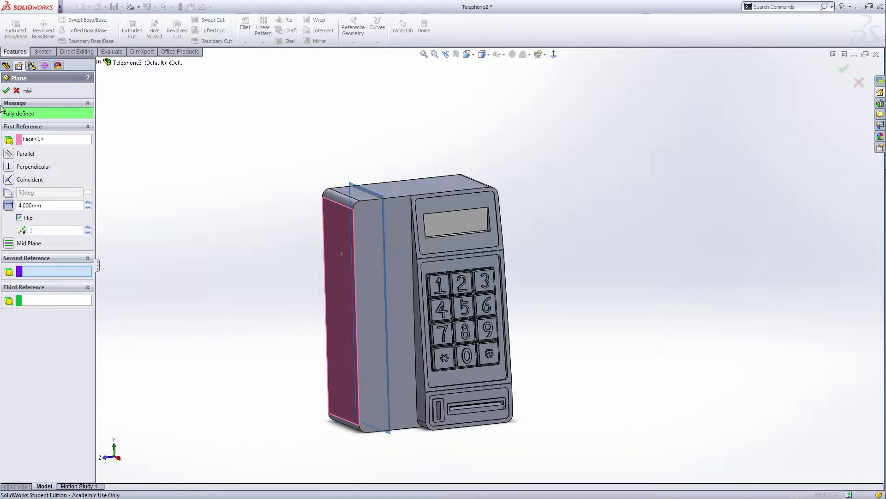
click(6, 91)
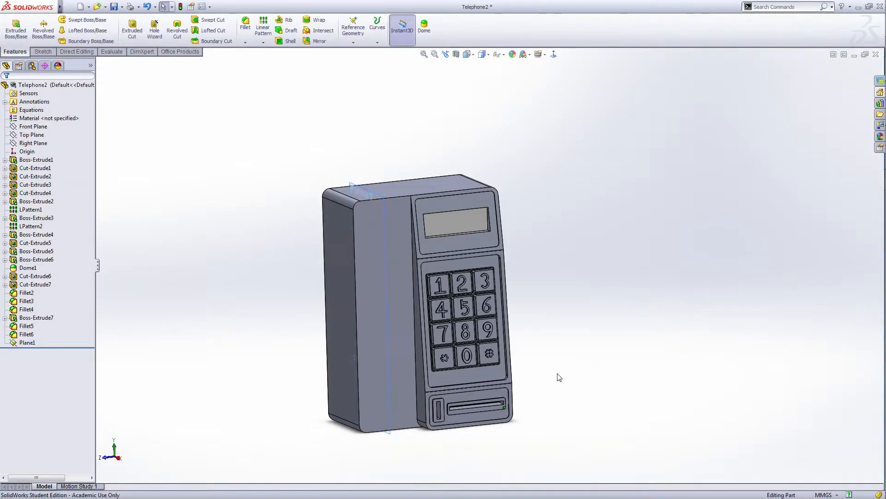
Start a new sketch on the offset reference plane.
middle_drag(559, 378, 627, 358)
click(28, 343)
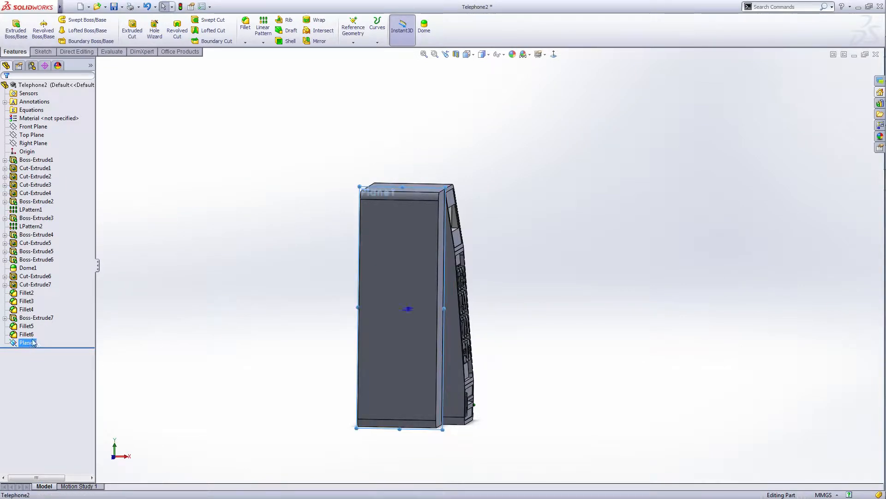
click(44, 39)
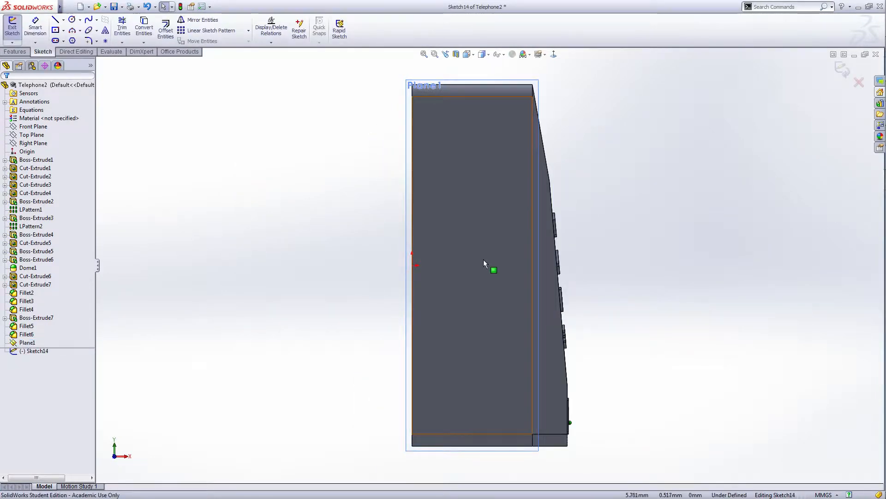
scroll(500, 246, up, 2)
scroll(546, 199, down, 3)
scroll(549, 167, up, 2)
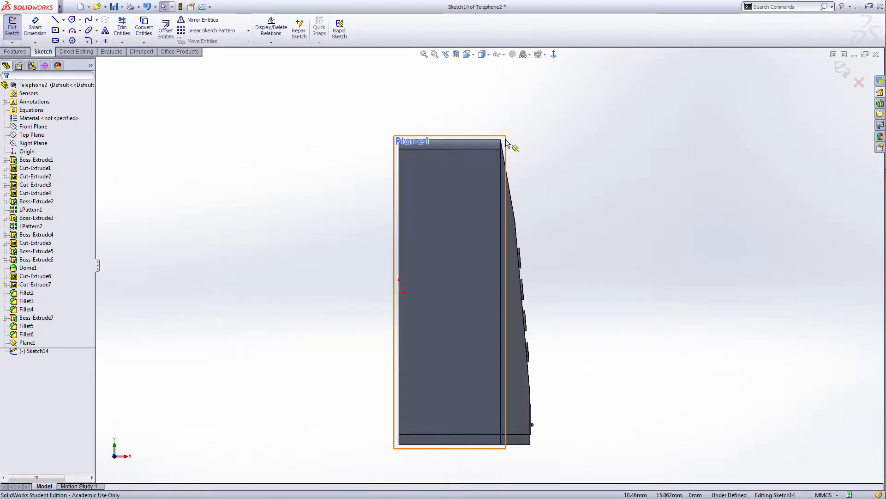
Move the offset plane's outline clear of the housing and hide the plane.
drag(506, 139, 291, 131)
click(336, 145)
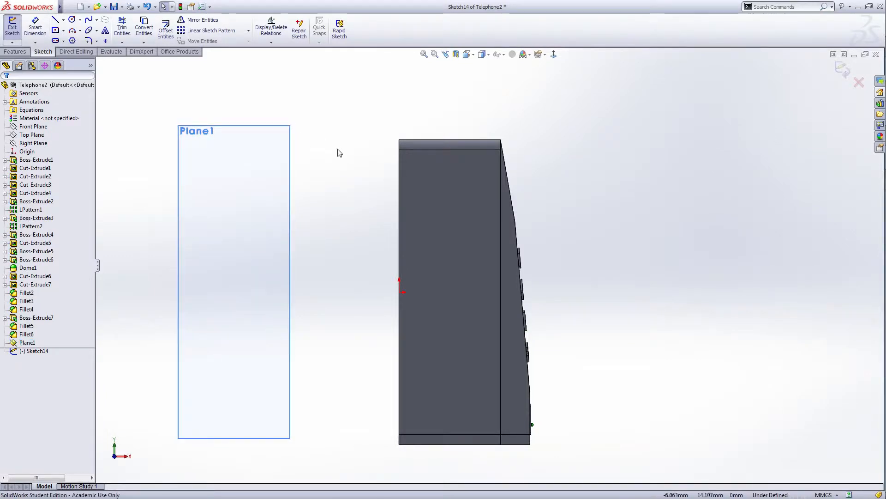
right_click(31, 344)
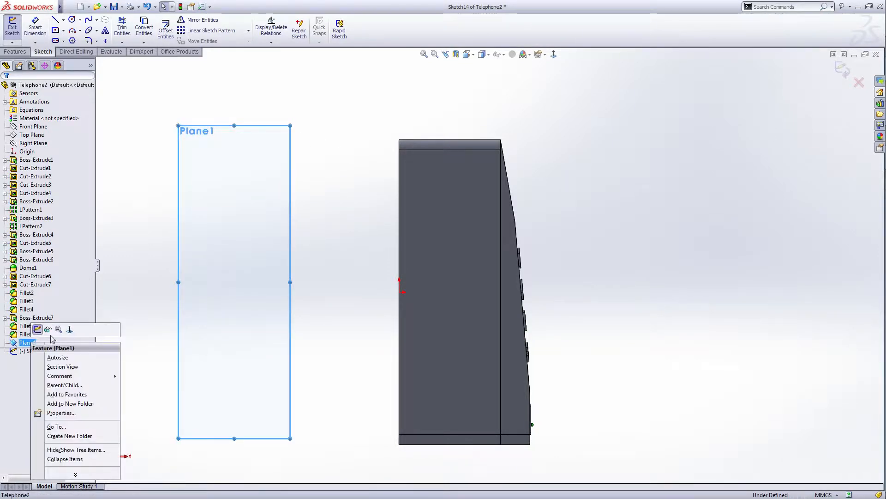
click(53, 337)
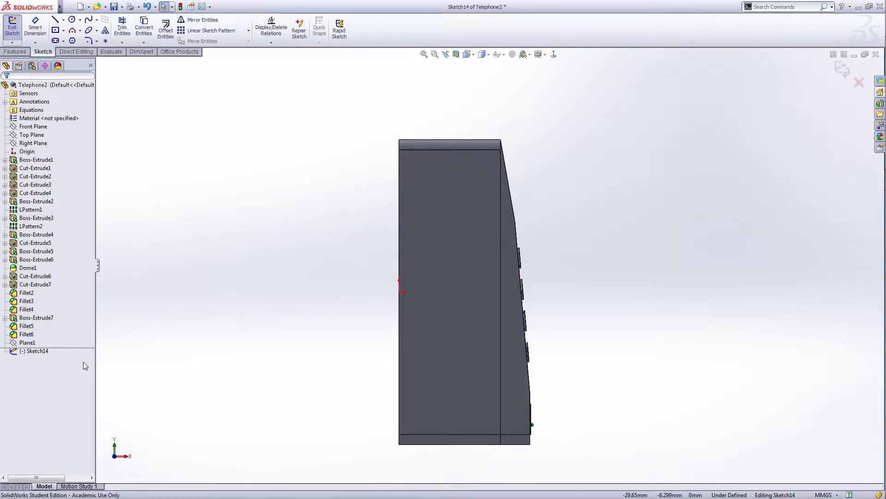
scroll(522, 218, down, 2)
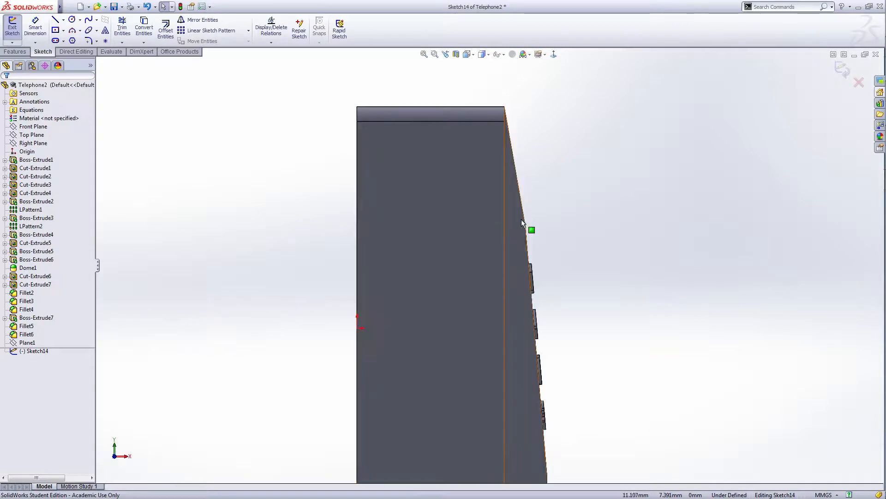
scroll(522, 219, up, 2)
scroll(522, 219, down, 3)
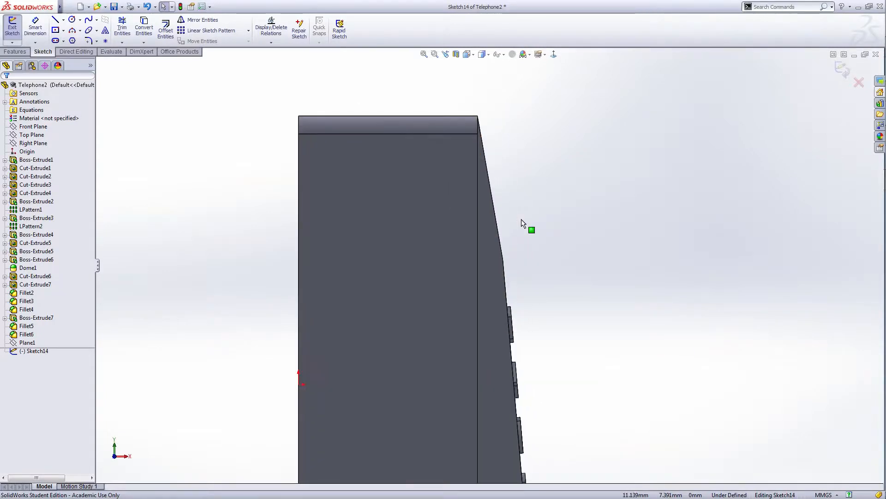
Sketch a vertical centerline about 2.42 mm long on the housing's inner vertical edge, continuing about 2.36 mm horizontally past the sloped front edge.
right_click(553, 176)
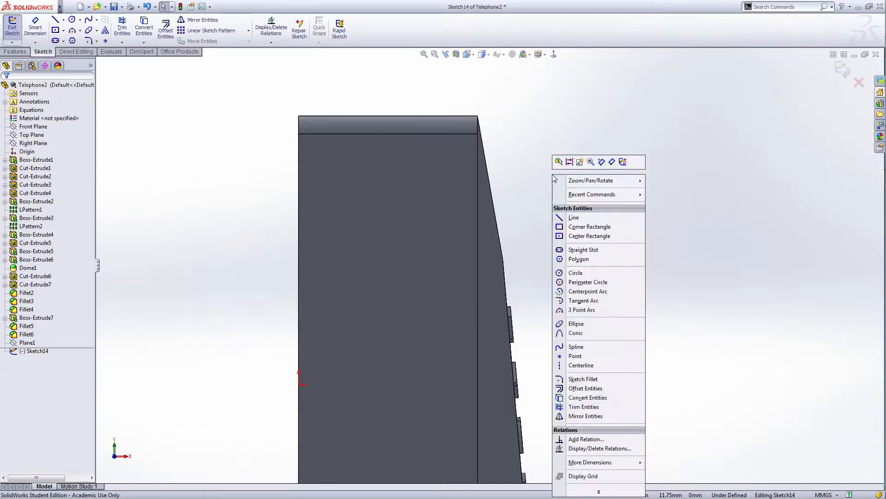
click(564, 366)
scroll(493, 233, down, 4)
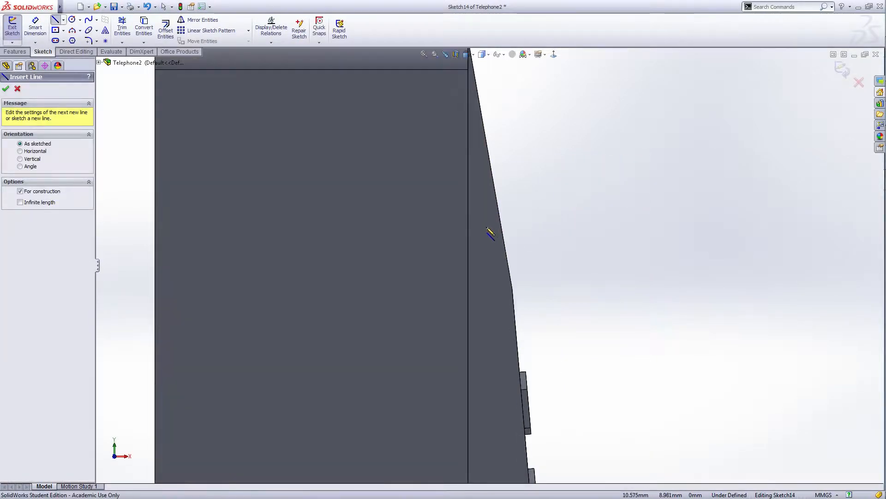
scroll(500, 222, up, 3)
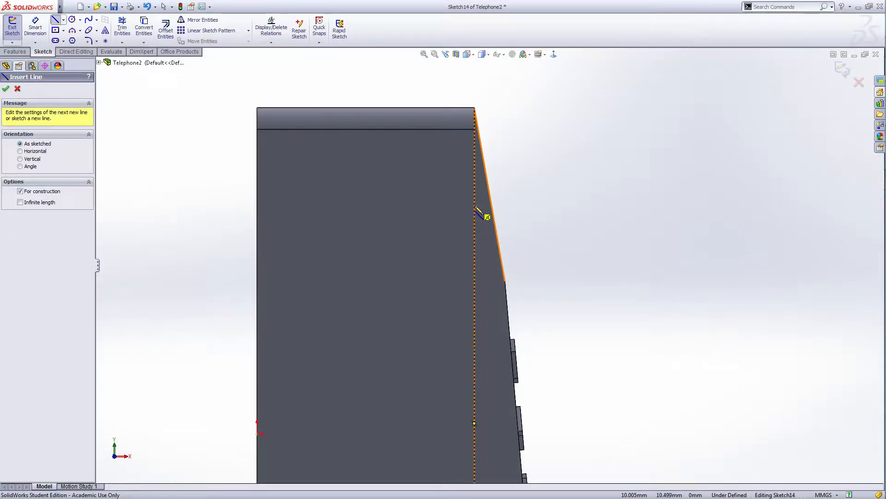
click(475, 208)
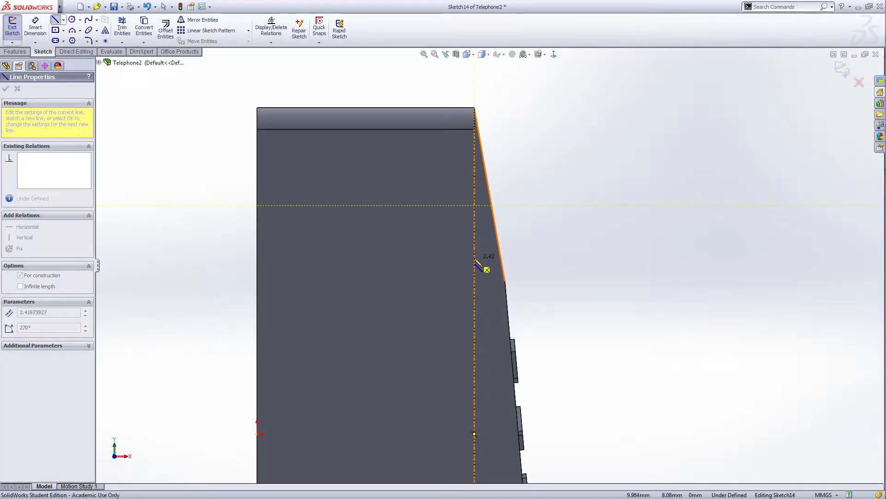
click(475, 257)
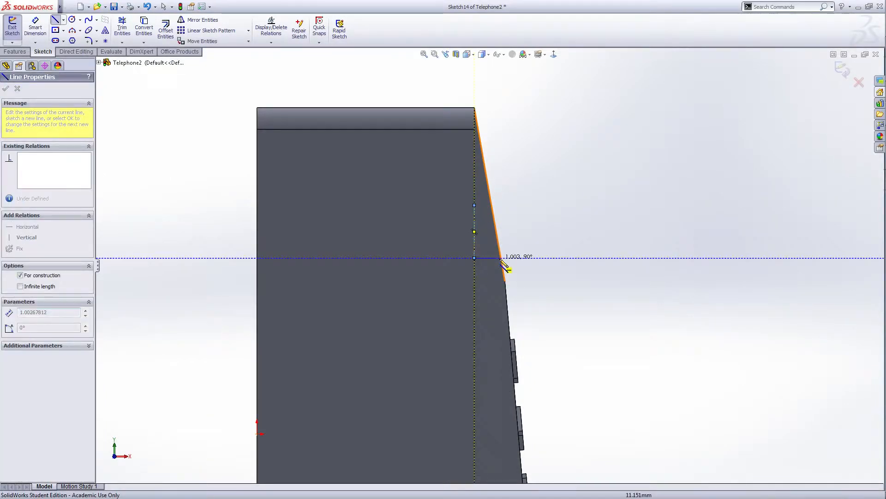
click(527, 257)
key(Escape)
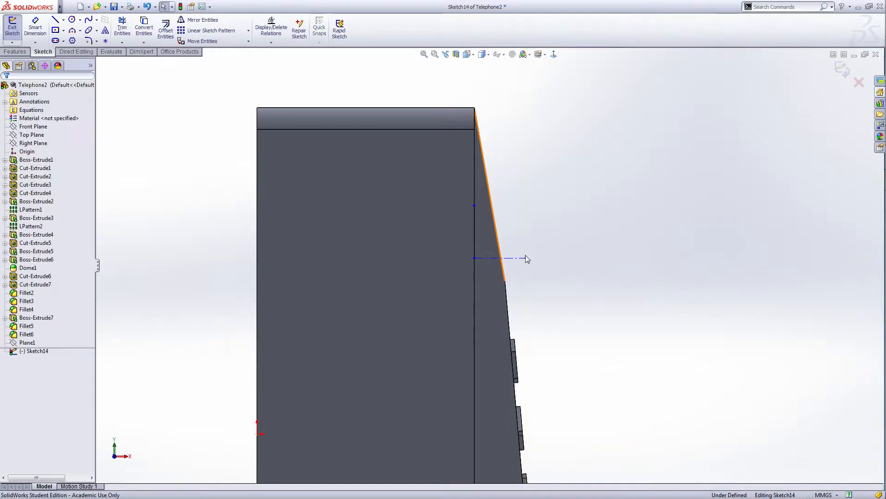
Sketch a second horizontal centerline about 2.36 mm long outward from the vertical centerline's upper end, level with the lower one's outer end.
key(s)
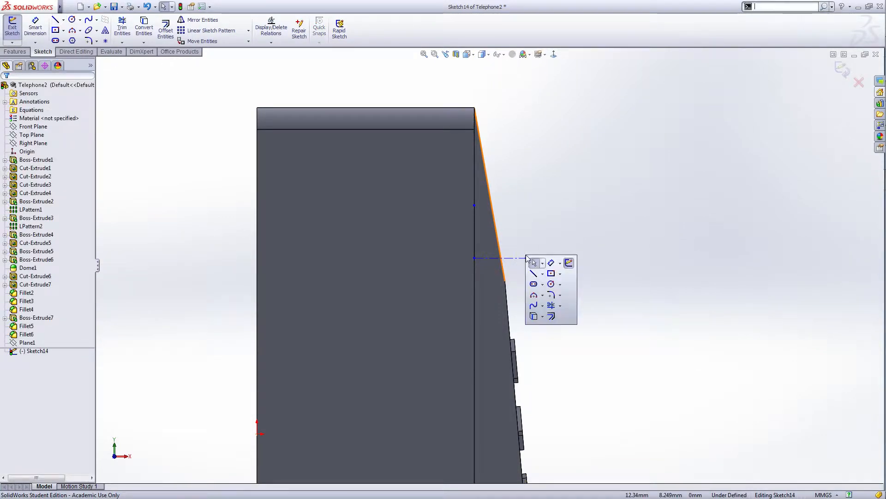
click(542, 274)
click(557, 294)
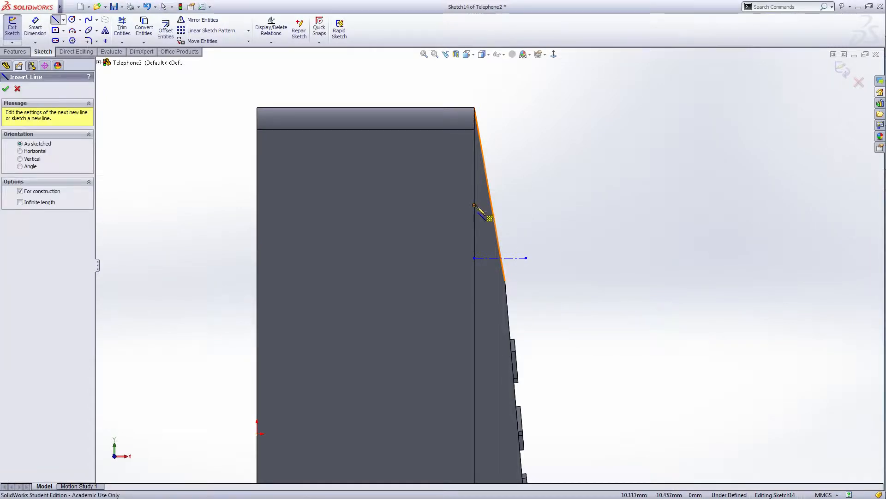
click(475, 206)
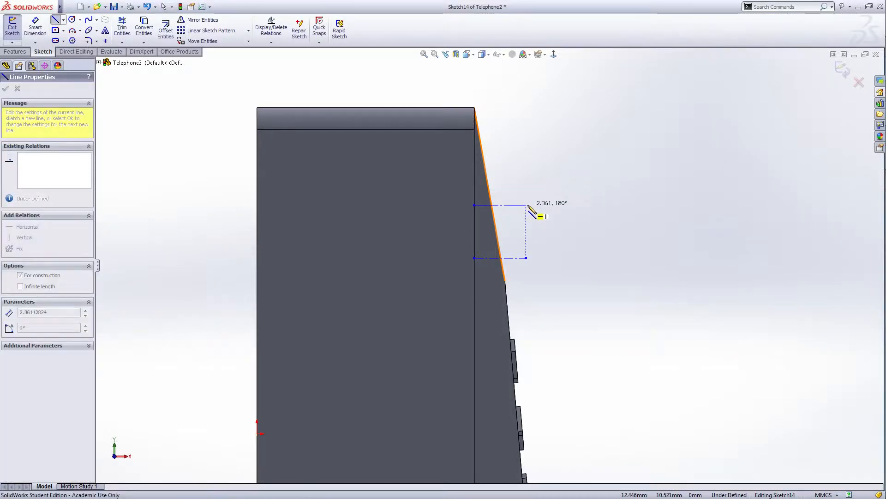
click(526, 205)
right_click(526, 207)
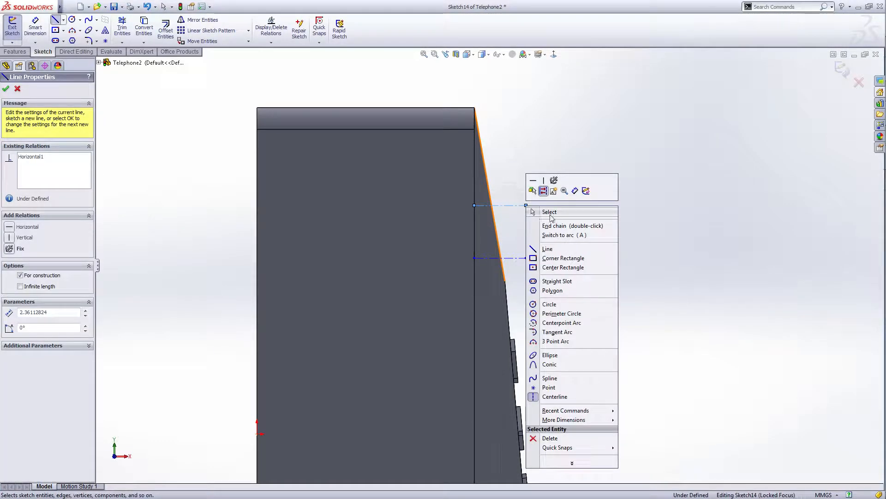
click(548, 213)
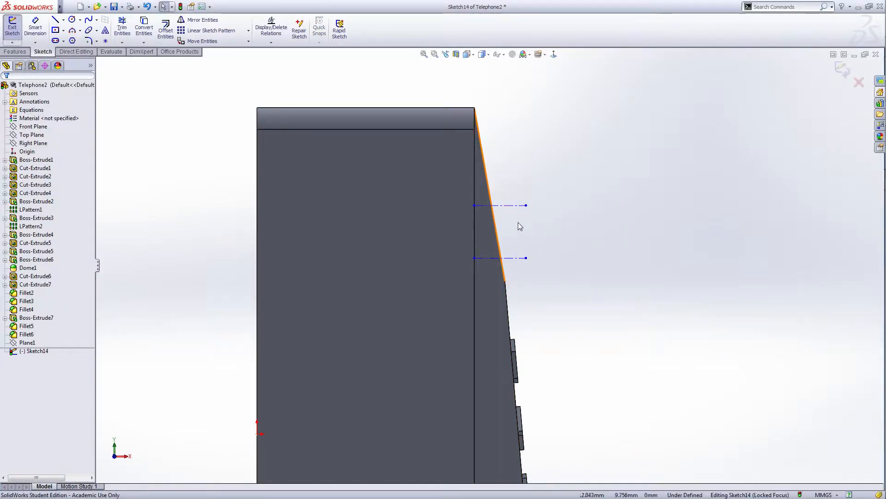
Join the outer ends of the two horizontal centerlines with an outward-bulging 3 Point Arc of about 2.6 mm radius.
right_click(561, 217)
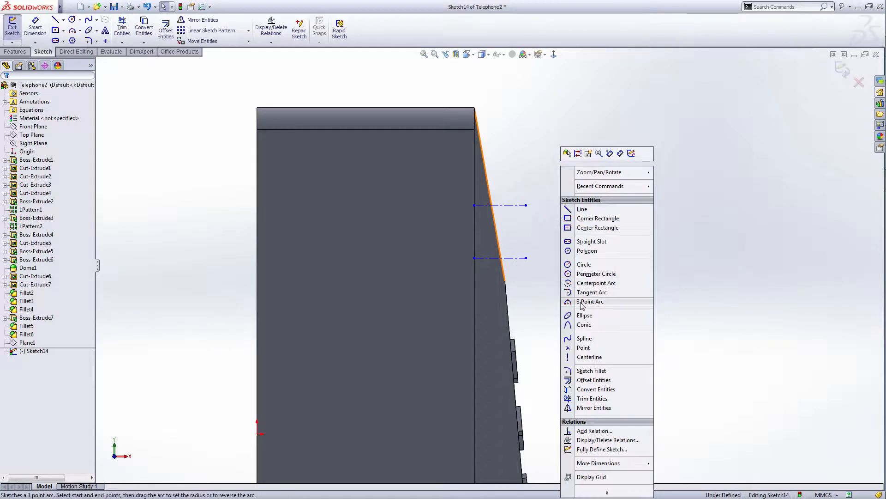
click(590, 301)
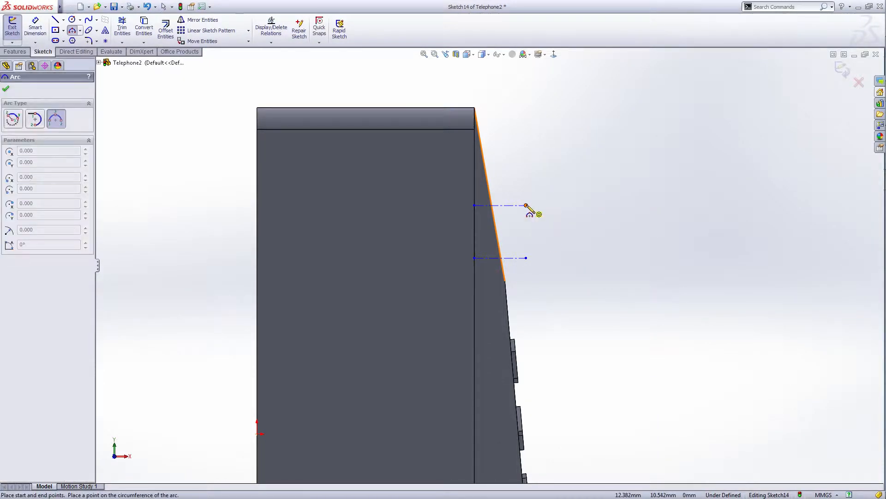
click(525, 205)
click(526, 257)
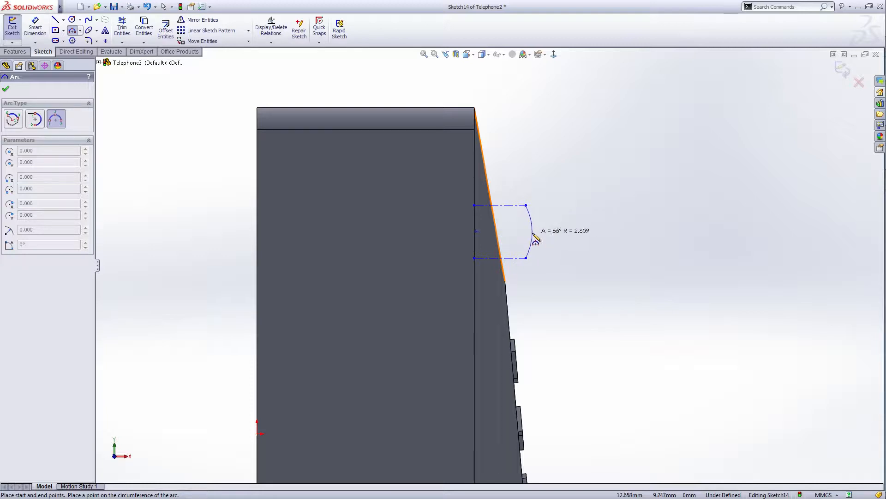
click(536, 238)
right_click(534, 237)
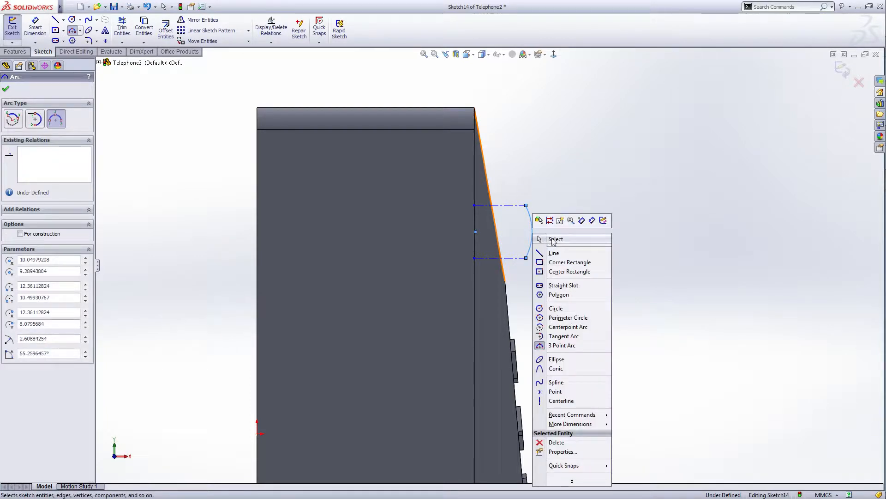
click(555, 240)
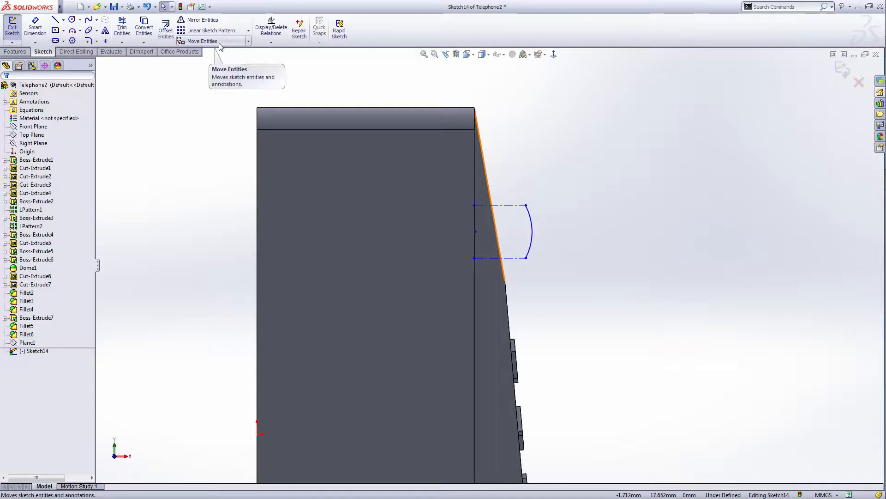
Offset the arc outward by 0.5 mm, away from the housing, with a dimension added.
click(166, 31)
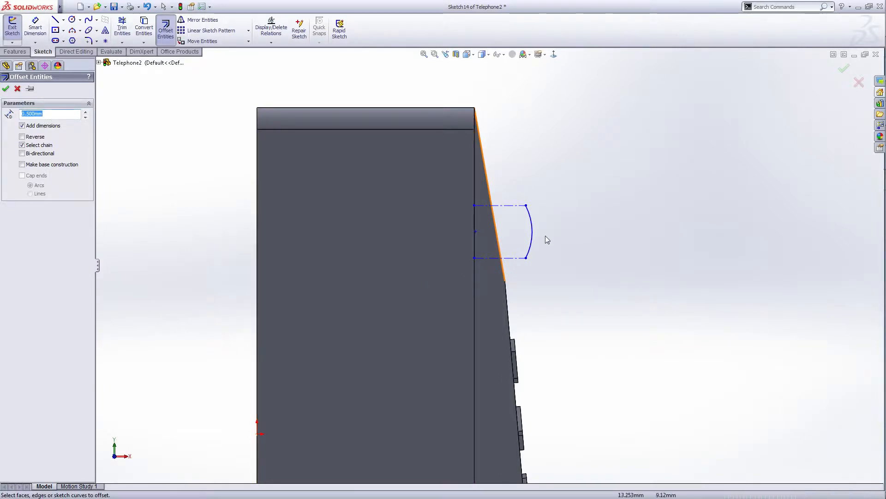
click(531, 234)
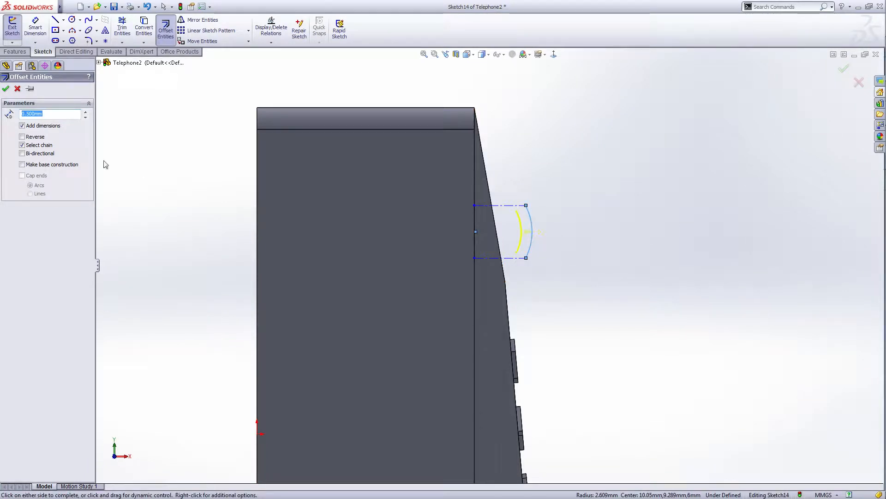
click(5, 89)
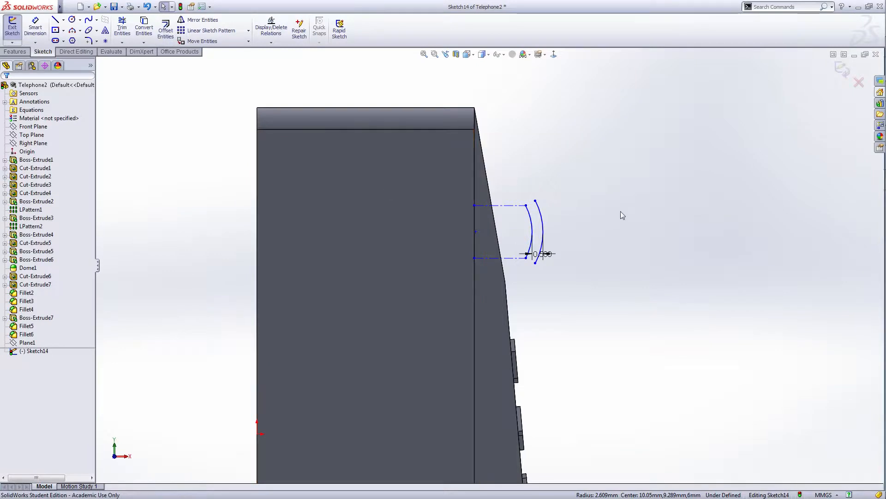
Draw a horizontal line about 0.55 mm long from the inner arc's upper endpoint to the outer arc.
key(s)
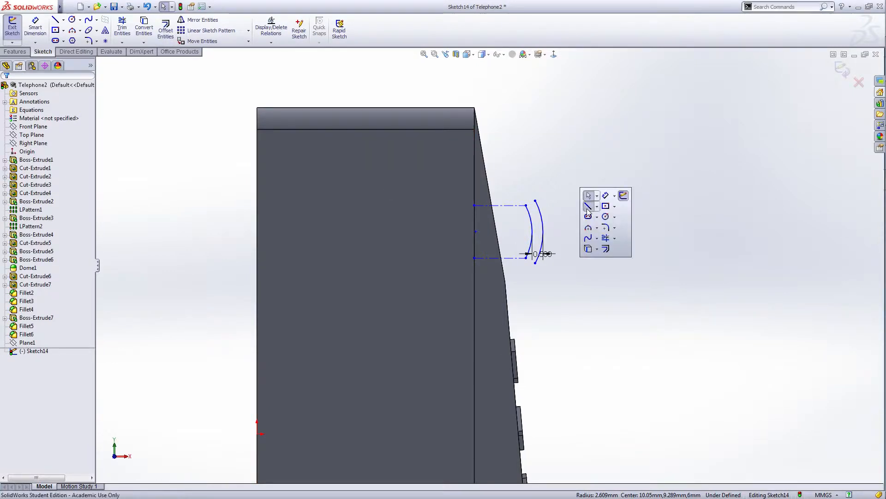
click(591, 210)
scroll(559, 203, down, 4)
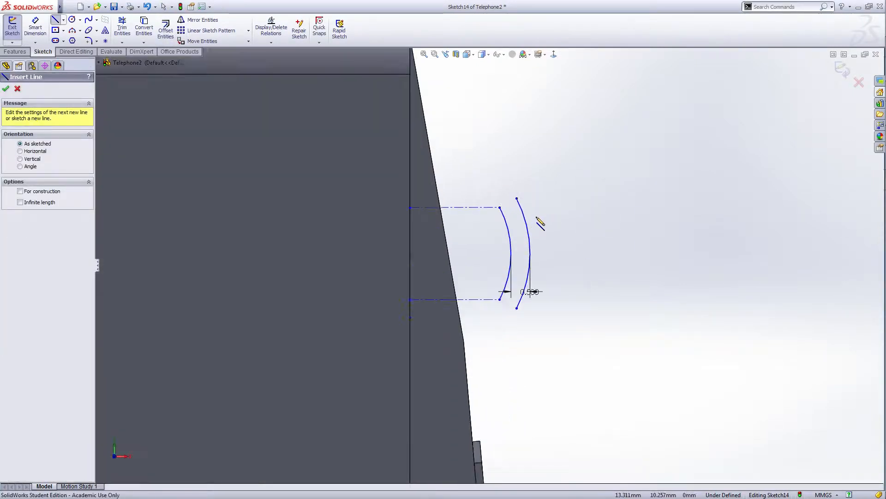
click(490, 208)
click(515, 208)
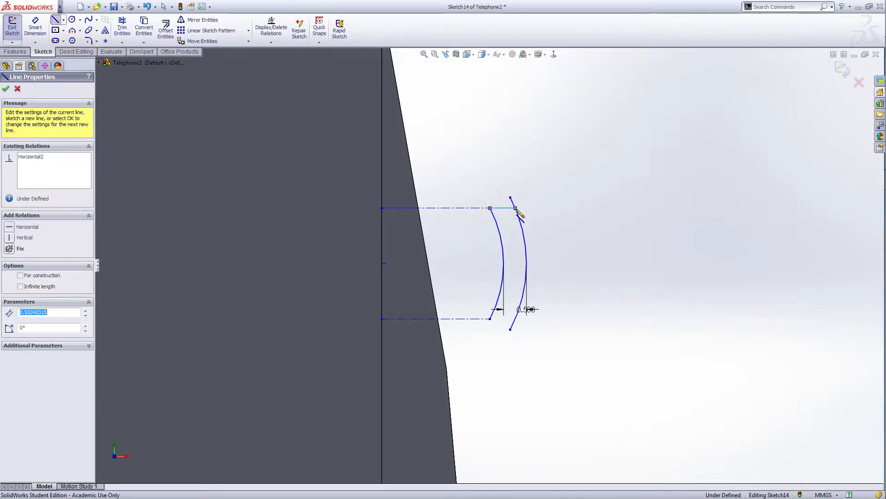
click(516, 208)
key(Escape)
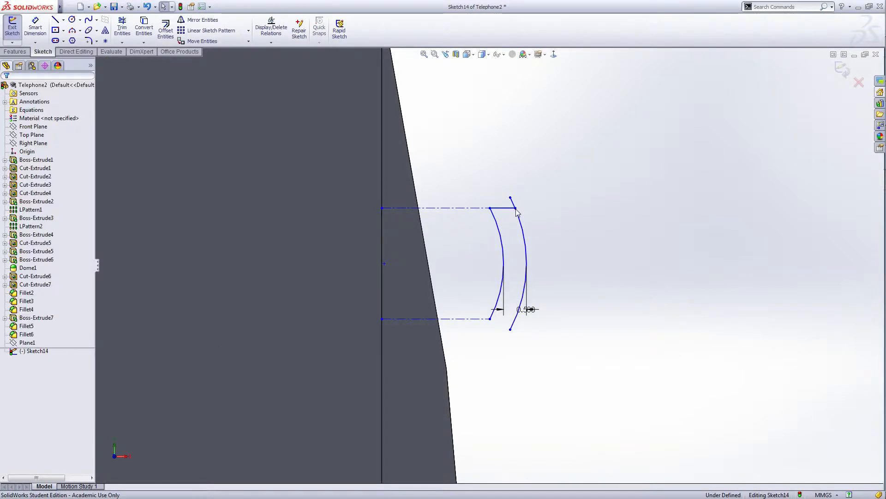
Draw a matching horizontal line about 0.55 mm long from the inner arc's lower endpoint to the outer arc.
key(s)
click(523, 228)
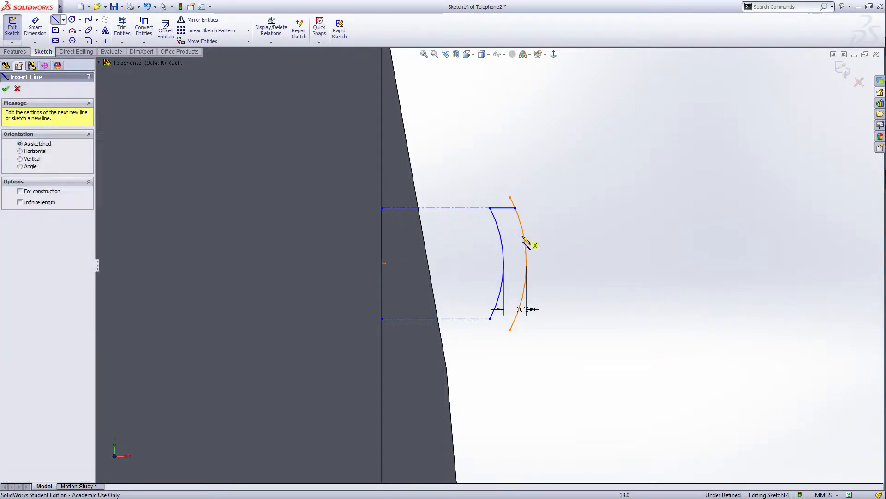
click(490, 319)
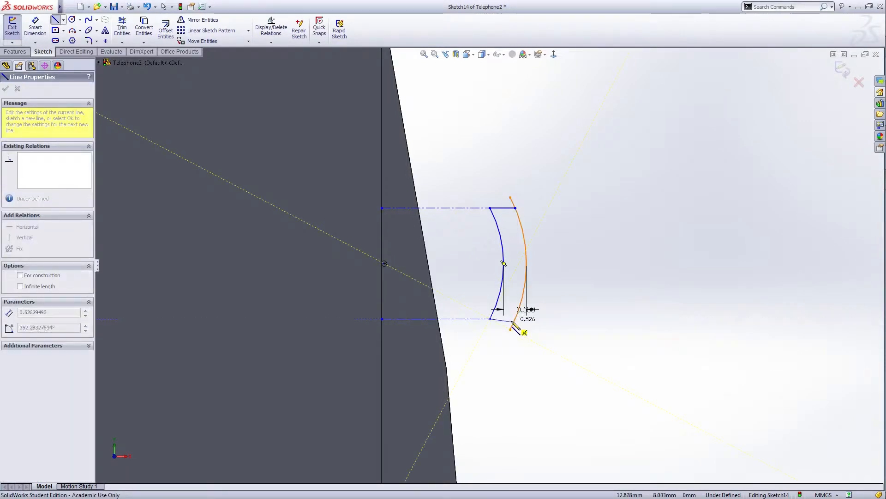
click(516, 319)
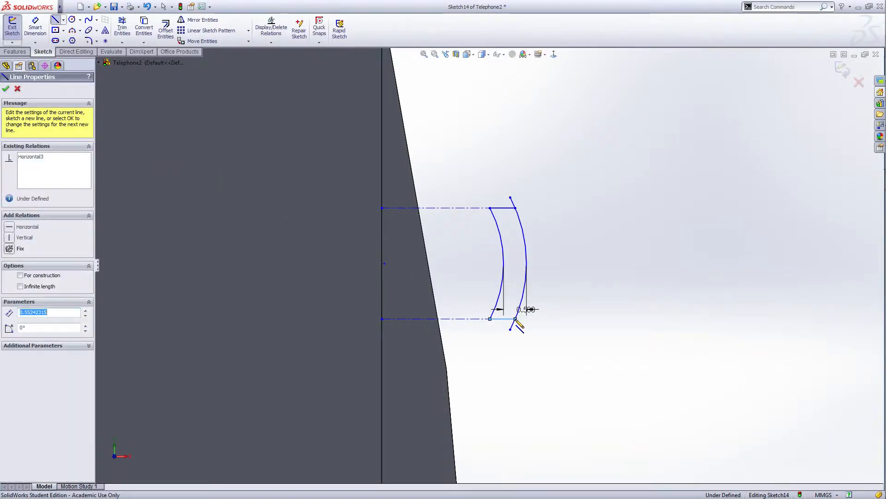
key(Escape)
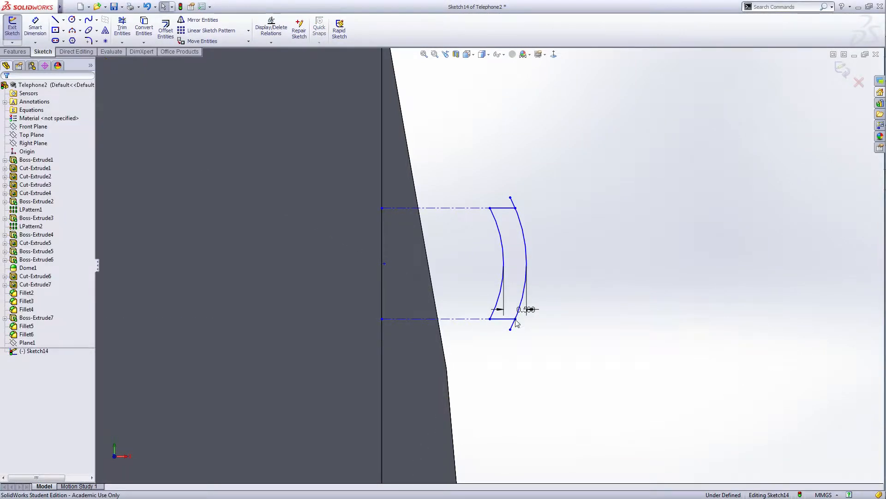
Trim the outer arc's overhanging ends beyond the two short closing lines.
click(122, 29)
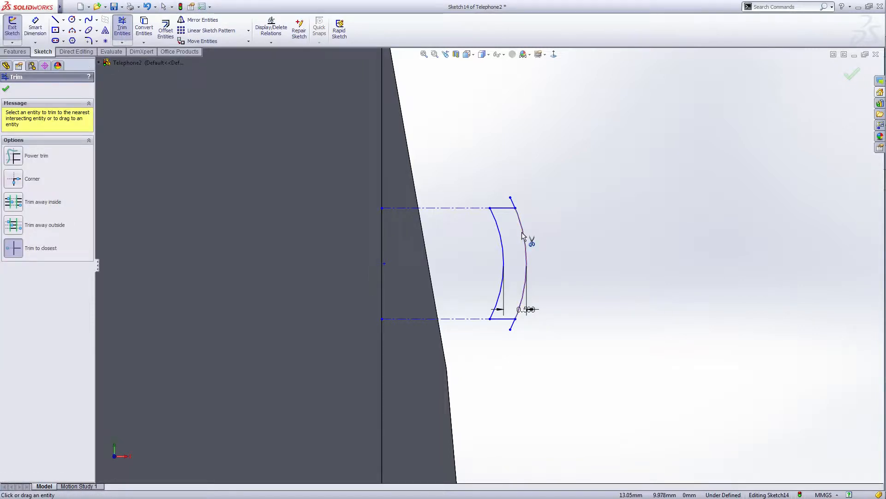
scroll(529, 224, down, 3)
click(499, 187)
click(500, 399)
scroll(501, 398, up, 2)
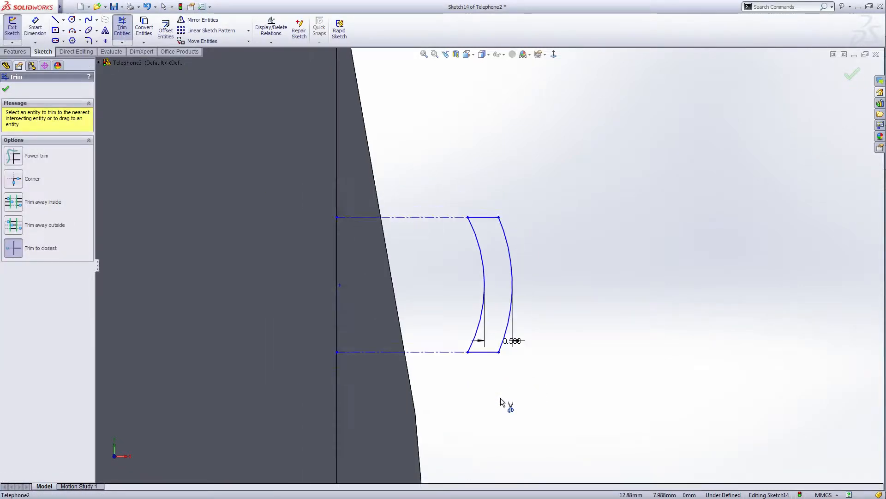
scroll(501, 401, up, 1)
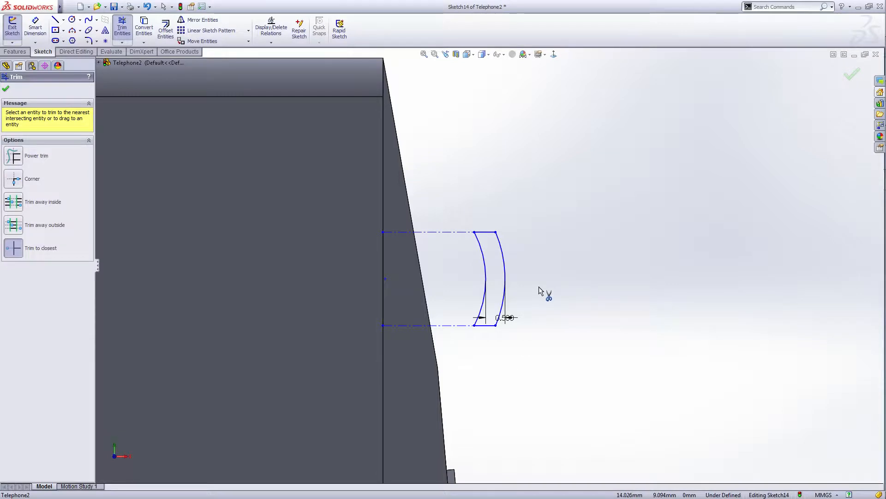
key(Escape)
Dimension the upper centerline from the housing edge to the inner arc's endpoint and set it to 3 mm.
right_click(533, 200)
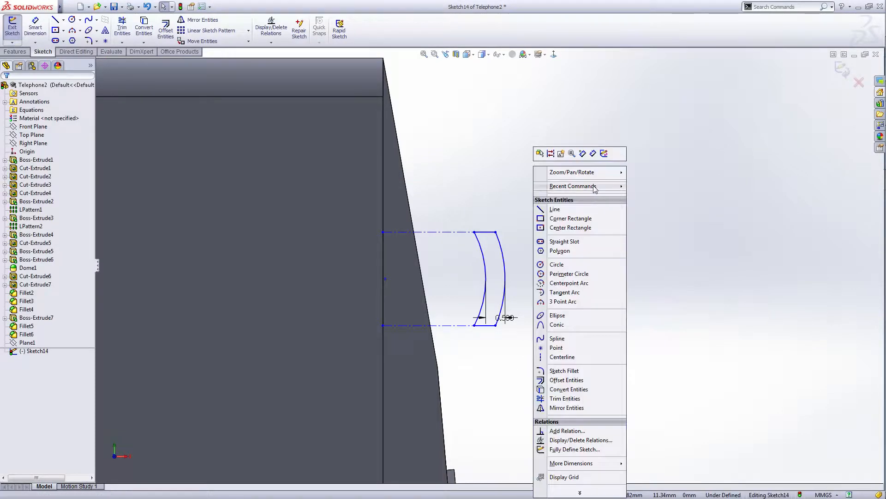
click(594, 153)
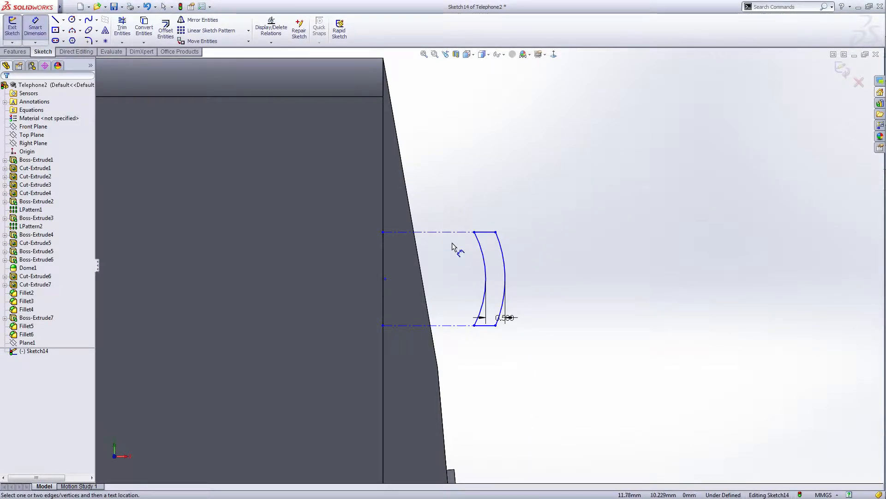
click(383, 232)
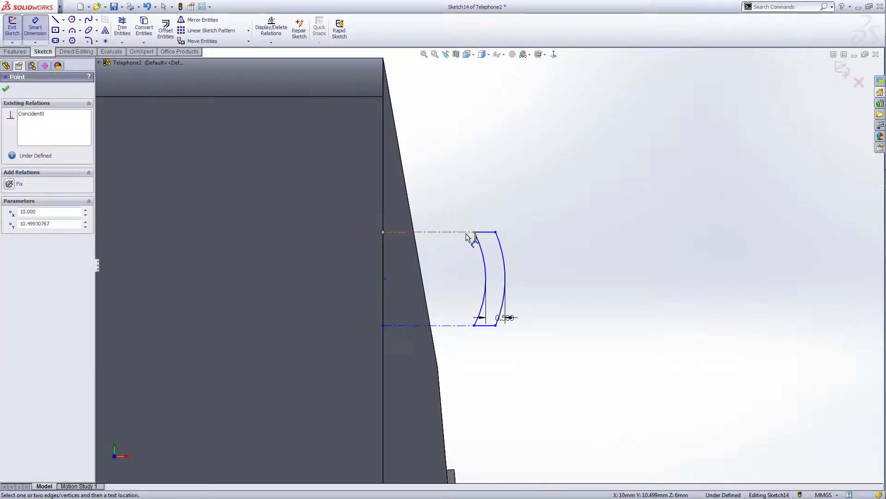
click(474, 232)
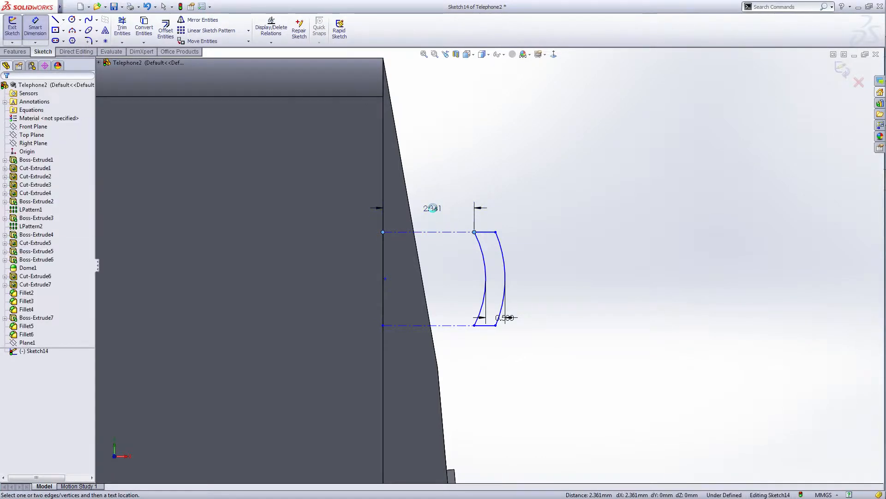
click(432, 208)
text(3)
key(Return)
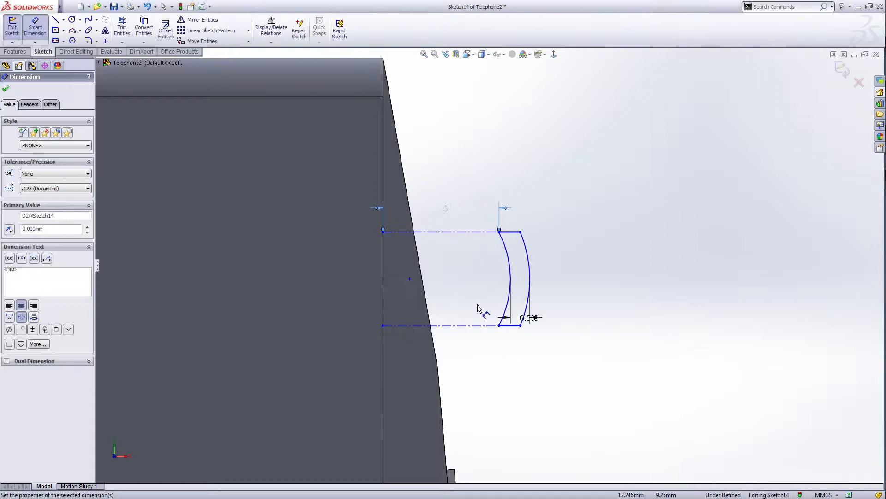
Dimension the lower centerline from the housing edge to the inner arc's lower endpoint at 3 mm.
click(499, 325)
click(382, 325)
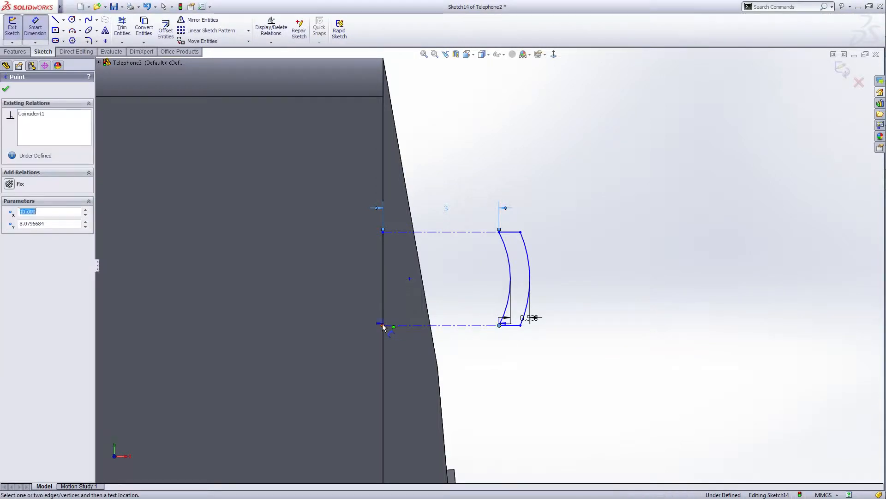
click(447, 346)
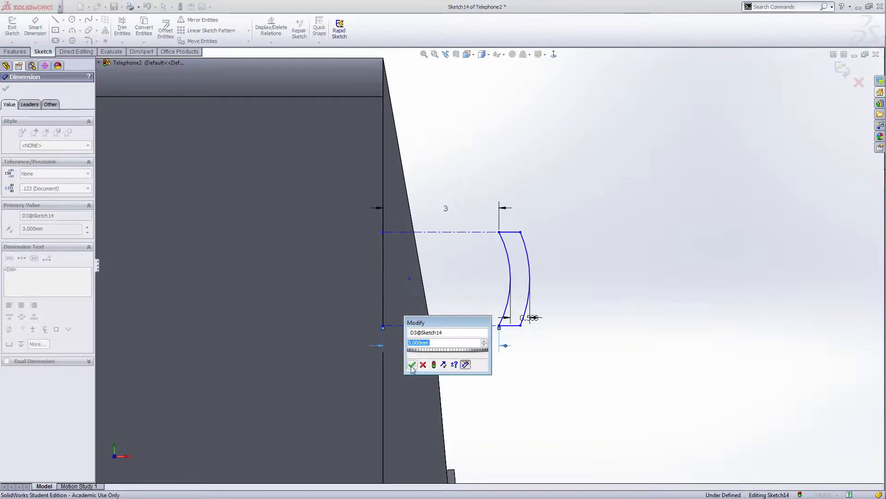
click(412, 365)
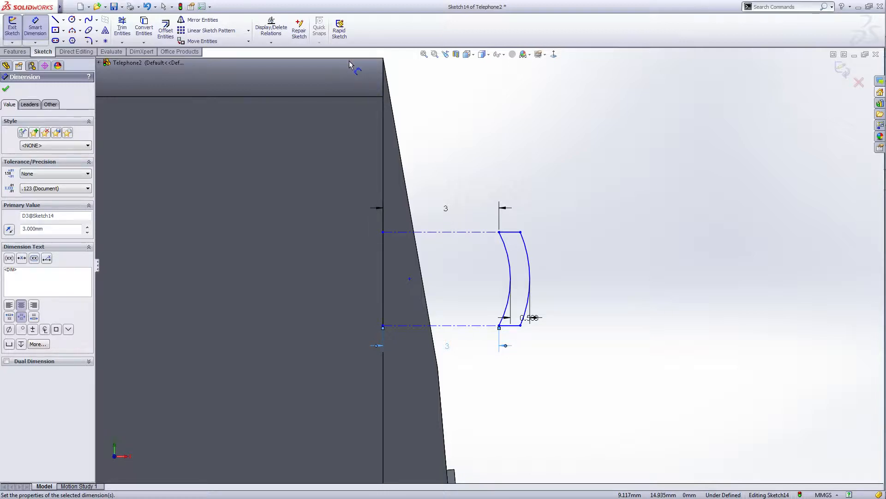
Dimension the upper centerline from the housing's top edge and set the distance to 6 mm.
click(434, 233)
click(433, 150)
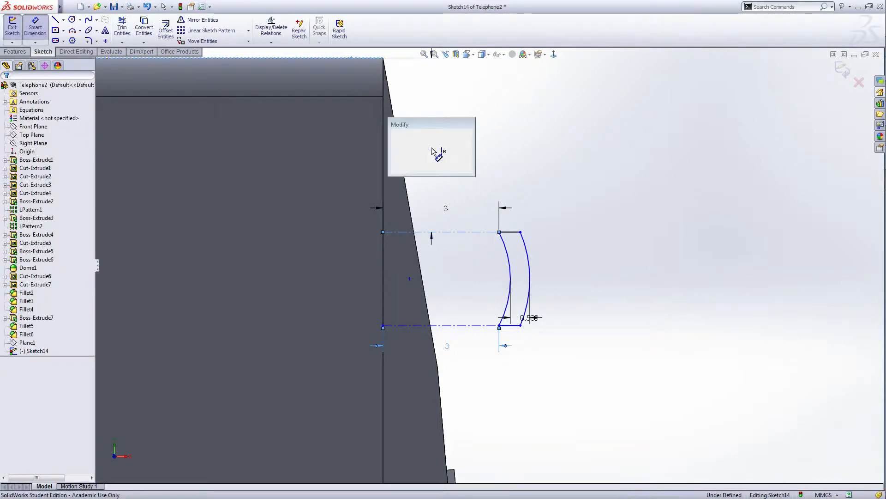
text(6)
key(Return)
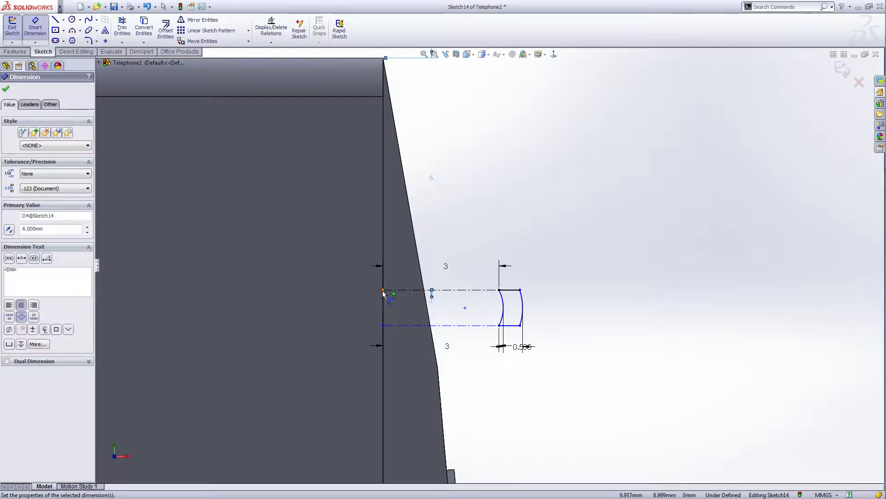
Dimension the vertical spacing between the two horizontal centerlines, set it to 3 mm, and end dimensioning.
click(410, 326)
click(402, 289)
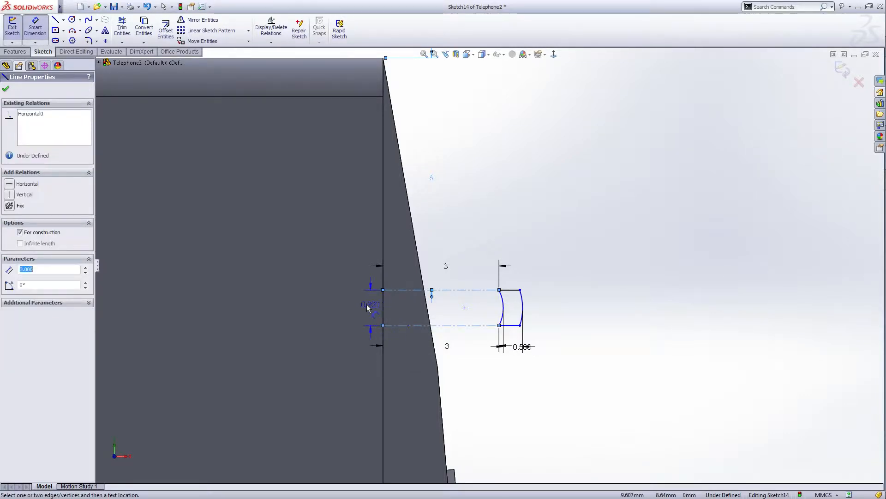
click(346, 307)
text(3)
key(Return)
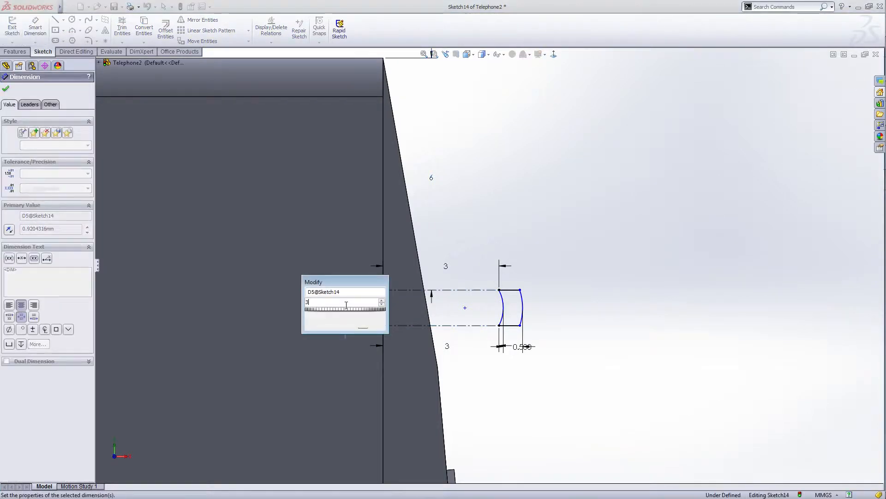
scroll(452, 365, up, 2)
scroll(490, 323, up, 2)
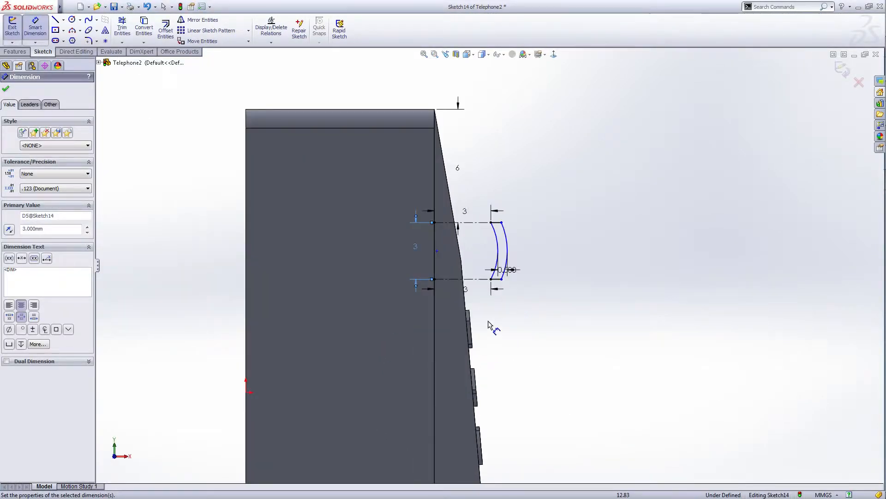
scroll(485, 263, down, 3)
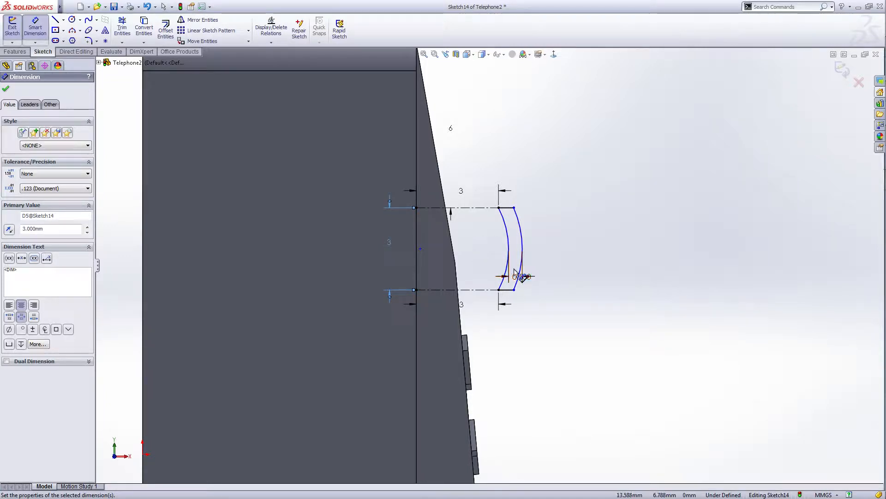
right_click(580, 242)
click(606, 247)
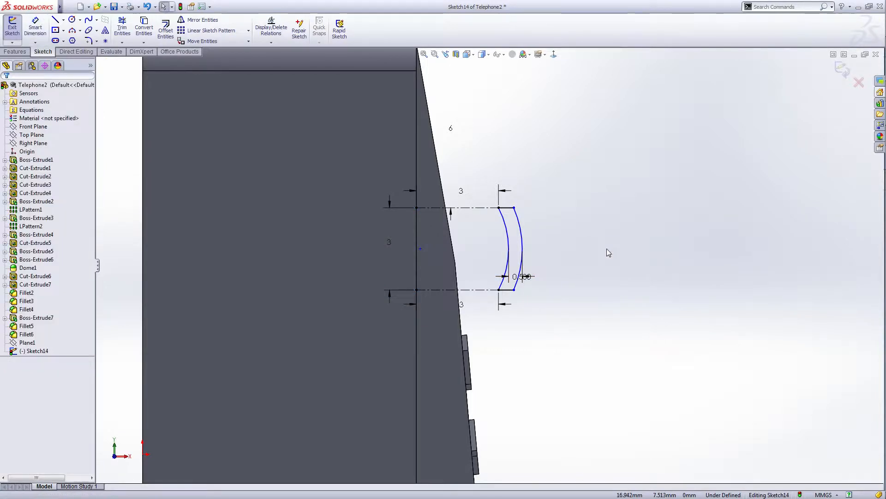
Reshape the profile's two offset arcs so they bulge farther away from the housing.
click(509, 250)
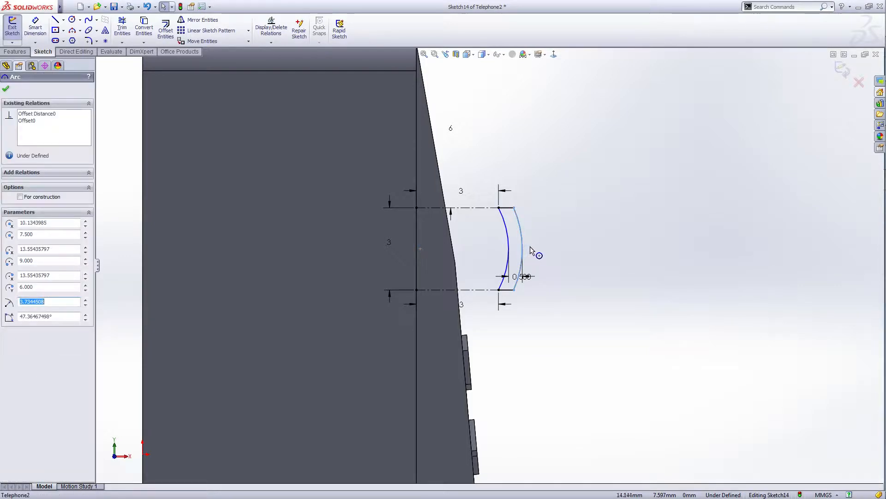
drag(527, 250, 527, 246)
click(583, 263)
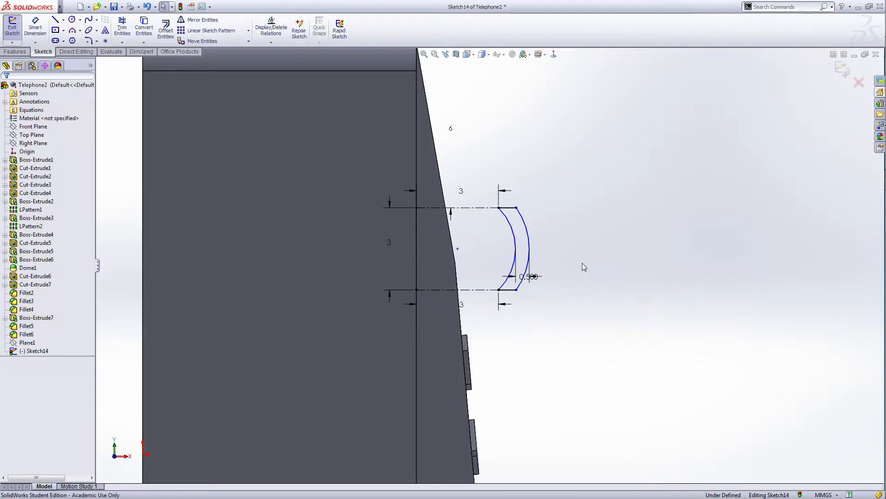
right_click(614, 204)
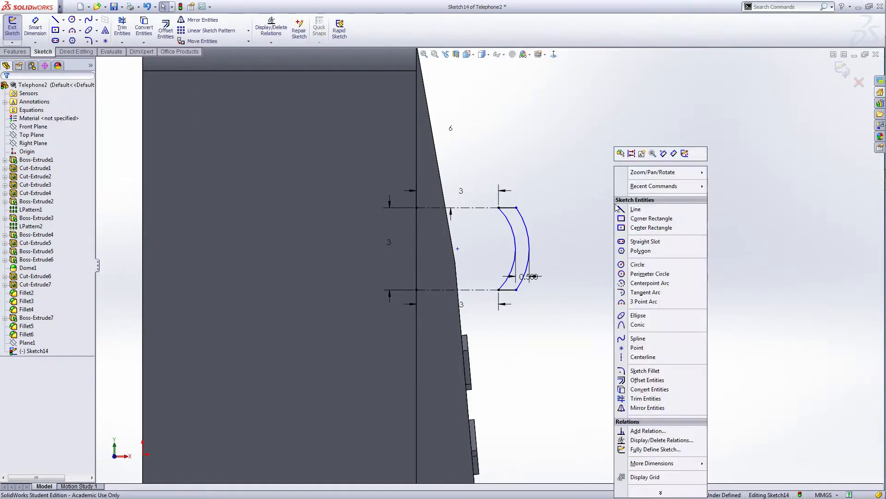
click(586, 256)
scroll(682, 185, up, 2)
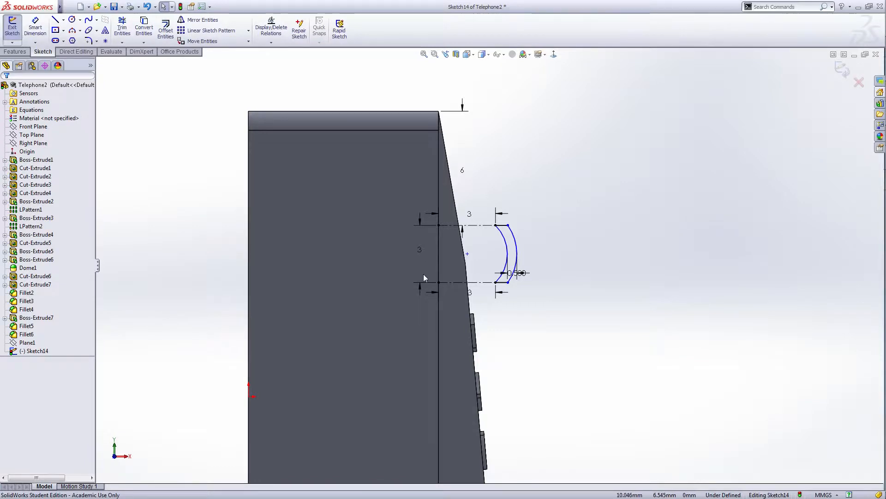
Revolve the curved profile 360 degrees about the vertical centerline on the housing edge, merging the result.
click(844, 74)
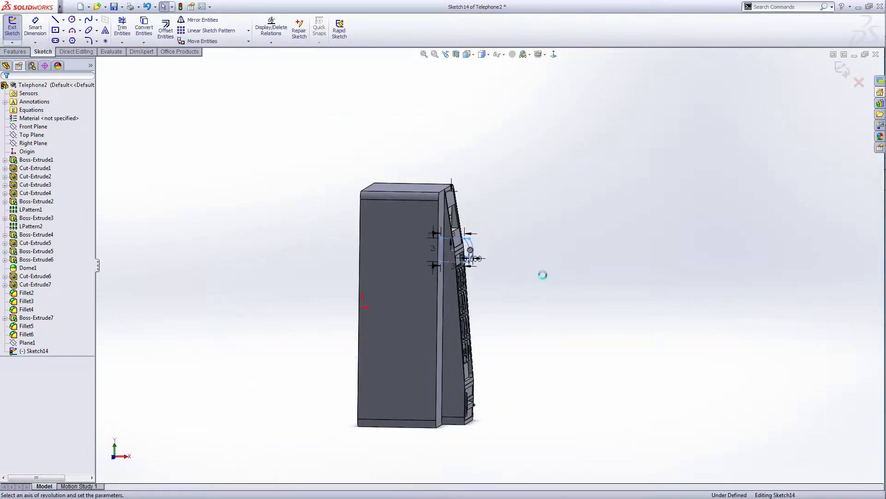
middle_drag(523, 276, 532, 277)
scroll(470, 252, down, 6)
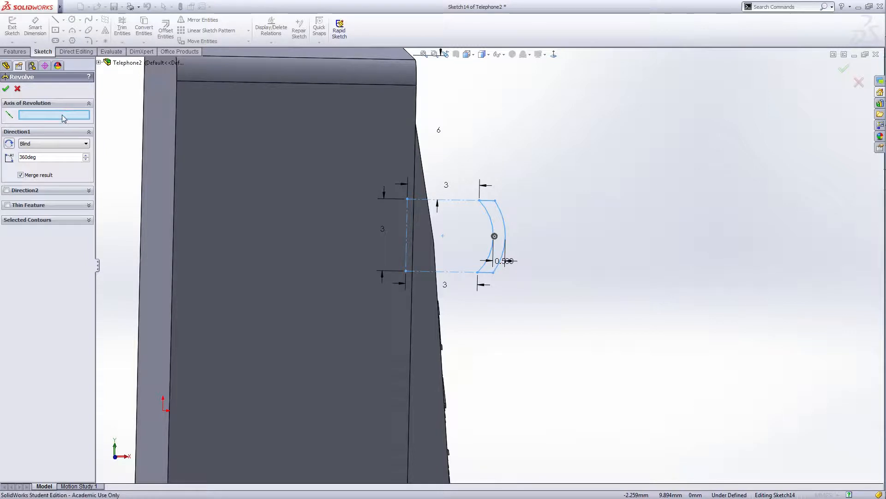
click(406, 243)
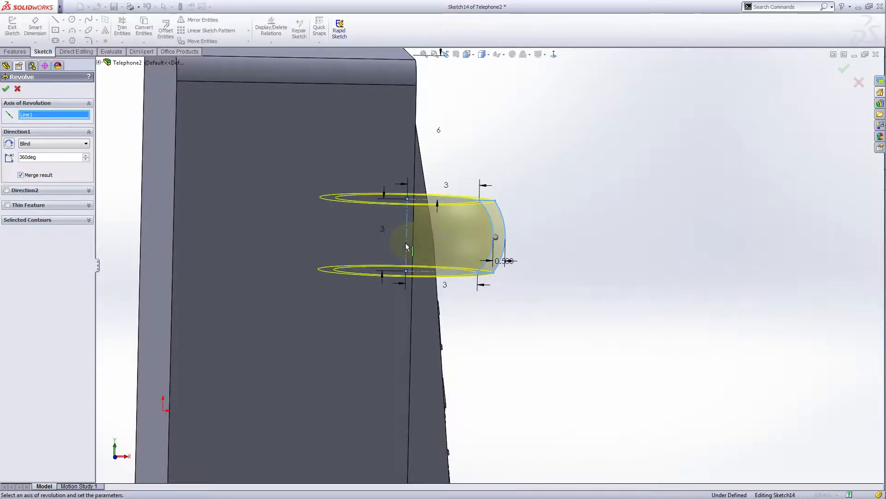
middle_drag(561, 307, 416, 307)
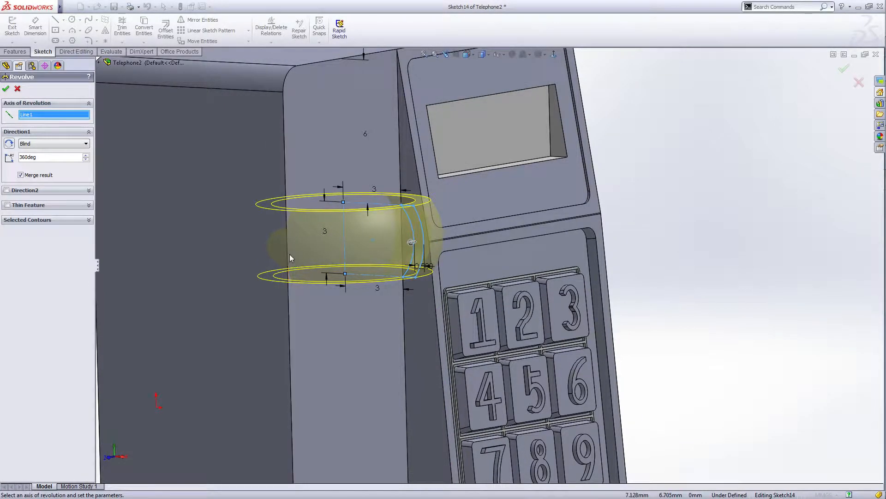
click(6, 89)
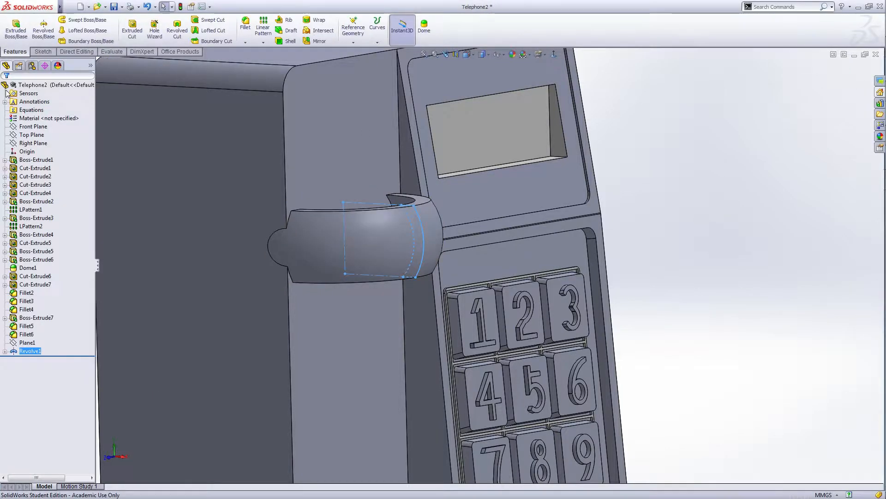
Edit the revolve's sketch to flatten the inner arc to a radius of about 2.77 mm and rebuild the feature.
click(5, 352)
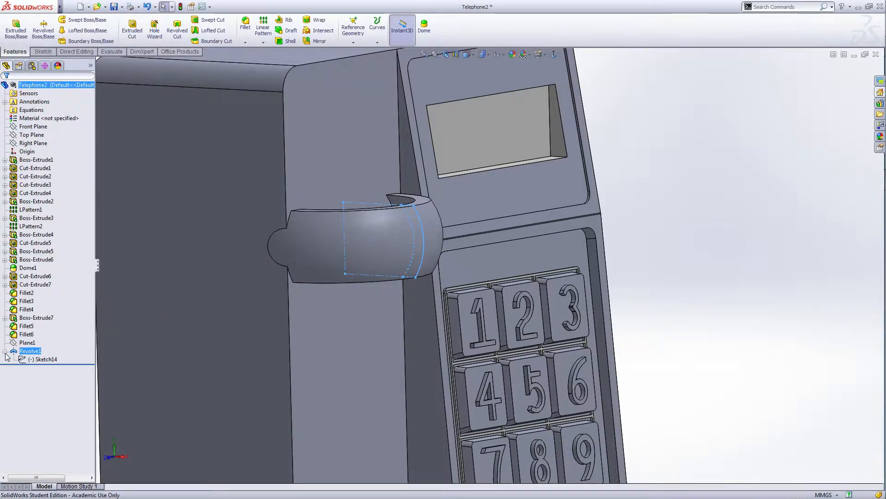
double_click(40, 359)
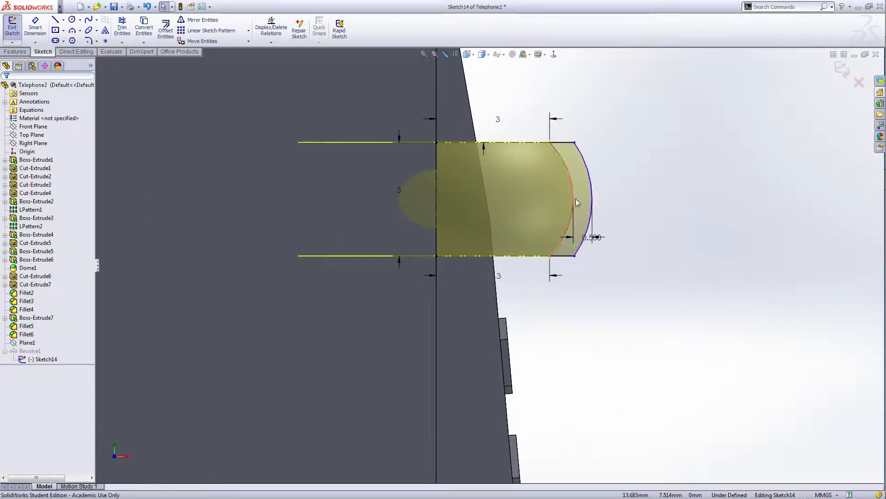
drag(573, 197, 567, 196)
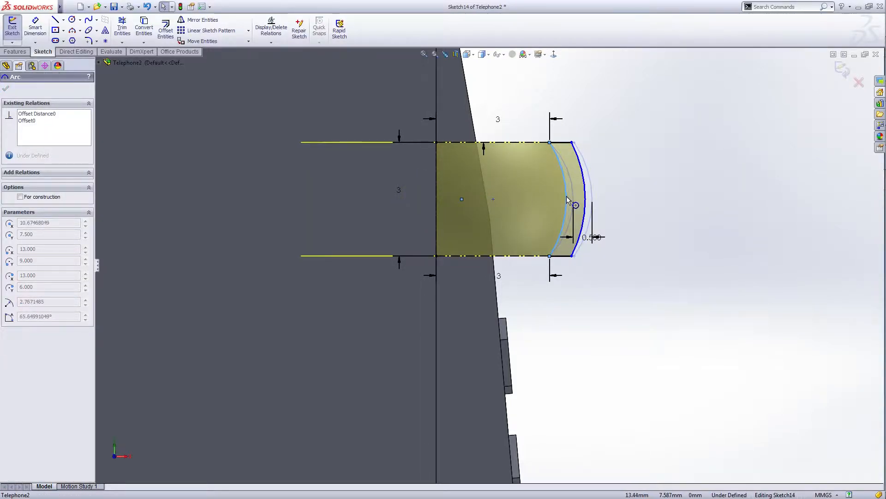
click(633, 282)
middle_drag(633, 292, 378, 278)
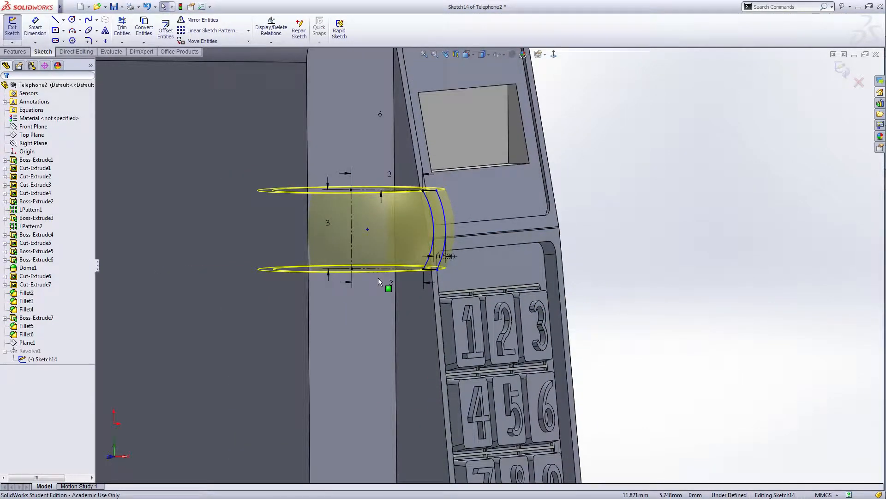
click(842, 69)
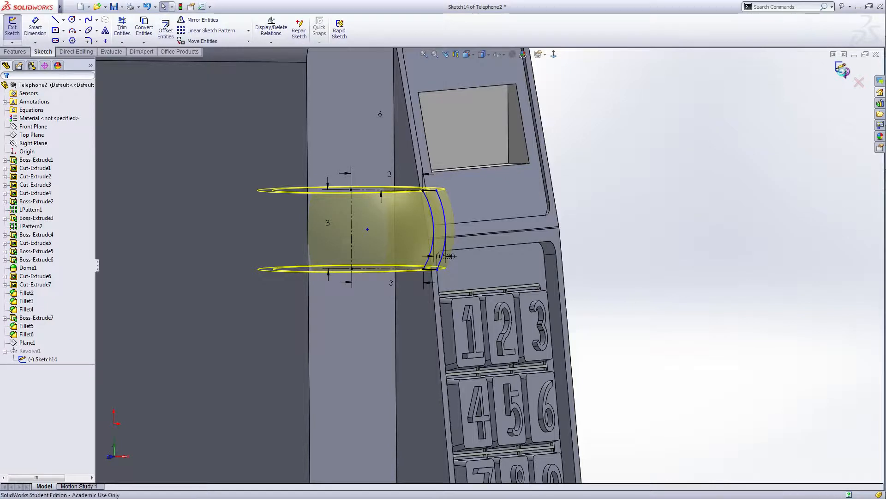
Start an extruded cut sketch on the flat top face of the revolved ring.
middle_drag(700, 306, 680, 307)
scroll(602, 303, up, 3)
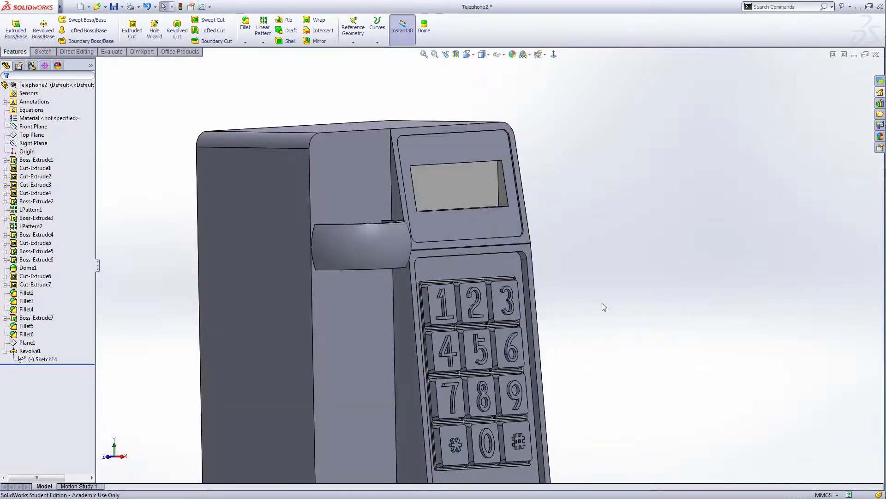
middle_drag(568, 245, 596, 289)
scroll(482, 409, down, 3)
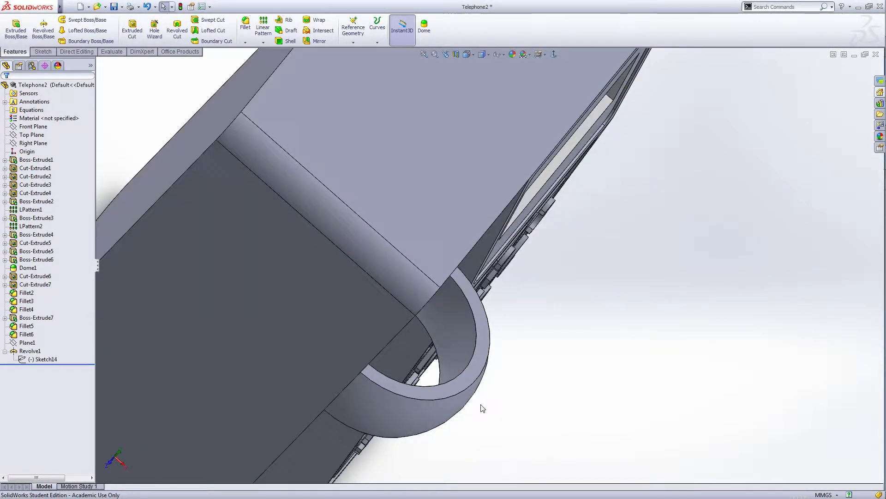
click(470, 376)
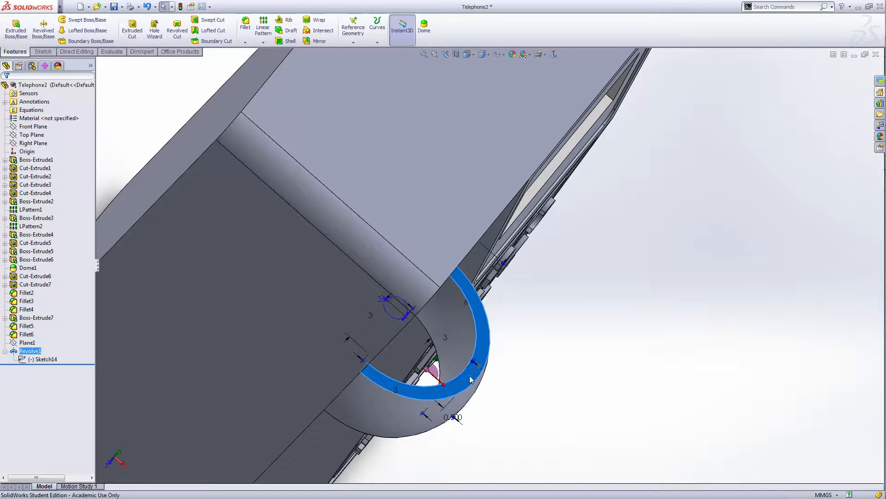
click(132, 29)
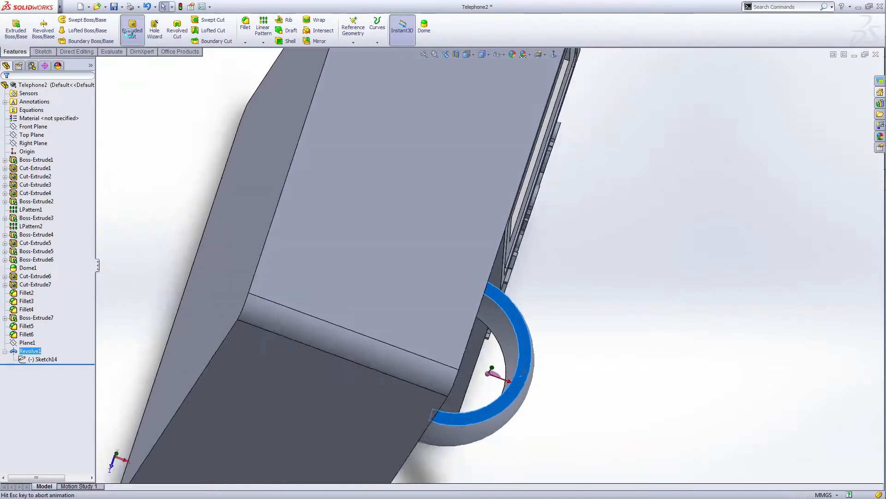
Draw a center rectangle about 2.7 mm high, centered on the ring's inner edge at its farthest point from the housing.
right_click(651, 311)
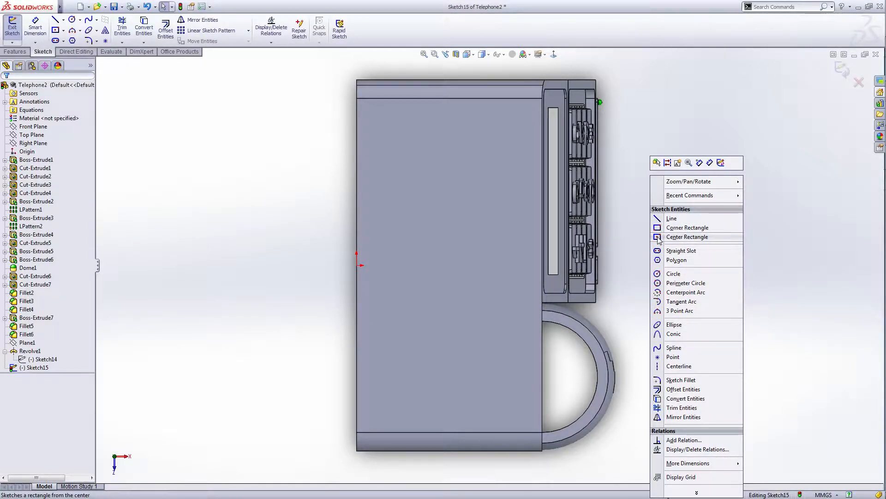
click(687, 237)
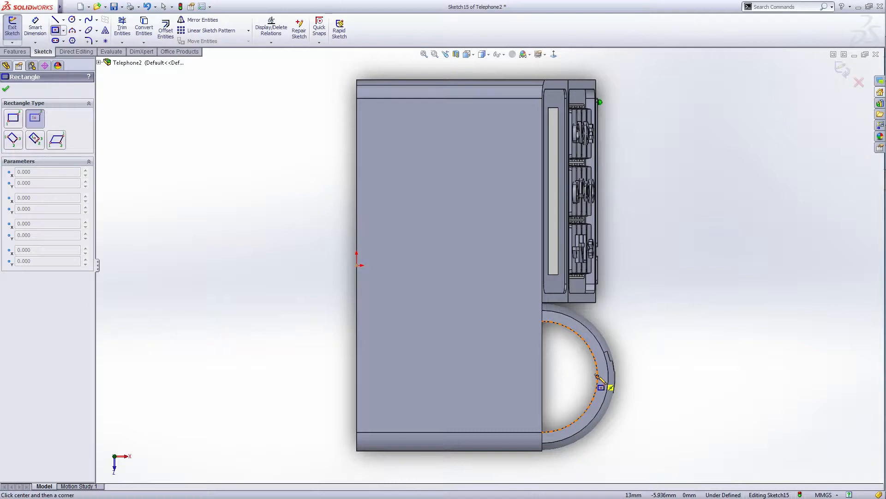
click(597, 377)
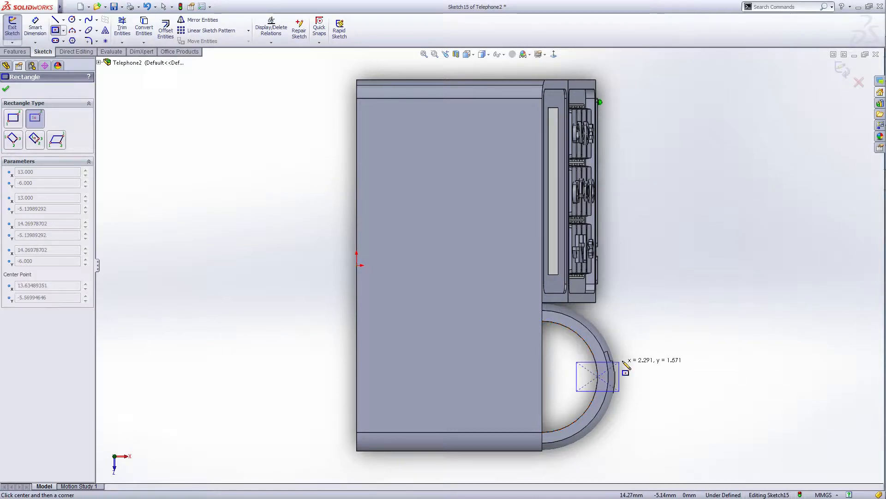
click(647, 356)
right_click(647, 356)
click(687, 247)
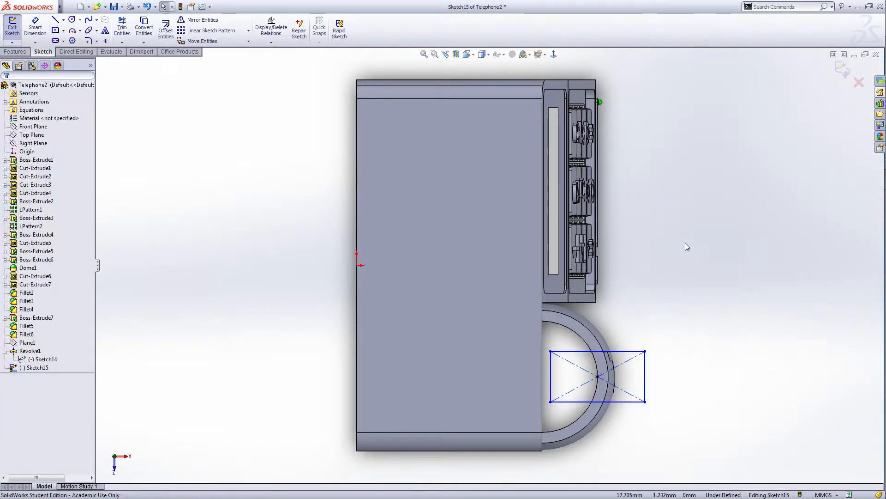
Make the rectangle's housing-side vertical line collinear with the housing edge.
click(551, 376)
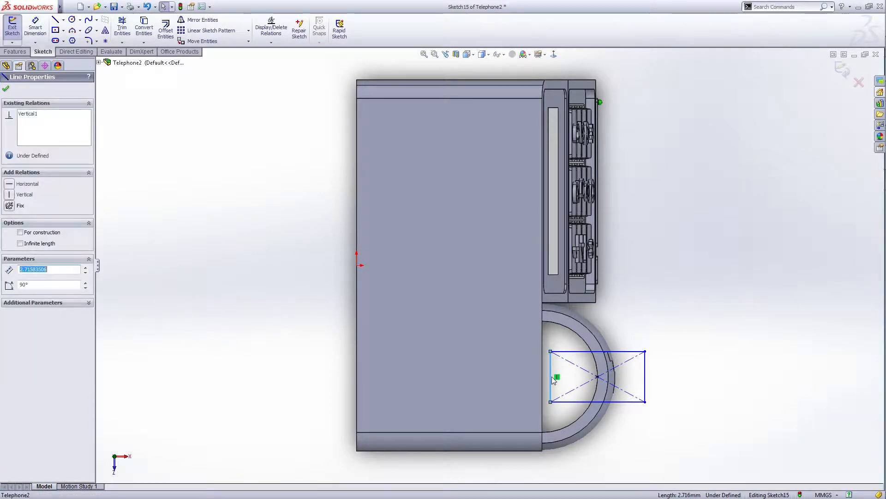
ctrl+click(545, 379)
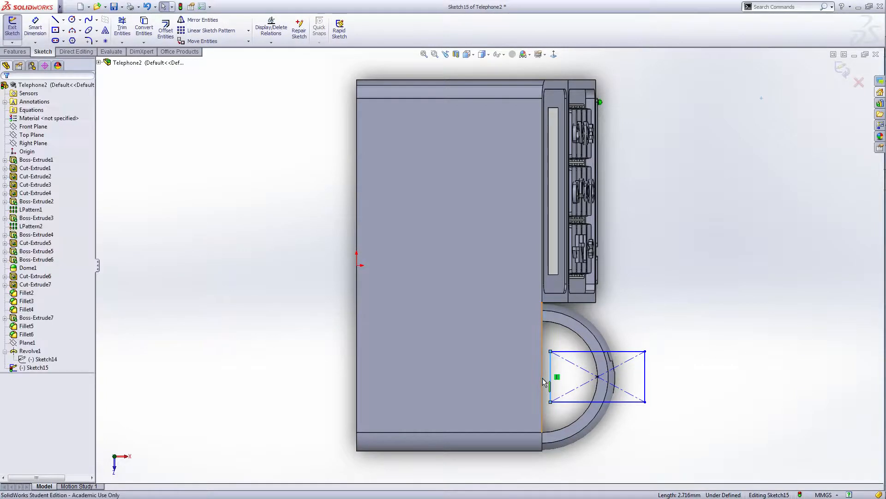
click(9, 238)
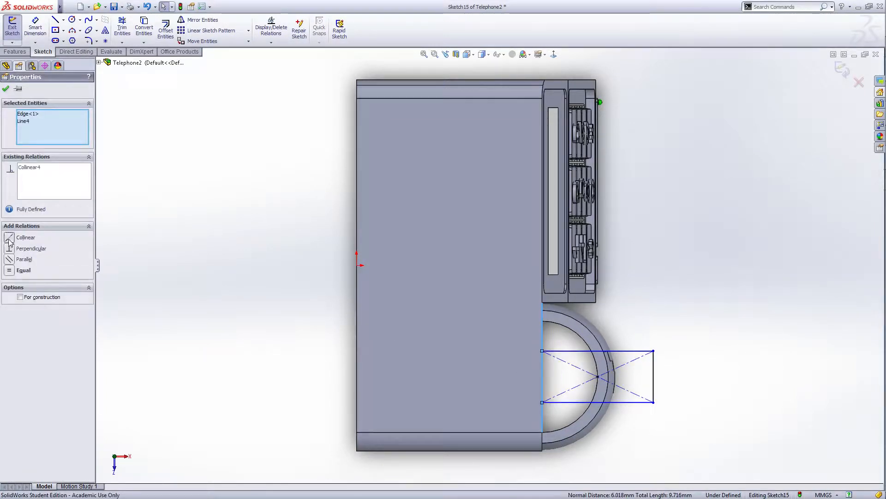
Dimension the distance between the rectangle's two horizontal lines as 4 mm.
click(6, 89)
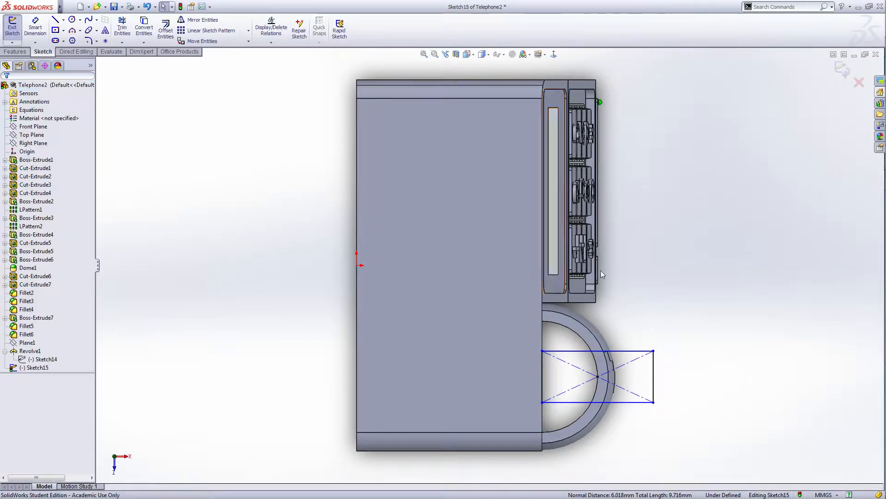
right_click(672, 224)
click(731, 154)
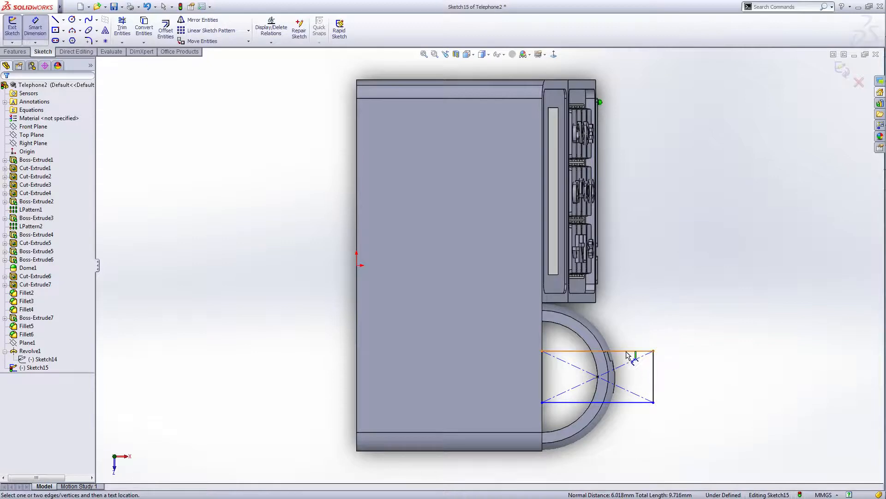
click(627, 352)
click(623, 402)
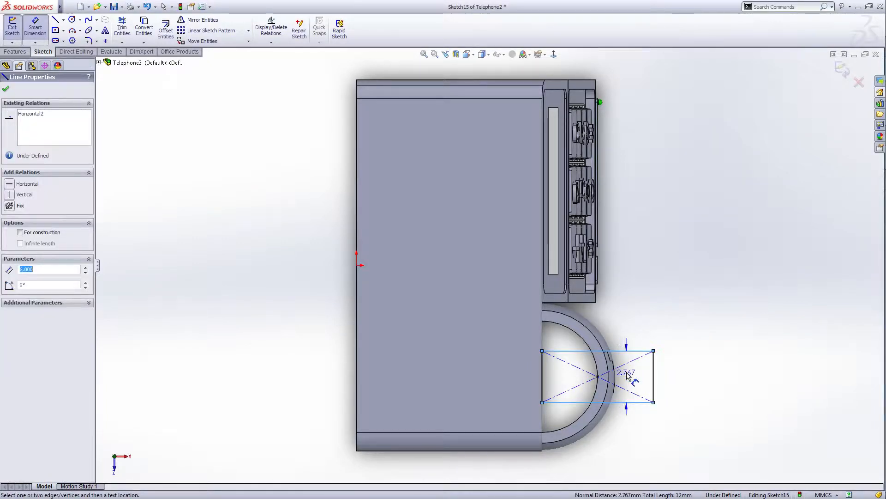
click(682, 377)
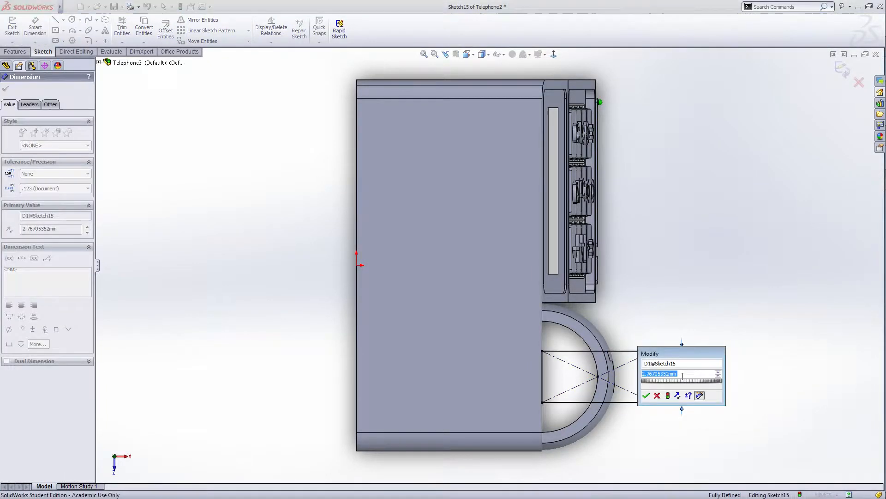
text(4)
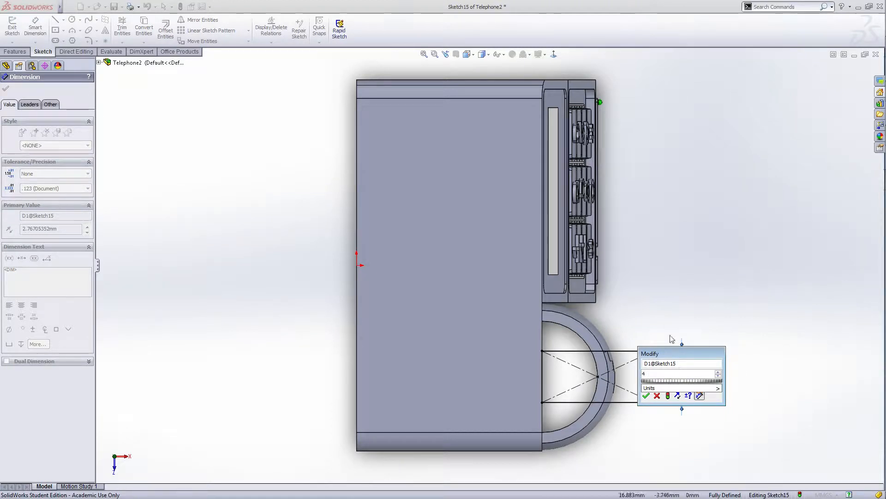
click(646, 396)
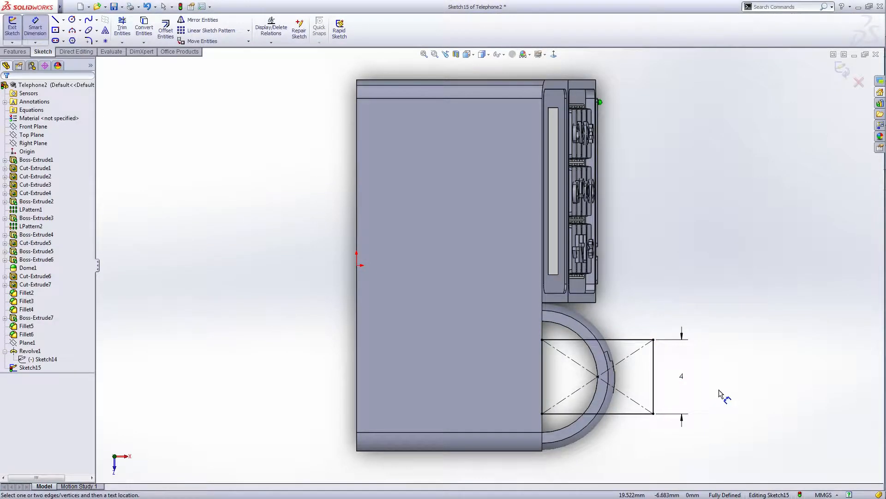
Finish the sketch and cut the rectangle Through All to open the front of the ring.
middle_drag(717, 411, 779, 221)
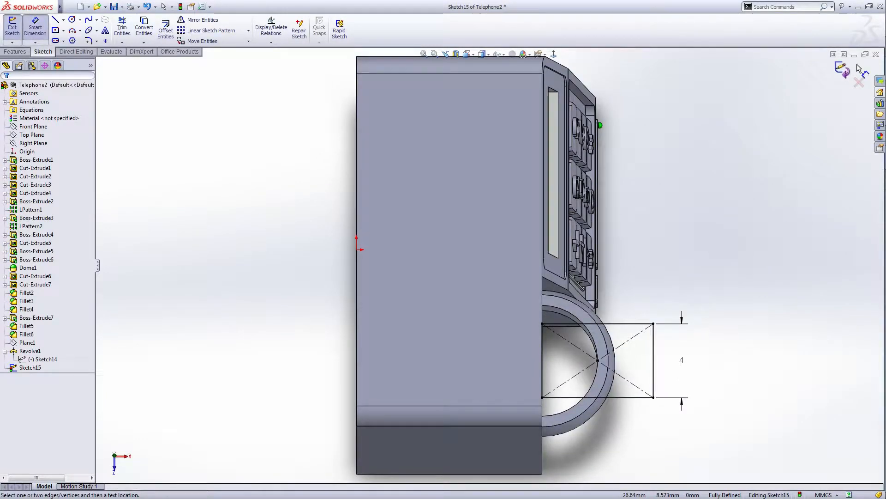
click(843, 72)
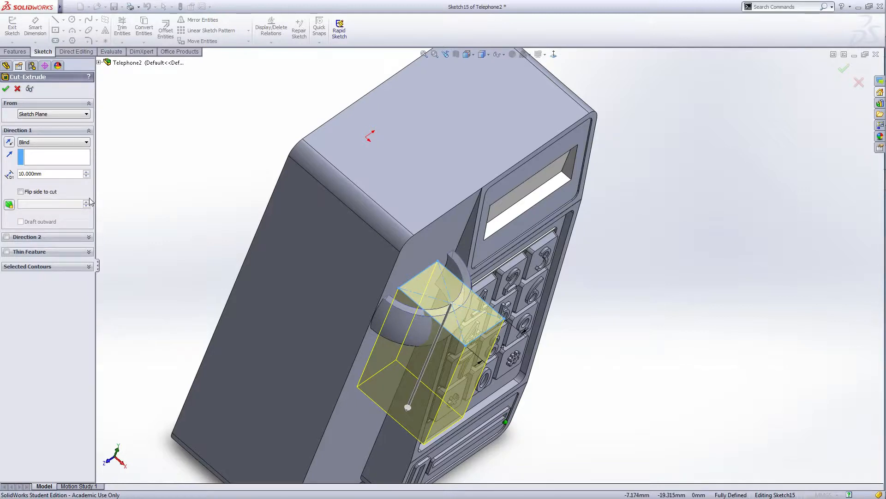
click(51, 143)
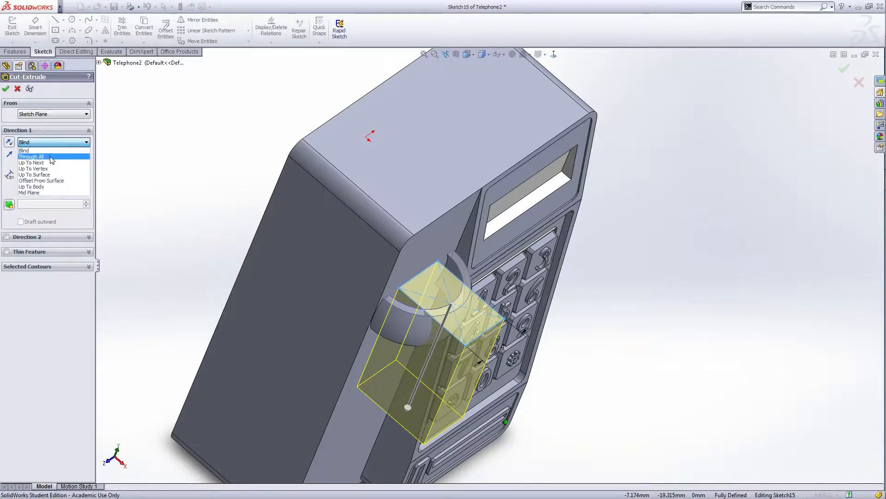
click(52, 153)
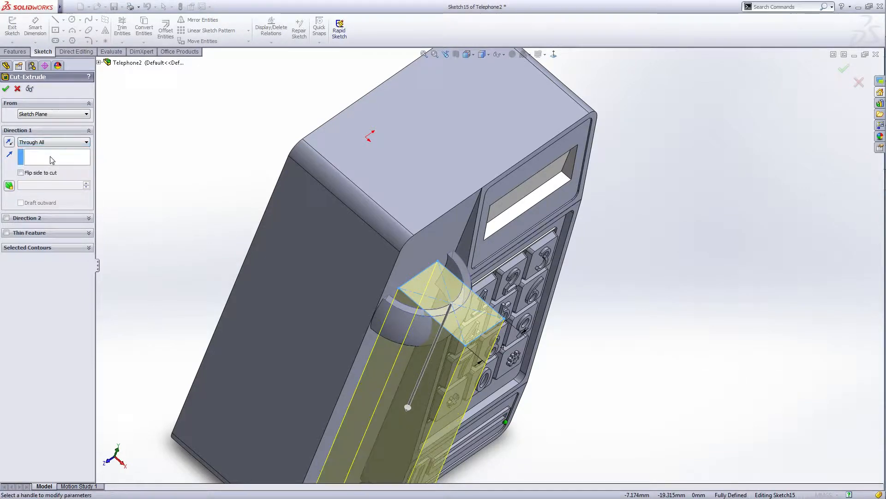
click(6, 89)
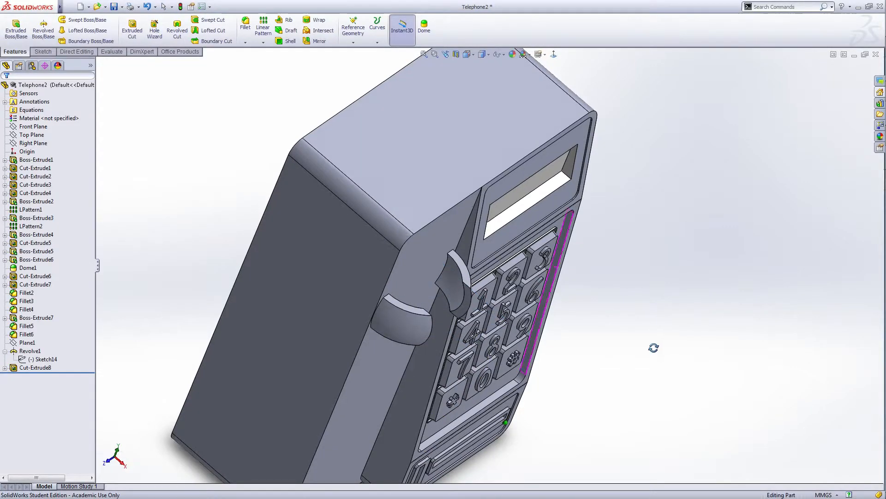
Start a new sketch on Plane1, the offset plane beside the housing.
middle_drag(654, 348, 642, 286)
scroll(621, 295, up, 3)
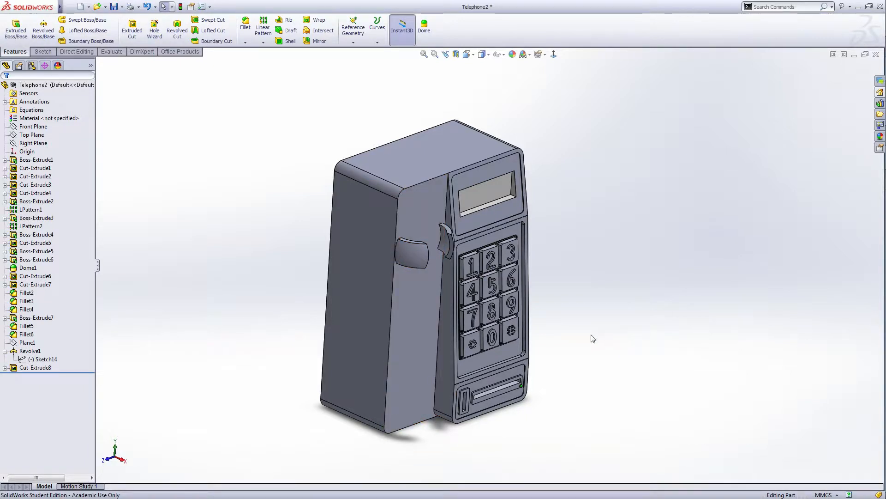
middle_drag(592, 338, 446, 199)
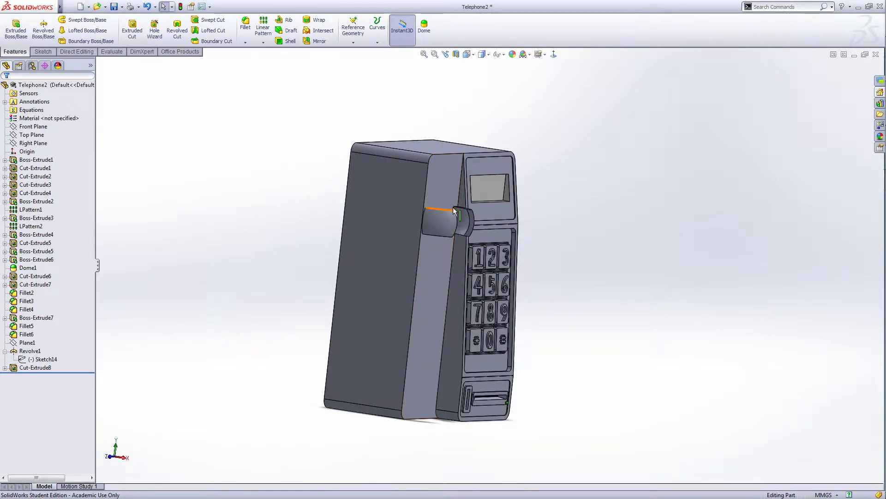
middle_drag(454, 212, 607, 297)
click(28, 342)
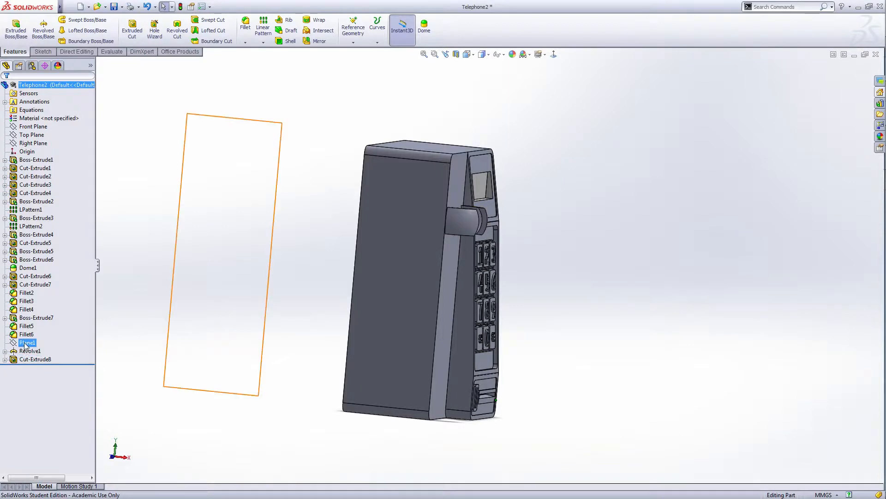
click(26, 343)
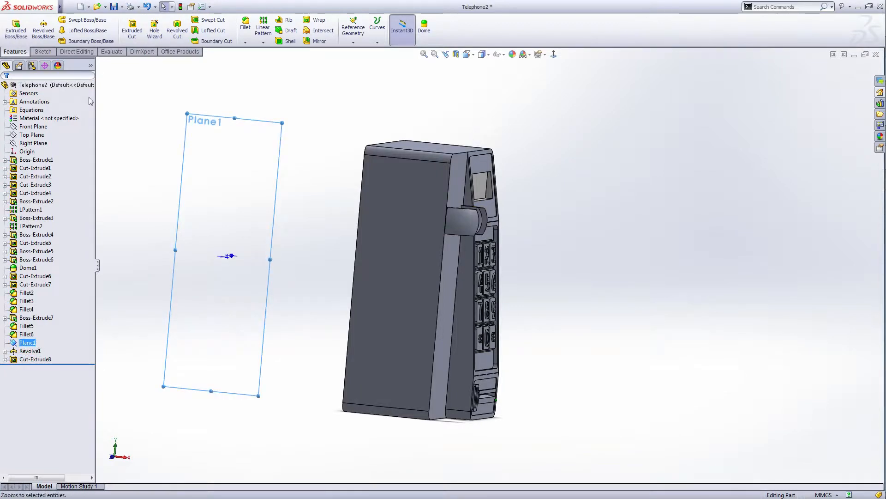
click(45, 38)
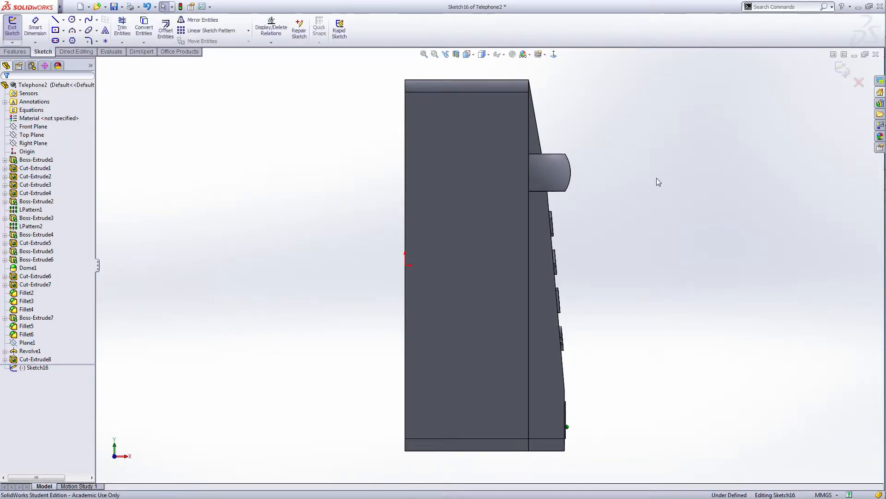
Above the ring holder, sketch a vertical line down, a longer horizontal line away from the housing, and a vertical line up about 0.3 mm.
scroll(633, 174, down, 2)
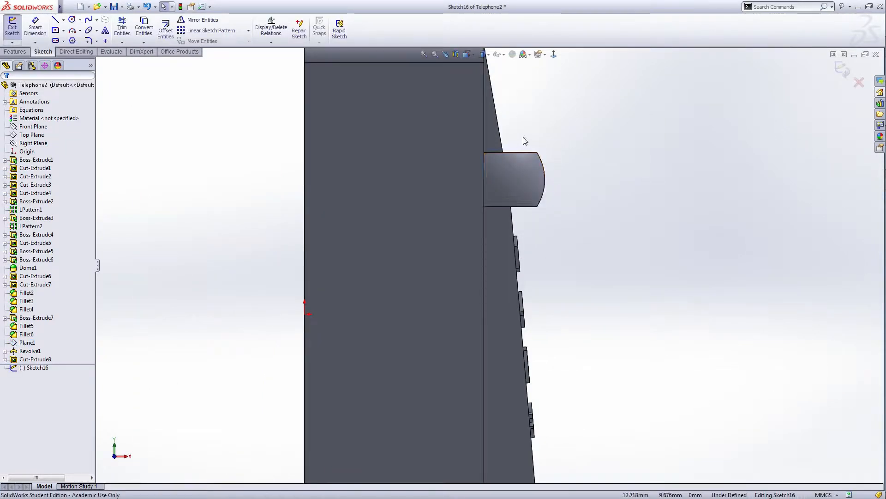
scroll(490, 165, up, 2)
scroll(485, 169, down, 2)
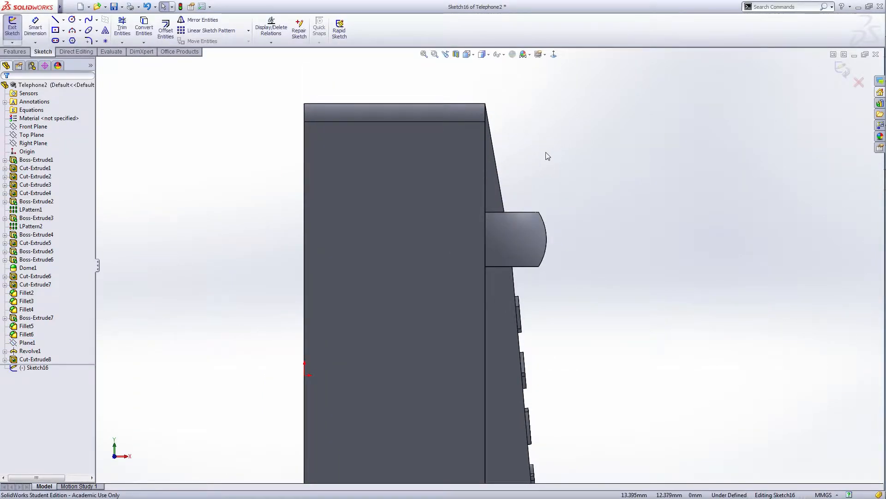
scroll(508, 150, down, 1)
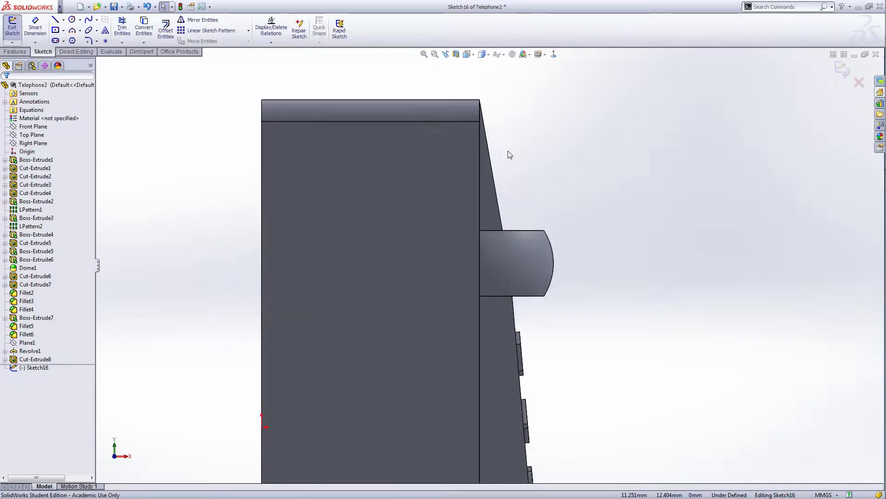
right_click(589, 150)
click(599, 193)
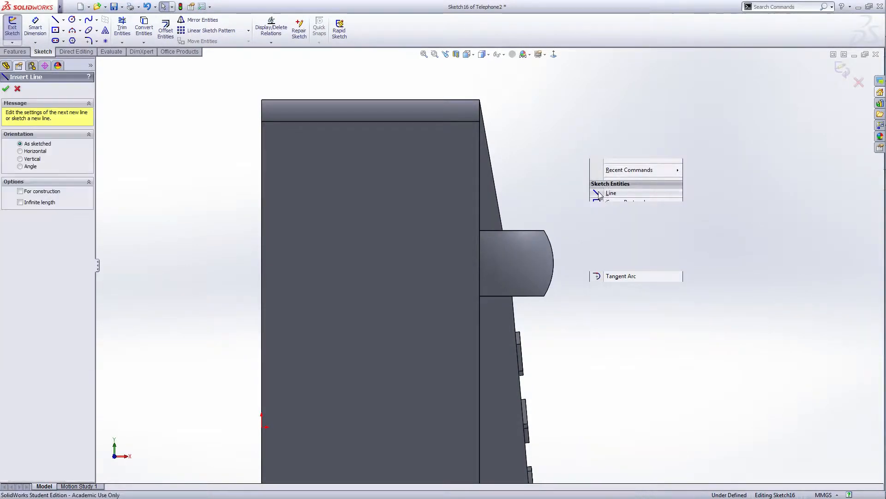
scroll(494, 168, down, 3)
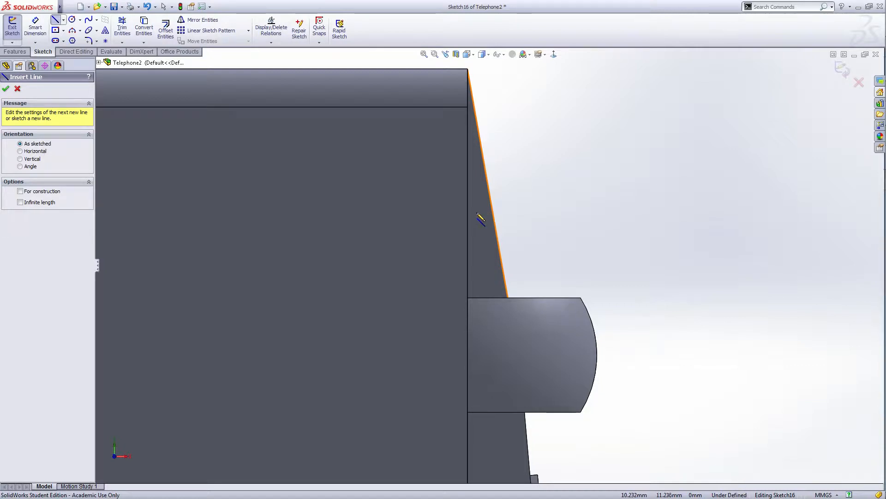
click(477, 213)
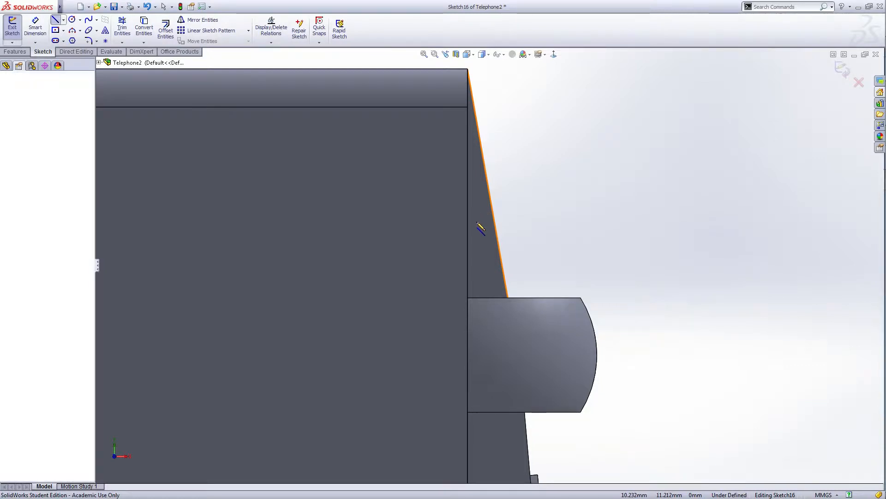
click(477, 283)
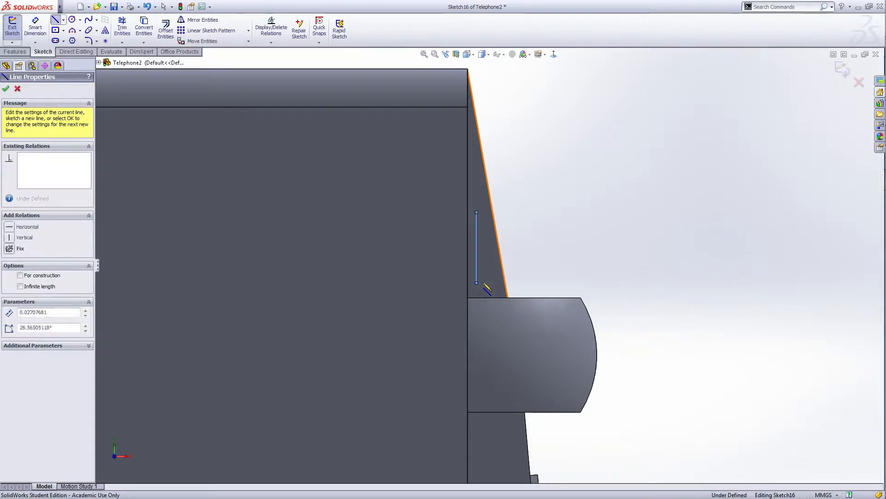
click(567, 282)
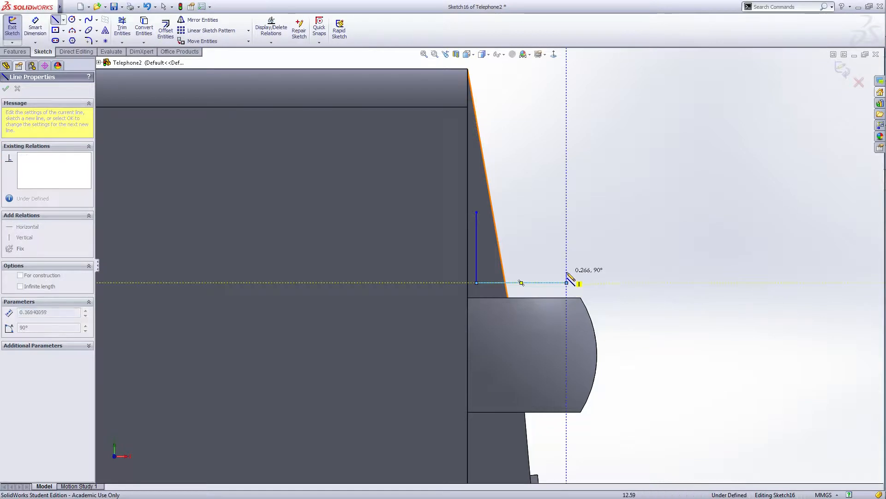
right_click(567, 274)
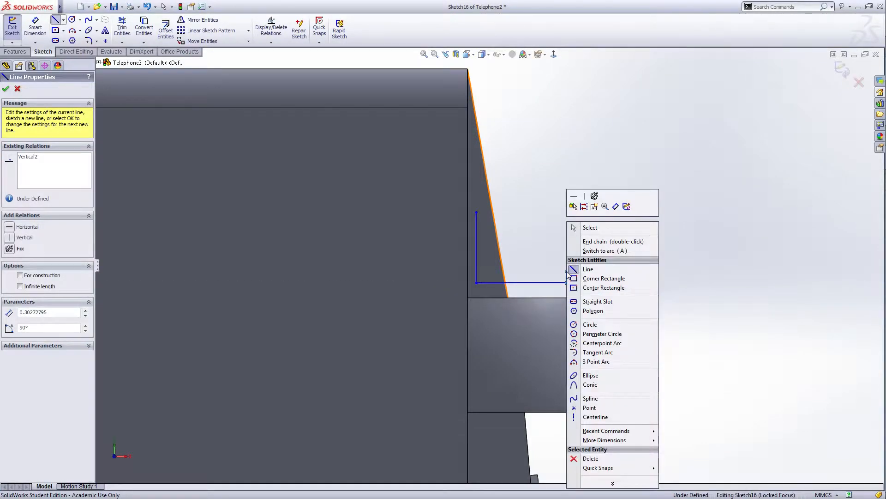
click(576, 270)
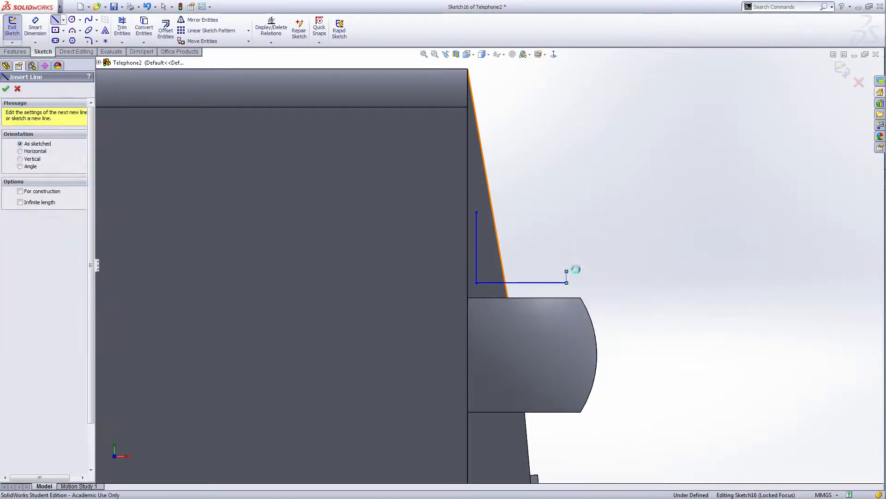
key(Escape)
From the long vertical line's upper end, sketch a horizontal line about 0.29 mm outward and a vertical line about 0.27 mm down.
key(s)
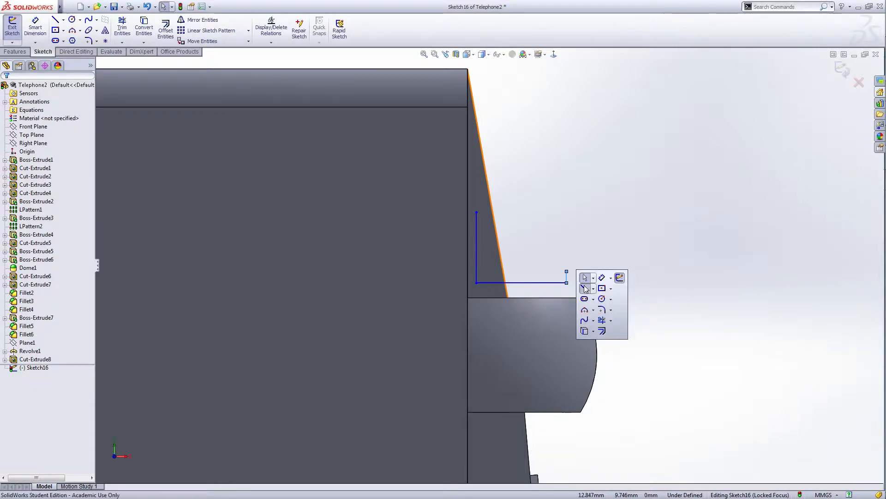
click(585, 289)
click(477, 212)
click(488, 212)
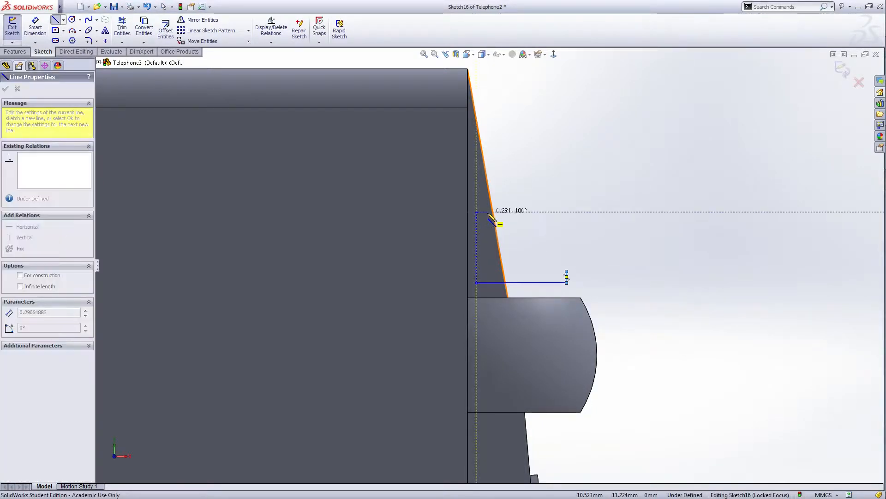
click(488, 223)
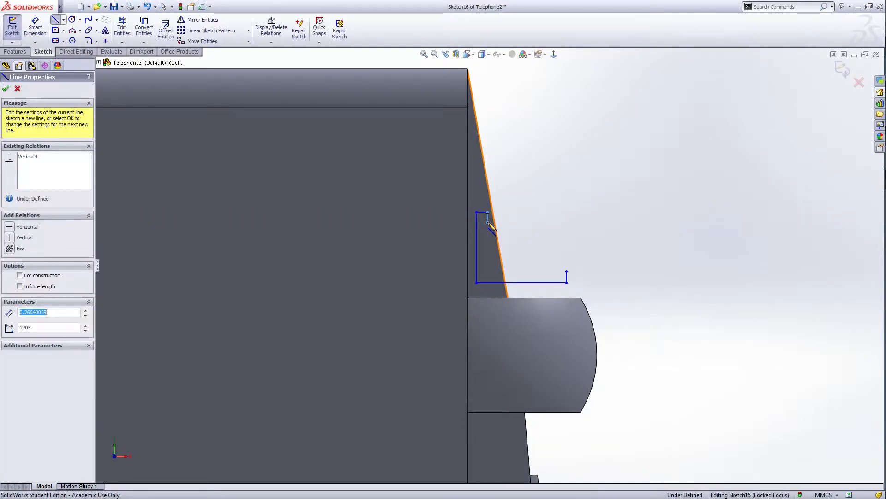
Close the profile with an outward-bulging three-point arc of about 1.47 mm radius between the two short vertical lines' open ends.
key(s)
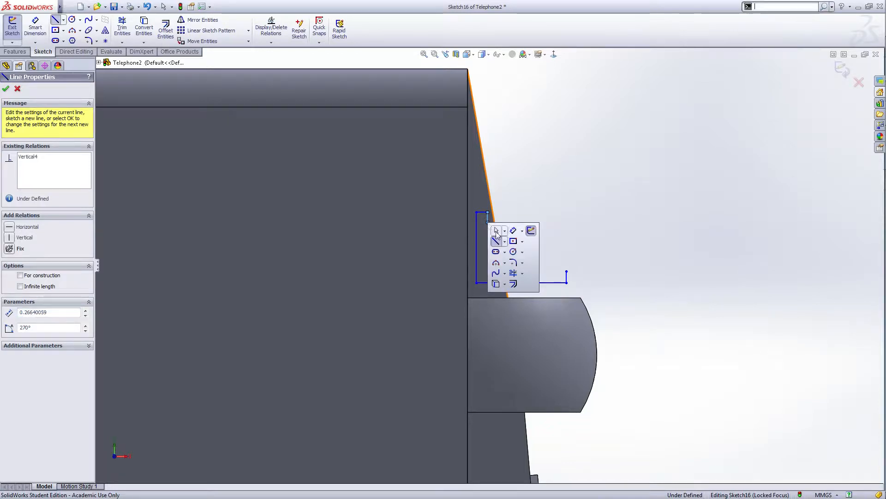
click(496, 263)
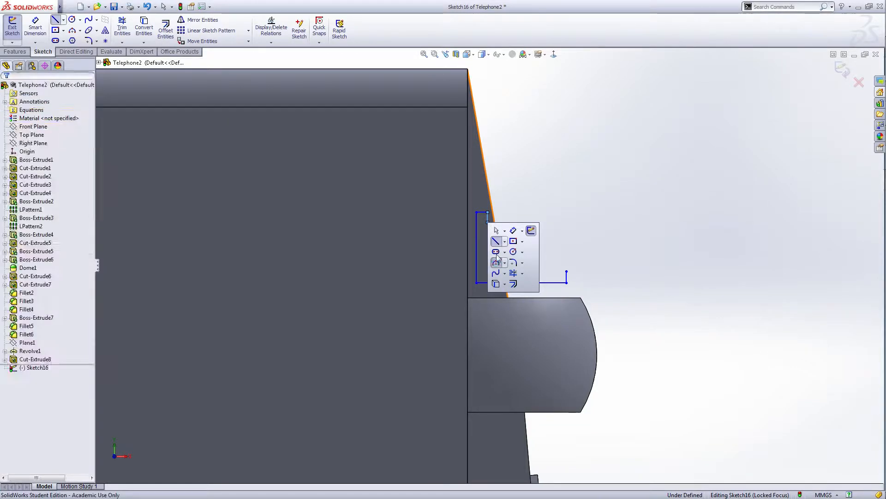
click(488, 223)
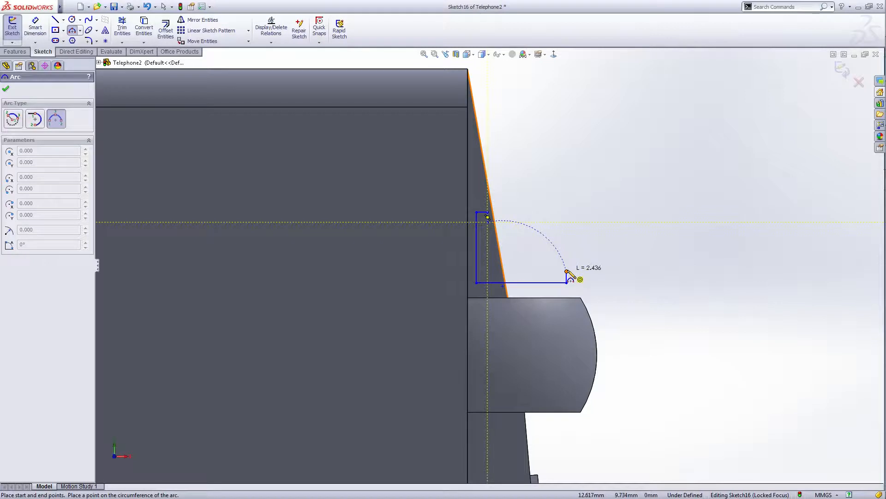
click(567, 271)
click(565, 257)
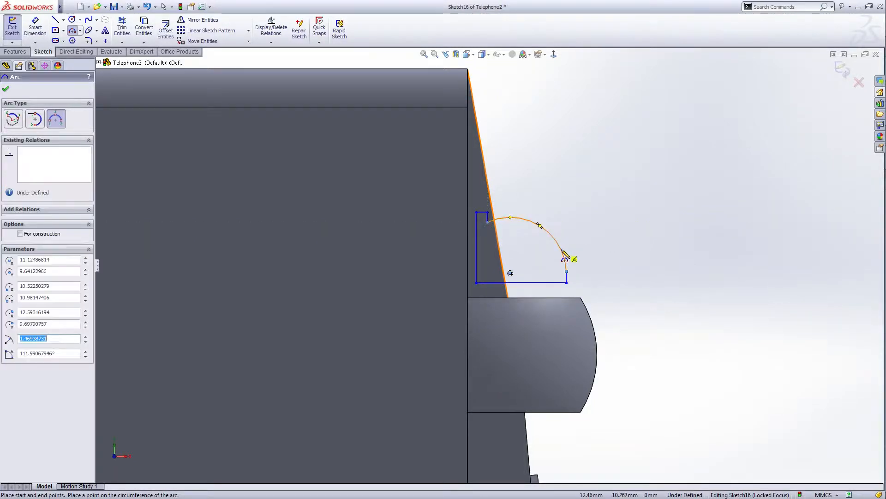
Dimension the profile's long vertical line 0.3 mm from the housing's vertical edge where the slanted face begins.
right_click(566, 251)
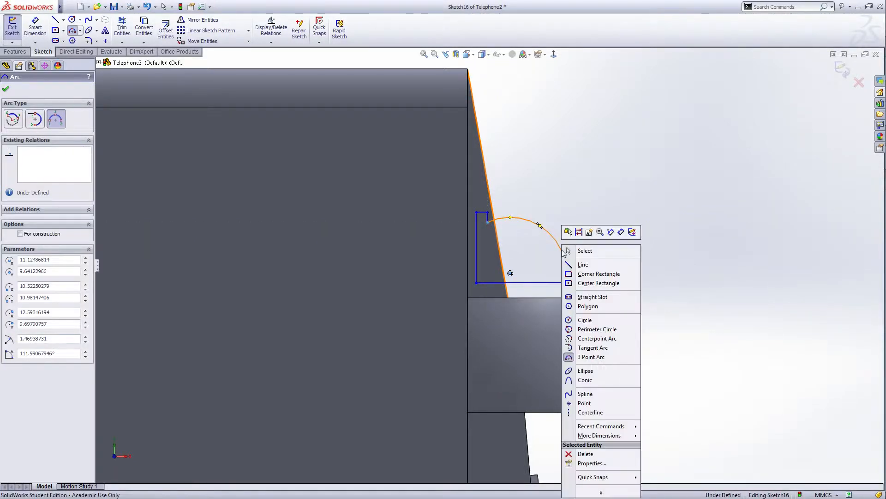
click(621, 232)
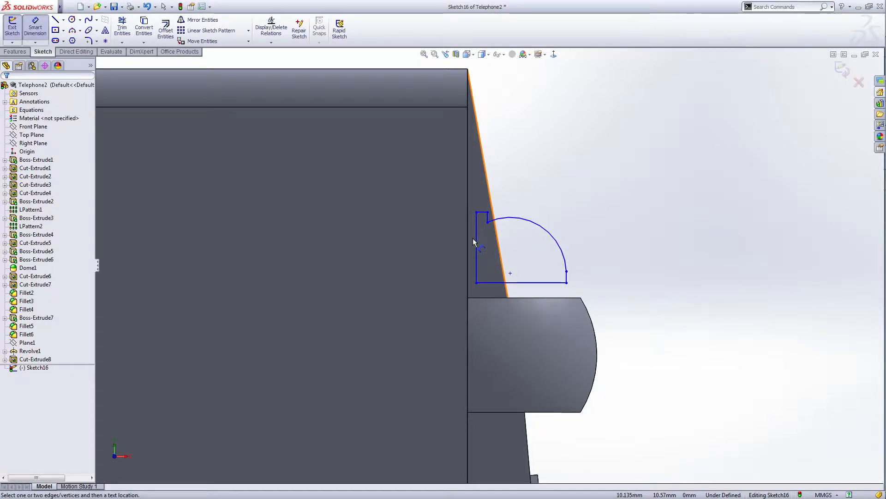
scroll(489, 252, up, 1)
scroll(407, 353, up, 3)
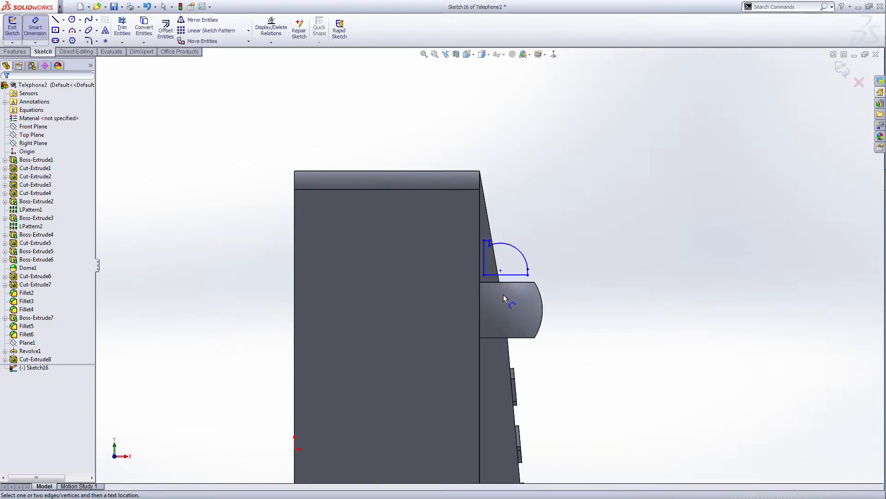
click(483, 260)
click(481, 262)
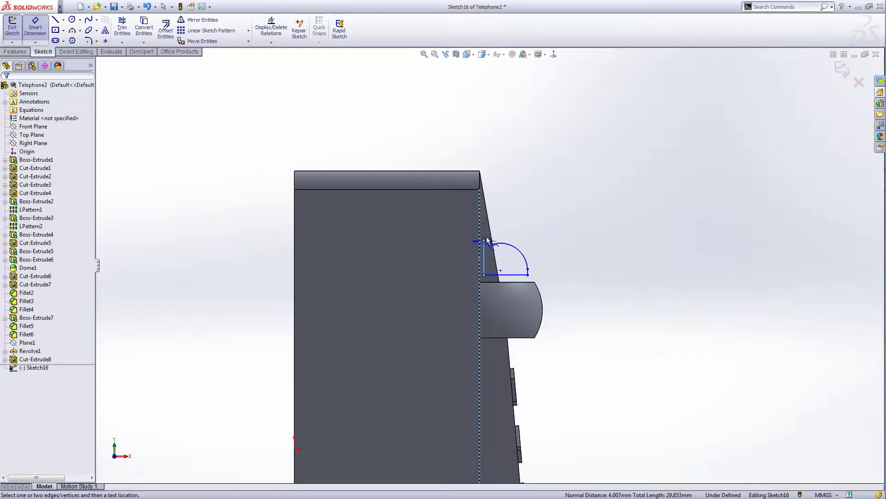
click(508, 210)
text(0.3)
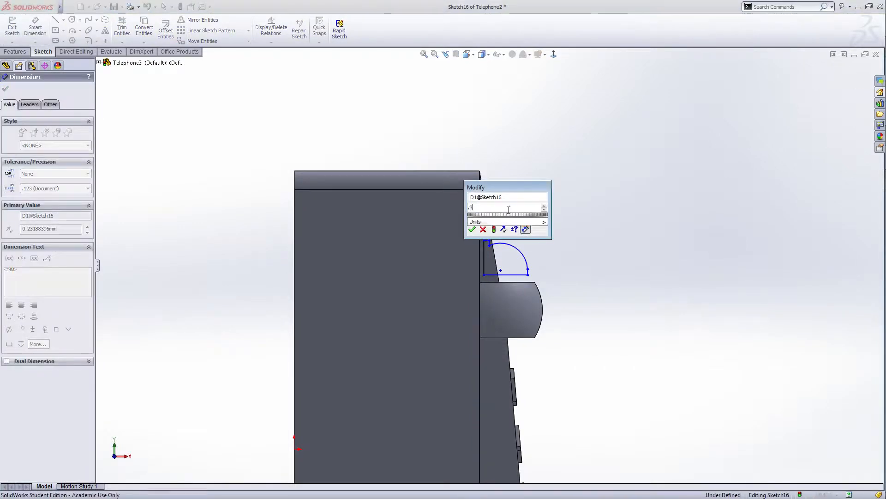
key(Return)
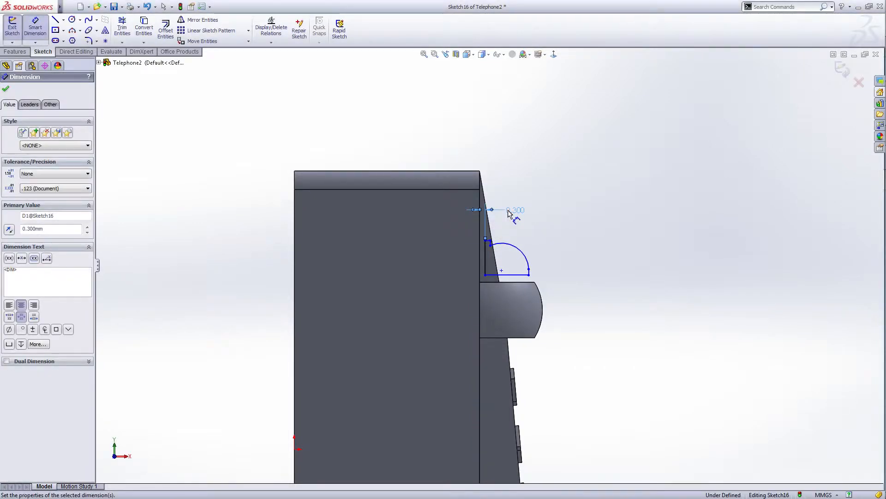
Dimension the arc's upper endpoint 10.779 mm horizontally from the housing's rear vertical edge.
click(491, 246)
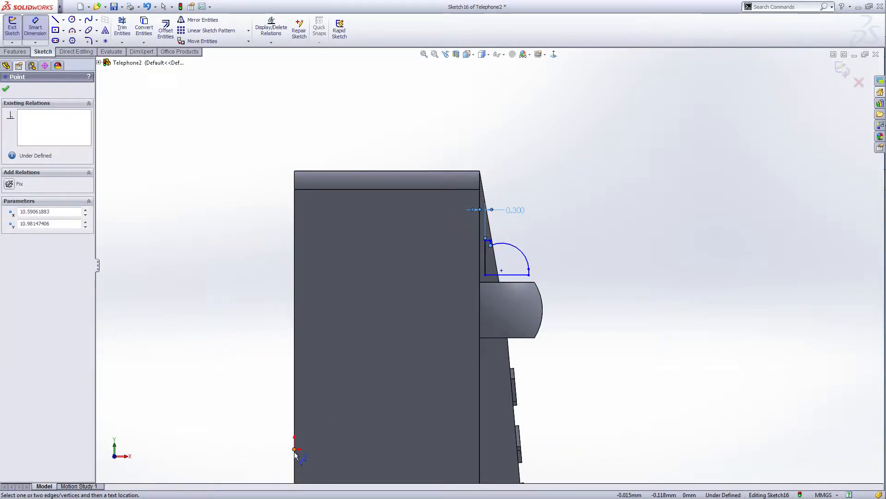
click(296, 425)
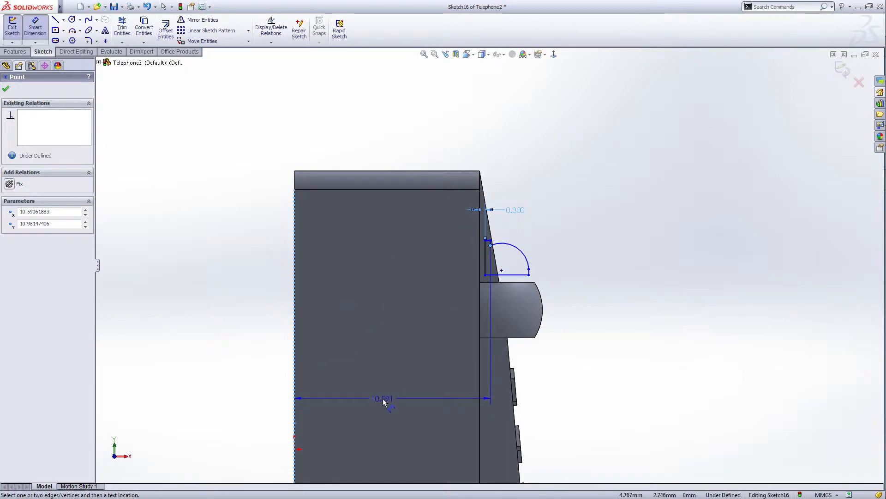
click(382, 398)
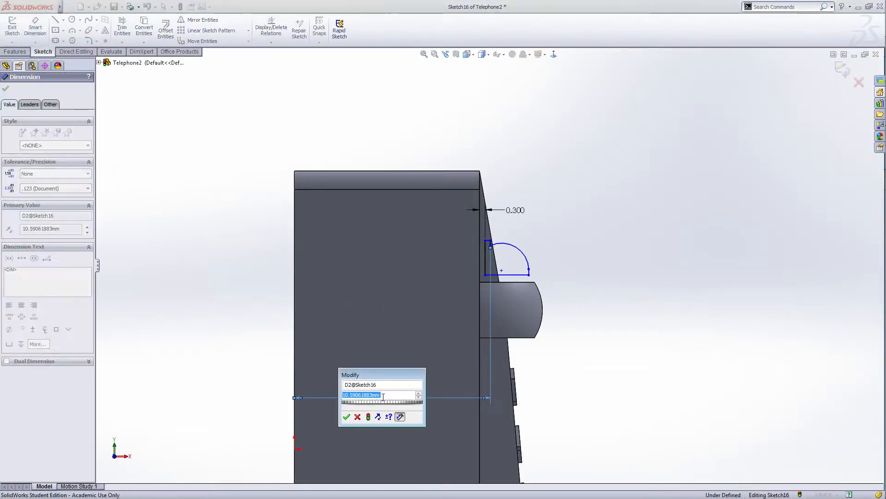
text(10.7)
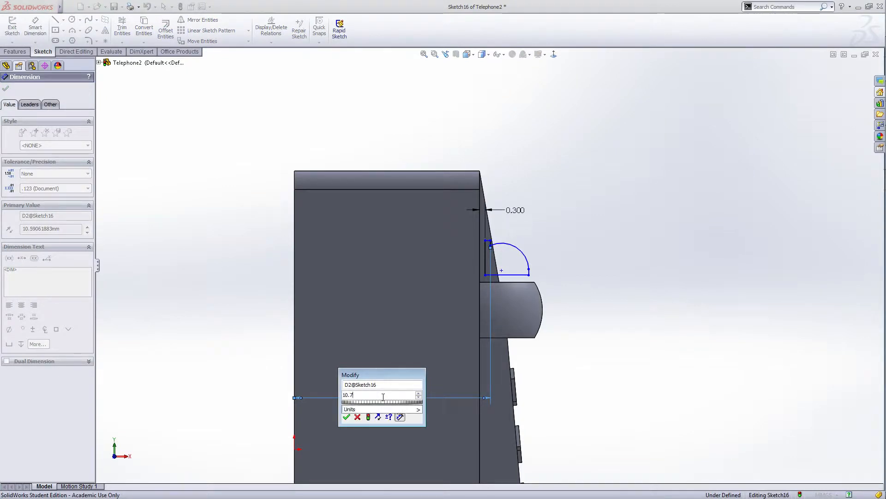
text(79)
key(Return)
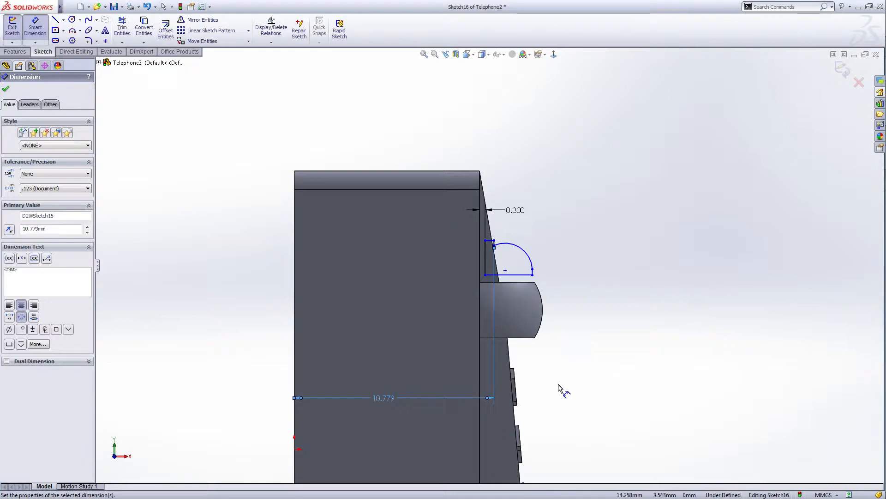
Dimension the arc's center point 11.444 mm horizontally from the housing's rear vertical edge.
click(505, 271)
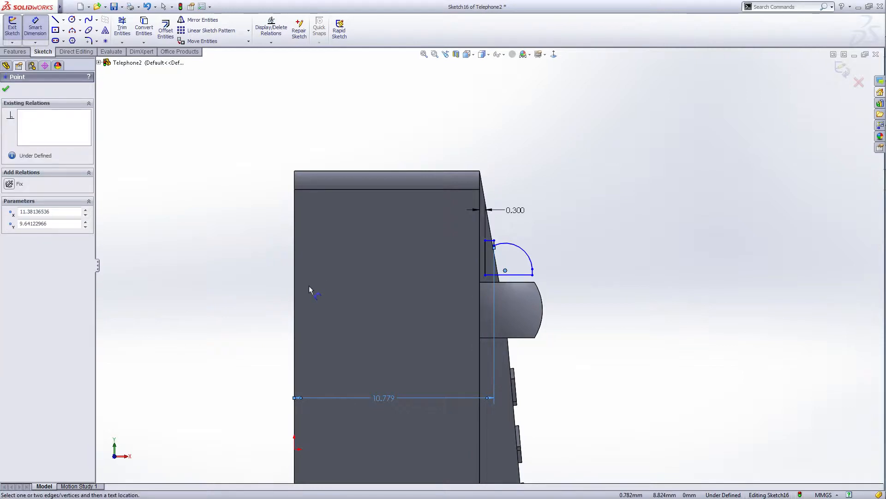
click(295, 291)
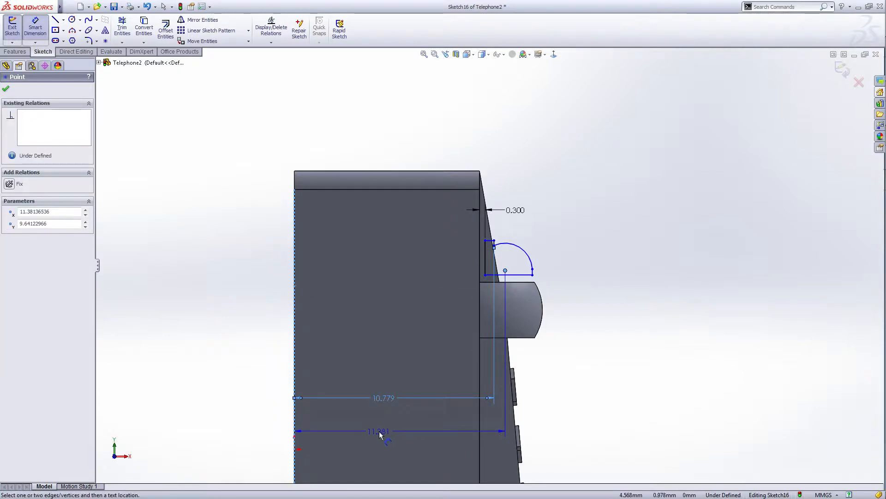
click(378, 430)
text(11.444)
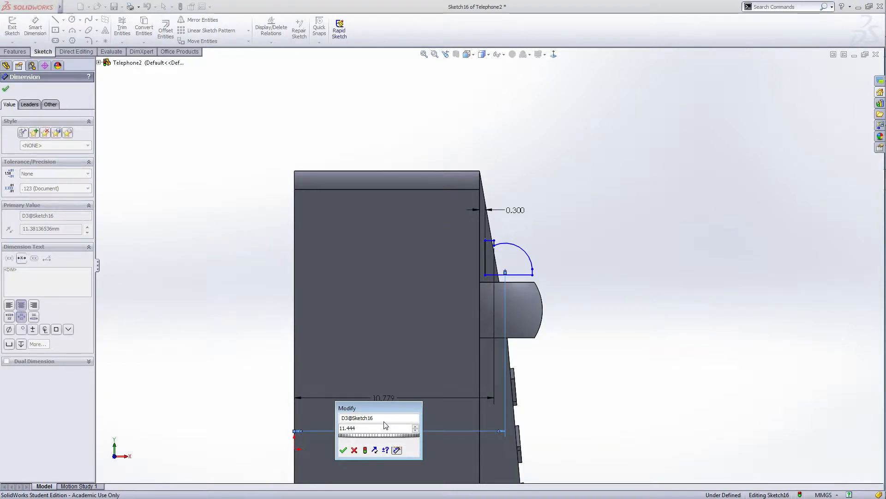
key(Return)
Dimension the arc's lower, outer endpoint 10.121 mm vertically above the origin.
scroll(551, 291, down, 3)
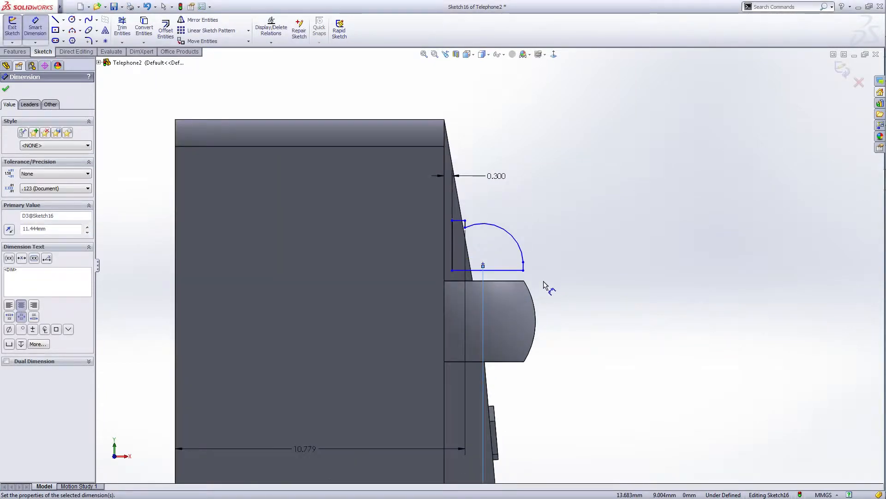
scroll(519, 312, up, 3)
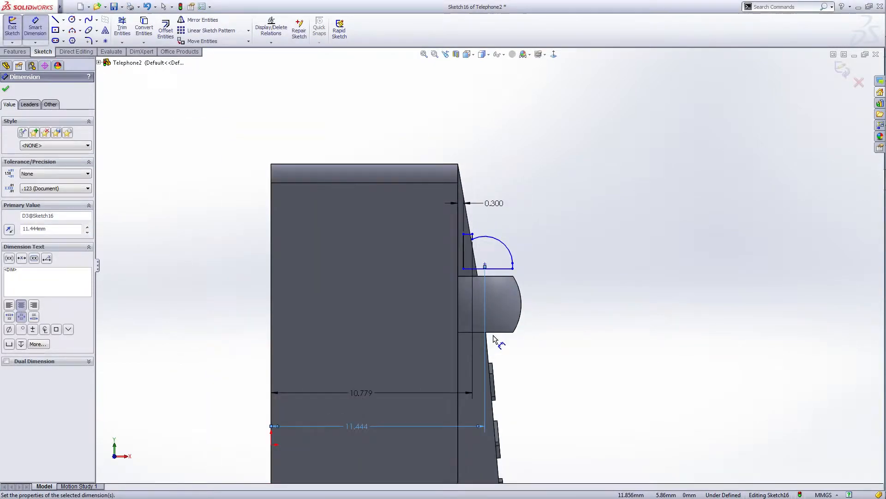
click(513, 263)
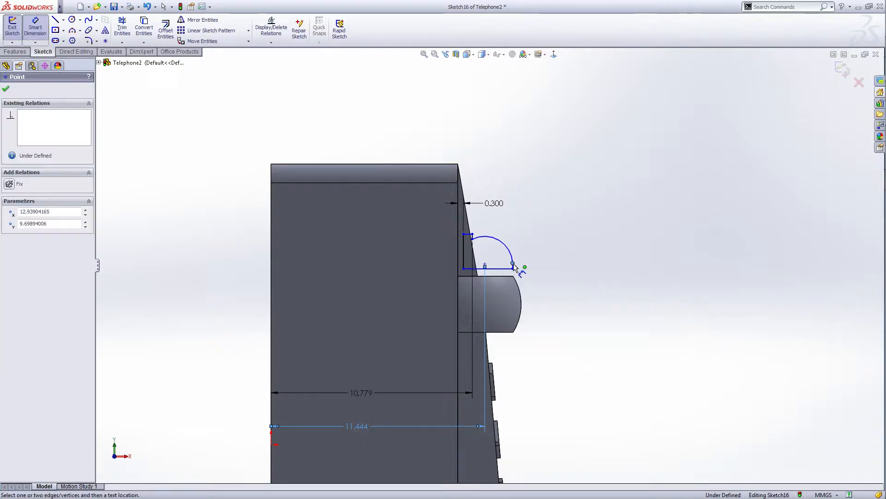
click(272, 444)
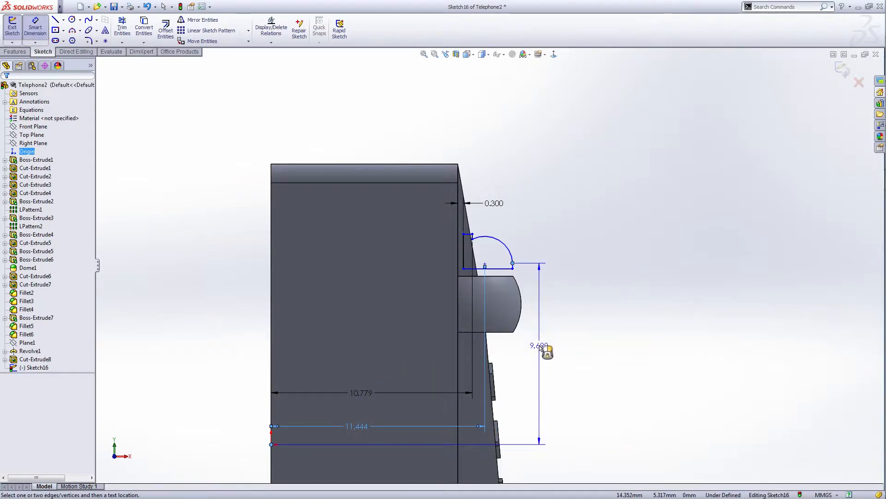
click(541, 347)
text(10)
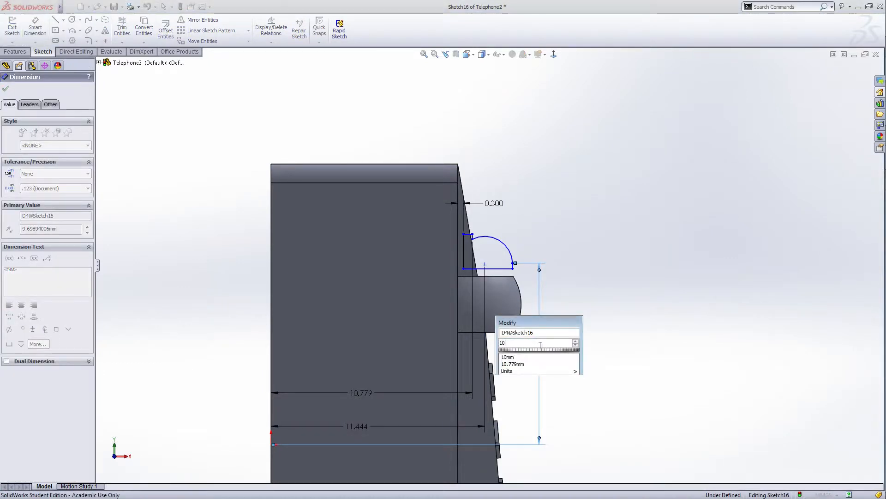
text(.1)
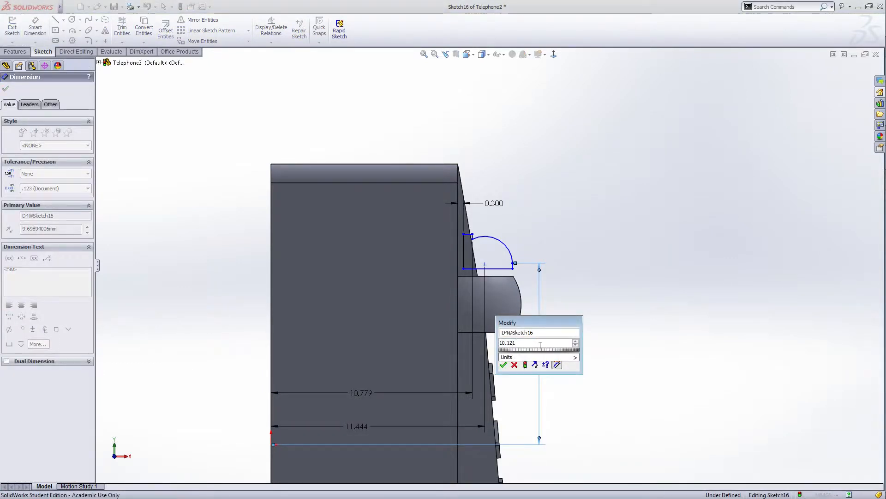
text(21)
key(Return)
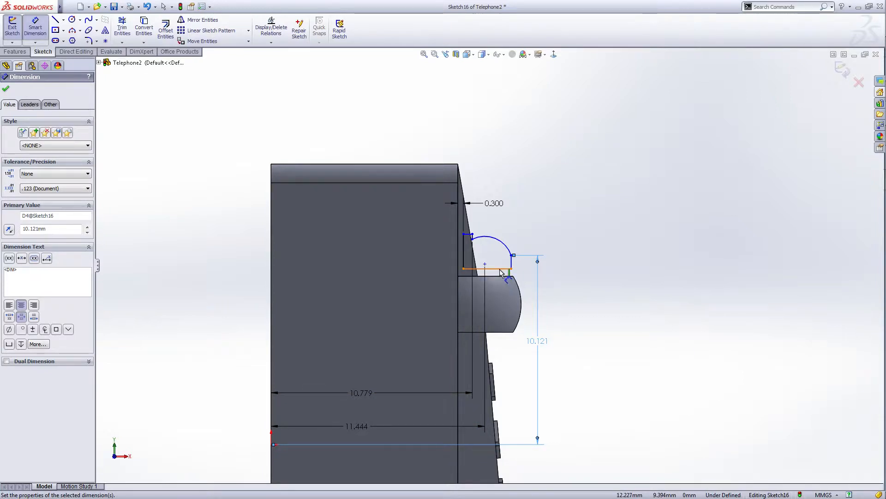
Dimension the profile's bottom horizontal line 9.688 mm above the origin.
click(272, 445)
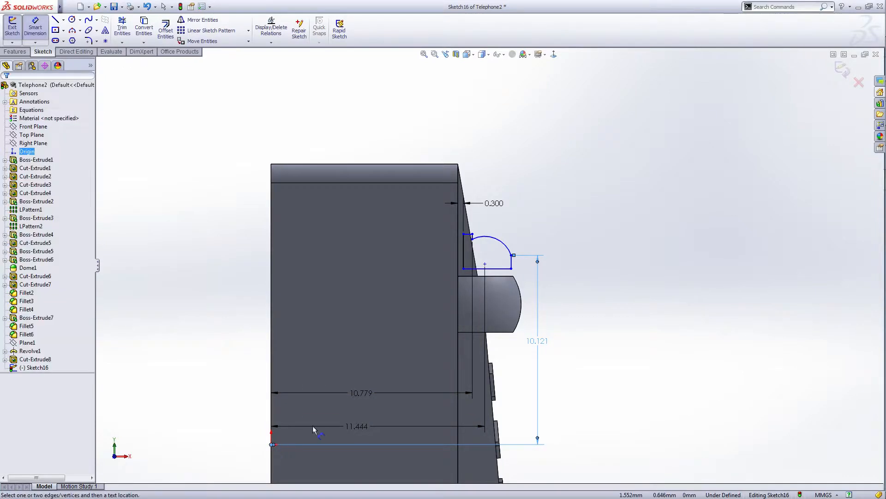
click(493, 268)
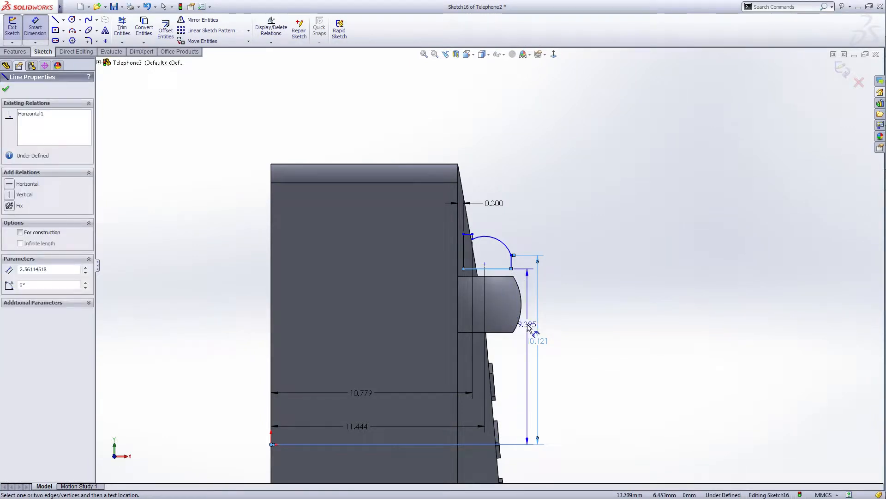
click(511, 354)
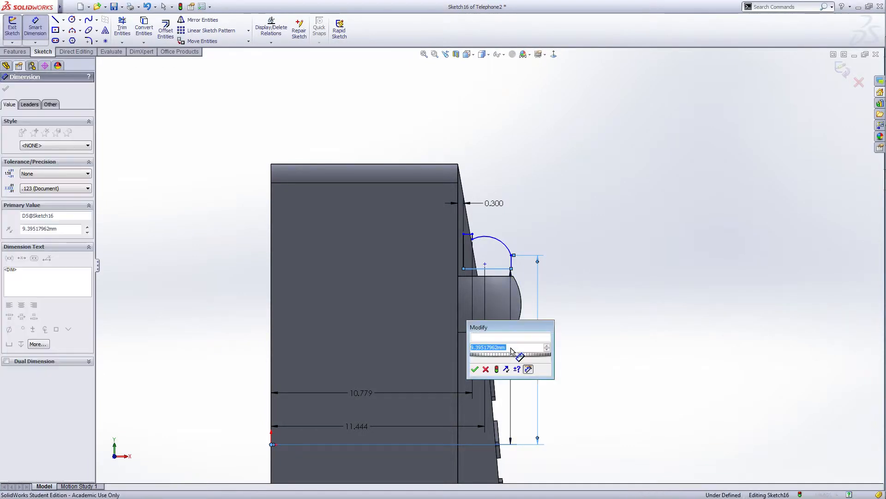
text(9.)
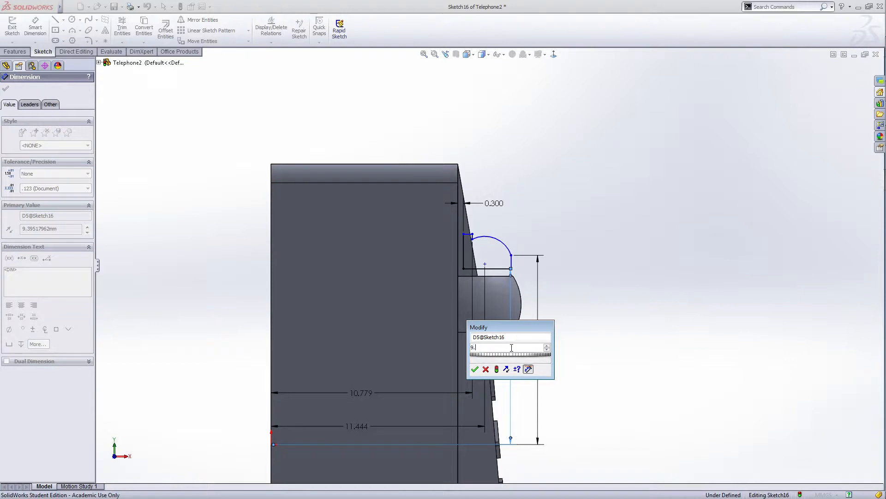
text(6)
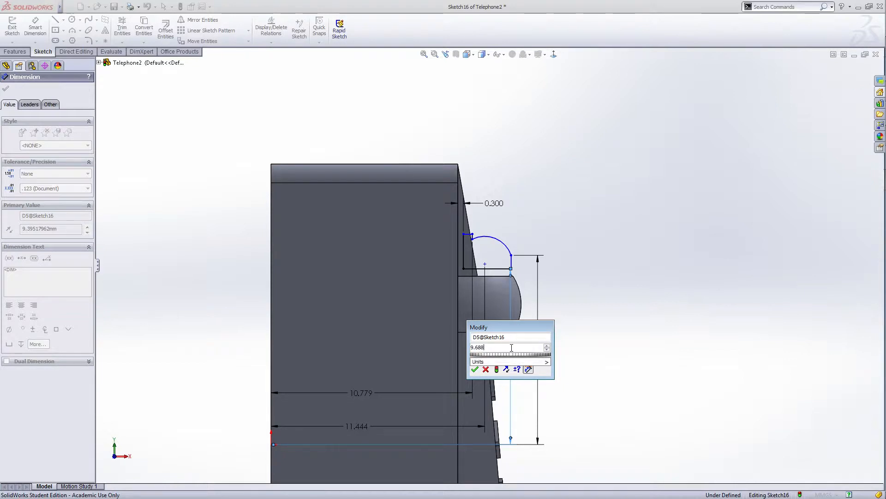
text(88)
key(Return)
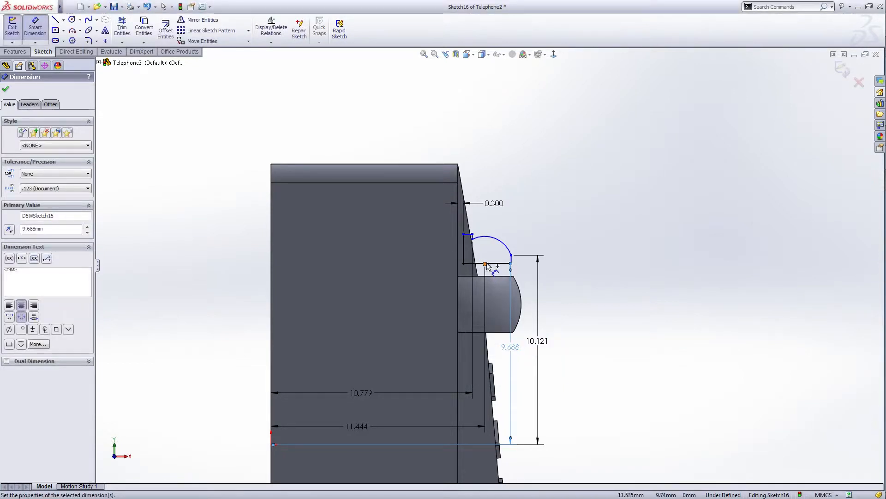
Dimension the profile's arc with a 3.058 mm radius and finish dimensioning.
right_click(613, 57)
click(613, 60)
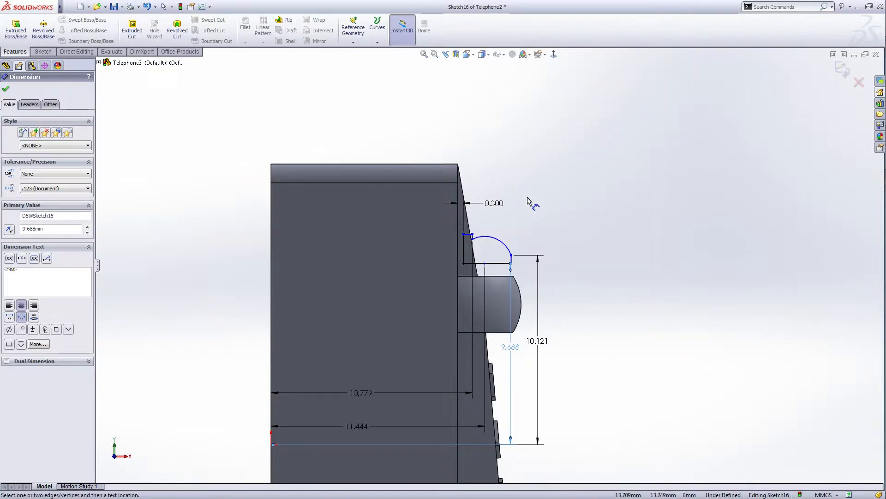
click(502, 241)
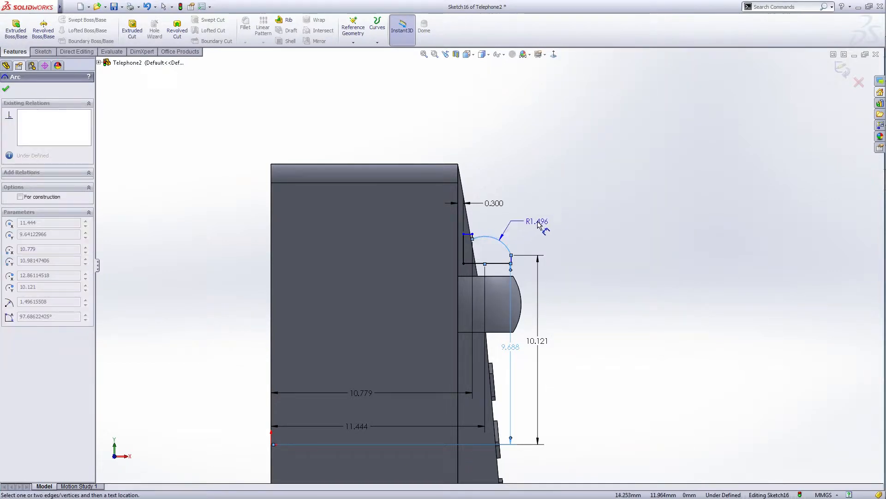
click(538, 225)
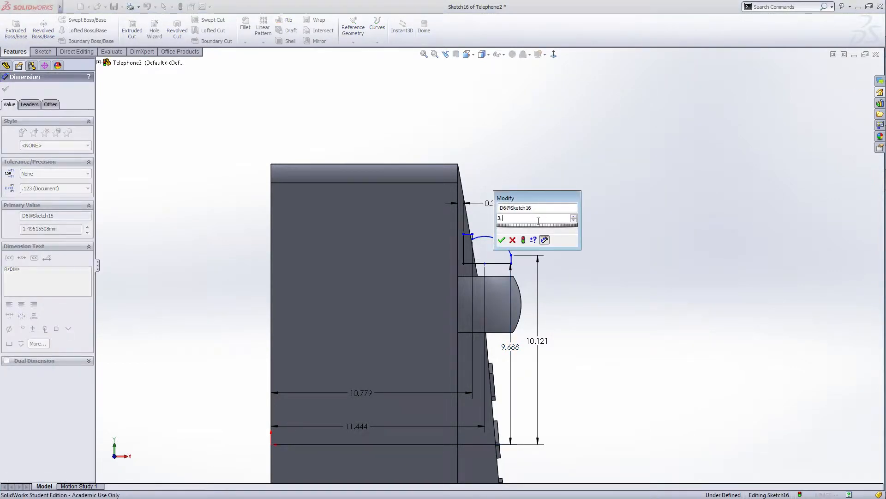
text(3.058)
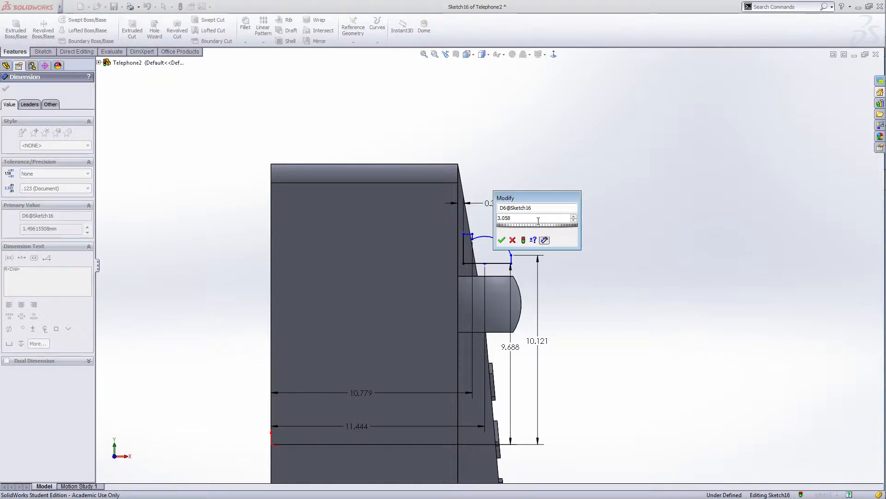
key(Return)
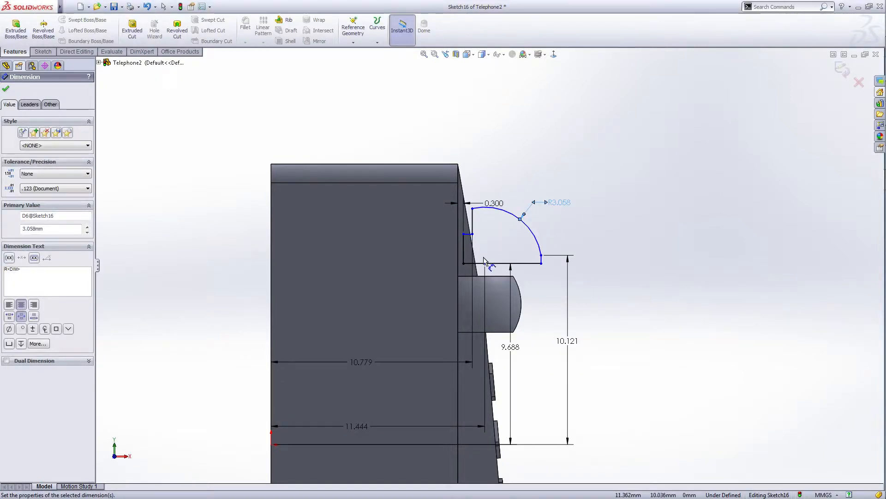
right_click(595, 229)
click(616, 229)
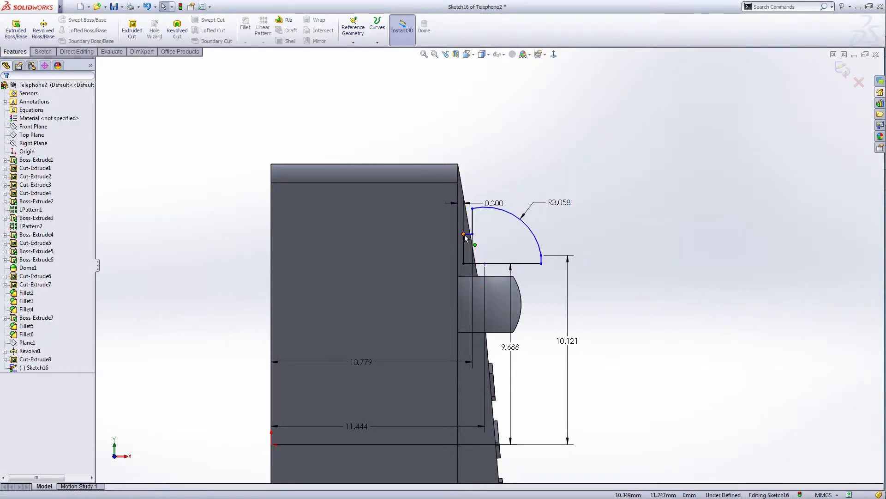
Move the profile's upper inner corner up onto the housing's slanted edge, at a height of about 13.3 mm.
drag(465, 236, 468, 216)
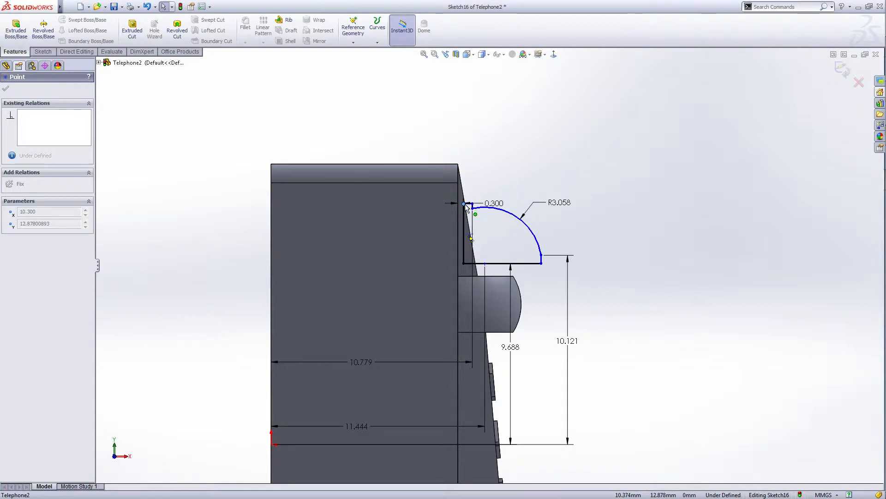
drag(464, 204, 464, 203)
scroll(514, 192, down, 3)
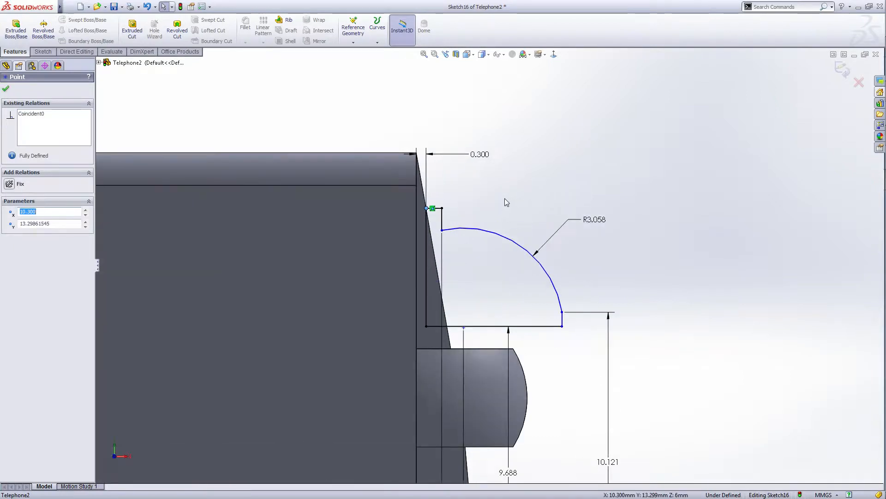
Make the profile's upper inner corner coincident with the housing's slanted edge.
click(497, 202)
scroll(556, 230, up, 2)
middle_drag(631, 302, 629, 302)
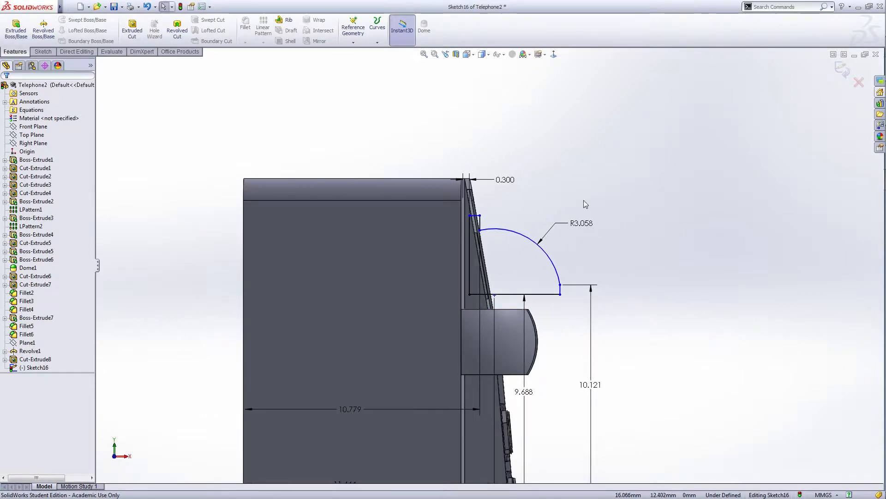
click(554, 54)
scroll(525, 98, down, 5)
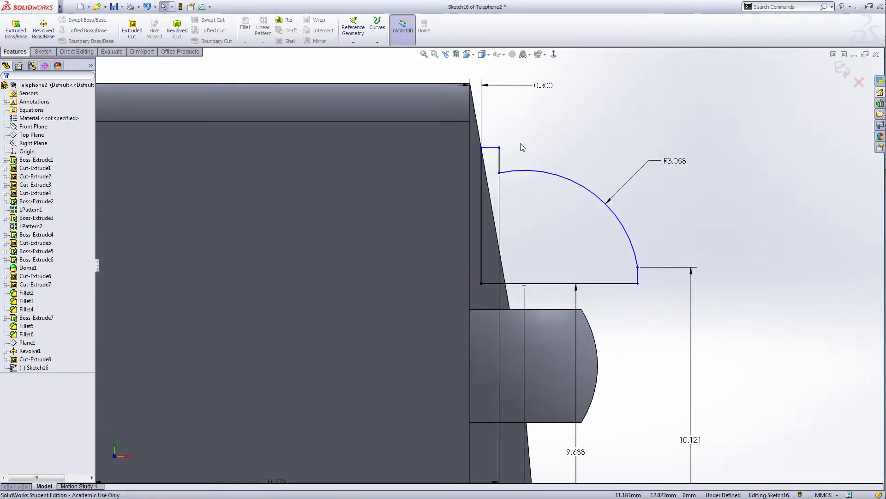
click(482, 147)
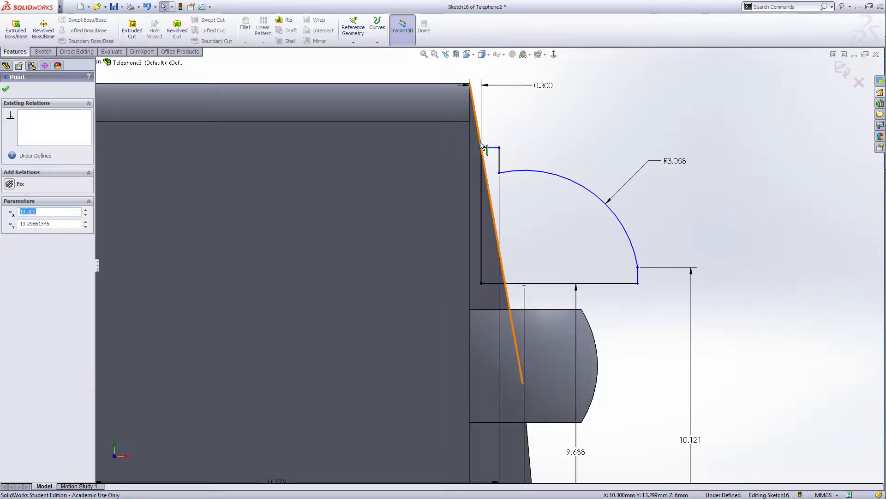
ctrl+click(481, 144)
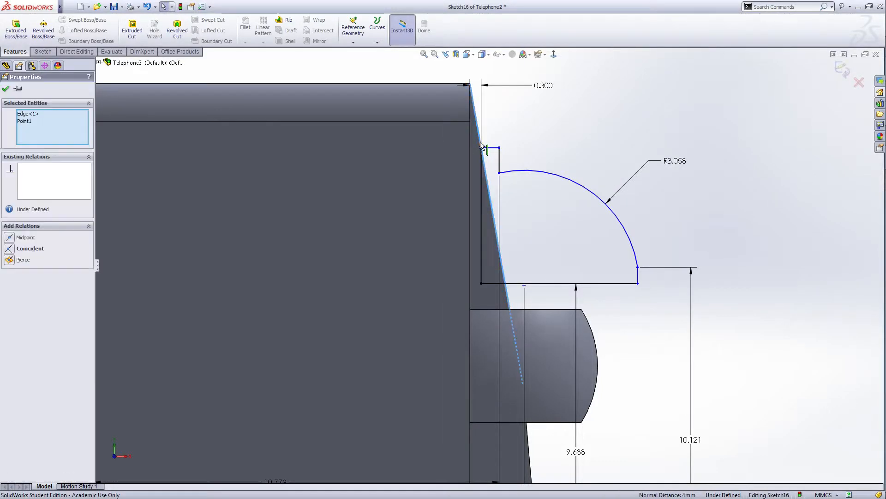
click(9, 249)
click(5, 90)
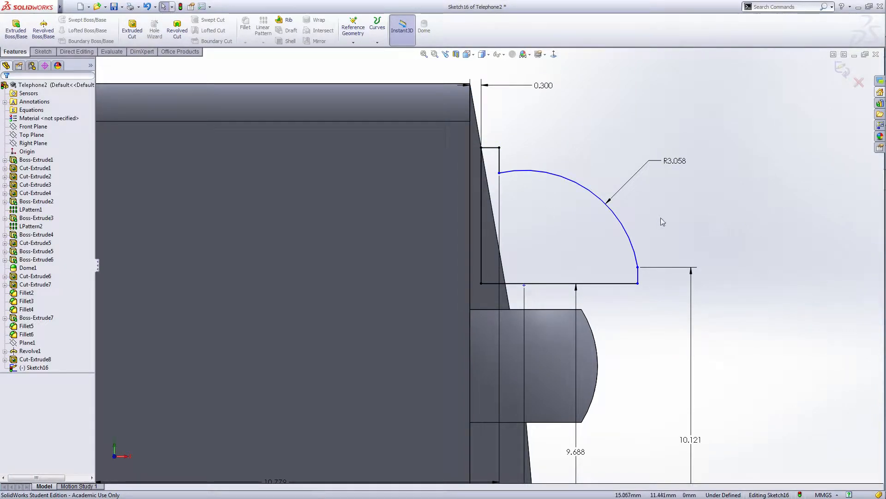
Make the profile's large arc tangent to the short vertical line at its lower, outer end.
click(633, 251)
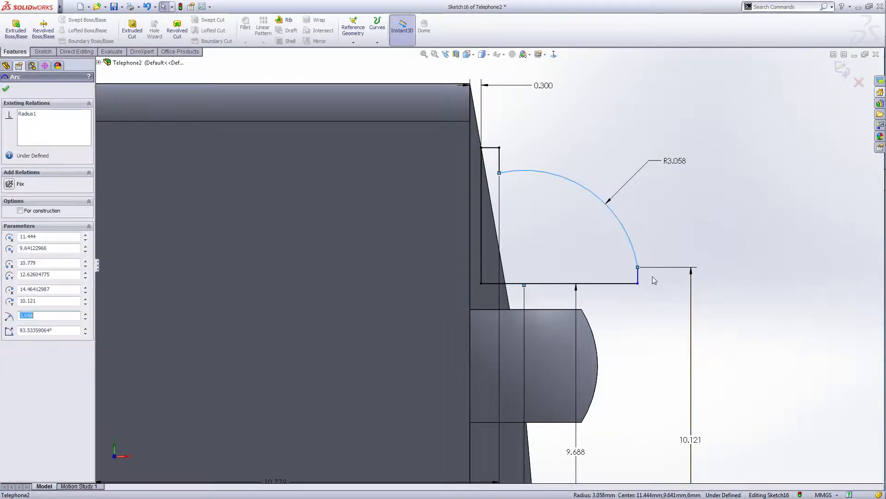
ctrl+click(638, 275)
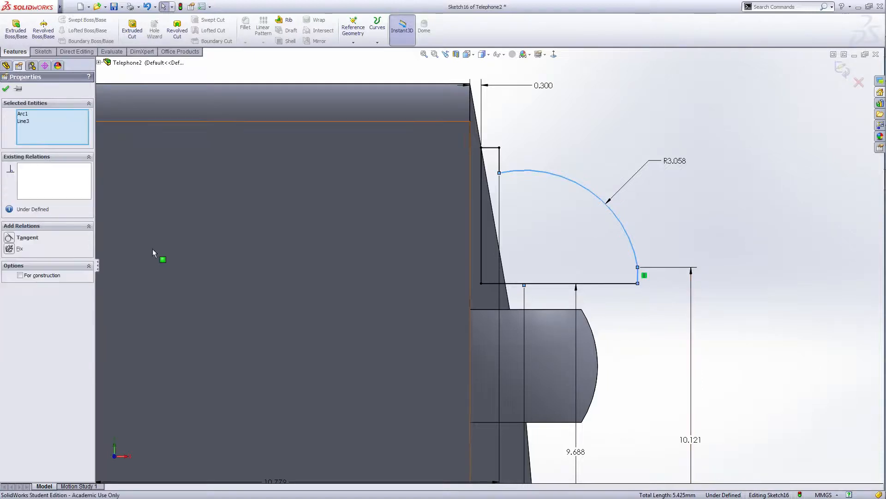
click(10, 240)
click(535, 236)
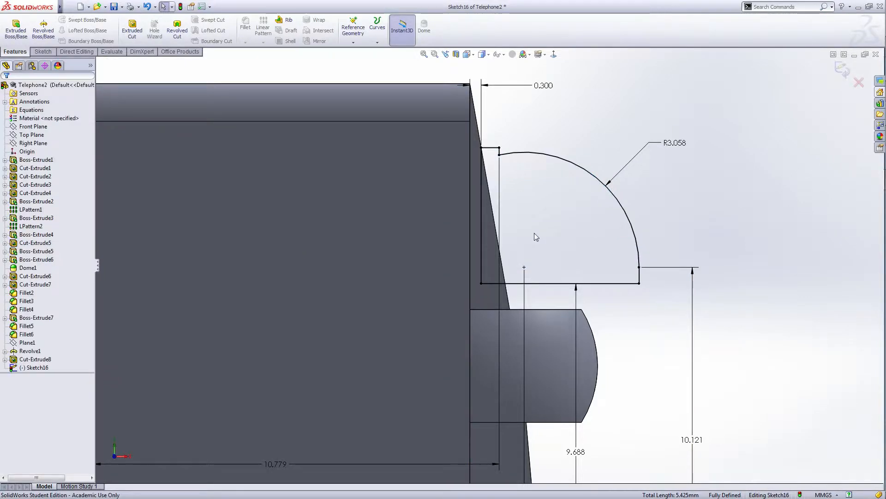
scroll(730, 262, up, 5)
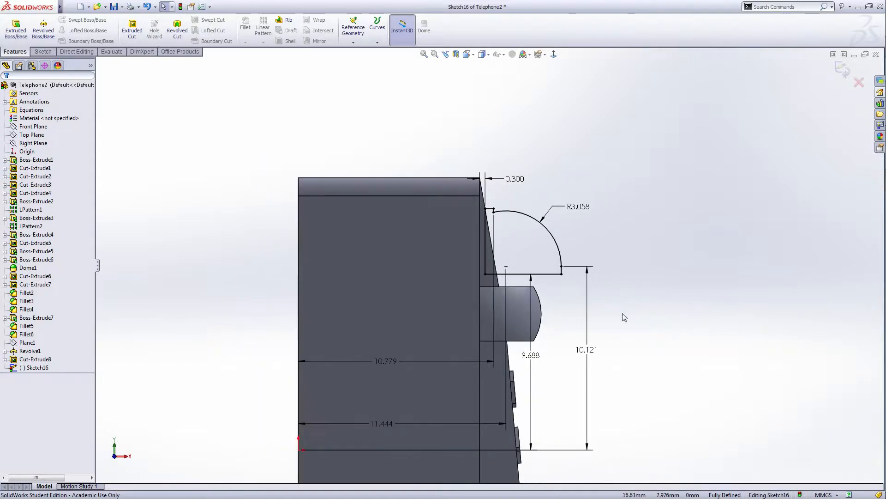
Revolve the rounded profile 360 degrees about its bottom horizontal line, merging the result with the housing.
click(844, 73)
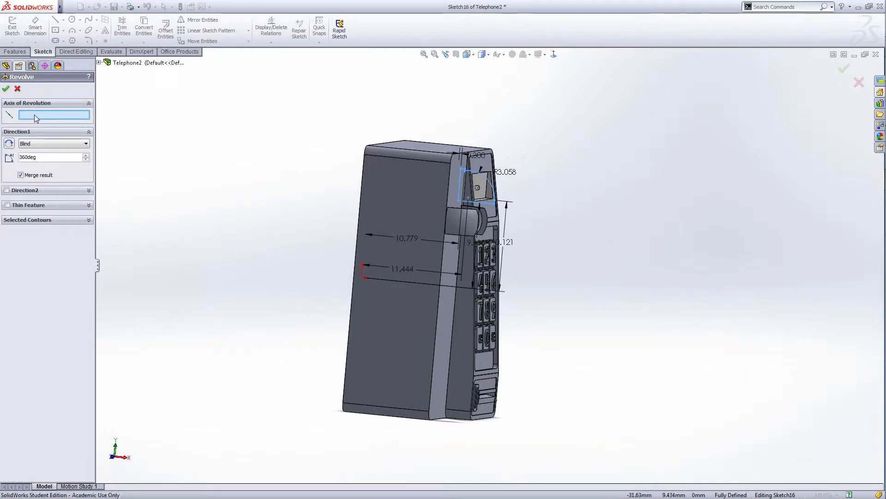
click(460, 184)
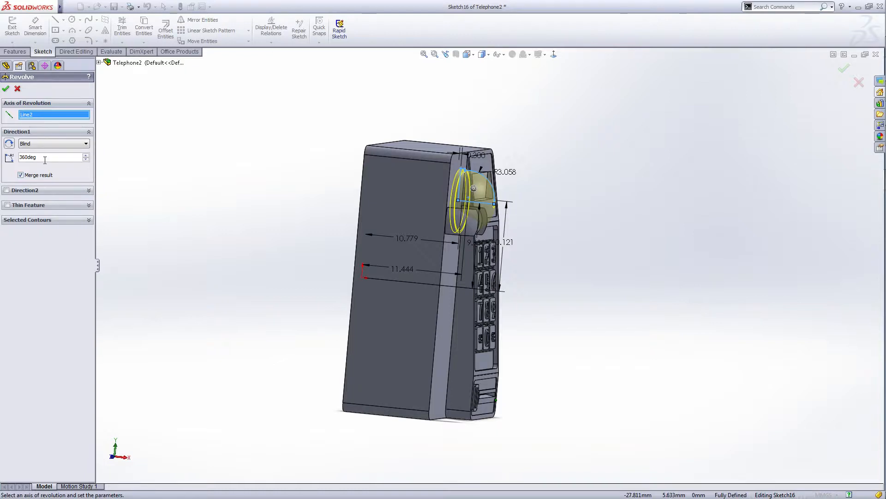
click(5, 89)
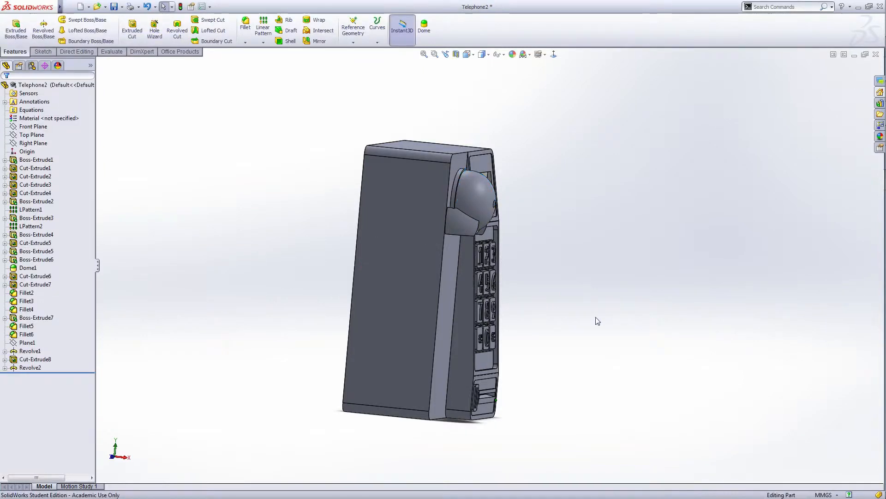
Create a reference plane offset 3 mm outward from the housing's narrow front face beside the keypad.
middle_drag(596, 320, 561, 330)
mouse_move(575, 378)
middle_down()
mouse_move(558, 364)
mouse_move(568, 368)
middle_up()
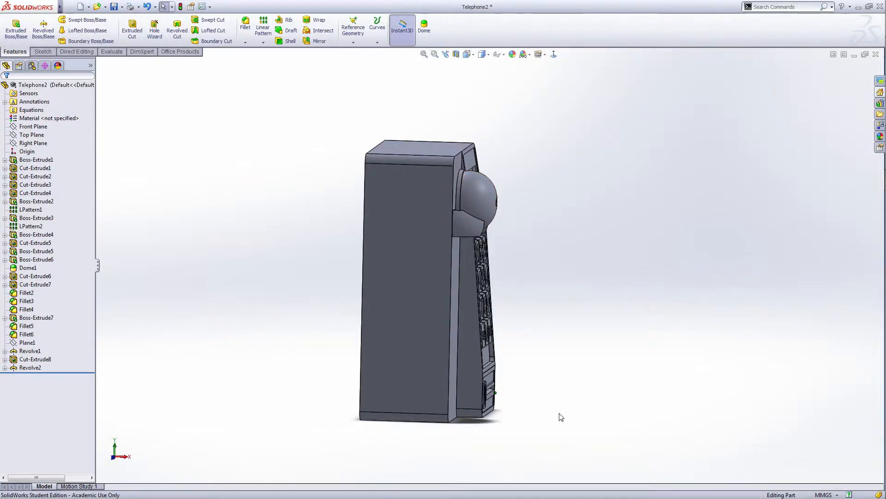
click(353, 40)
click(359, 52)
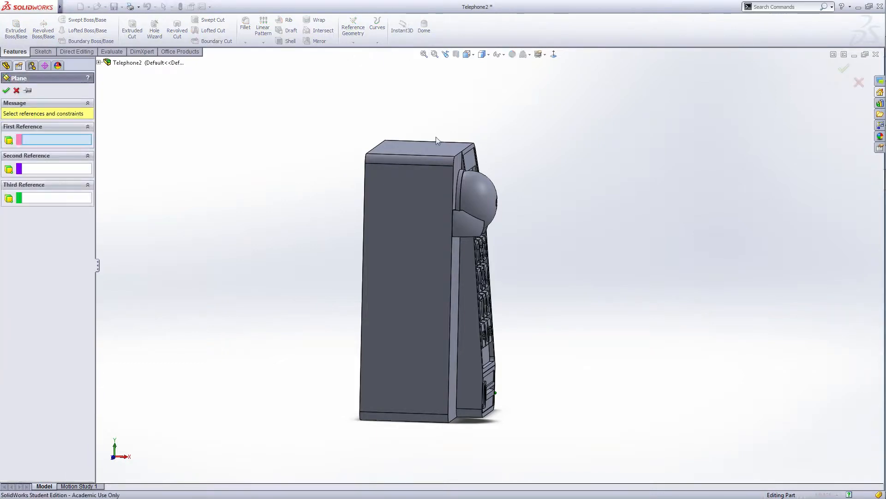
middle_drag(613, 352, 581, 345)
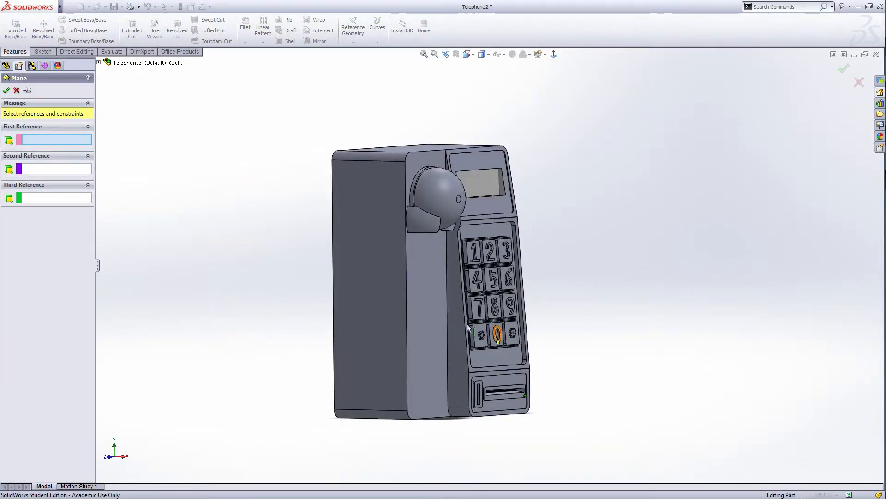
click(416, 301)
middle_drag(223, 260, 249, 269)
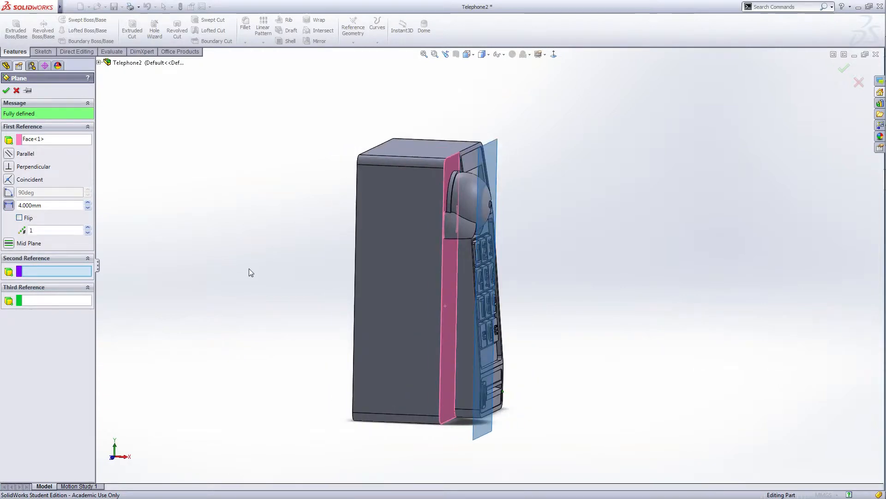
click(9, 208)
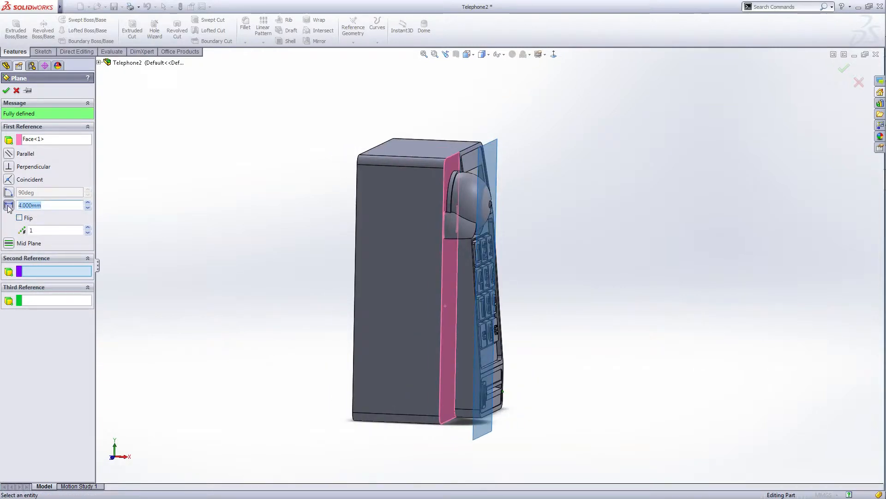
text(3)
key(Return)
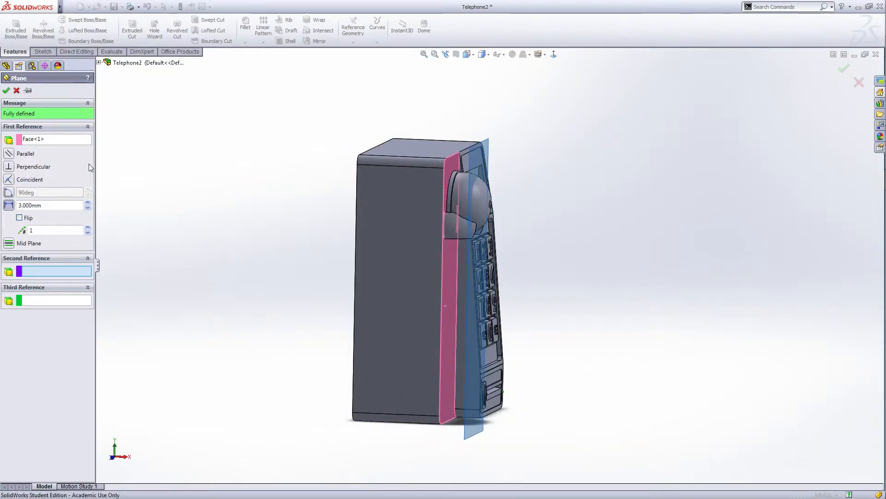
click(6, 90)
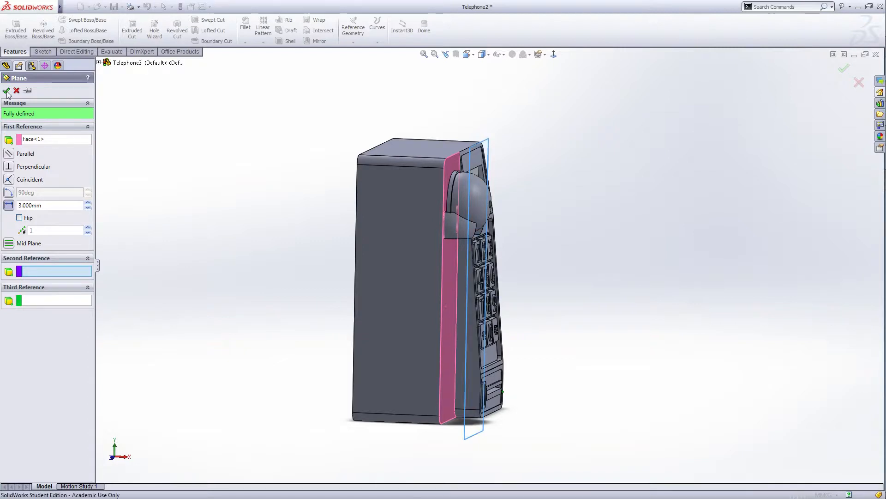
click(617, 267)
Start a new sketch on Plane1.
middle_drag(594, 311, 614, 312)
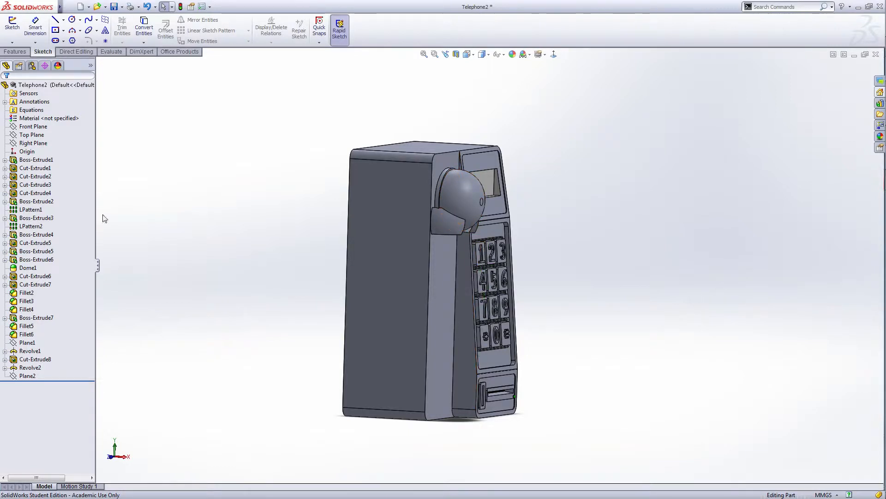
click(37, 285)
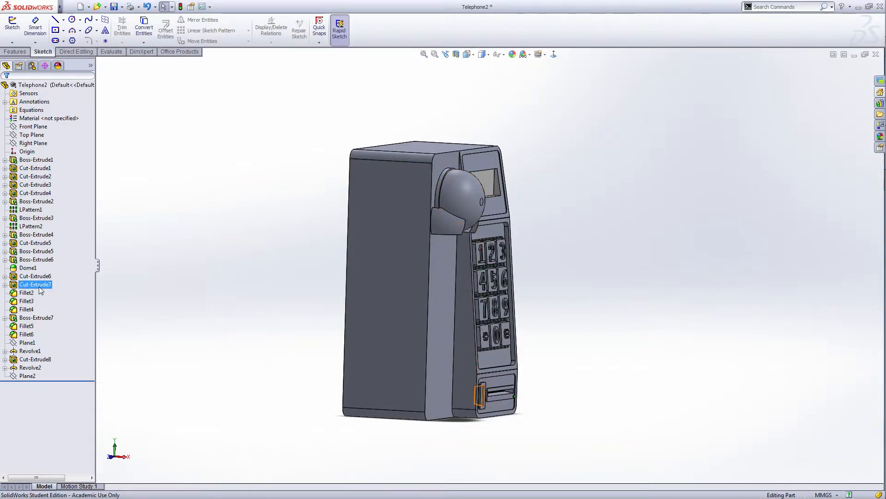
click(52, 289)
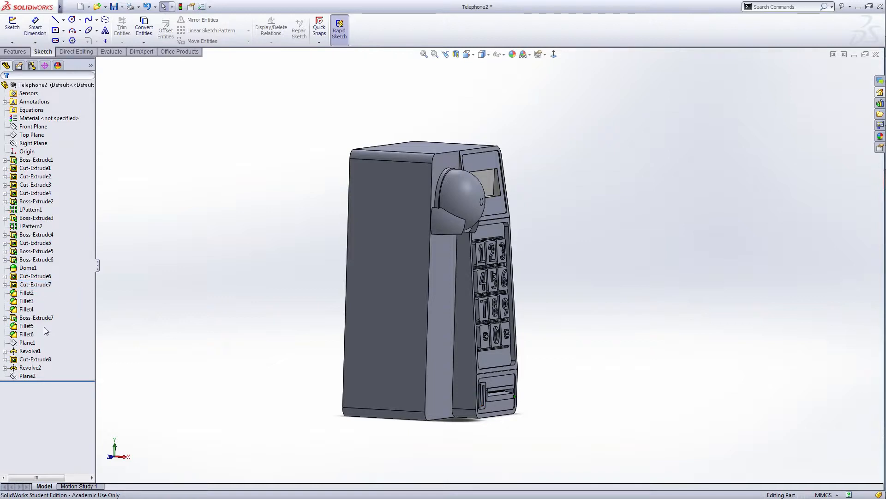
click(28, 342)
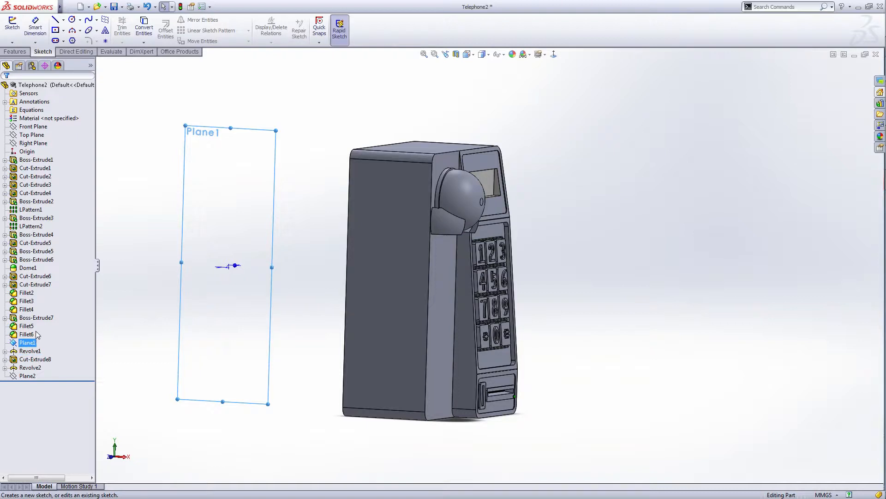
click(36, 334)
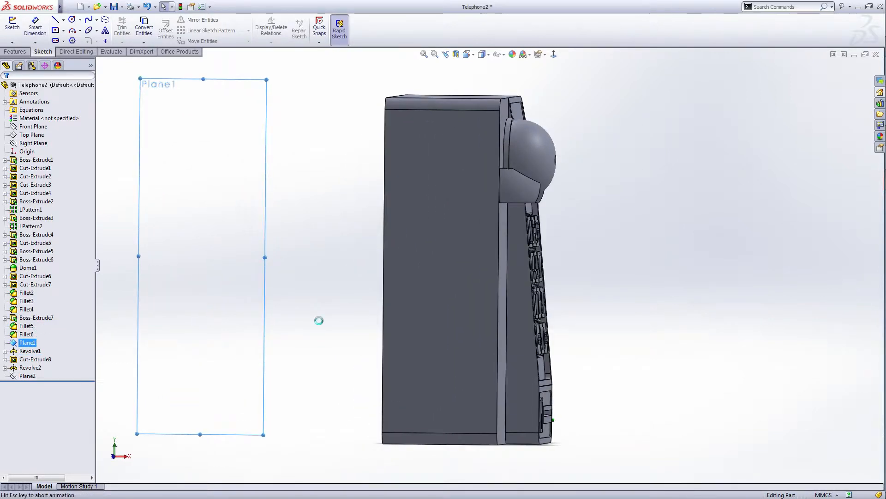
Sketch a three-point arc of about 12.9 mm radius, bulging outward from the revolved dome down to beside the keypad's bottom row.
right_click(602, 213)
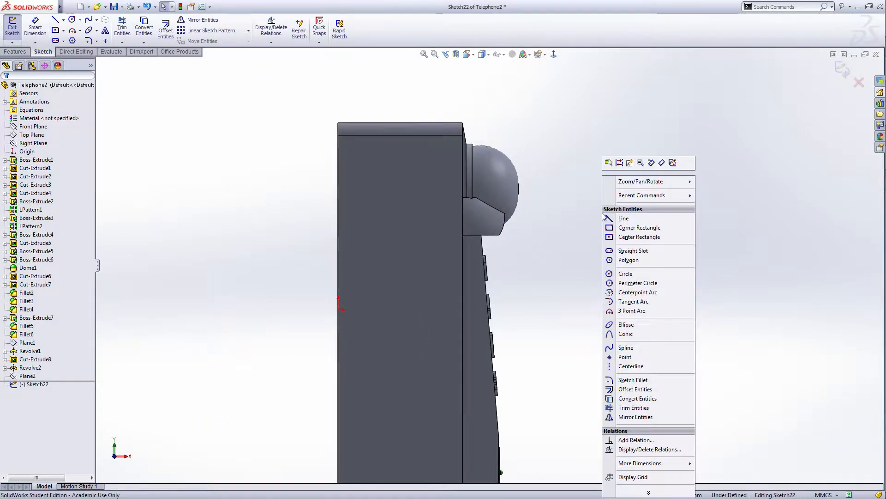
click(617, 315)
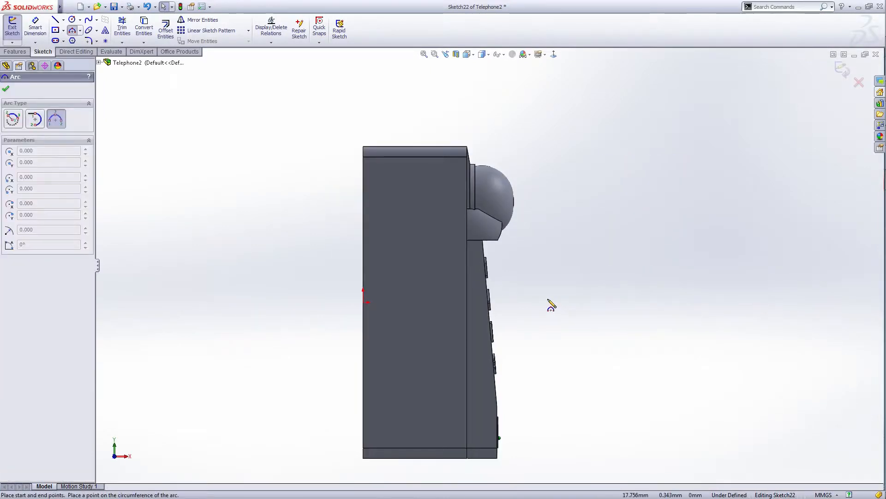
scroll(531, 290, down, 2)
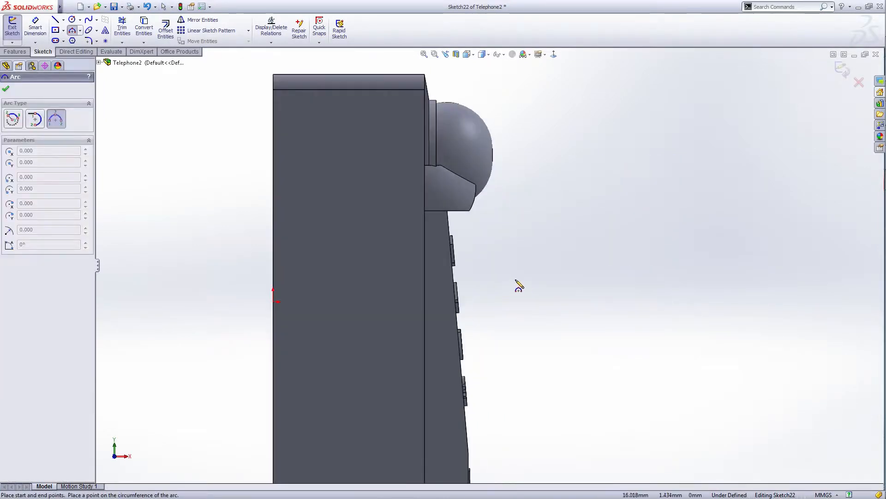
click(475, 146)
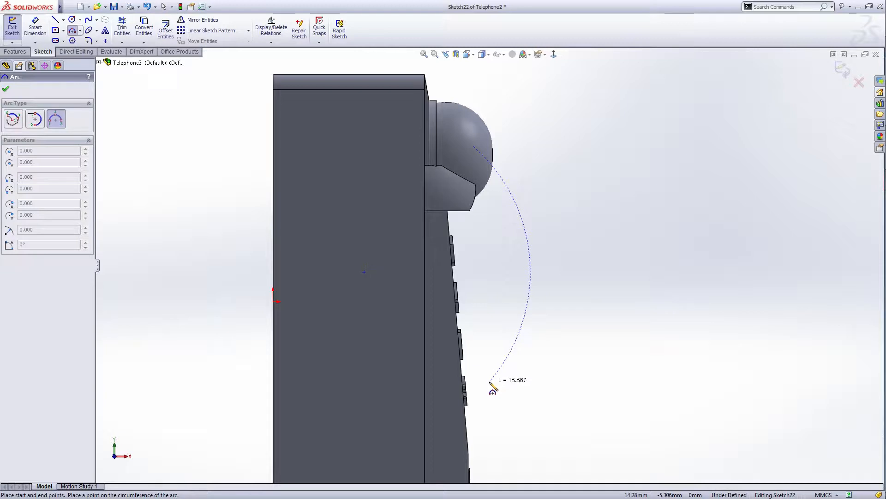
scroll(492, 392, up, 2)
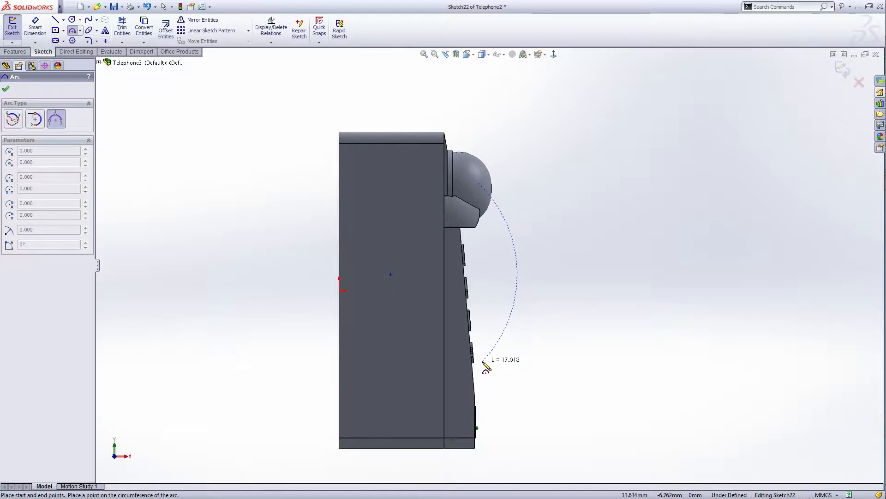
click(484, 362)
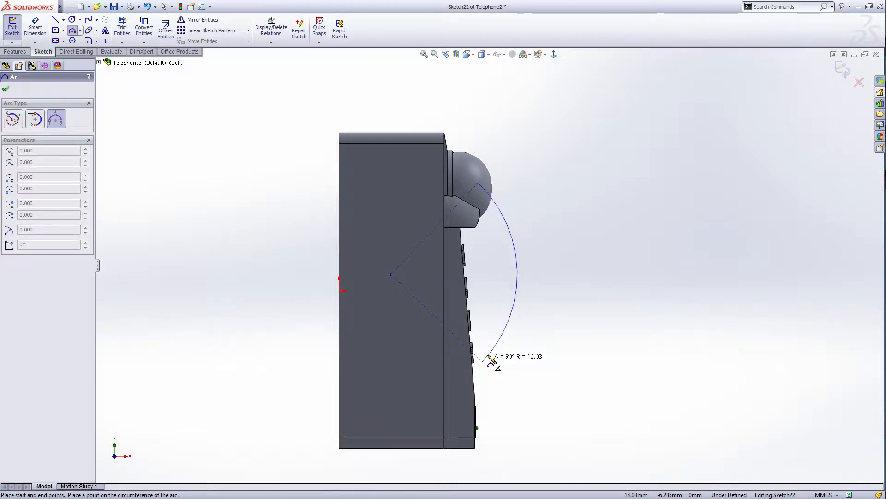
click(511, 309)
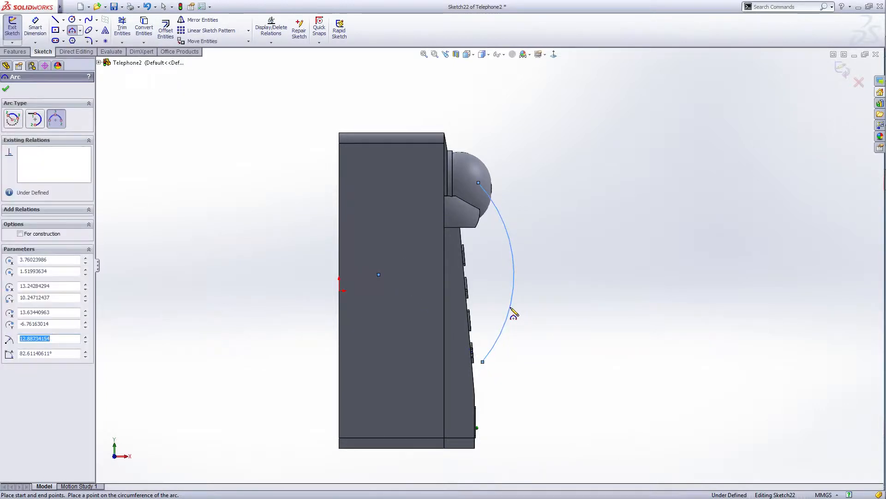
right_click(513, 308)
click(562, 253)
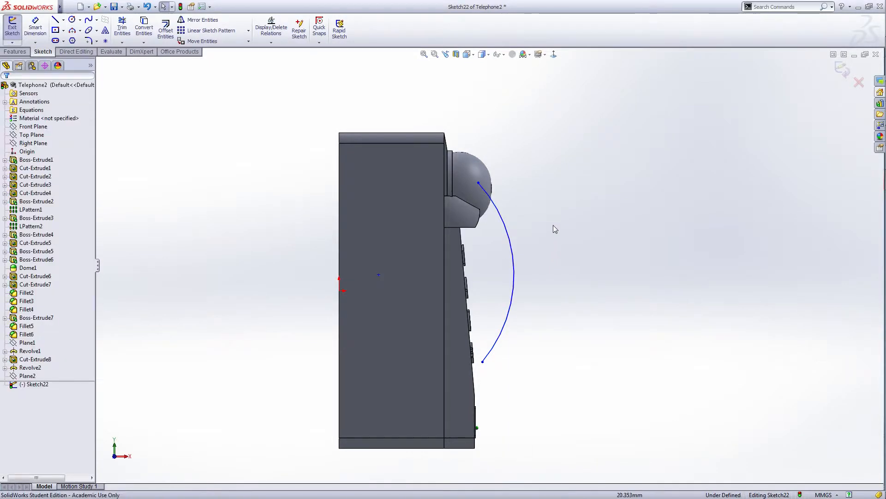
Add a vertical relation between the two endpoints of the arc.
click(479, 182)
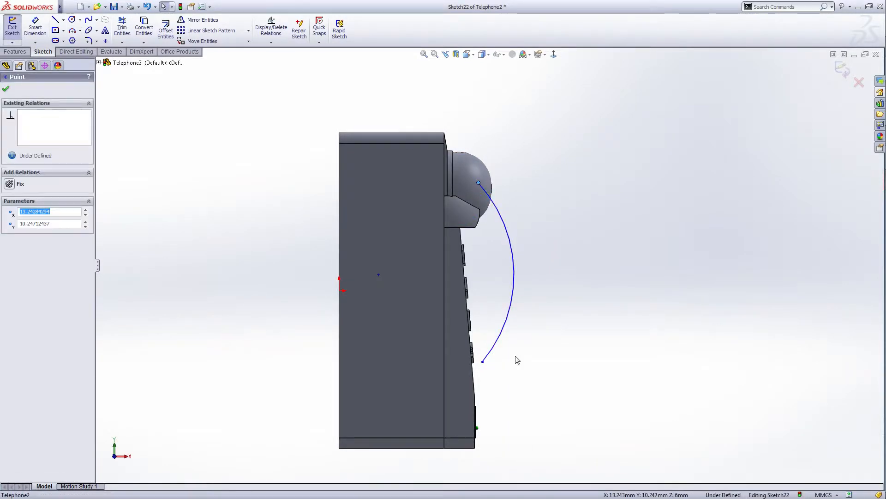
ctrl+click(483, 362)
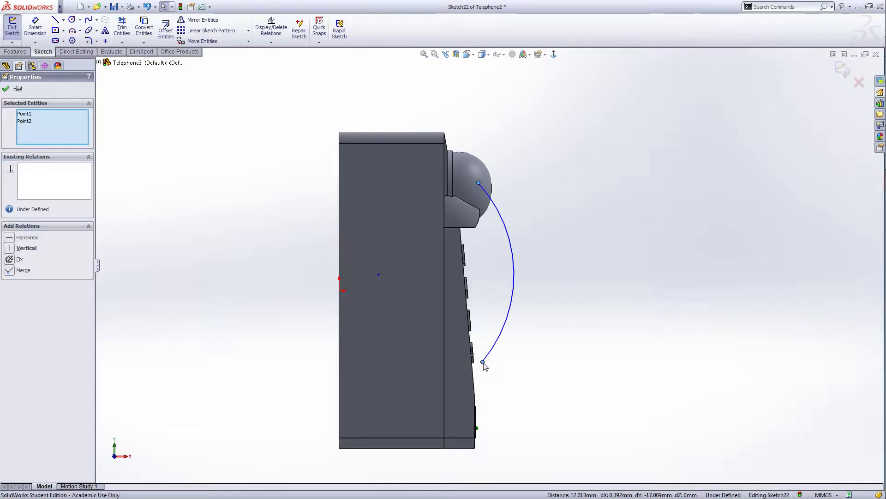
click(11, 250)
click(5, 89)
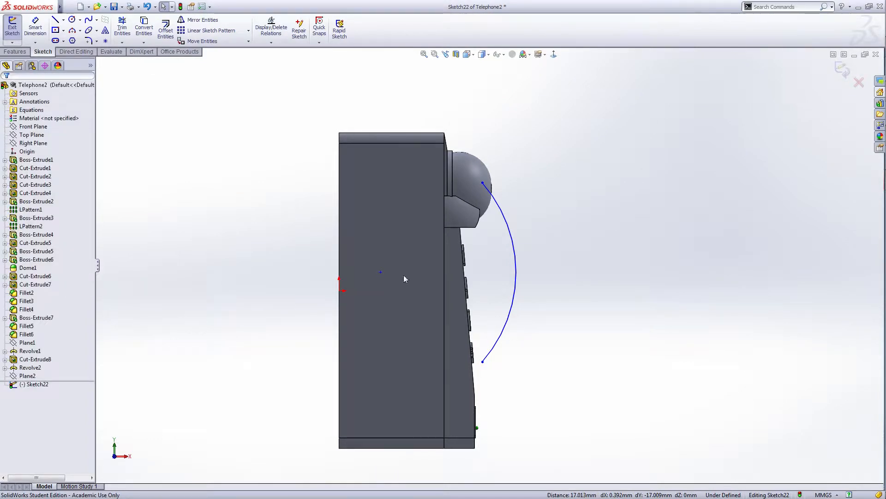
Adjust the handset arc by pulling its middle slightly outward, away from the housing.
scroll(511, 253, down, 1)
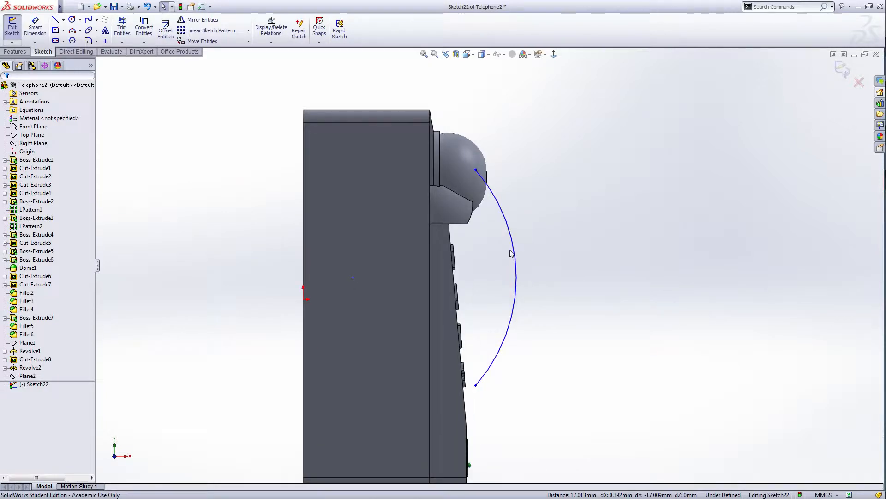
click(516, 281)
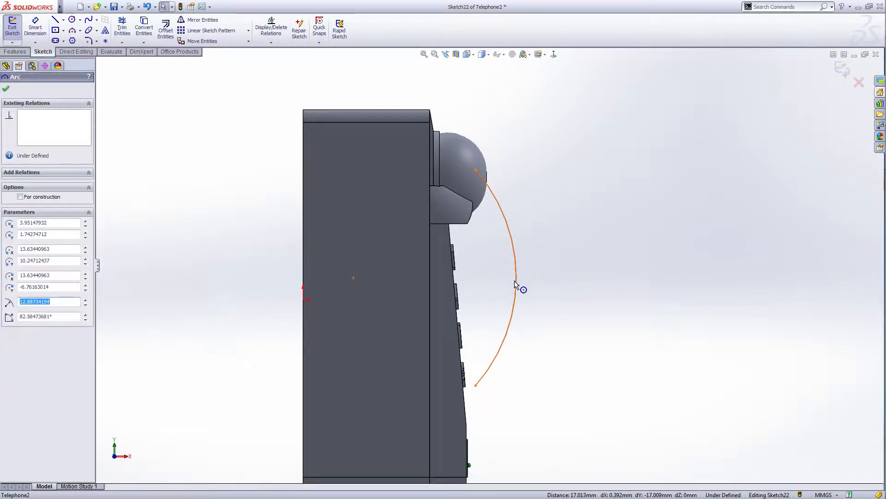
drag(509, 279, 519, 281)
scroll(561, 244, up, 1)
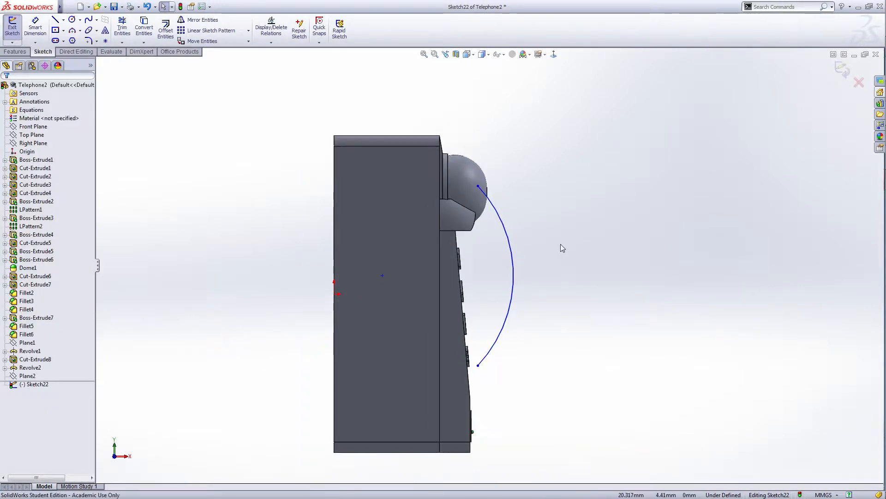
Dimension the horizontal distance from the housing's vertical front edge to the arc's upper endpoint as 3 mm.
scroll(561, 244, down, 1)
right_click(535, 180)
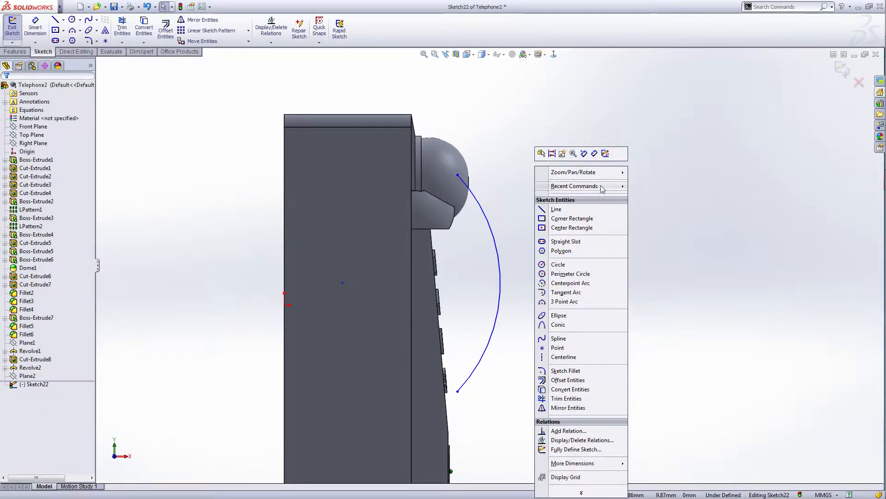
click(594, 154)
click(458, 176)
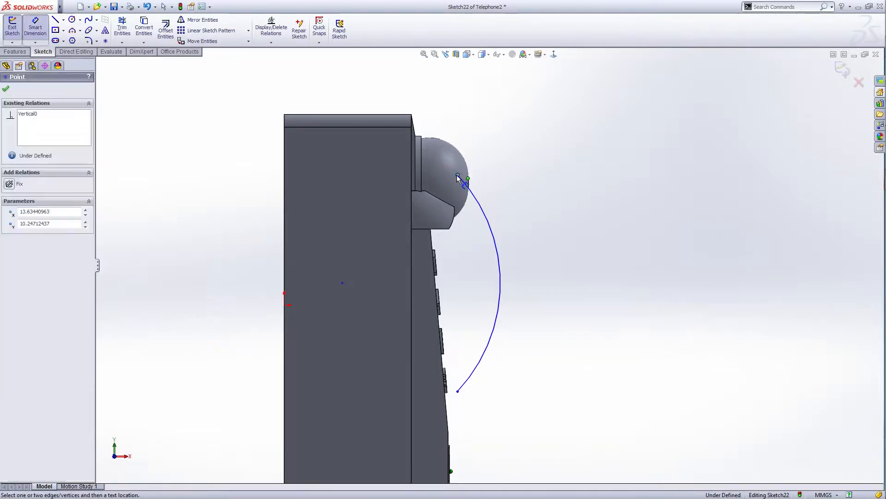
click(410, 180)
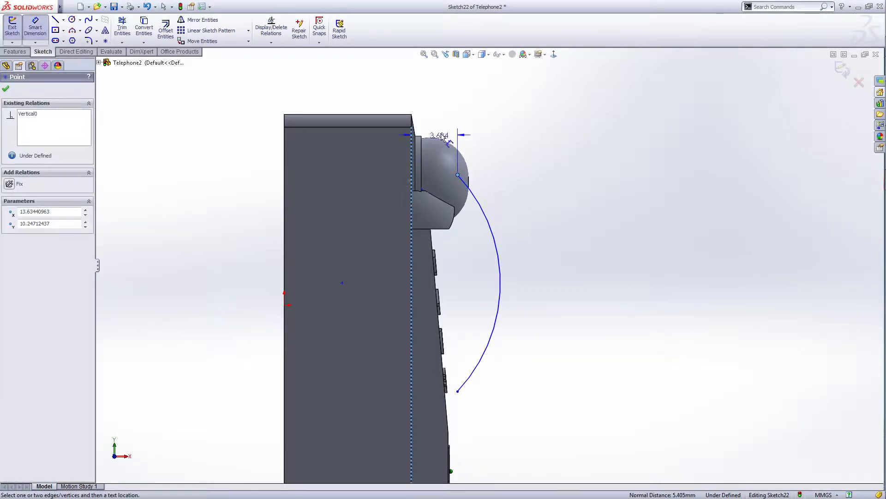
click(438, 113)
text(3)
key(Return)
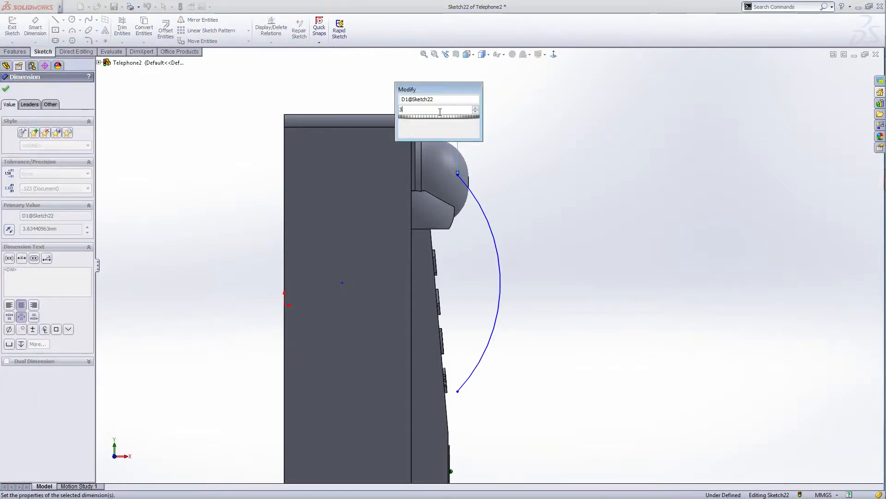
right_click(599, 154)
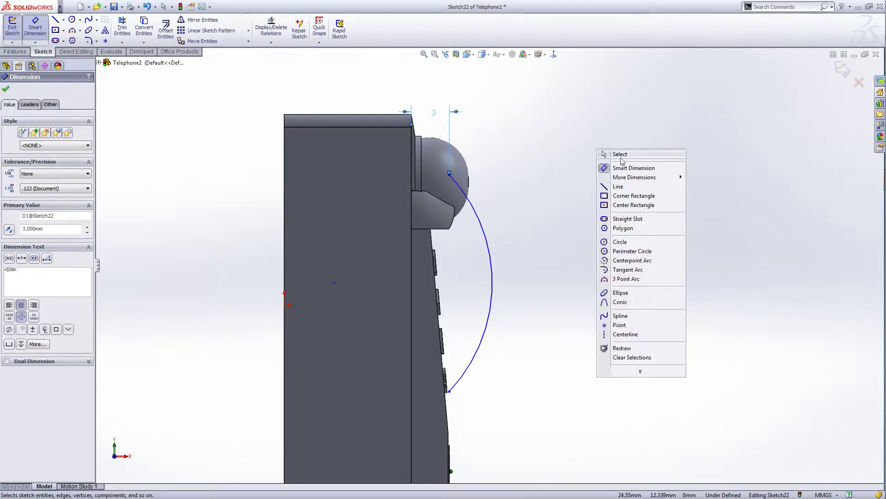
click(619, 159)
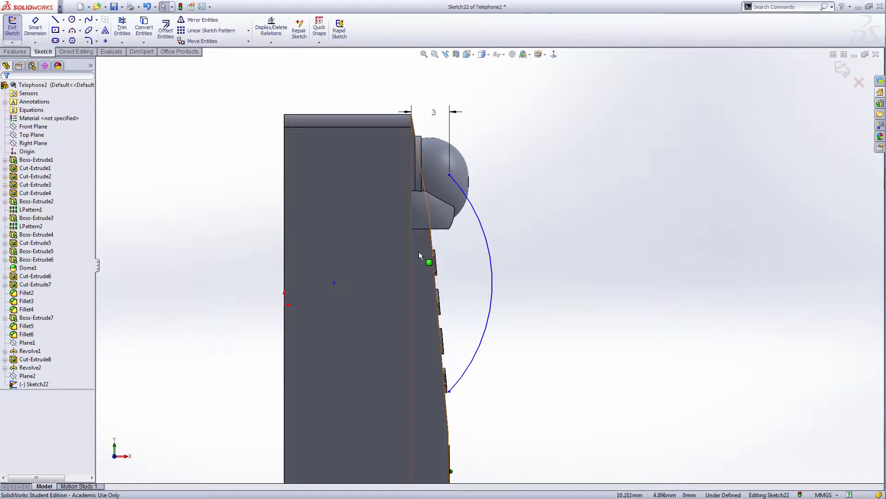
Lengthen the handset arc by moving its lower endpoint slightly down, below the keypad's bottom row.
scroll(535, 307, up, 2)
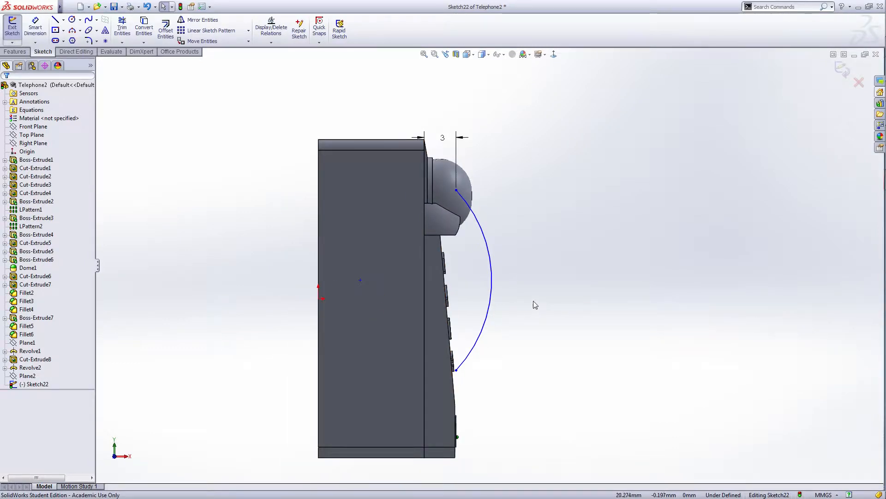
middle_drag(531, 300, 510, 349)
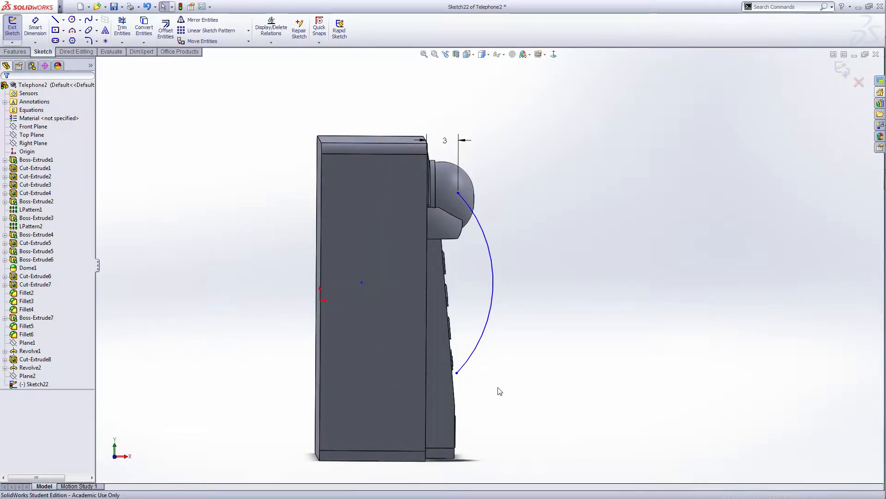
click(457, 373)
mouse_move(456, 378)
mouse_down()
mouse_move(453, 392)
mouse_move(445, 381)
mouse_up()
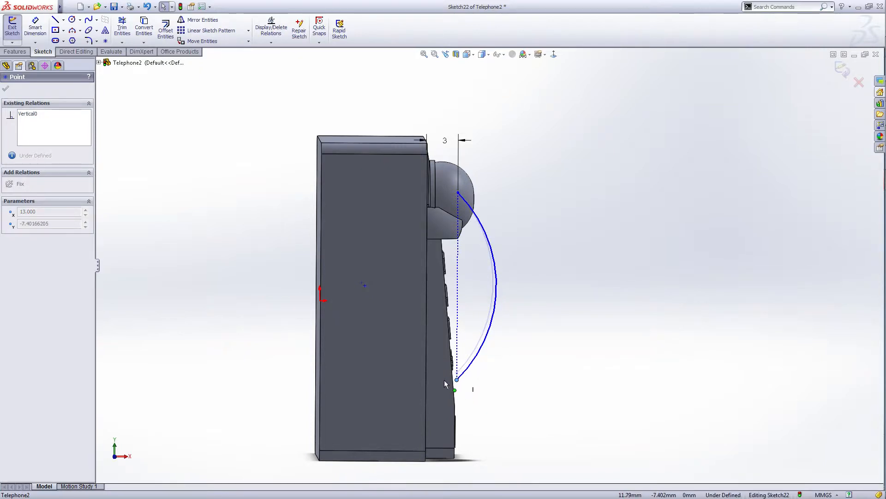
drag(444, 380, 444, 379)
click(576, 389)
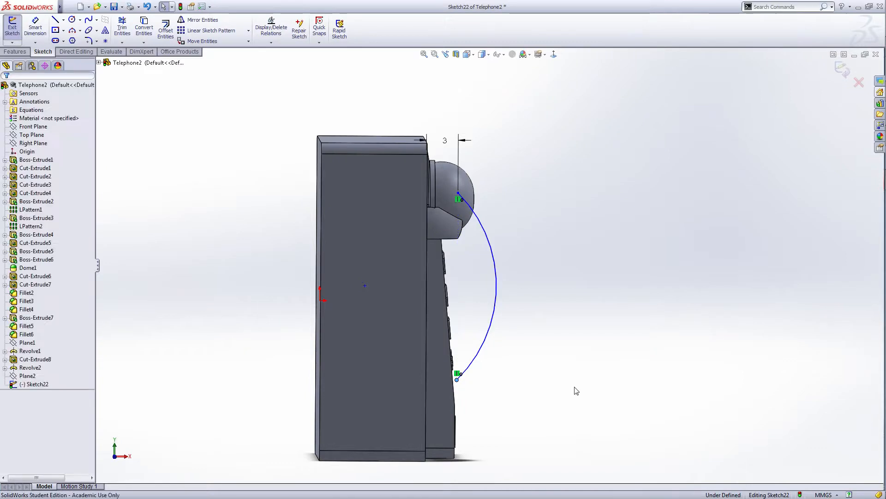
Flatten the arc toward the keypad and move its lower endpoint further down, giving a radius of about 15.8 mm.
middle_drag(573, 375, 568, 371)
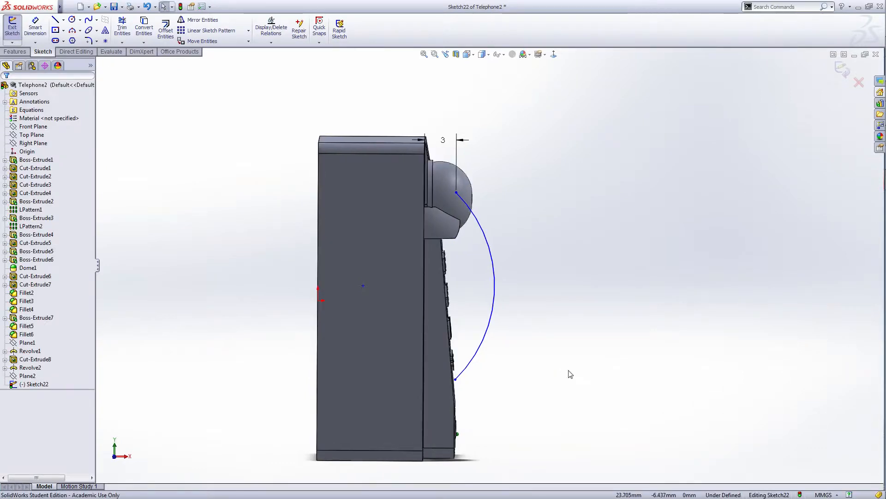
drag(494, 305, 484, 303)
click(484, 361)
scroll(477, 381, down, 2)
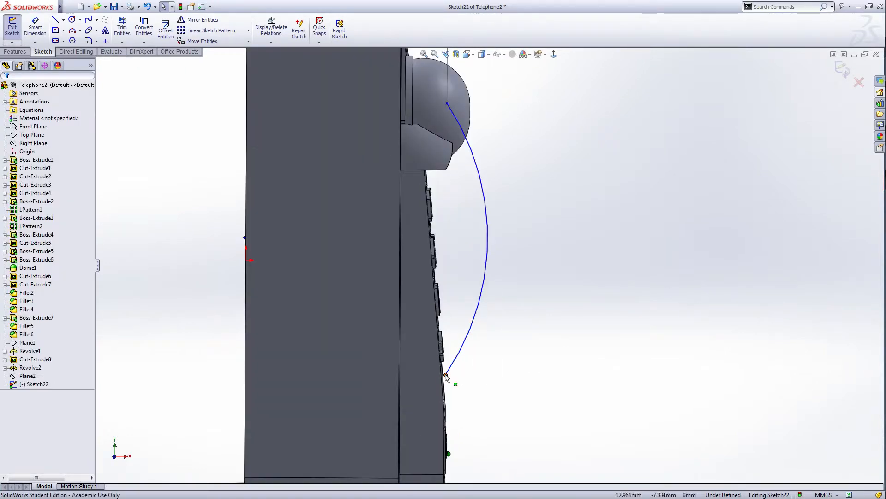
drag(445, 373, 445, 387)
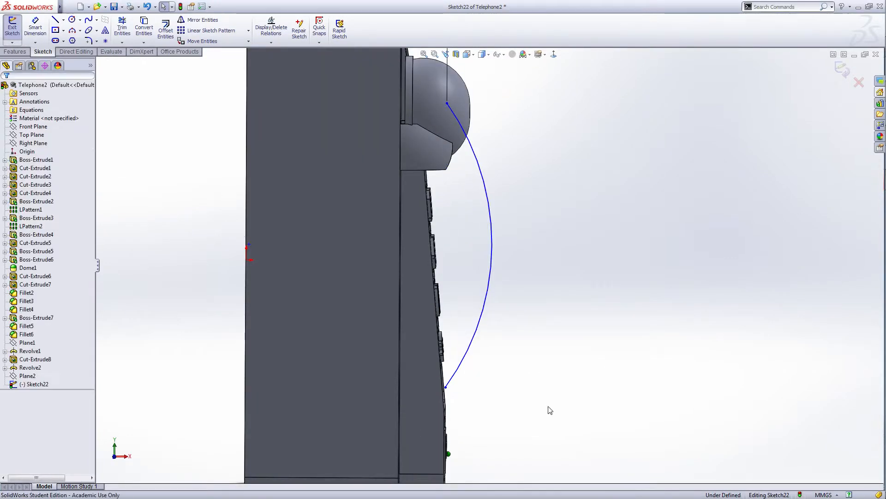
scroll(501, 356, up, 3)
middle_drag(541, 312, 540, 312)
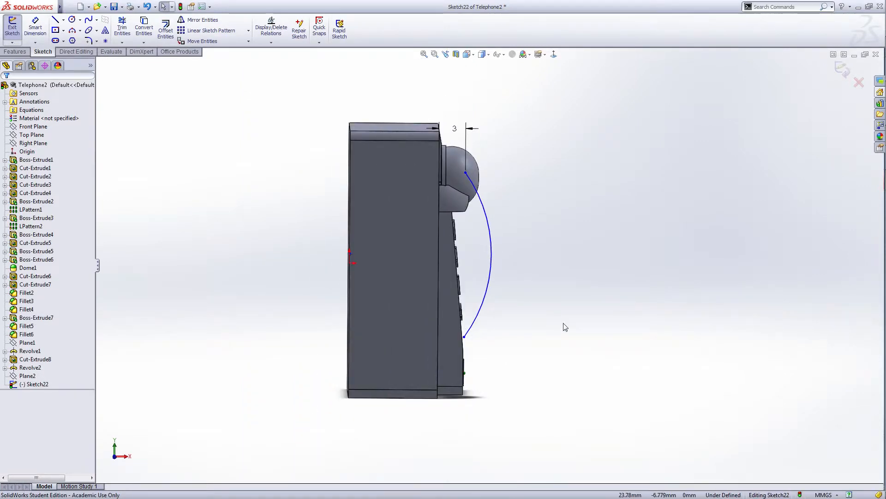
Fully define the arc sketch with automatic baseline dimensions from the origin, and exit the sketch.
right_click(558, 181)
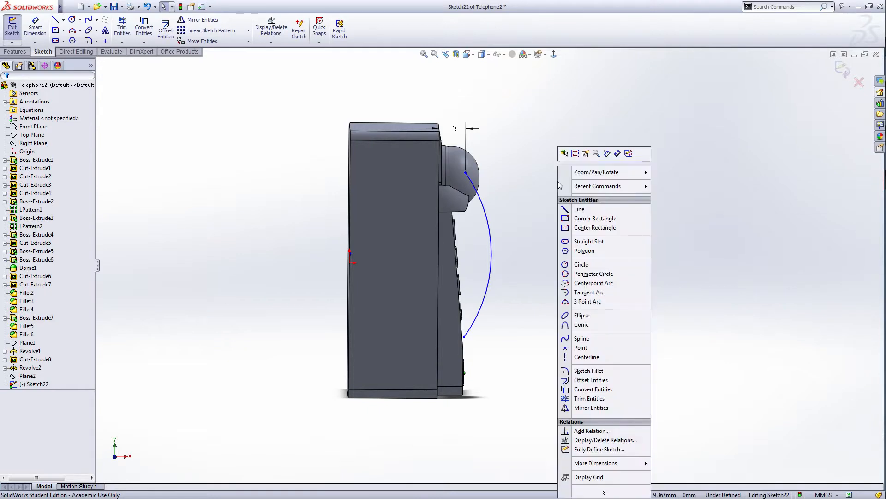
click(607, 454)
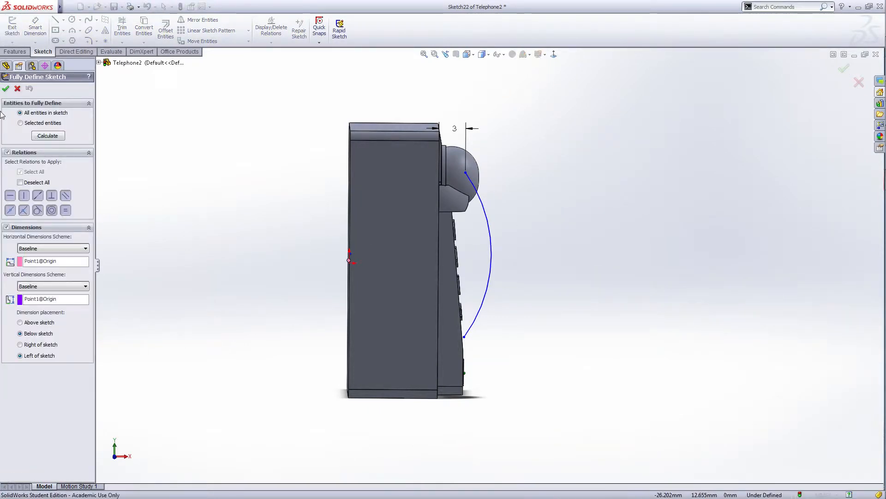
click(5, 88)
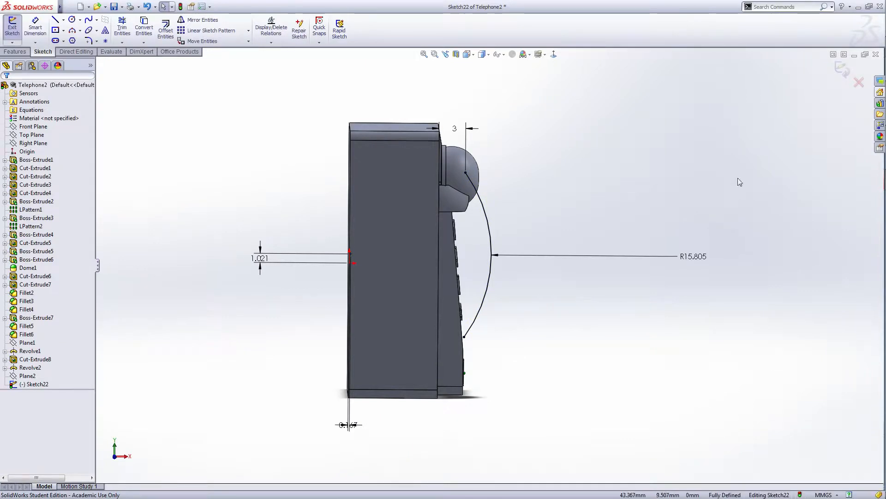
click(842, 69)
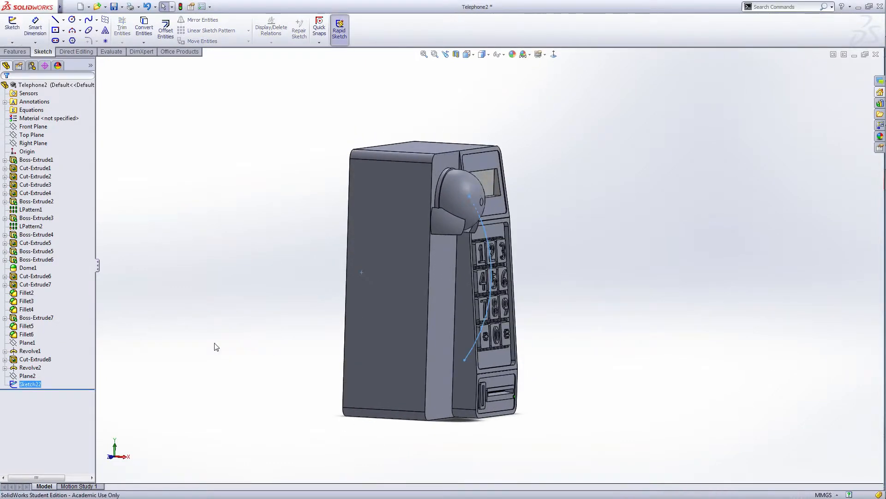
Rename the finished arc sketch as Path1.
double_click(28, 385)
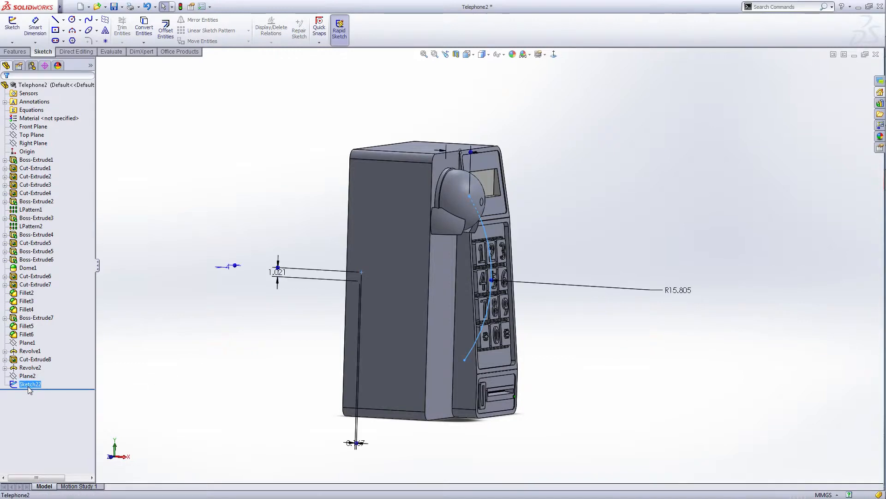
ctrl+click(35, 376)
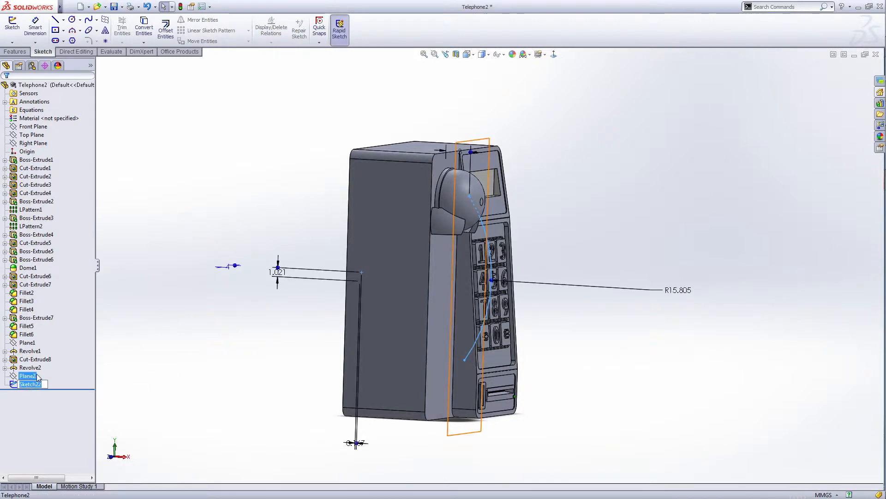
text(Path1)
key(Return)
click(230, 390)
Start a sketch on Plane2 and draw a vertical centerline about 3.9 mm long upward from the dome's center.
mouse_move(580, 431)
middle_down()
mouse_move(550, 420)
mouse_move(587, 425)
middle_up()
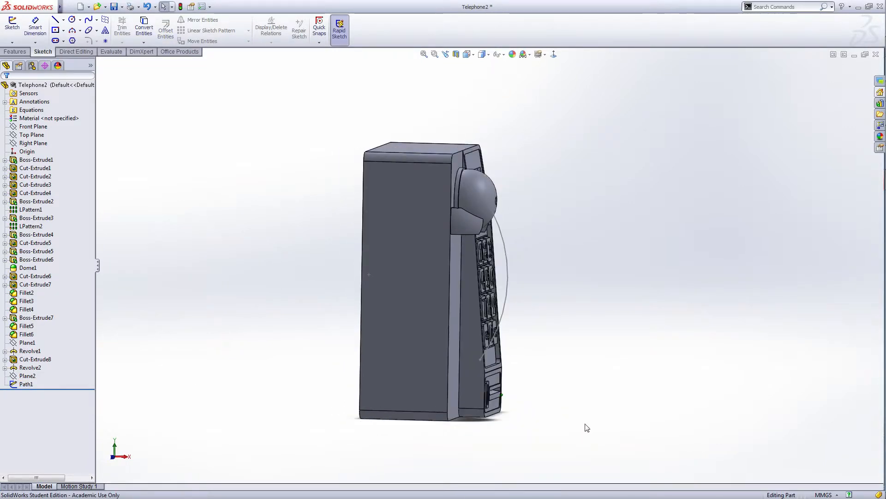
click(27, 377)
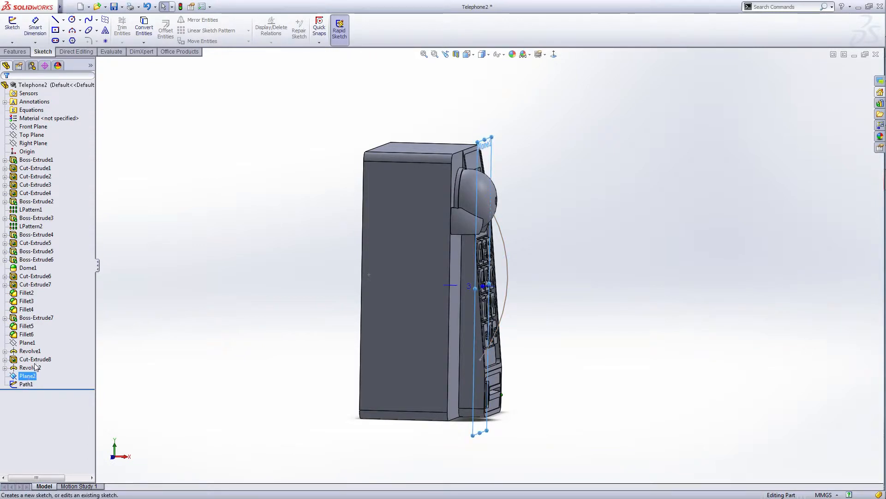
click(35, 364)
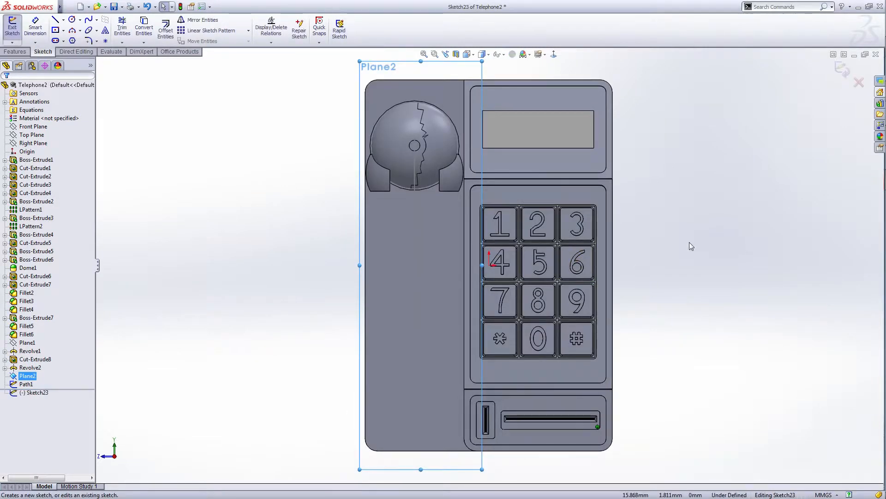
scroll(445, 137, down, 2)
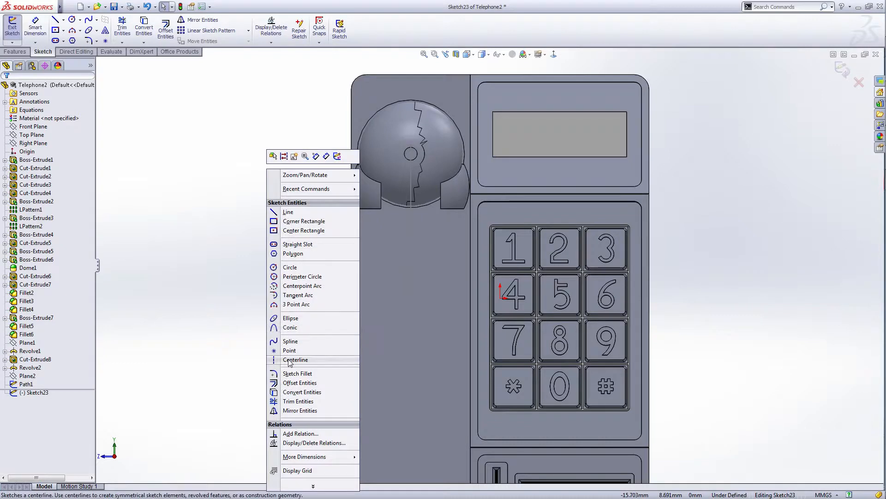
click(296, 359)
scroll(398, 133, down, 3)
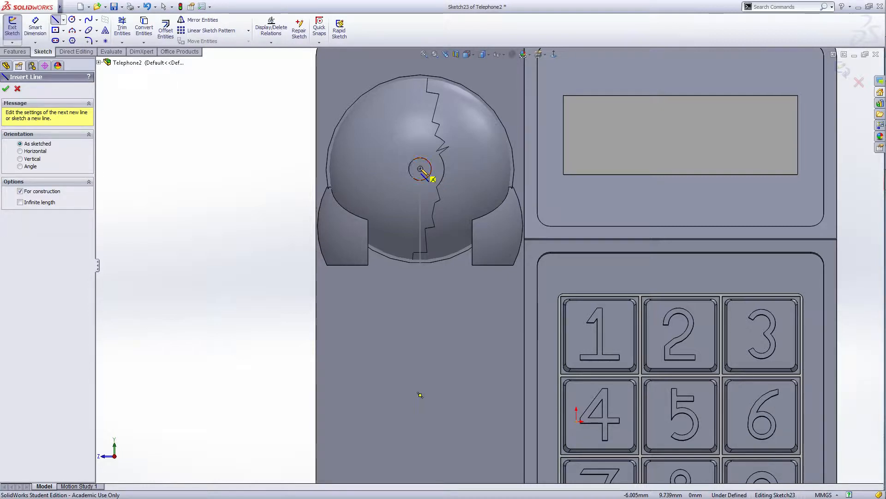
click(421, 169)
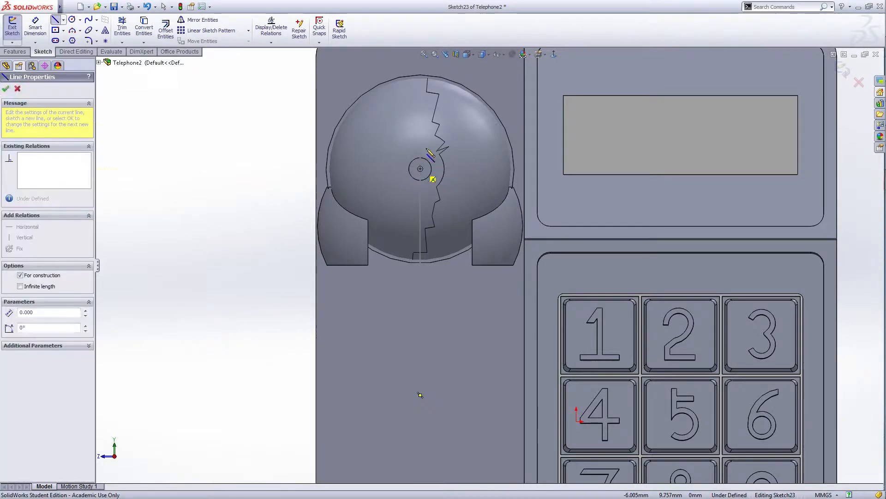
click(421, 66)
right_click(420, 66)
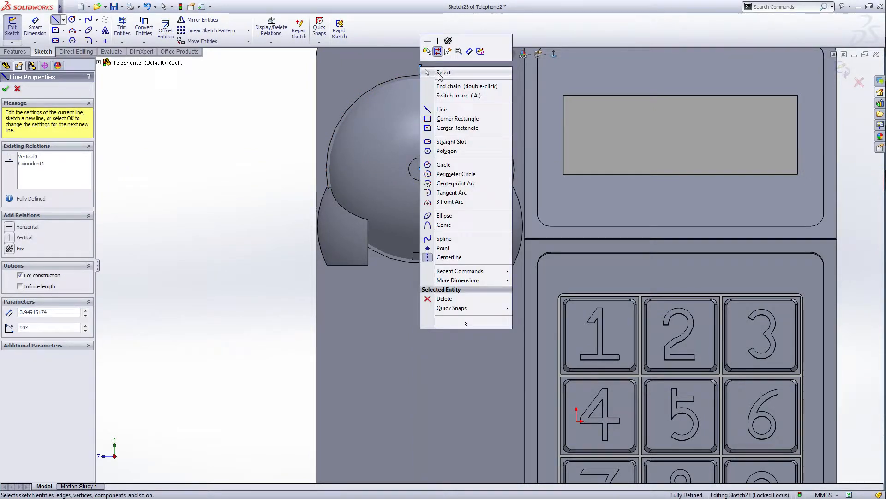
click(444, 72)
Sketch a horizontal ellipse centered on the centerline just above the dome's small circle, with radii of about 1.35 and 0.70 mm.
scroll(465, 131, up, 3)
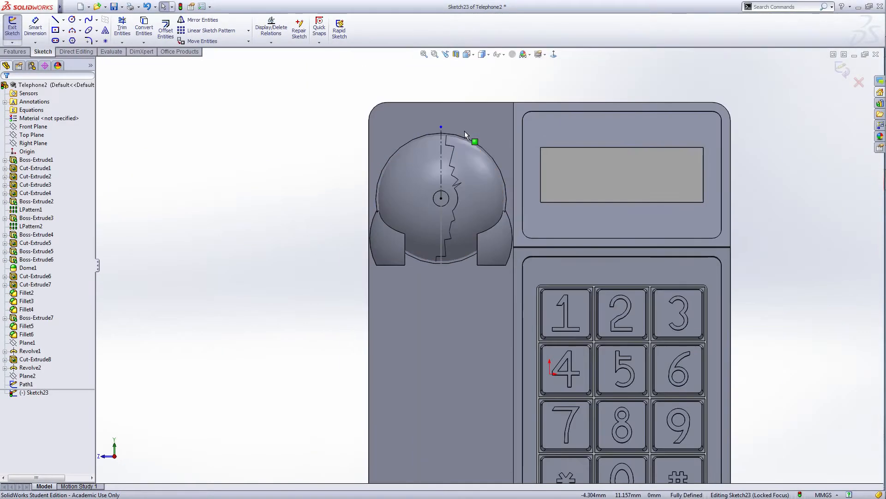
click(89, 31)
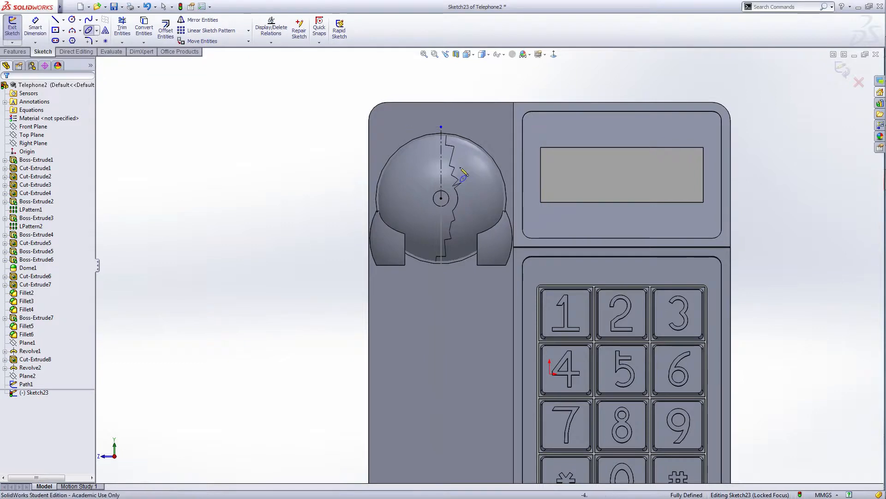
scroll(447, 145, down, 3)
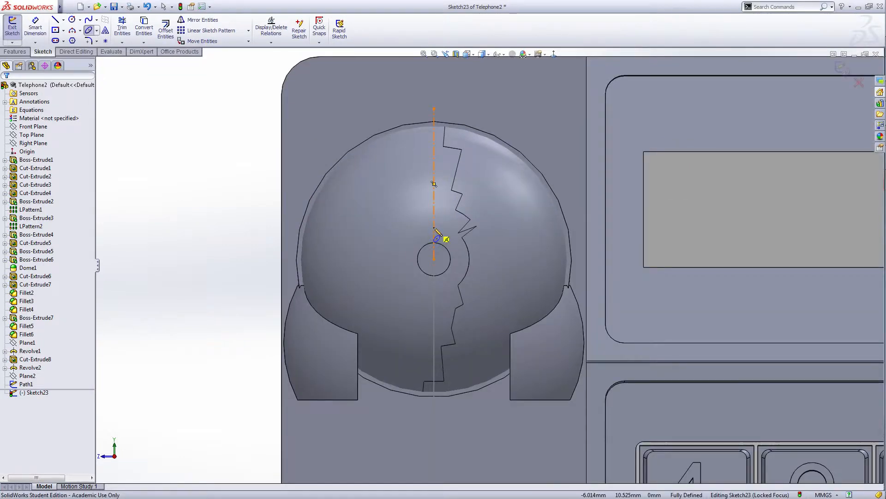
click(434, 227)
click(434, 184)
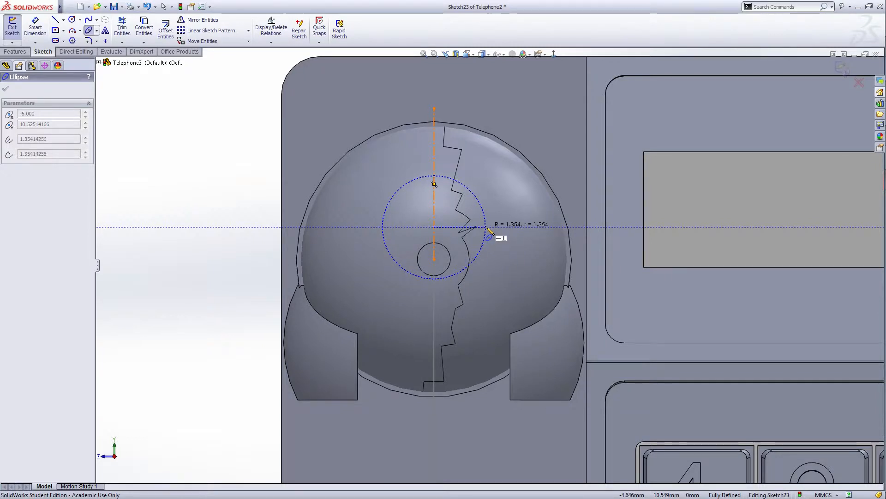
click(483, 212)
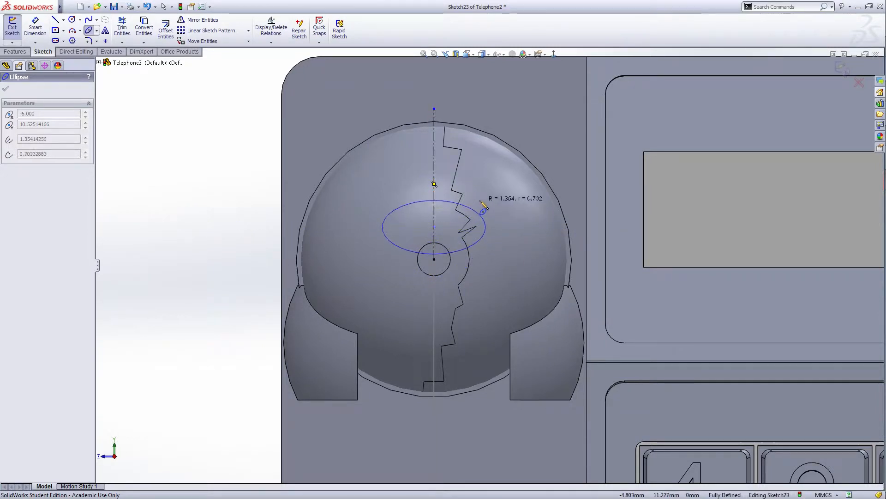
Finish the ellipse and draw a vertical chord about 0.97 mm long across it, left of the centerline.
click(480, 202)
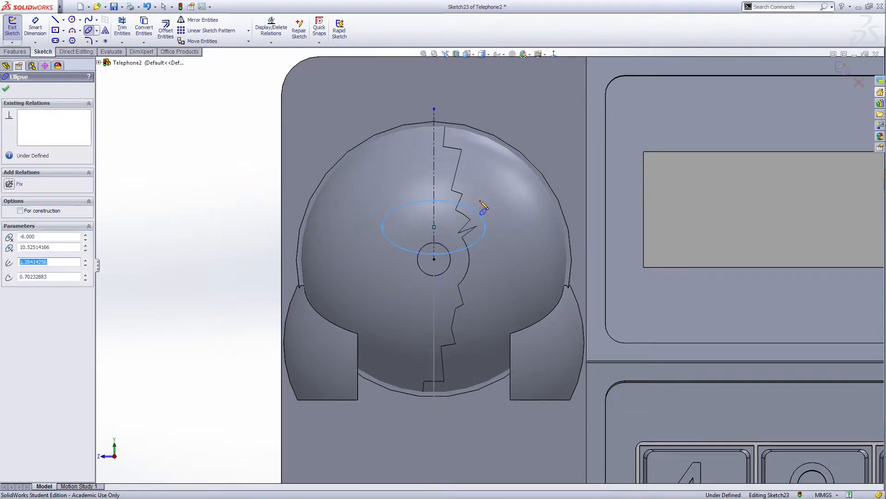
key(s)
click(490, 221)
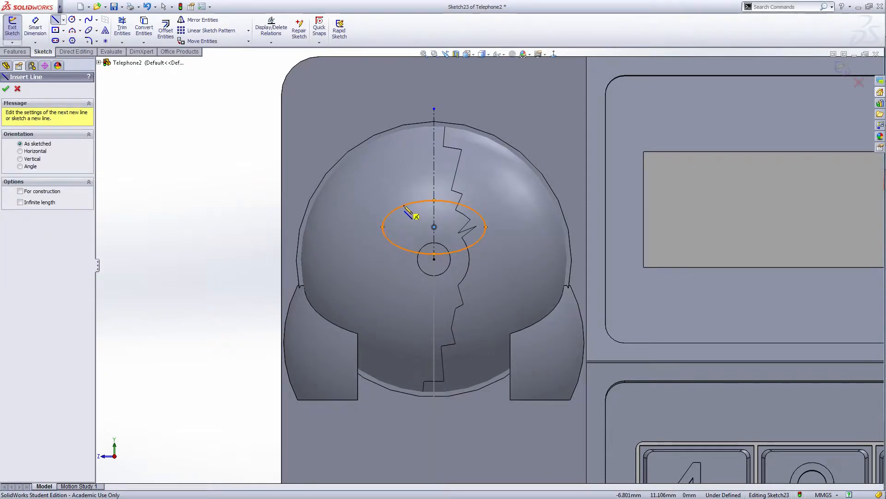
click(397, 210)
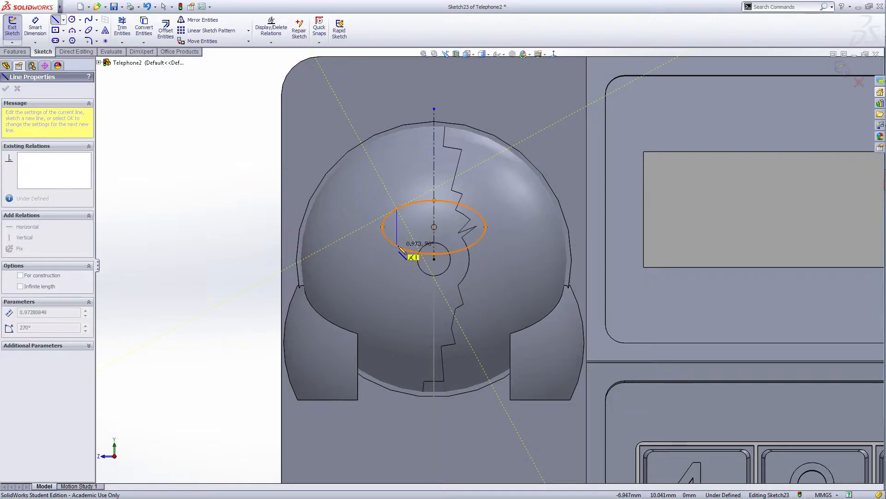
click(397, 246)
right_click(398, 246)
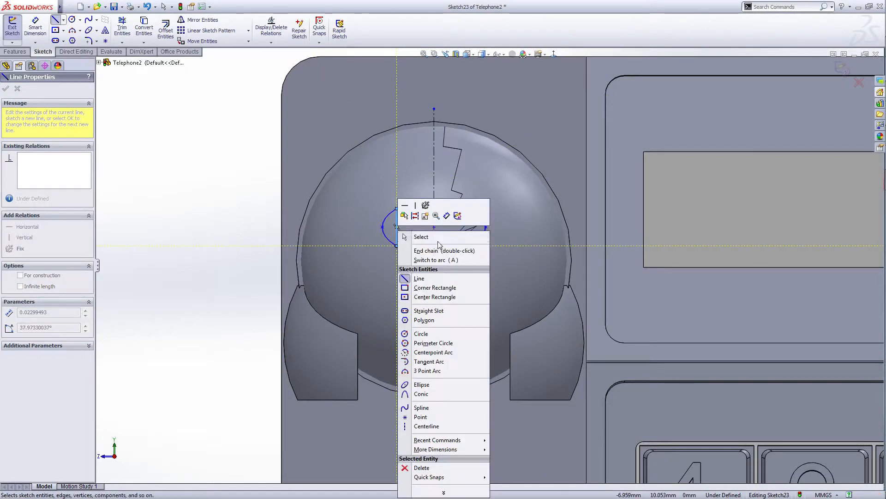
click(439, 250)
key(Escape)
Mirror the vertical chord about the centerline to the other side of the ellipse.
click(202, 20)
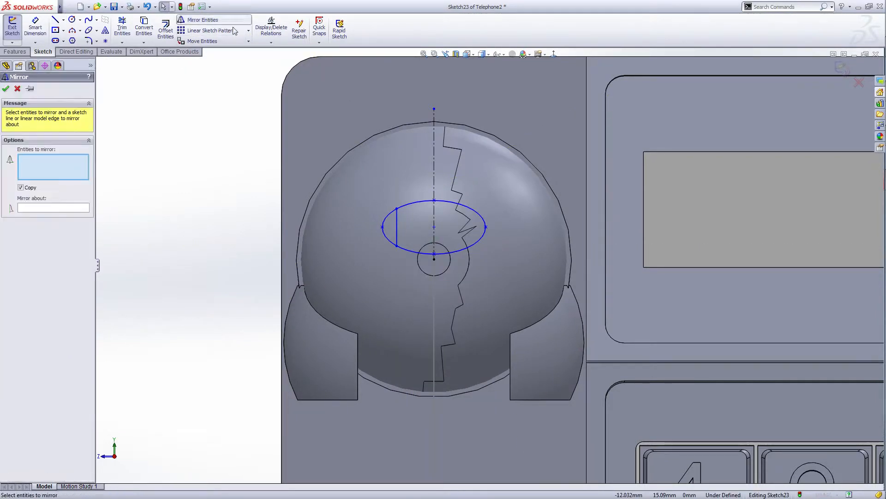
click(397, 236)
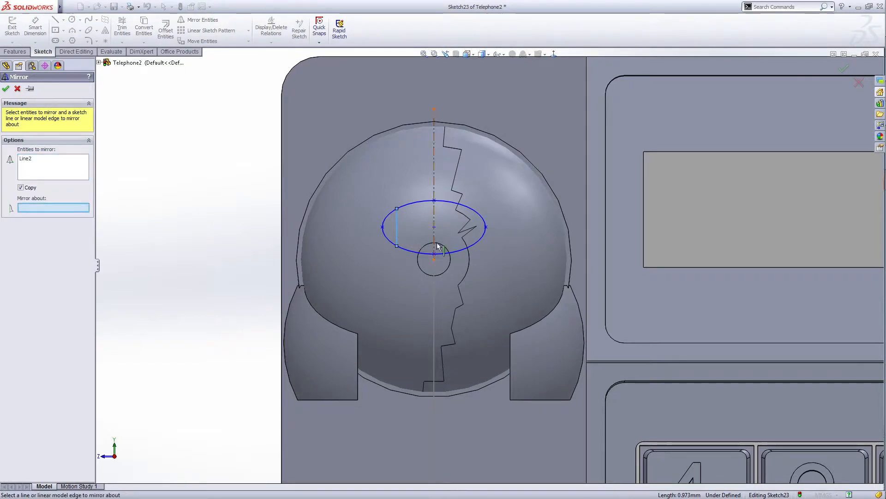
click(434, 221)
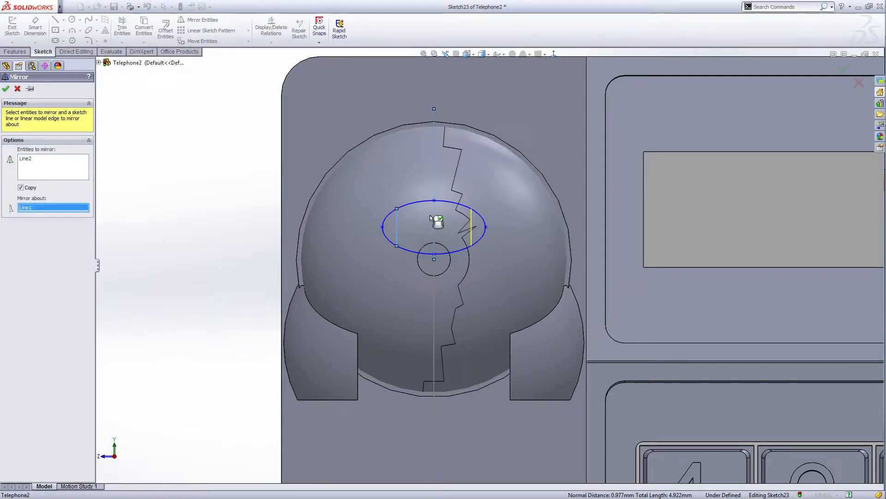
click(6, 89)
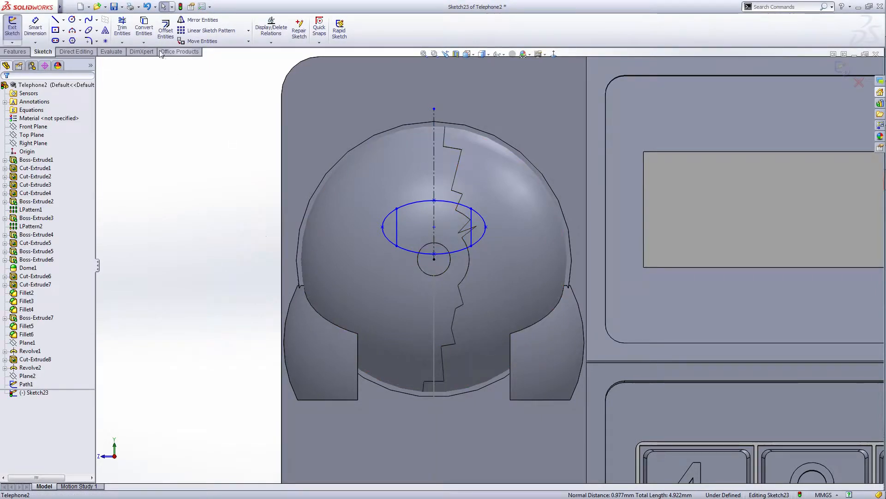
Trim away both rounded ends of the ellipse outside the two vertical chords.
click(122, 28)
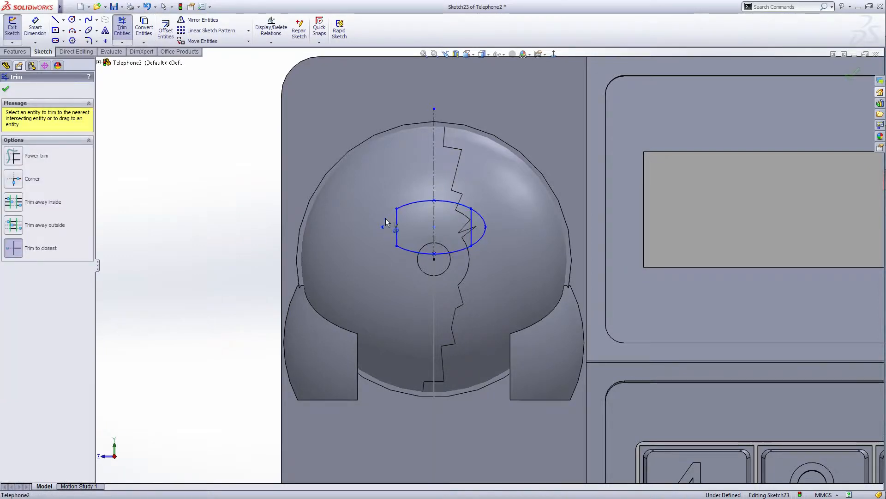
click(483, 239)
scroll(488, 265, up, 2)
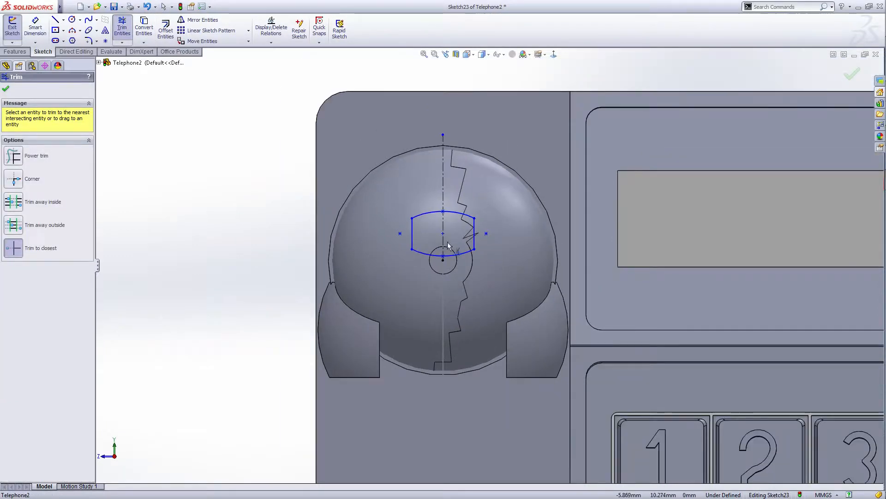
right_click(244, 184)
click(259, 184)
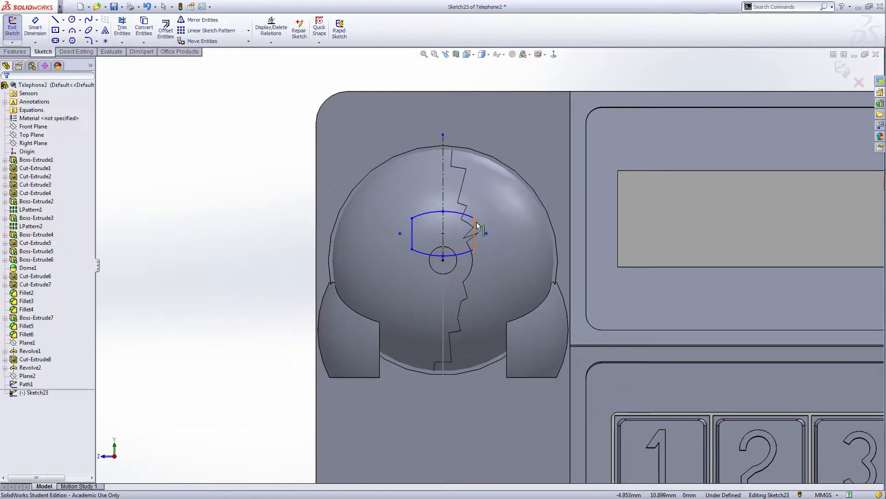
Widen the profile until its vertical sides are about 0.79 mm long, and lower the whole profile slightly along the centerline.
click(412, 234)
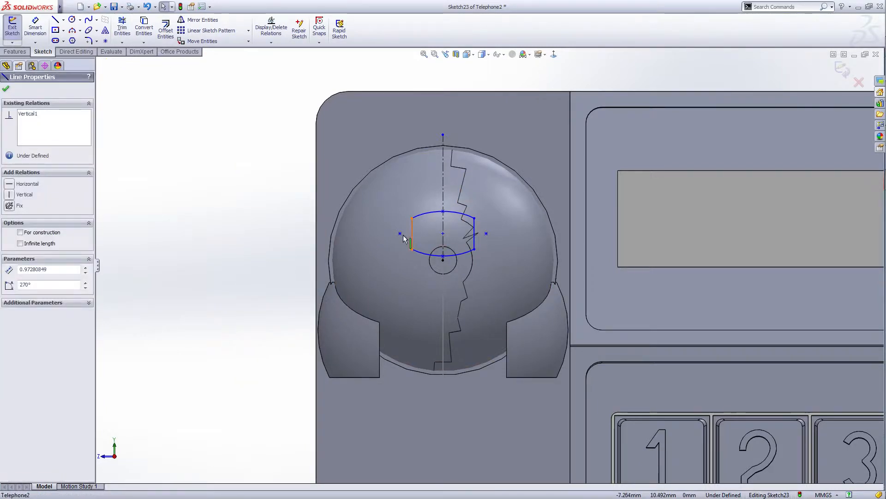
drag(404, 236, 408, 235)
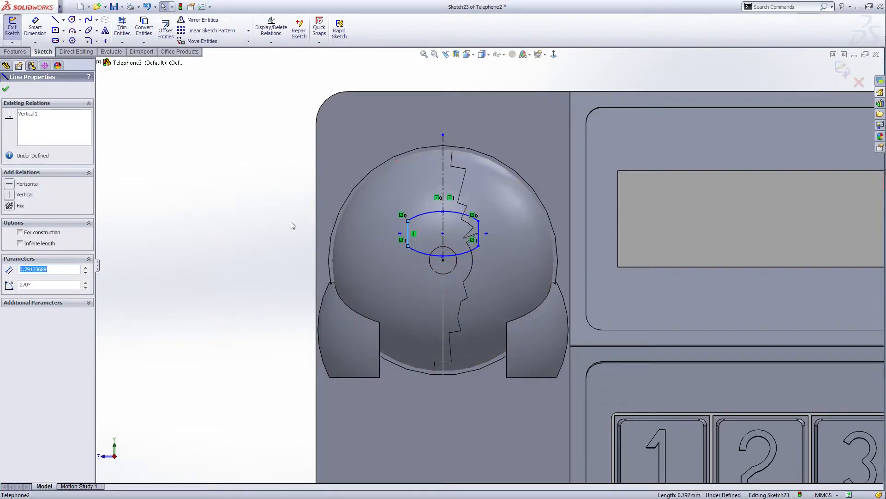
click(306, 228)
click(452, 214)
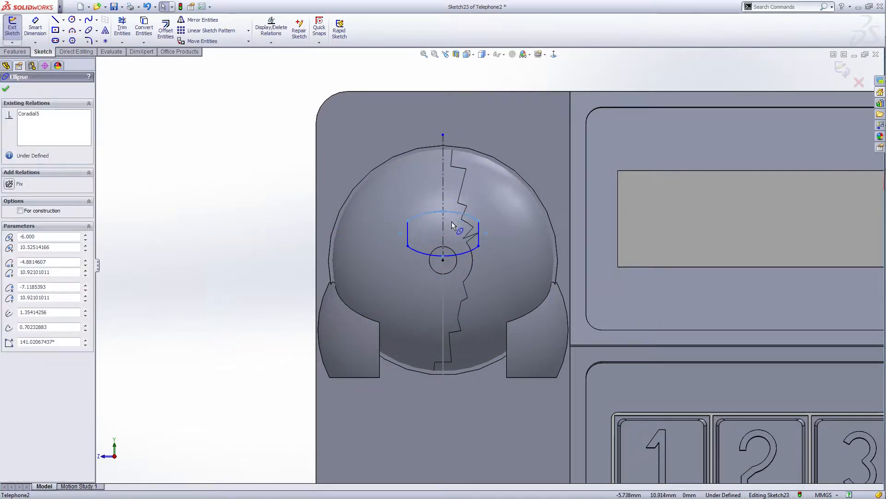
drag(451, 221, 454, 221)
click(257, 242)
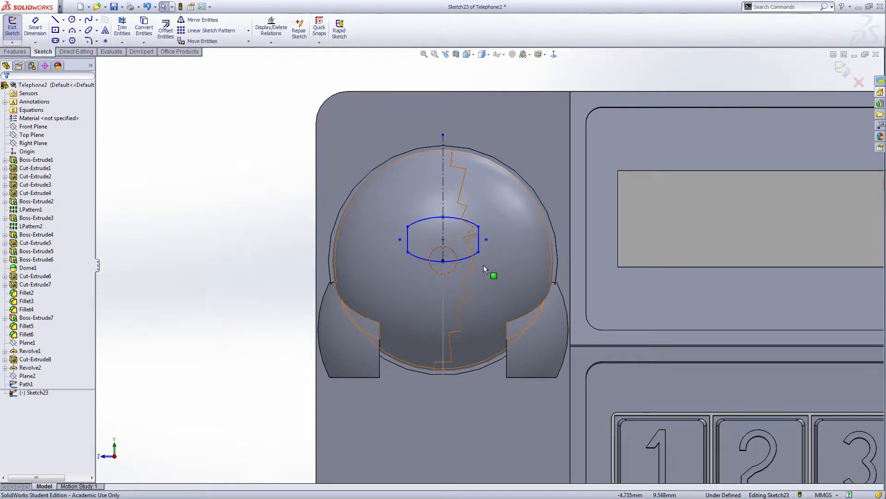
Add a Pierce relation between the handle profile's centre point and the Path1 arc, and close the sketch.
scroll(379, 274, up, 4)
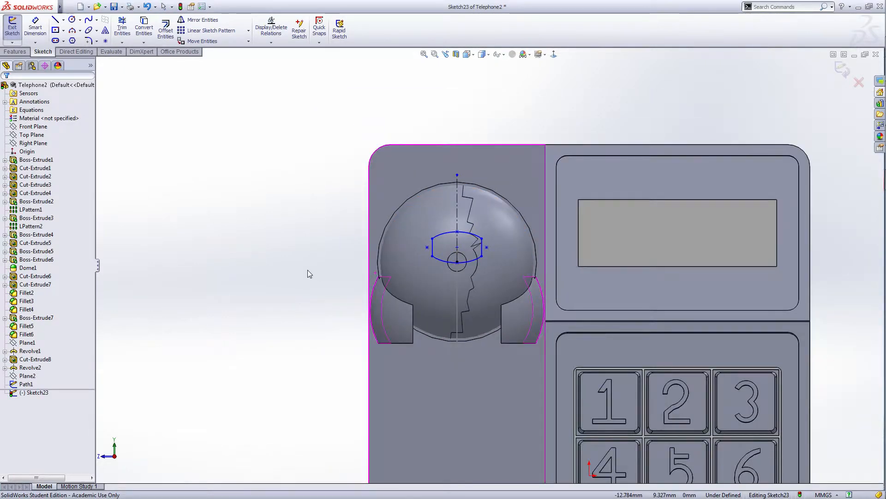
middle_drag(307, 269, 321, 269)
scroll(473, 257, down, 5)
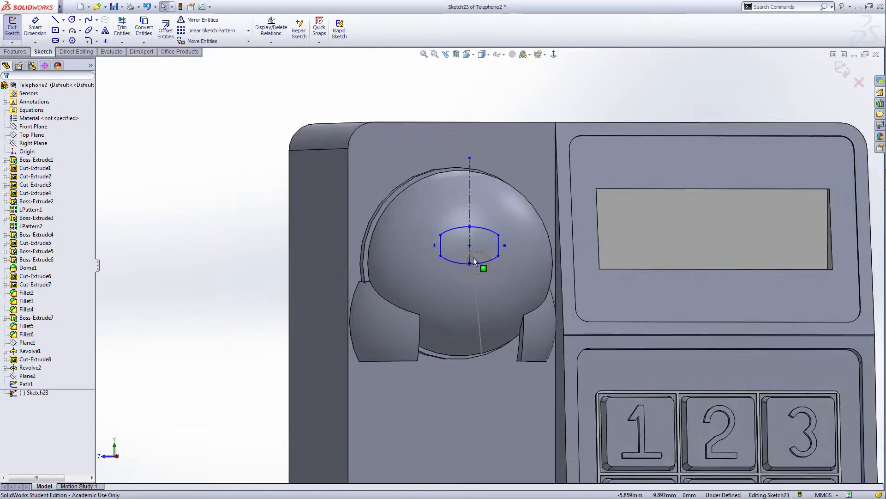
scroll(479, 258, down, 1)
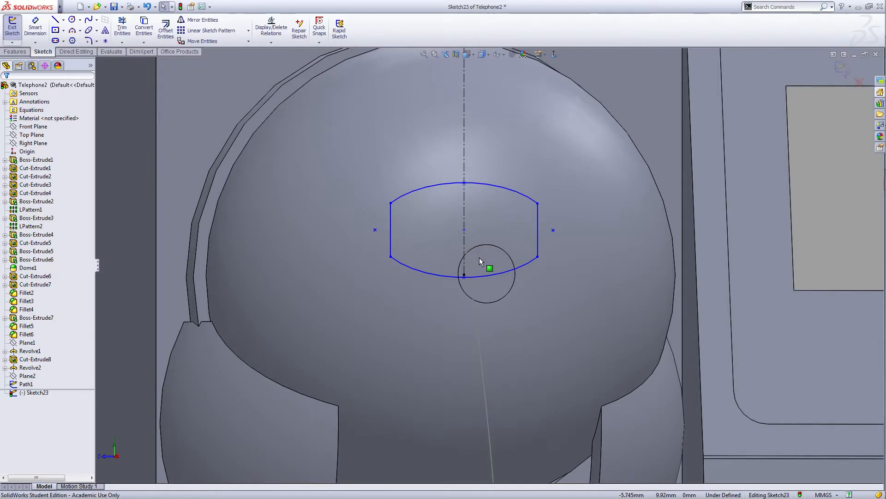
click(464, 230)
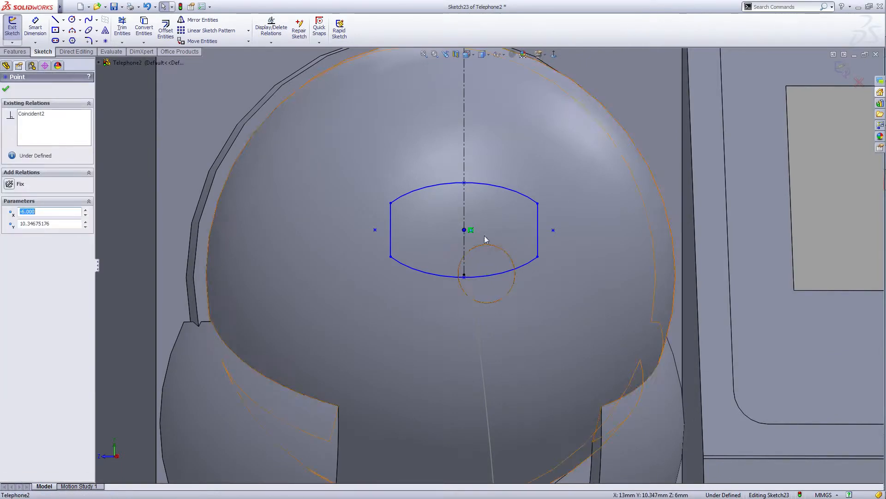
ctrl+click(480, 351)
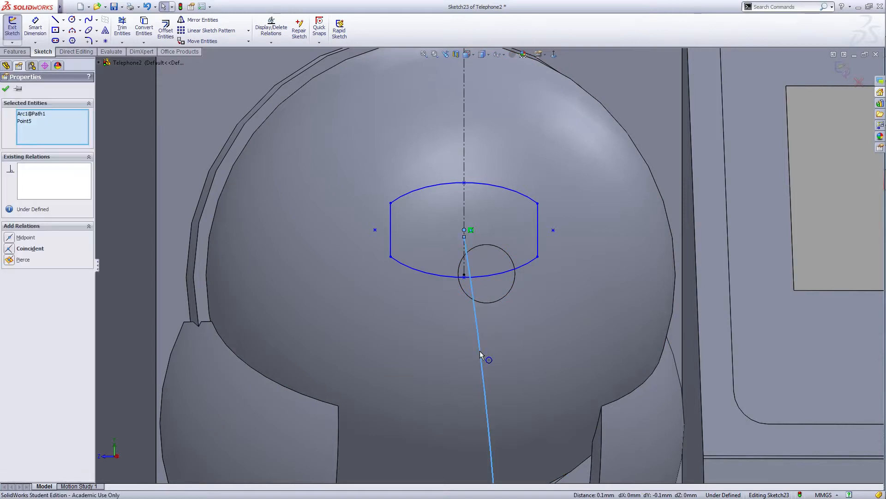
click(9, 260)
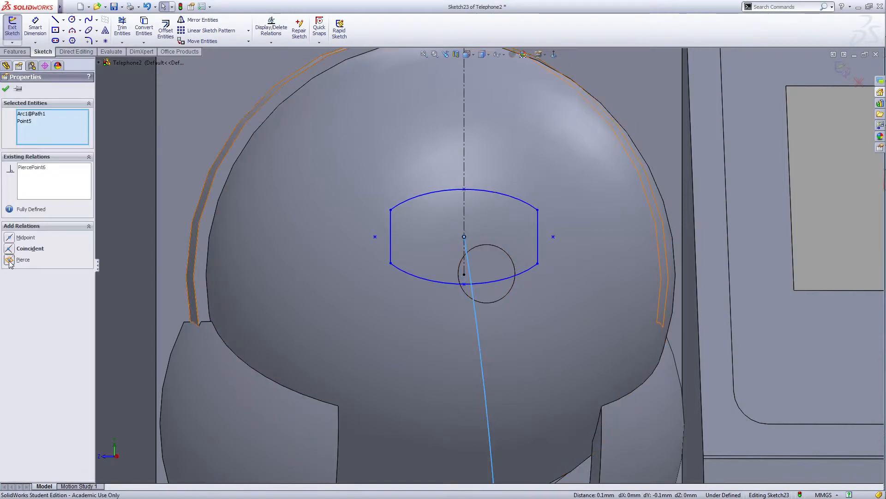
click(6, 89)
scroll(489, 263, up, 5)
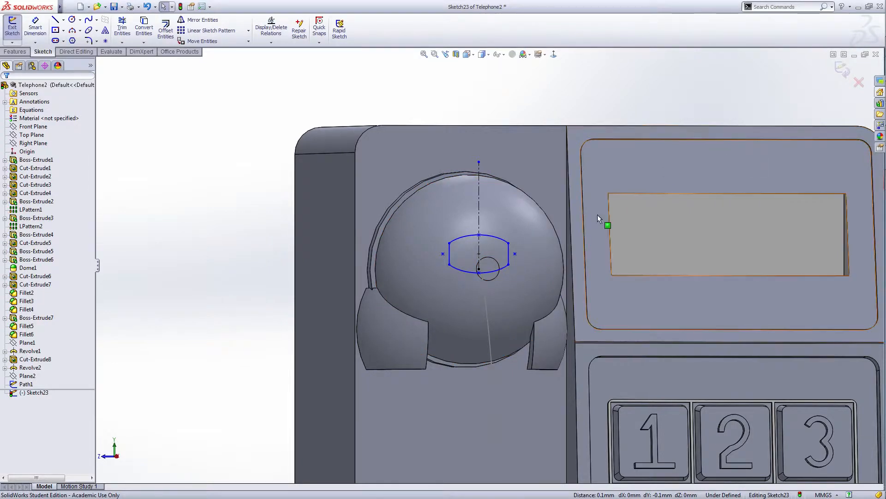
click(841, 70)
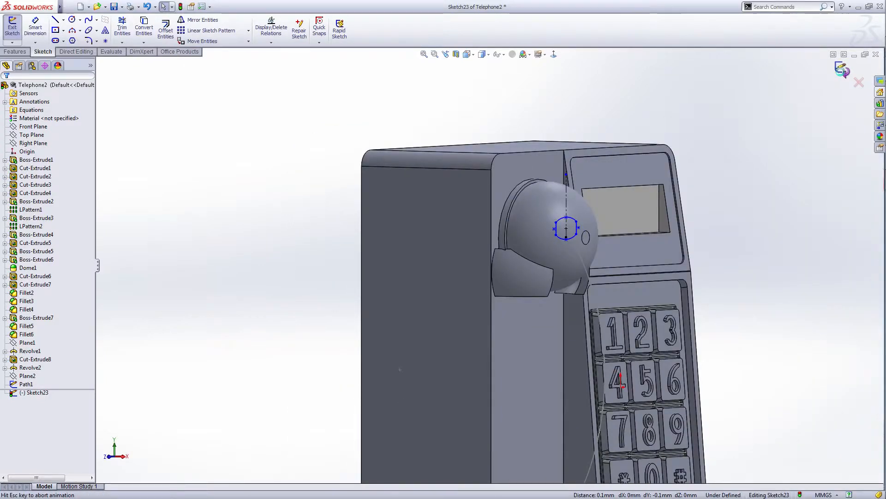
click(566, 260)
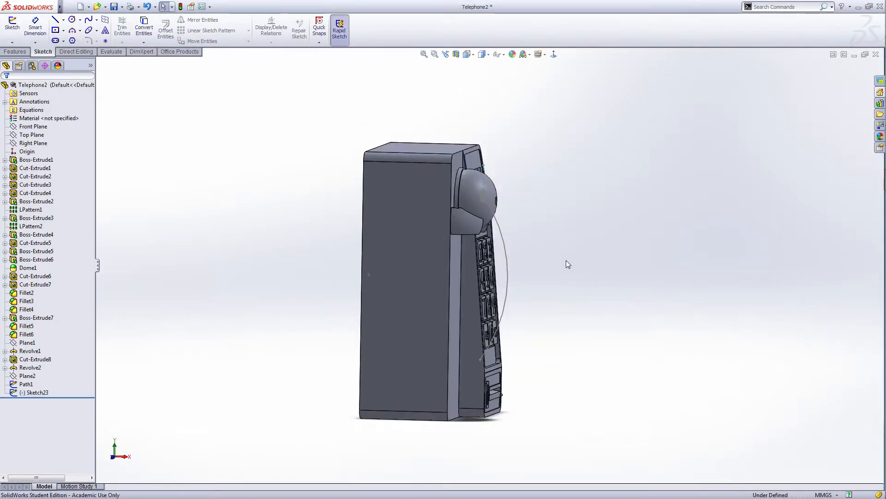
middle_drag(567, 260, 534, 256)
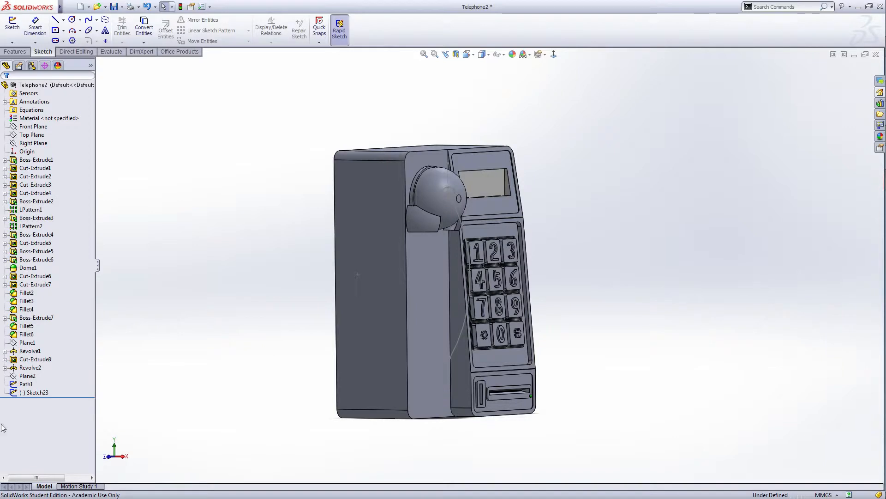
Rename the closed profile sketch as Profile2.
click(36, 394)
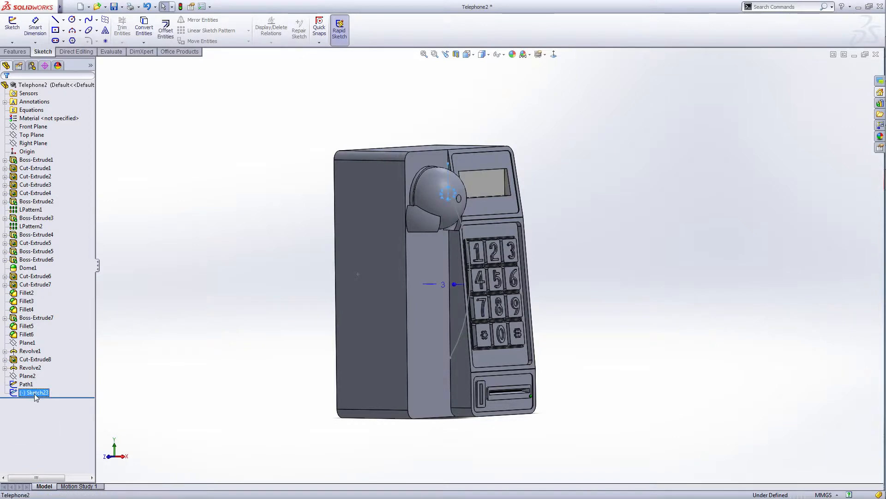
click(36, 395)
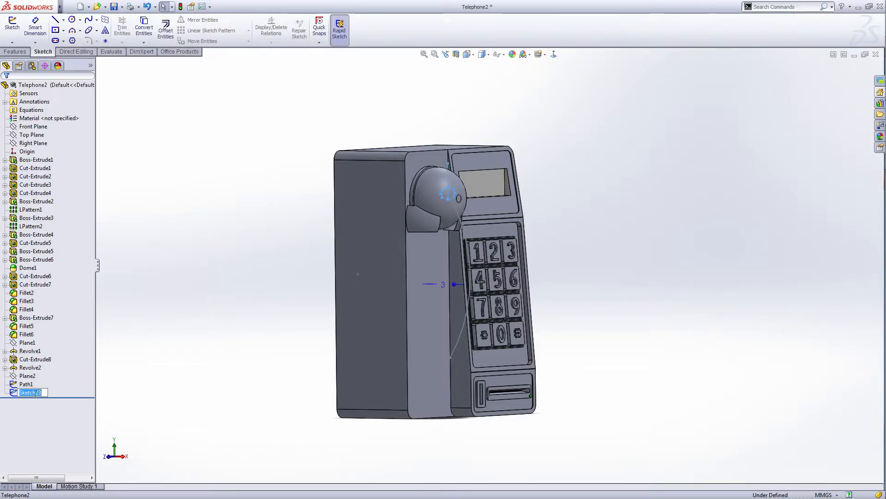
text(Profile2)
key(Return)
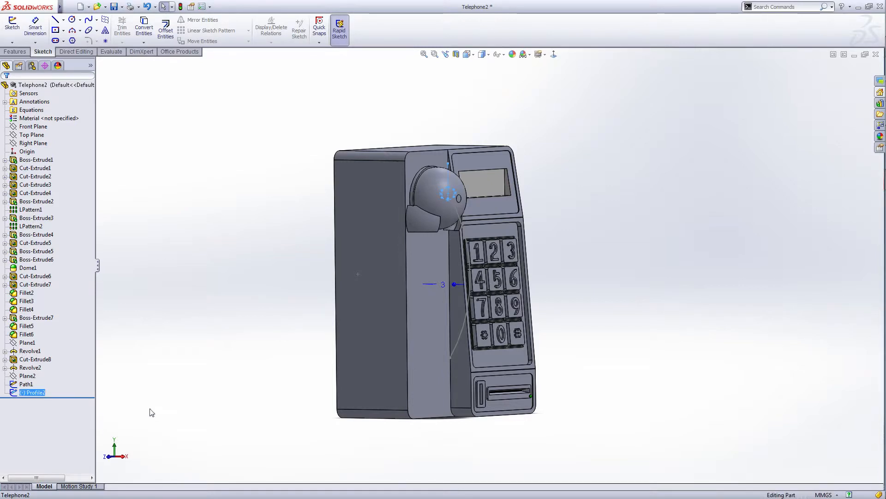
Rename the profile sketch as Profile1.
click(34, 394)
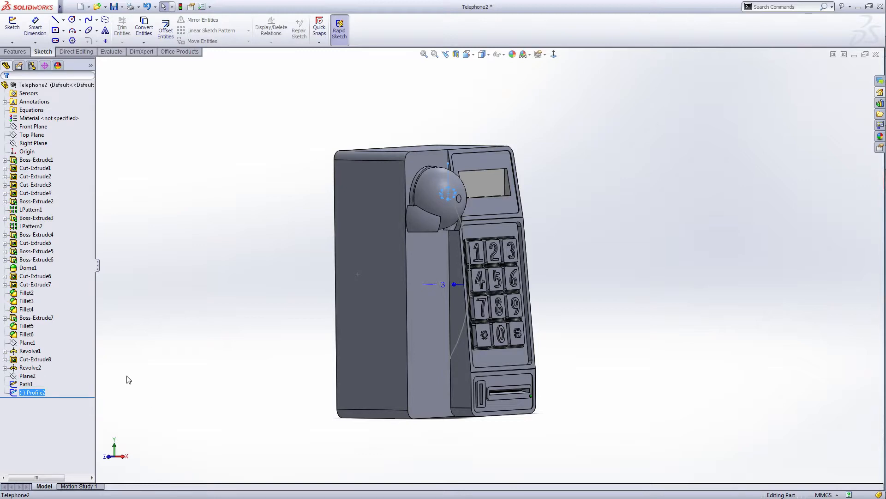
click(45, 394)
text(Profile1)
key(Return)
Create a Swept Boss/Base for the handset handle with Profile1 as the profile and Path1 as the path.
ctrl+click(28, 384)
click(30, 392)
click(18, 52)
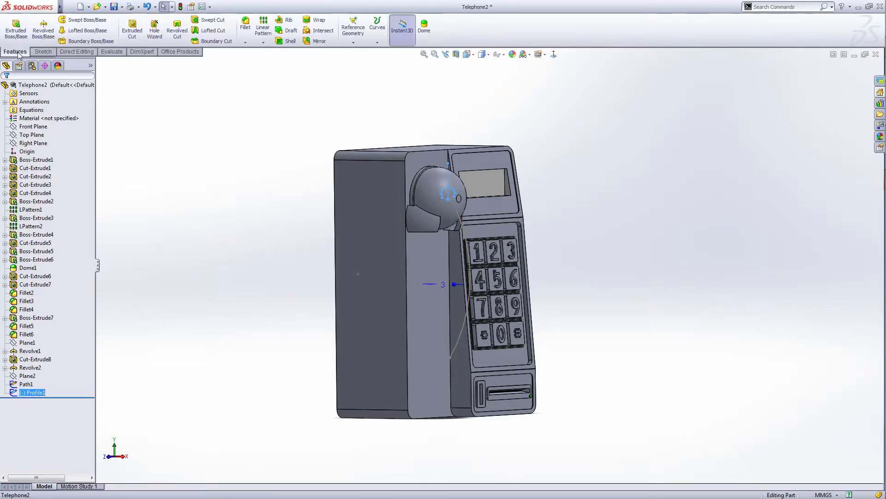
click(88, 20)
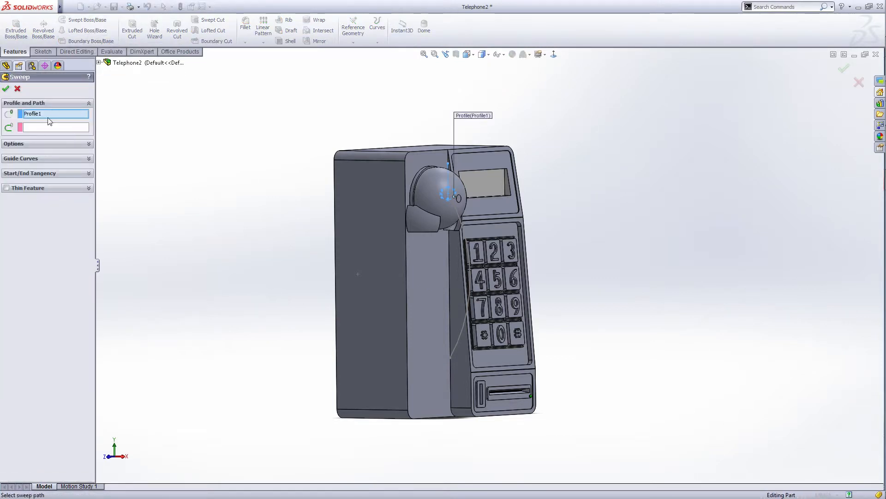
click(55, 128)
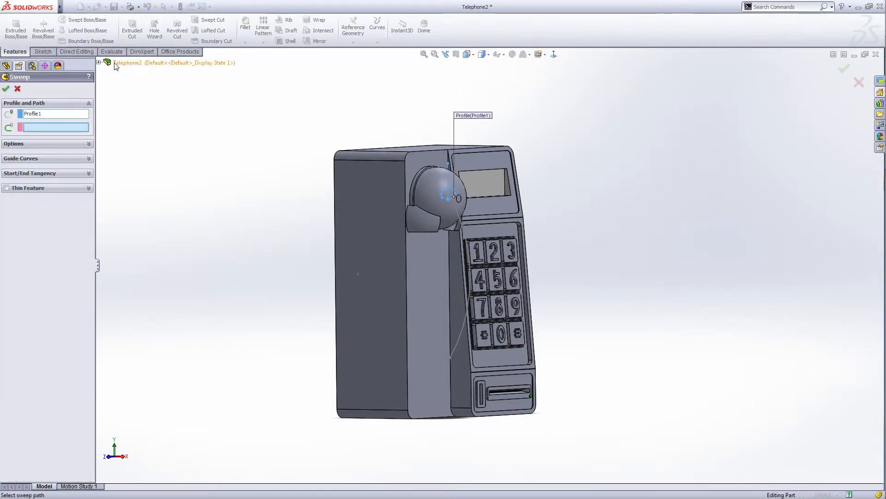
click(99, 62)
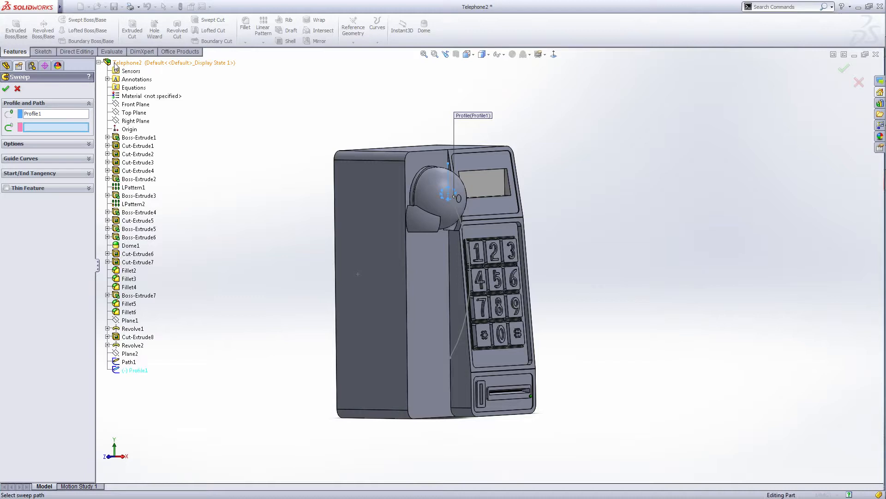
click(128, 363)
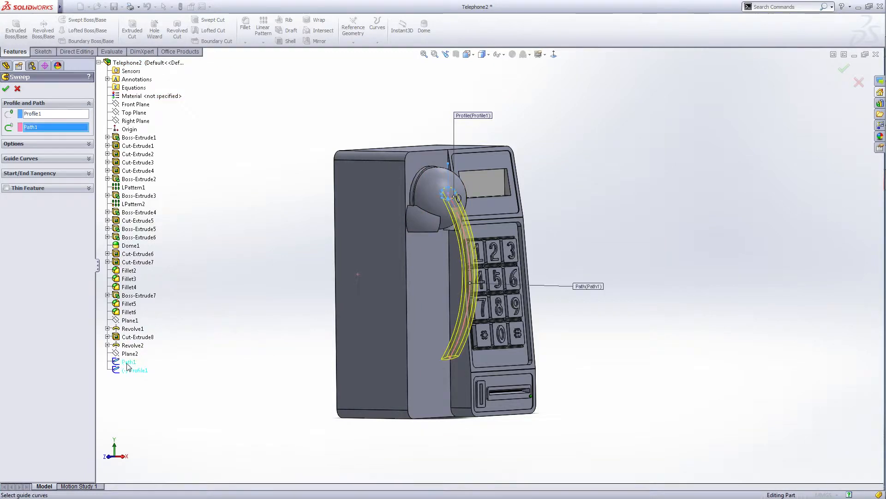
click(5, 89)
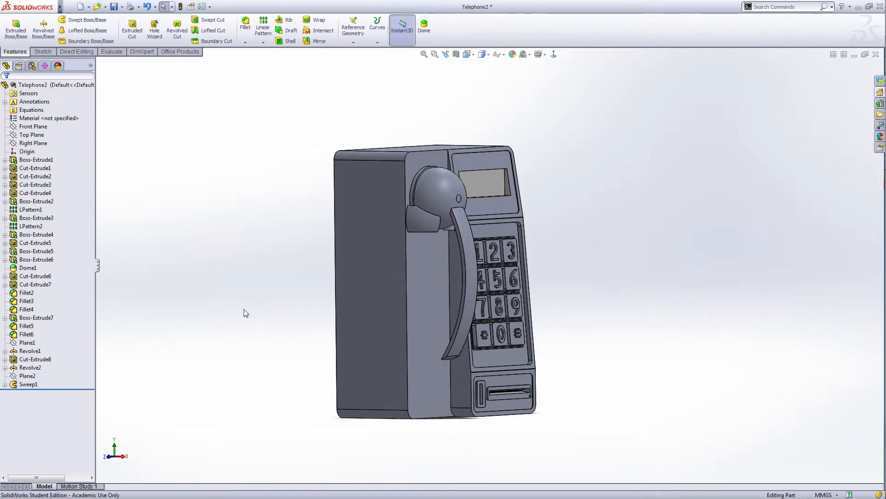
Expand the sweep feature and show its Path1 sketch in the model.
mouse_move(245, 311)
middle_down()
mouse_move(263, 310)
mouse_move(226, 305)
mouse_move(259, 309)
middle_up()
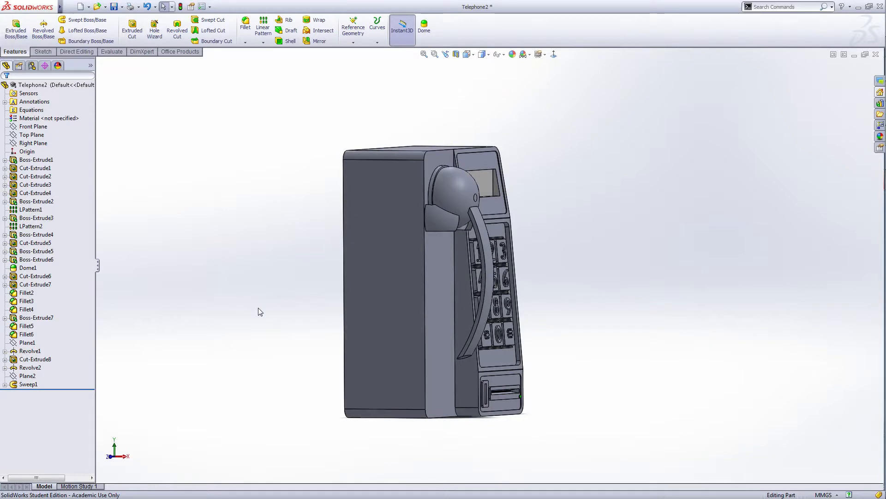
click(4, 385)
click(33, 400)
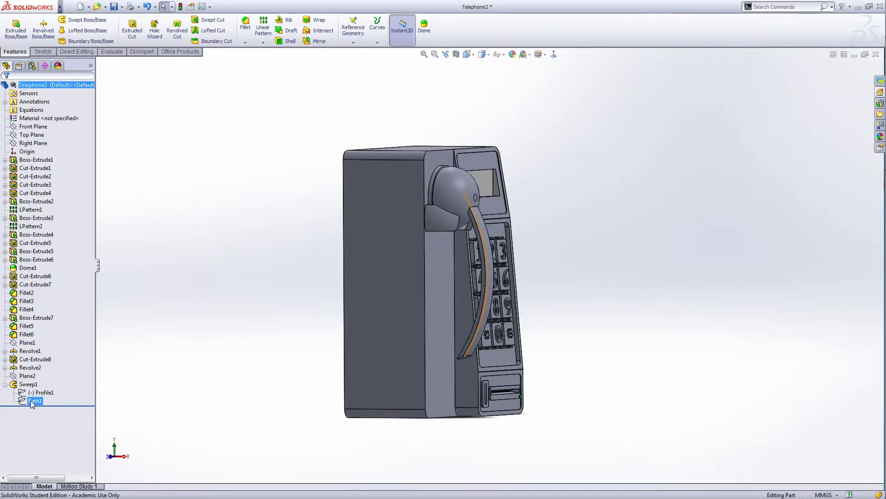
ctrl+click(40, 393)
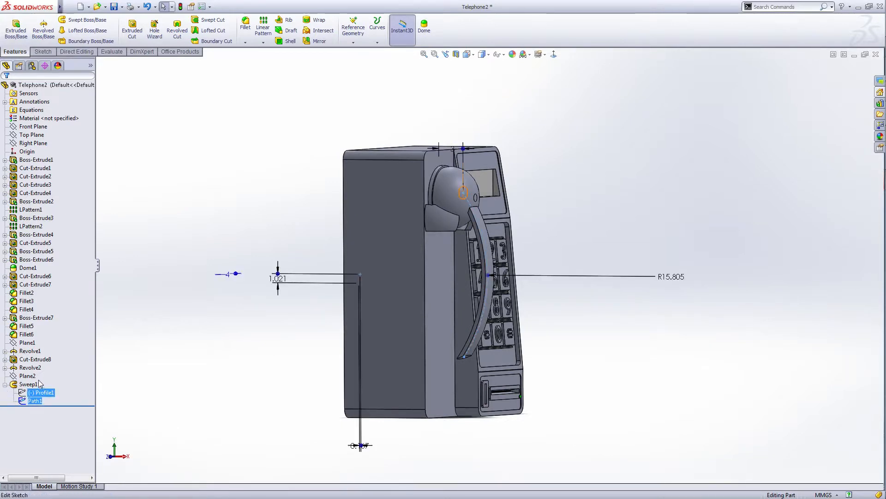
click(52, 407)
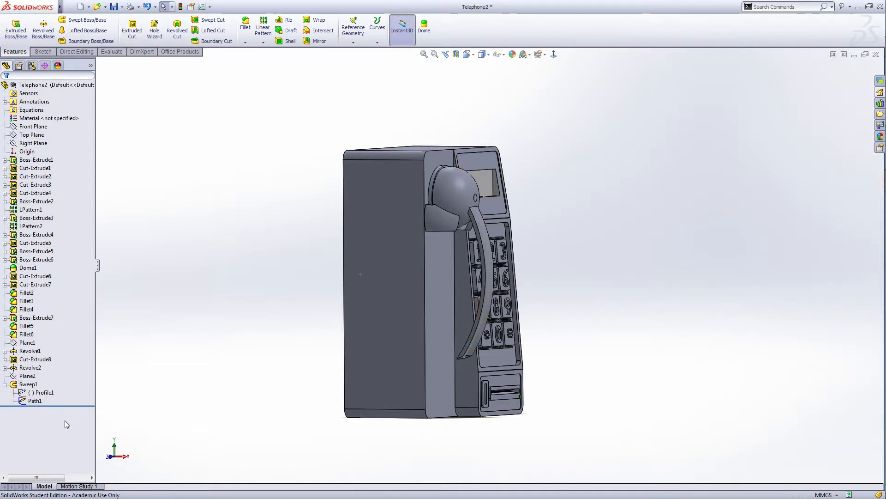
Edit the Path1 sketch in a view normal to its plane and place a sketch point at the arc's midpoint.
click(34, 401)
ctrl+click(42, 392)
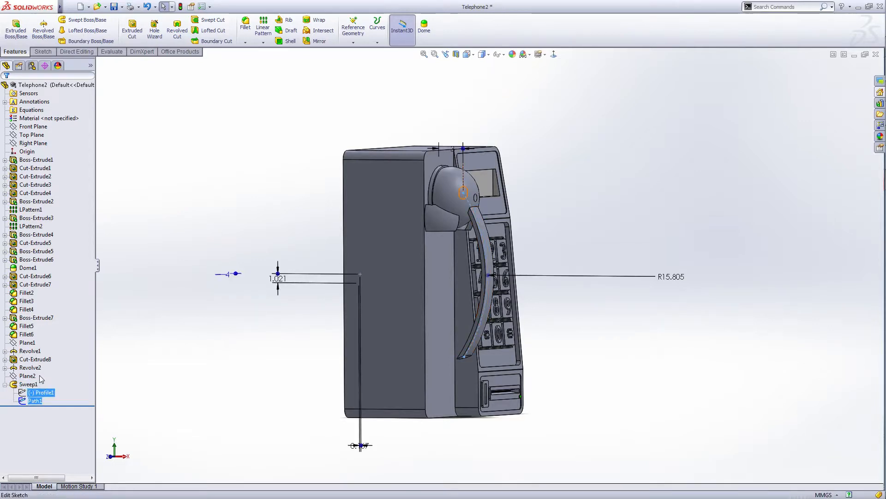
click(40, 379)
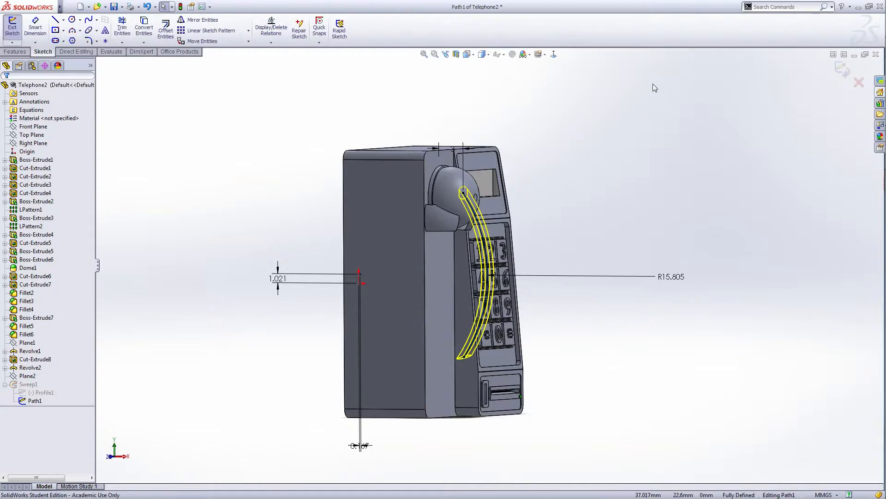
click(555, 54)
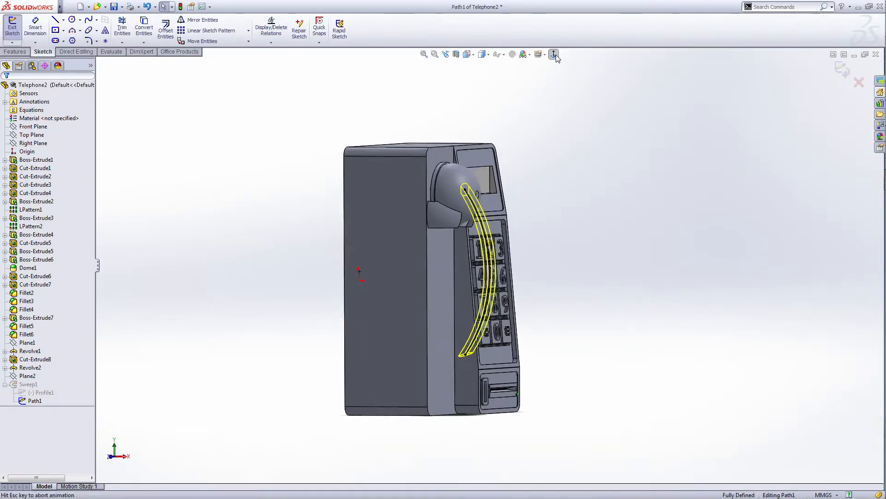
right_click(563, 192)
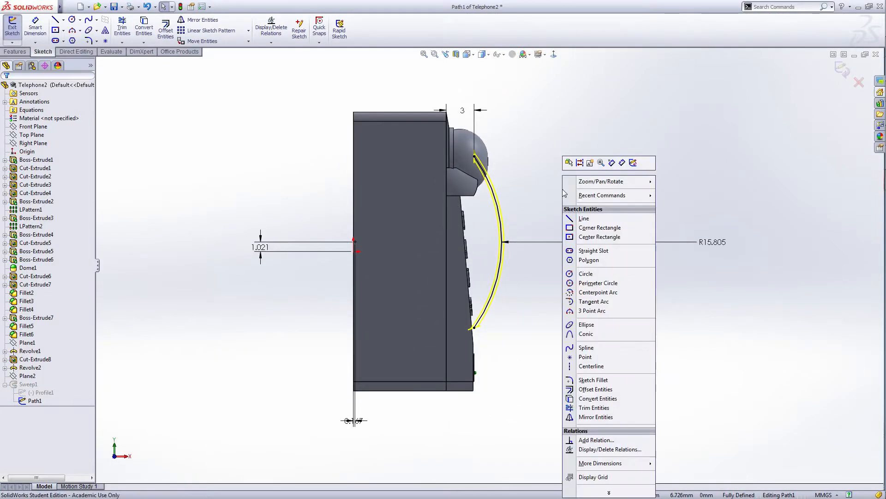
click(573, 357)
scroll(527, 238, down, 3)
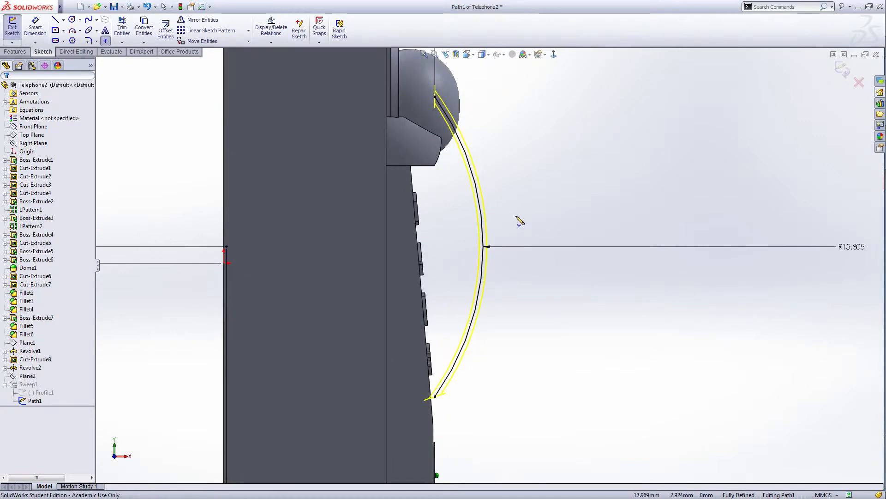
click(484, 247)
right_click(488, 249)
click(513, 252)
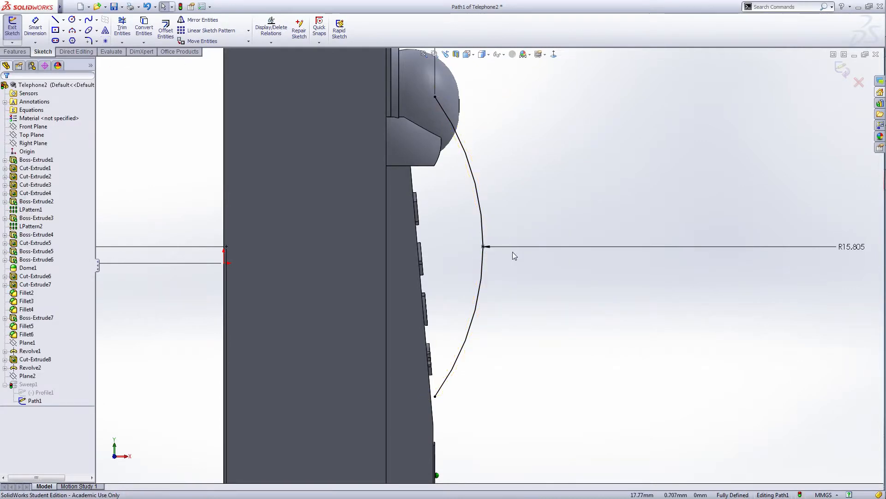
Draw a horizontal centerline about 7.2 mm long through the arc's midpoint, crossing the handle path, and exit the sketch.
key(s)
click(530, 271)
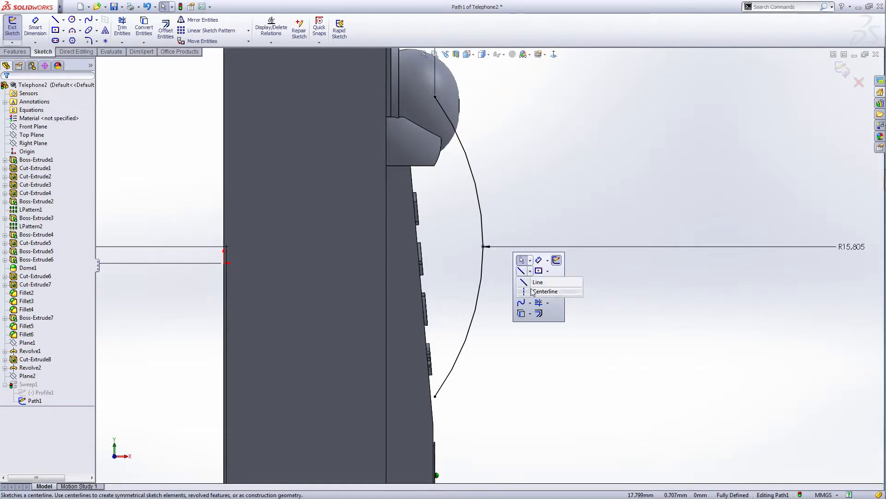
click(536, 292)
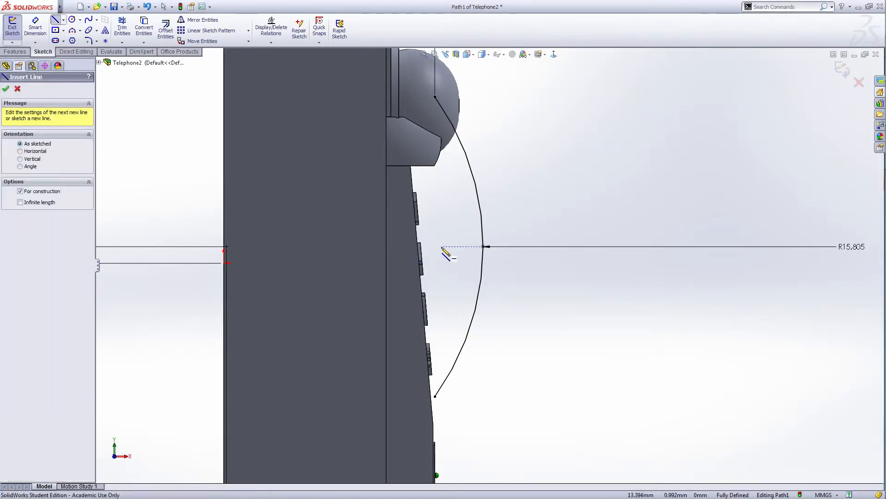
click(442, 246)
click(560, 247)
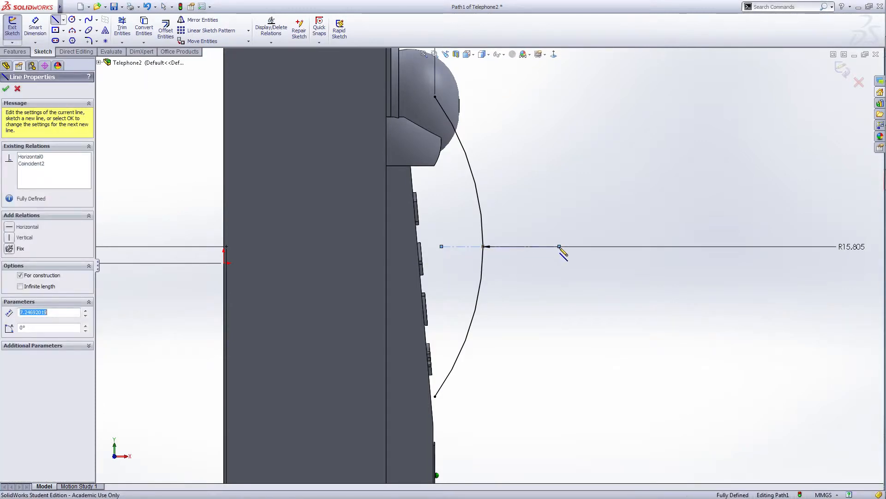
right_click(560, 248)
click(633, 239)
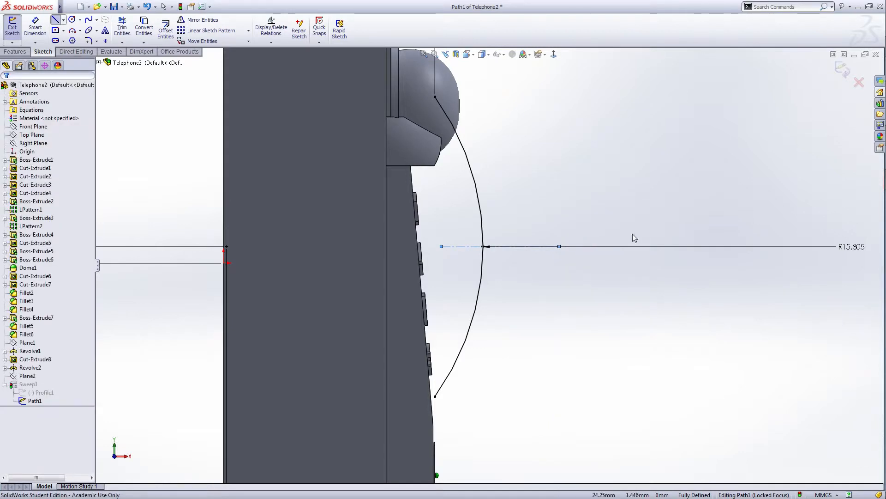
click(843, 70)
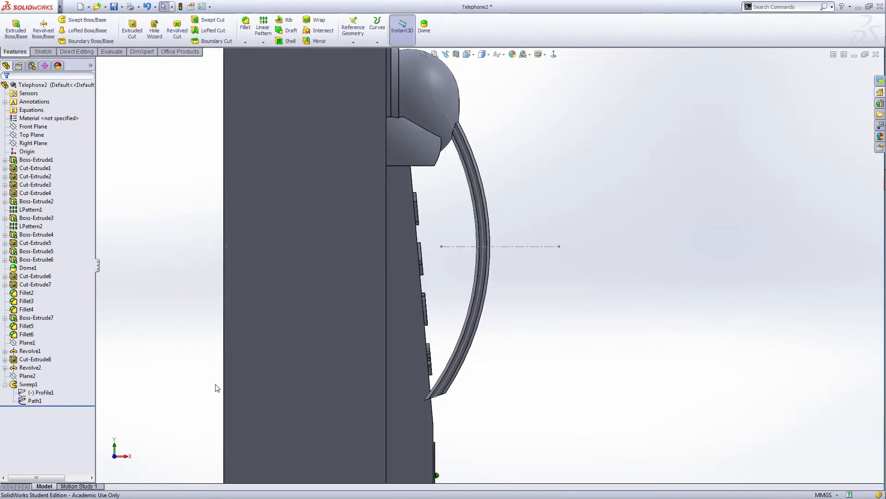
Create a reference plane parallel to the telephone's bottom face and coincident with the centerline through the handle's midpoint.
key(f)
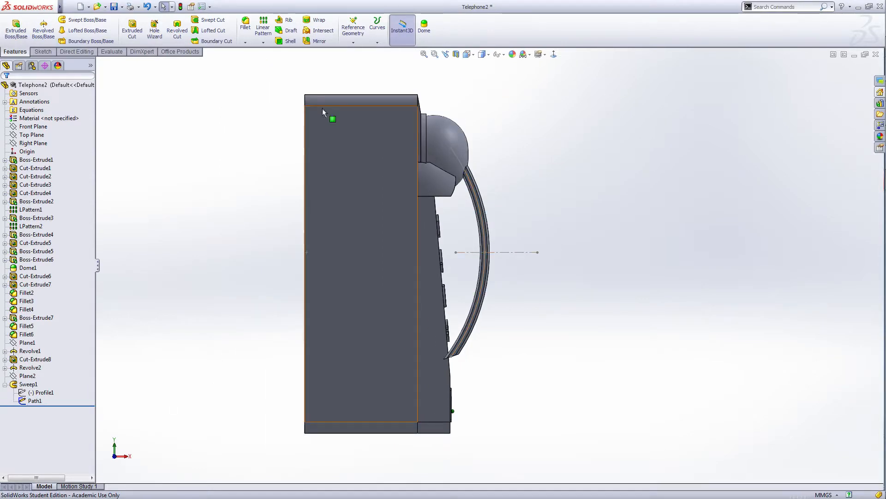
click(353, 42)
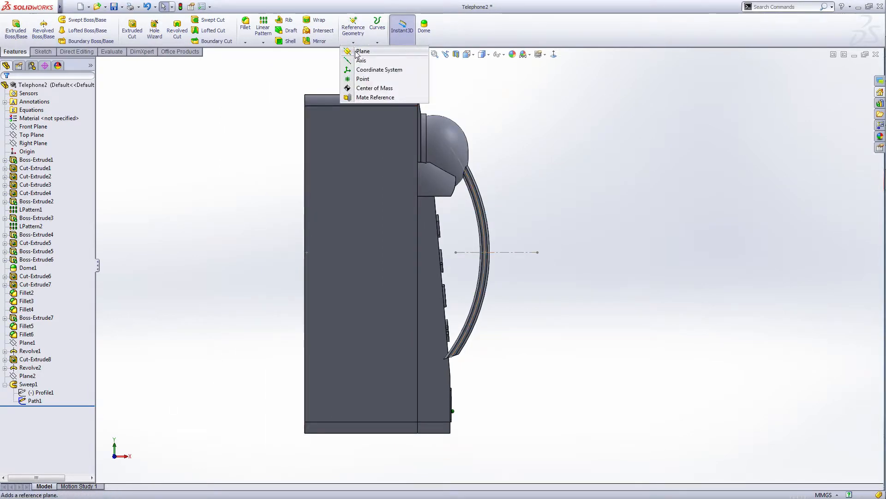
click(357, 53)
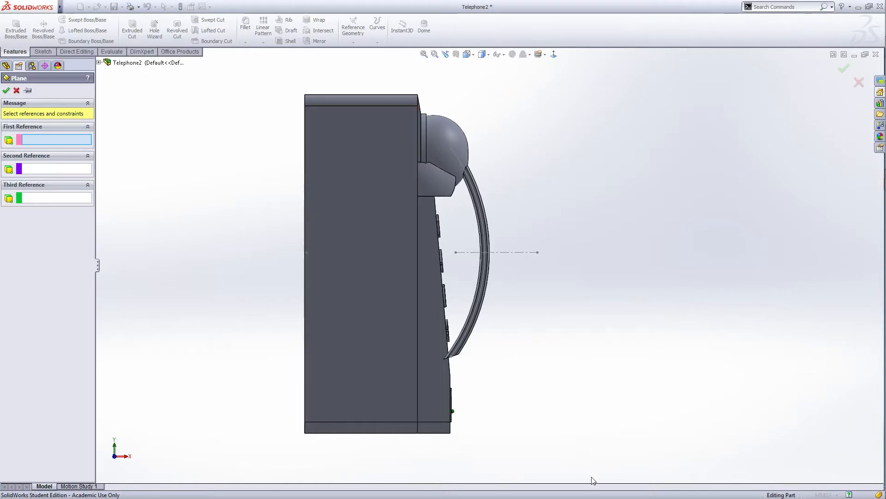
middle_drag(528, 432, 475, 424)
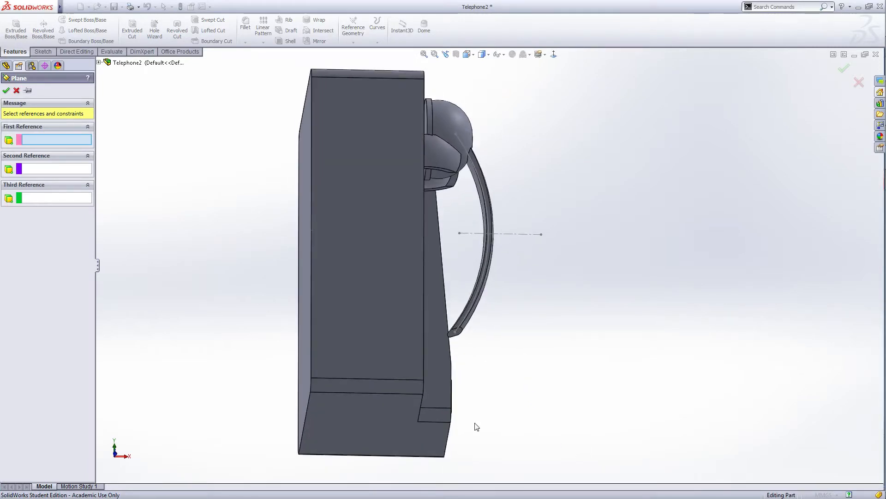
click(383, 407)
middle_drag(549, 313, 540, 367)
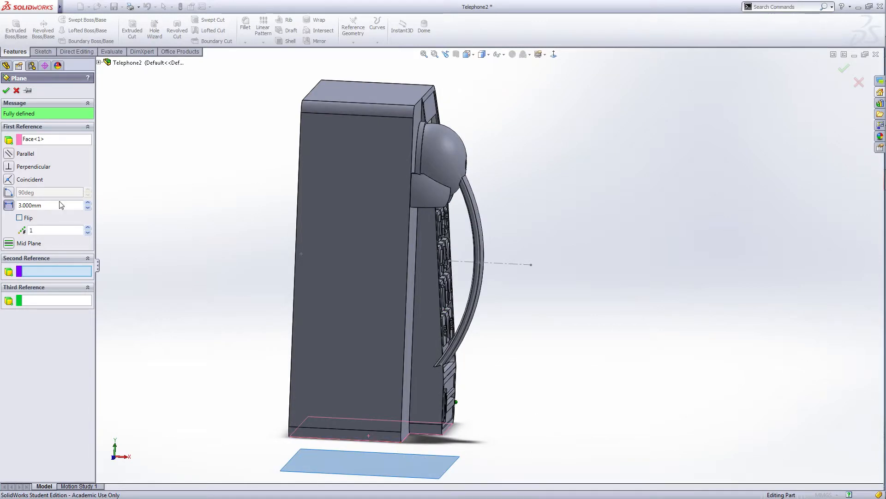
click(506, 267)
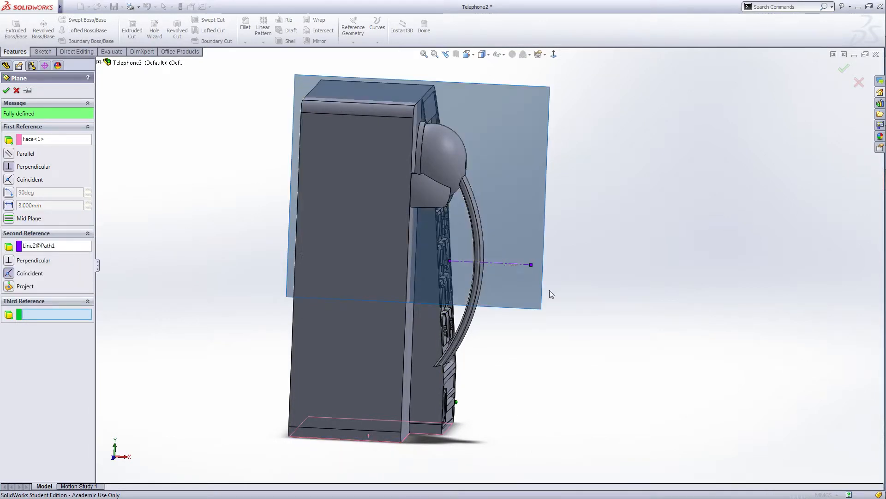
middle_drag(614, 304, 601, 309)
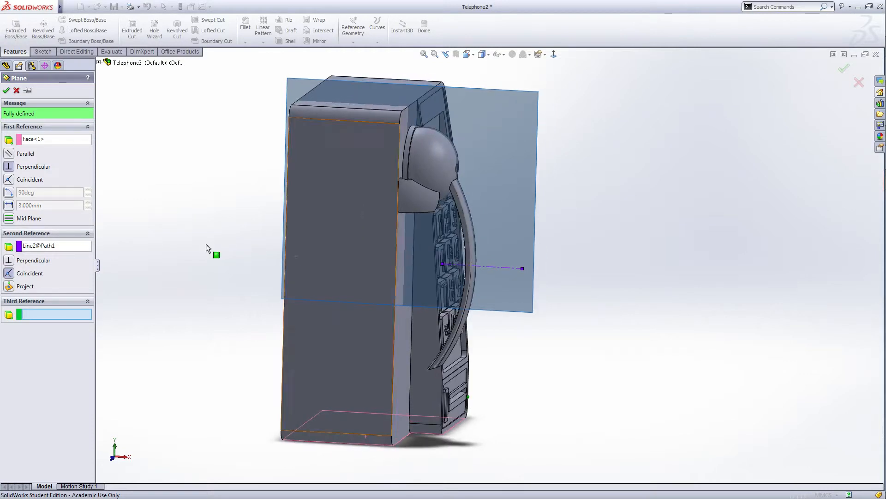
click(9, 154)
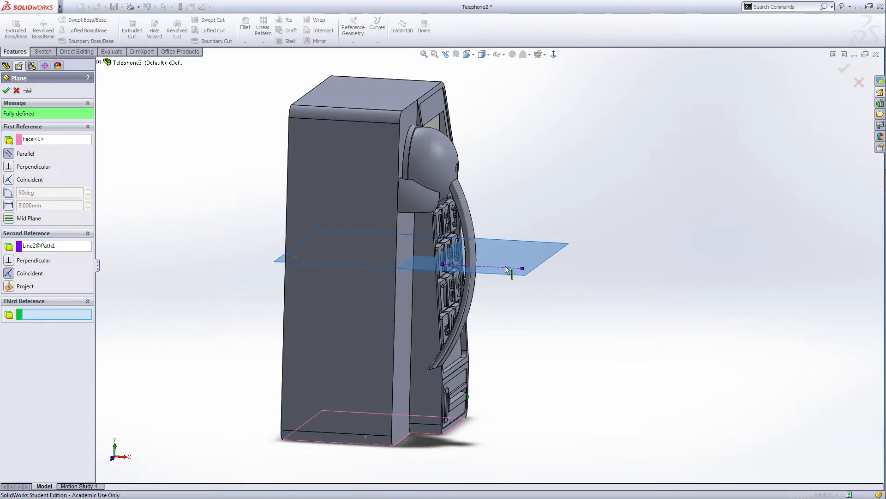
click(6, 91)
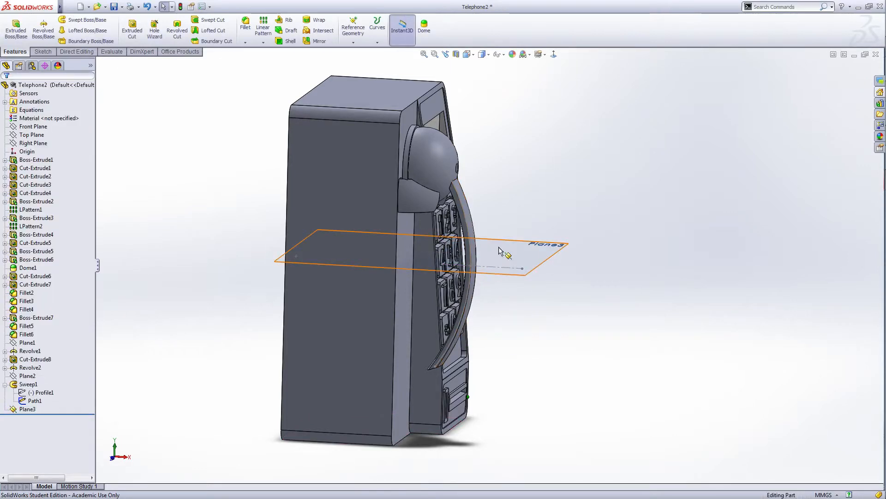
Mirror the earpiece feature Revolve2 about Plane3 to form the handset's lower end.
click(317, 40)
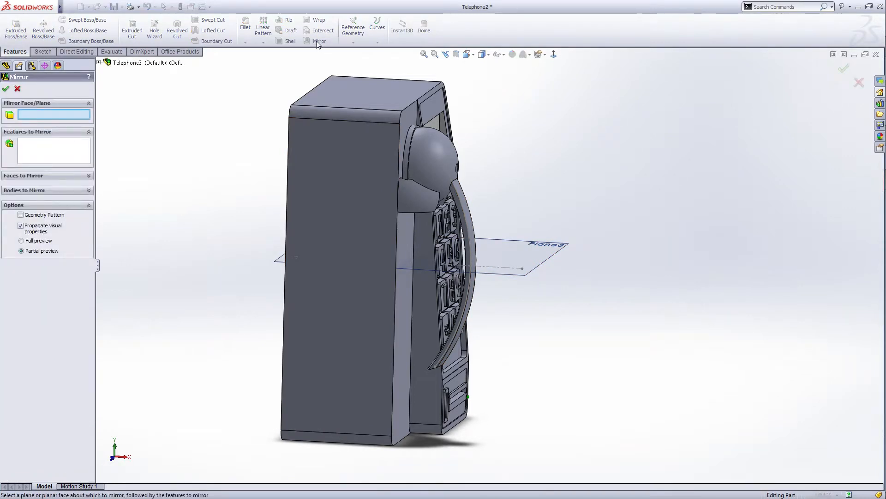
click(128, 62)
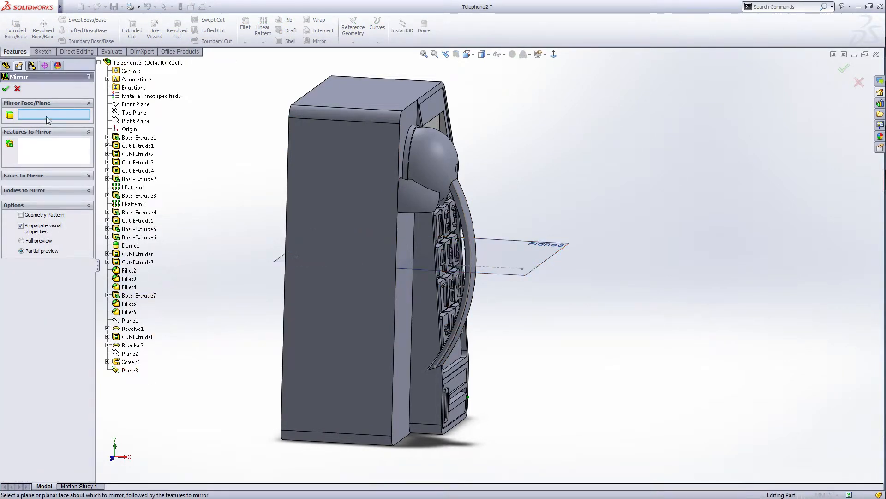
click(128, 370)
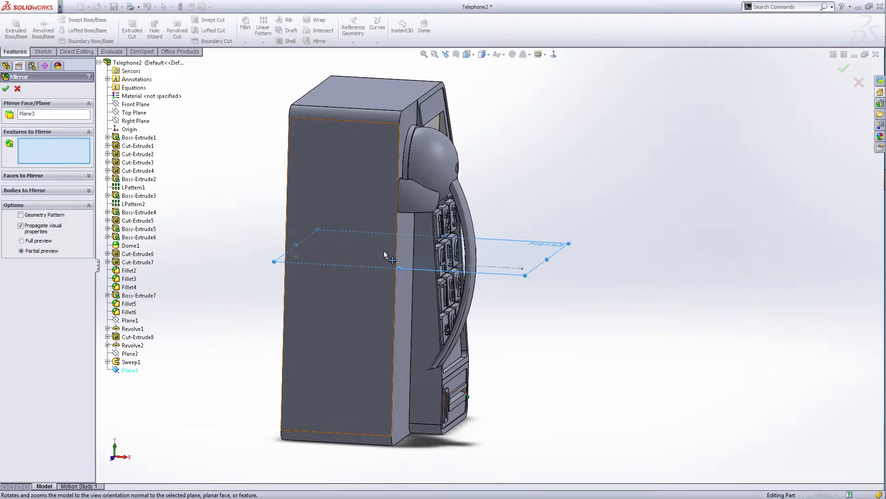
click(131, 346)
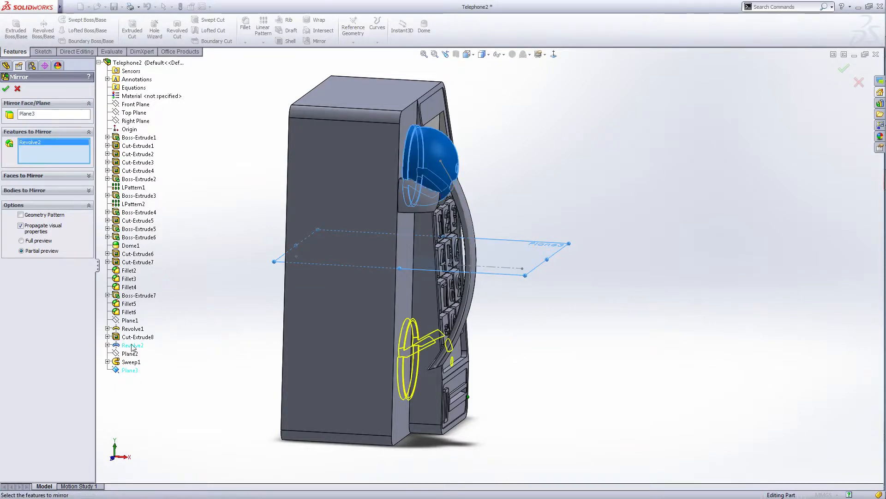
click(6, 89)
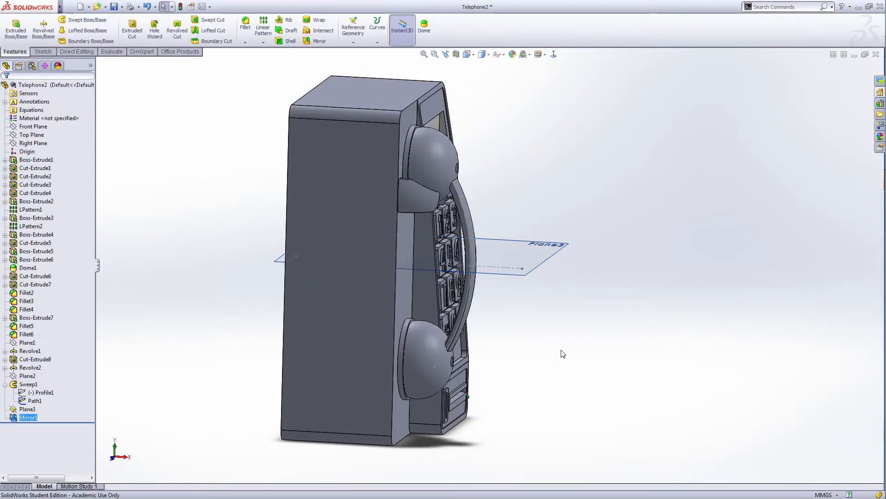
Hide Plane3 and the sweep's Path1 sketch in the model.
right_click(31, 409)
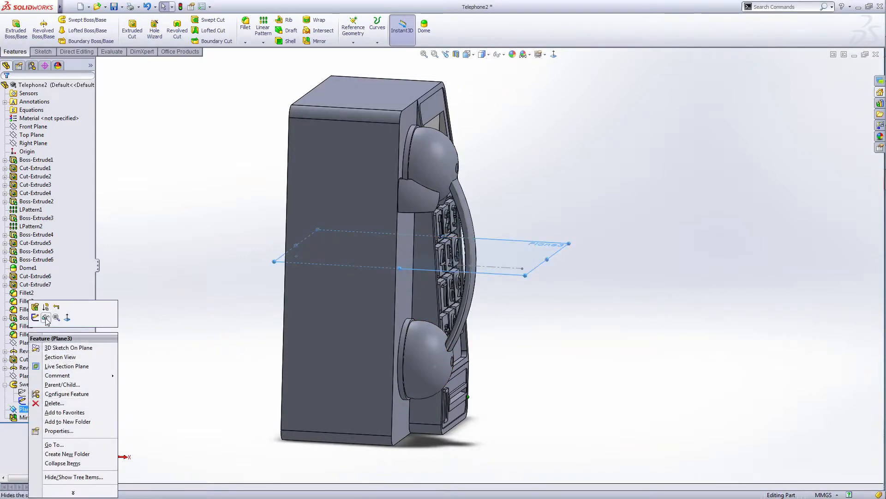
click(194, 369)
click(5, 384)
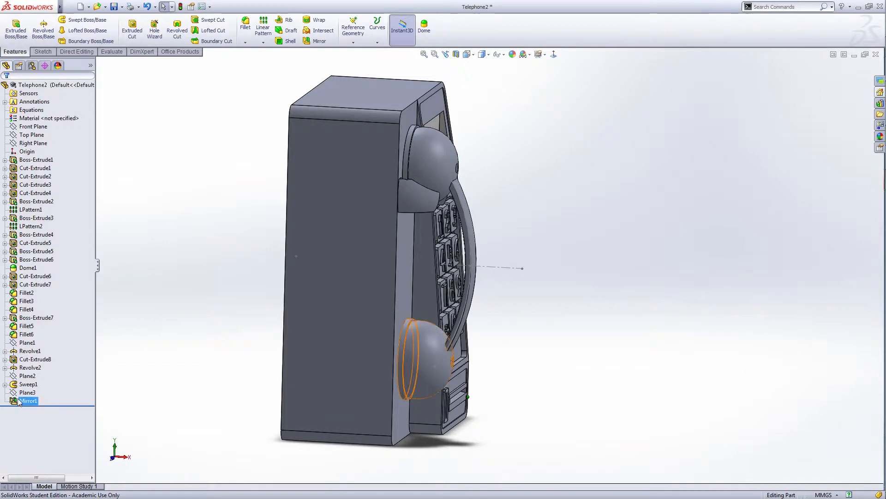
click(5, 384)
right_click(29, 401)
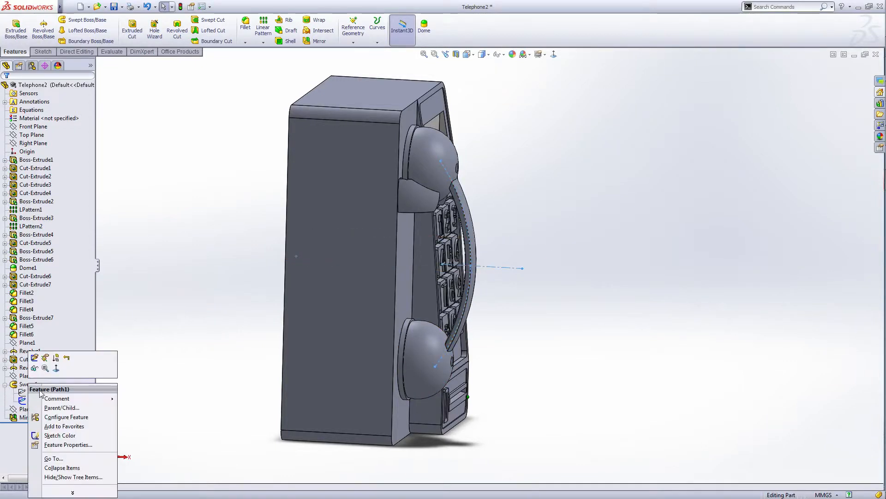
click(548, 416)
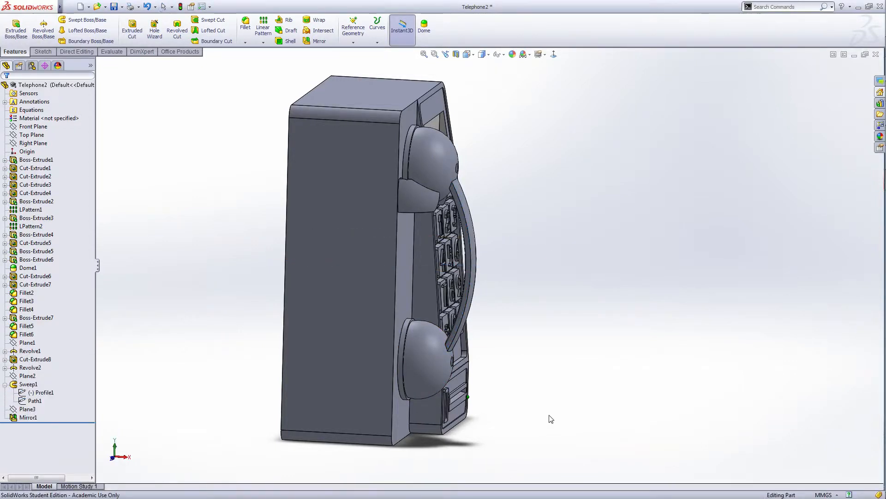
Set up a reference plane offset 6 mm from the telephone's bottom face, flipped upward into the body.
middle_drag(548, 415, 472, 373)
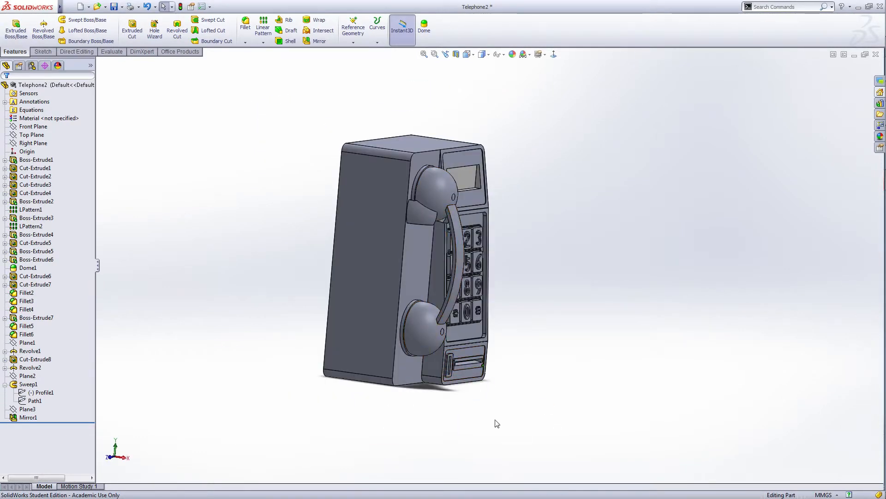
middle_drag(459, 439, 465, 419)
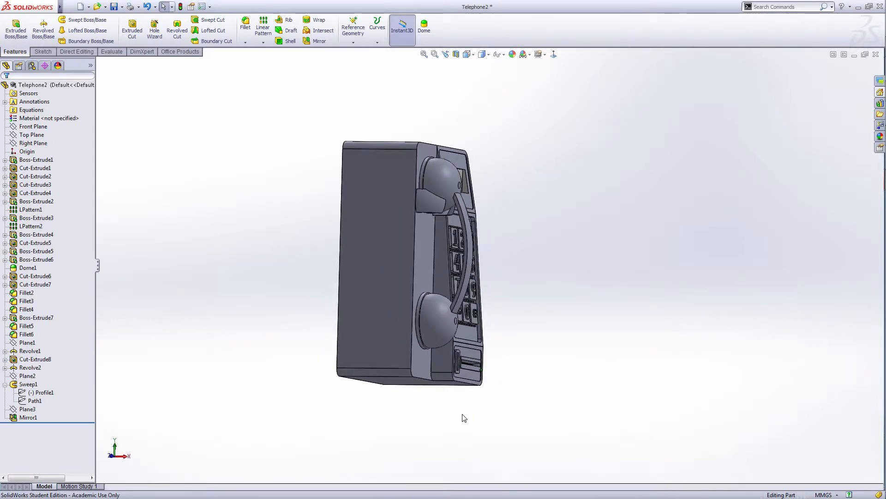
click(354, 43)
click(362, 51)
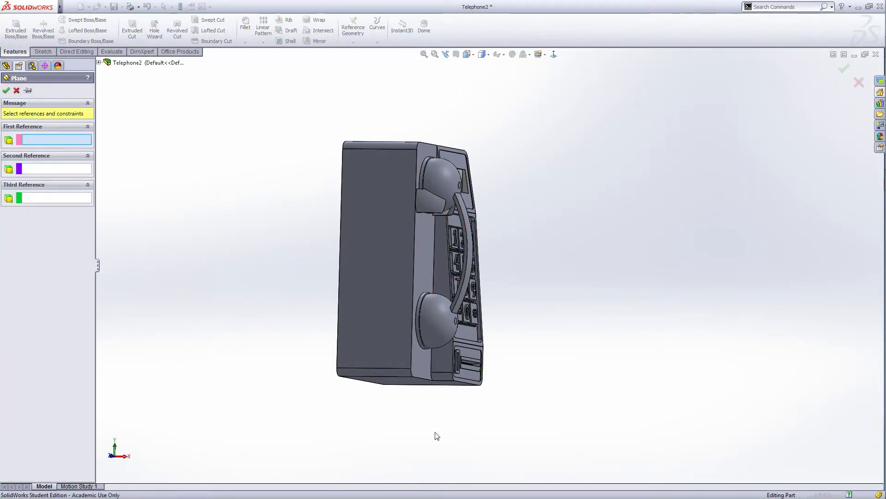
middle_drag(453, 436, 401, 371)
click(400, 372)
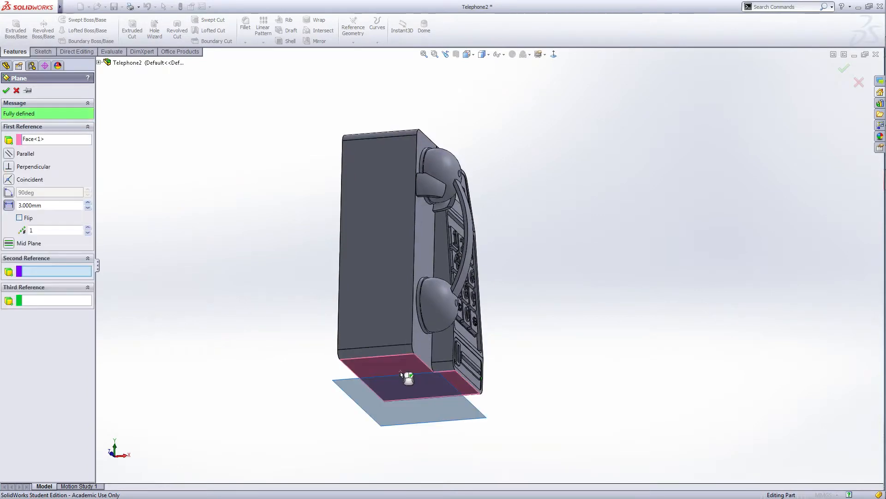
middle_drag(219, 216, 135, 281)
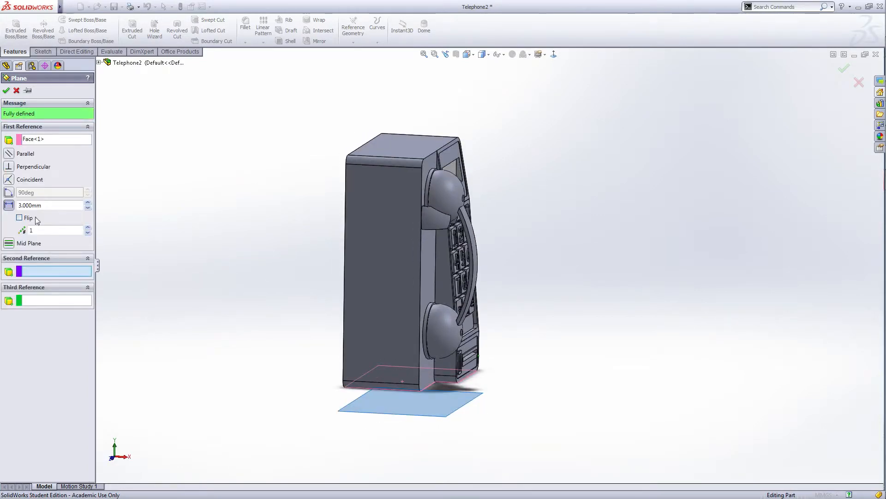
click(4, 208)
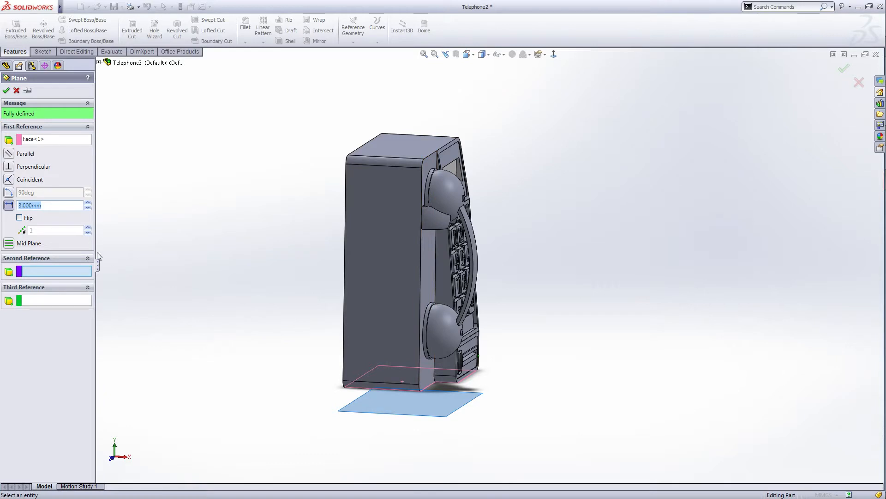
text(6)
key(Return)
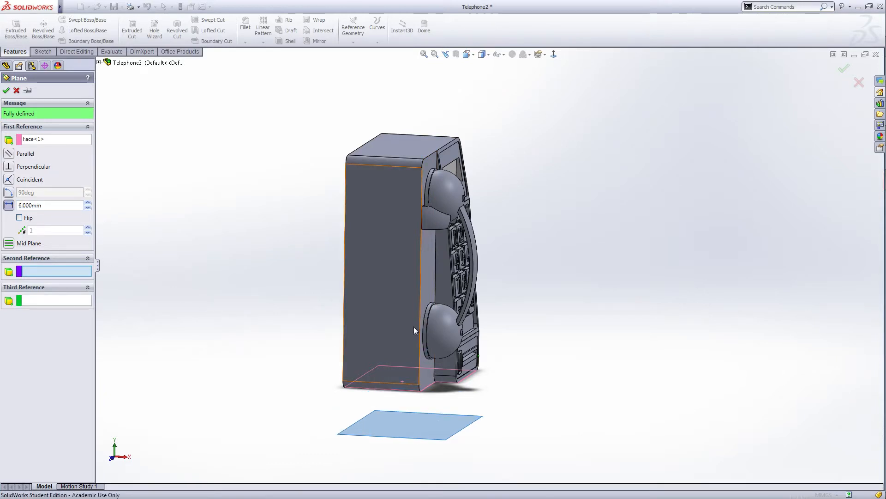
click(19, 218)
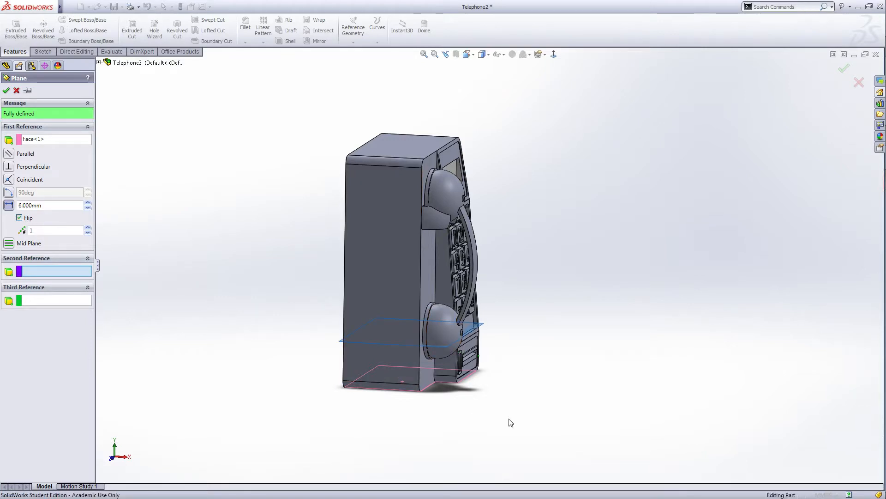
Set the plane's offset distance to 5 mm and finish creating the plane.
middle_drag(511, 419, 522, 396)
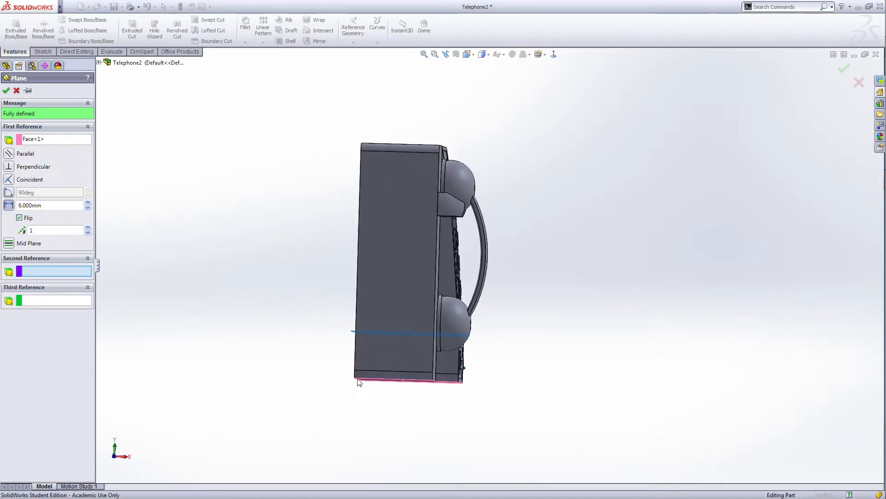
drag(58, 208, 4, 208)
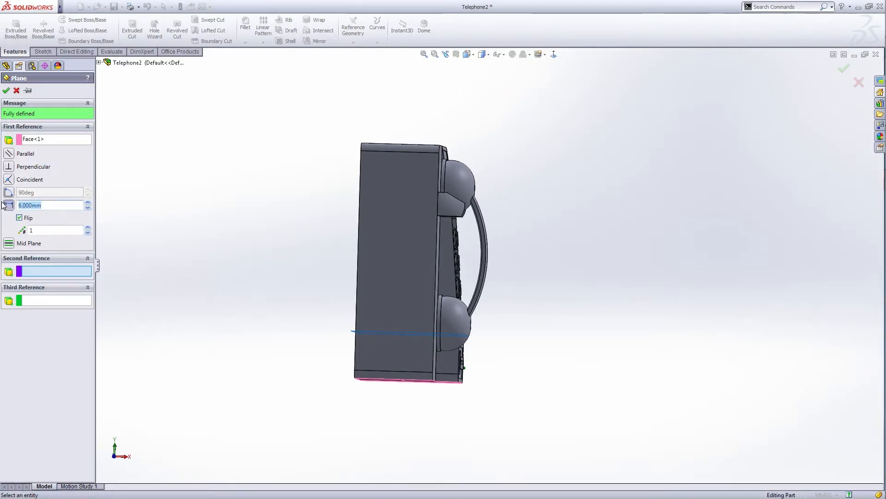
text(5)
key(Return)
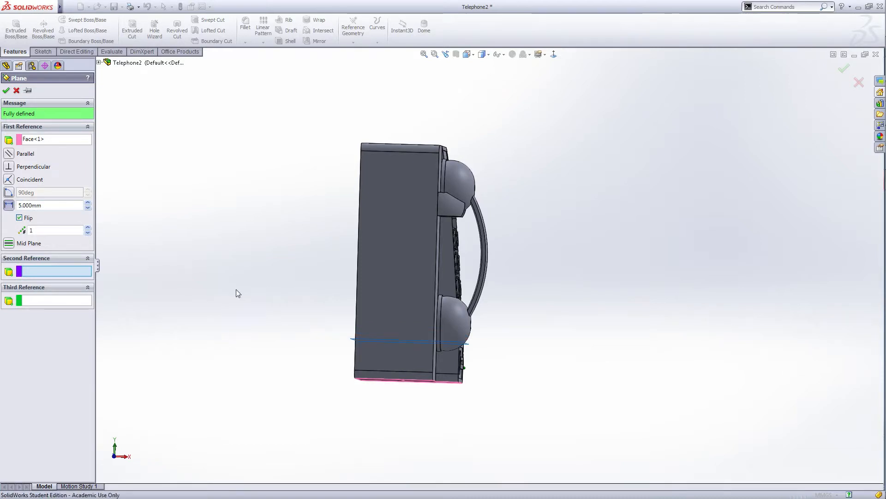
click(6, 91)
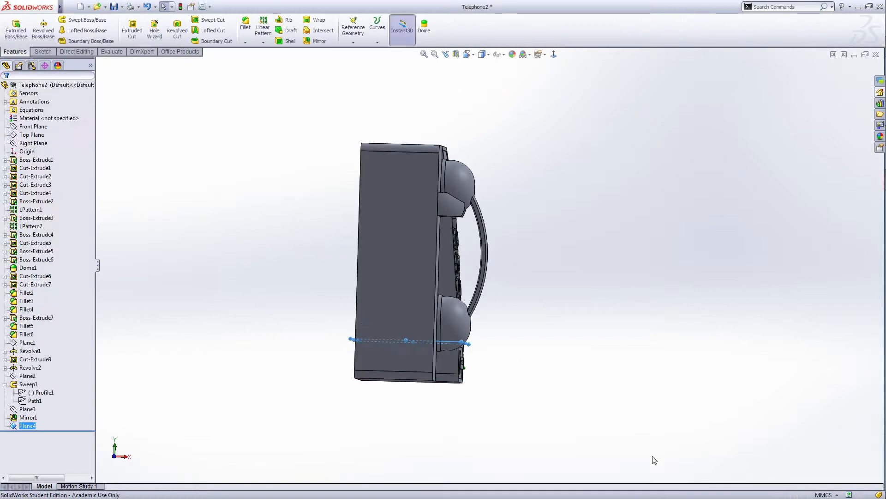
click(522, 371)
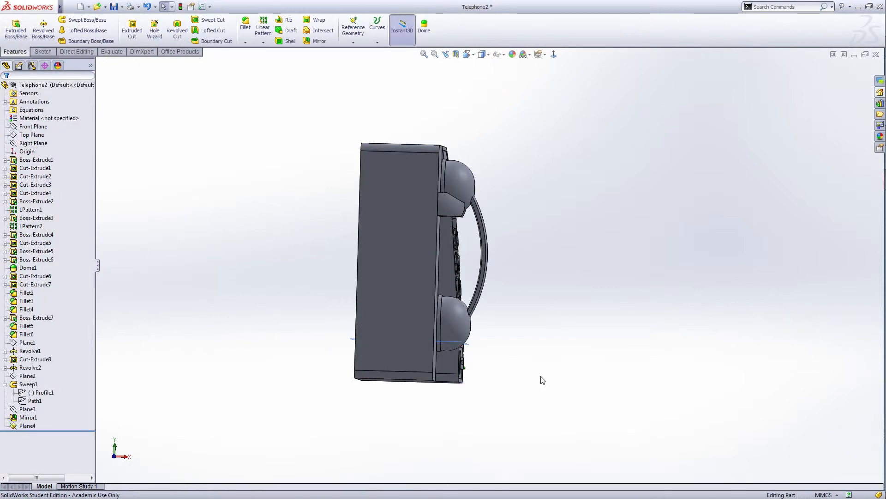
Start a sketch on Plane1 and draw a line about 18.8 mm long from Plane4 at the lower handset end to below the phone.
mouse_move(543, 380)
middle_down()
mouse_move(517, 372)
mouse_move(540, 373)
mouse_move(530, 378)
mouse_move(538, 384)
middle_up()
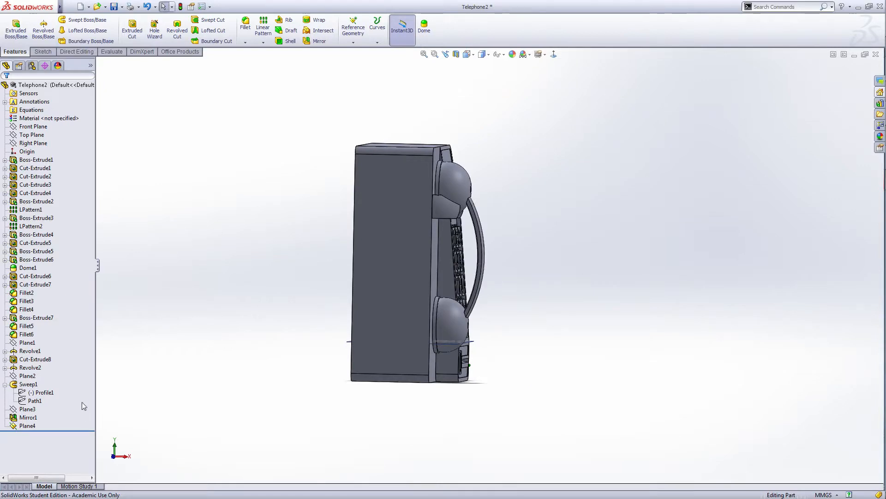
click(29, 343)
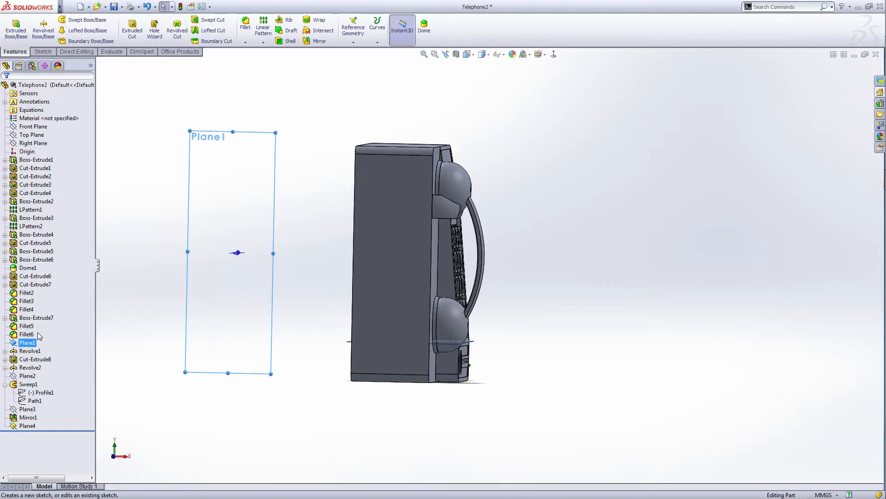
click(39, 336)
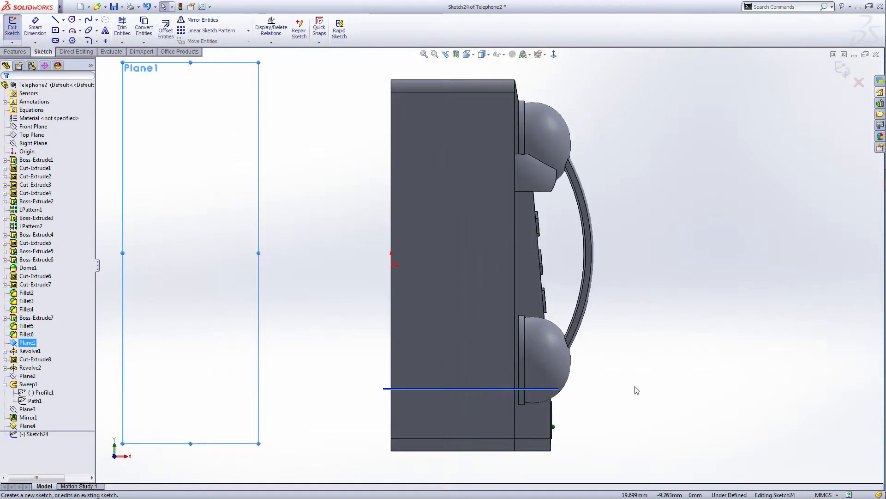
right_click(644, 236)
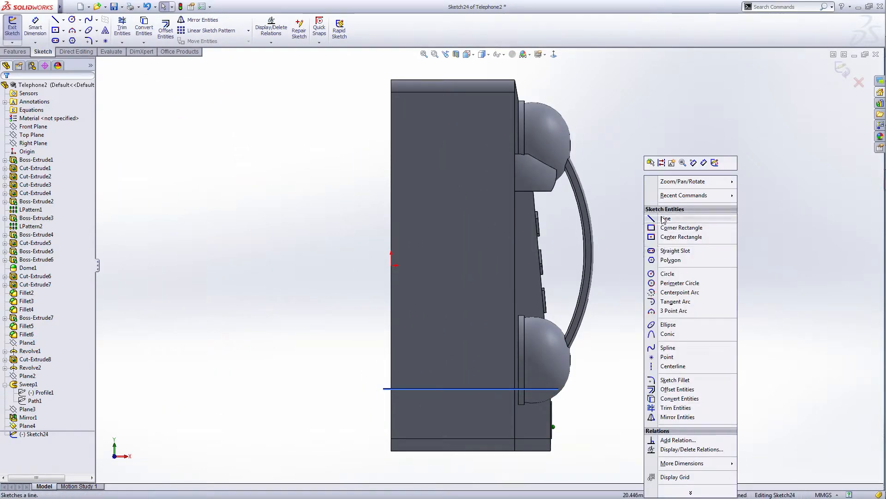
click(664, 218)
scroll(560, 416, down, 2)
scroll(524, 356, up, 5)
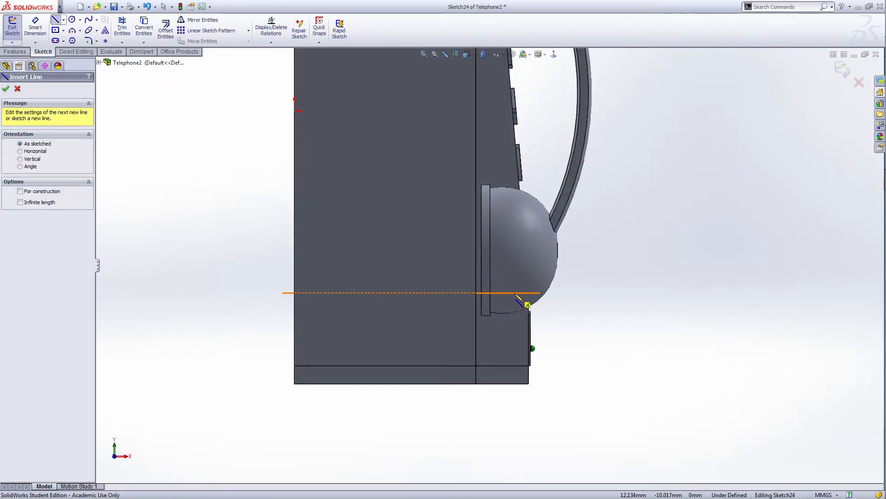
click(515, 293)
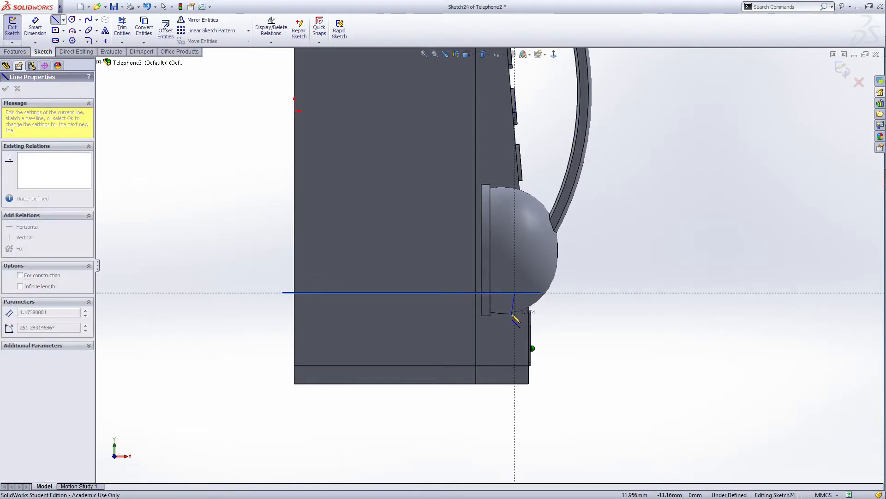
scroll(504, 416, up, 4)
scroll(501, 411, down, 4)
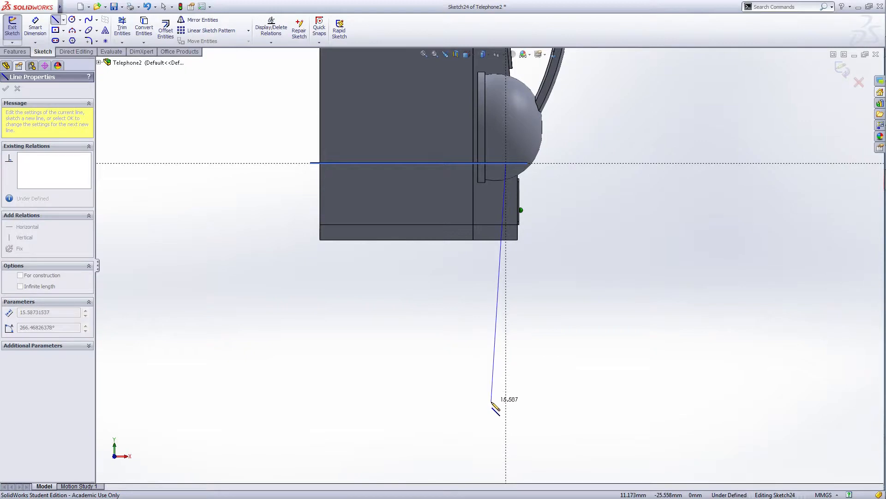
click(489, 452)
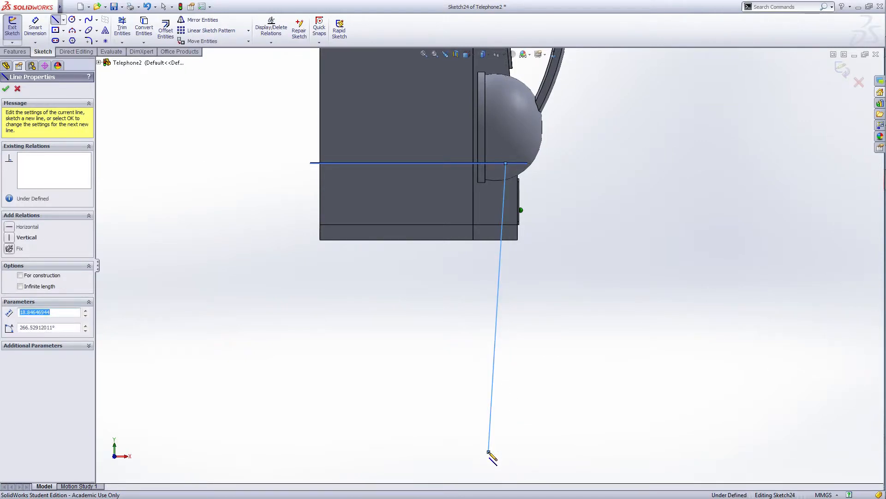
right_click(490, 453)
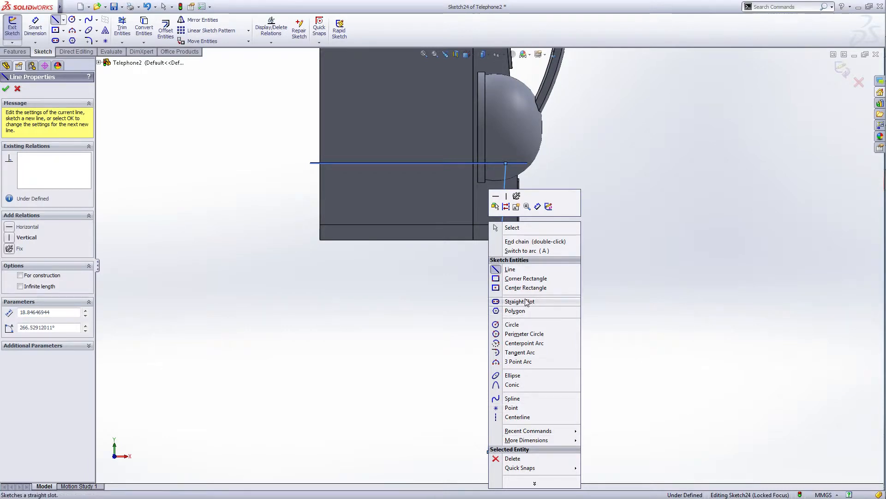
key(s)
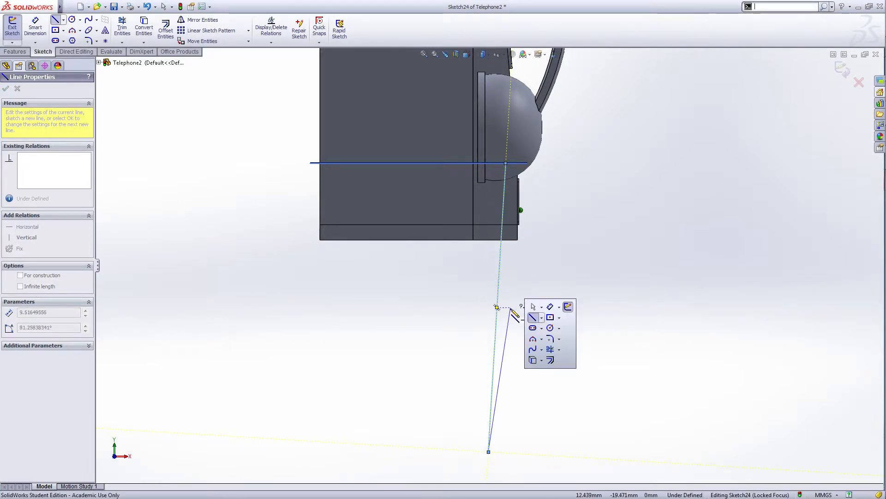
key(Escape)
key(Escape)
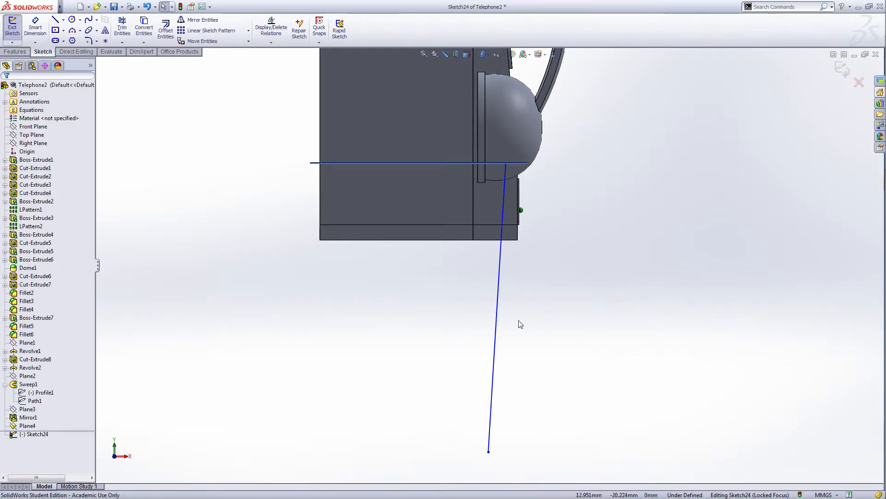
Draw a second line from the phone's bottom edge downward, converging slightly toward the first line and ending level with it.
key(s)
click(529, 340)
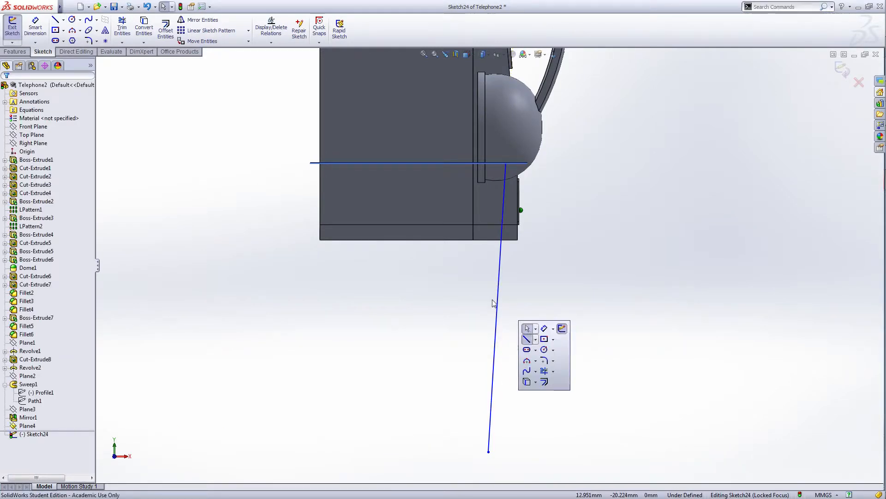
click(456, 240)
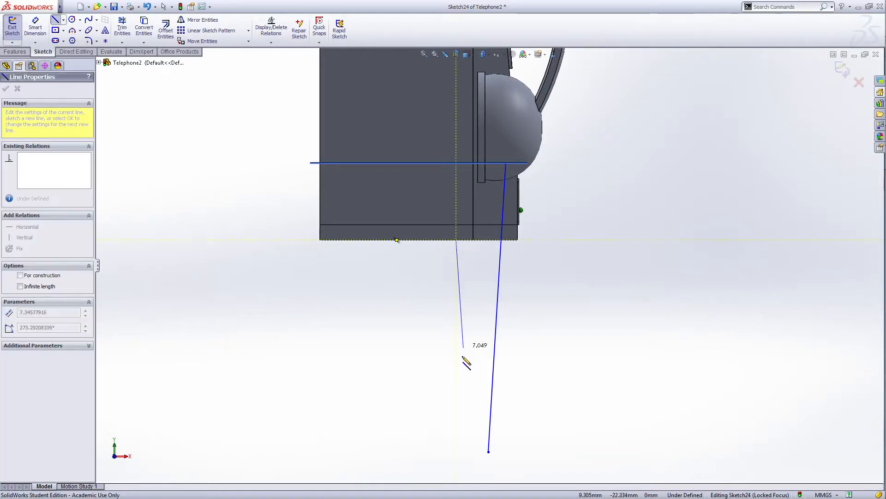
click(466, 451)
right_click(468, 452)
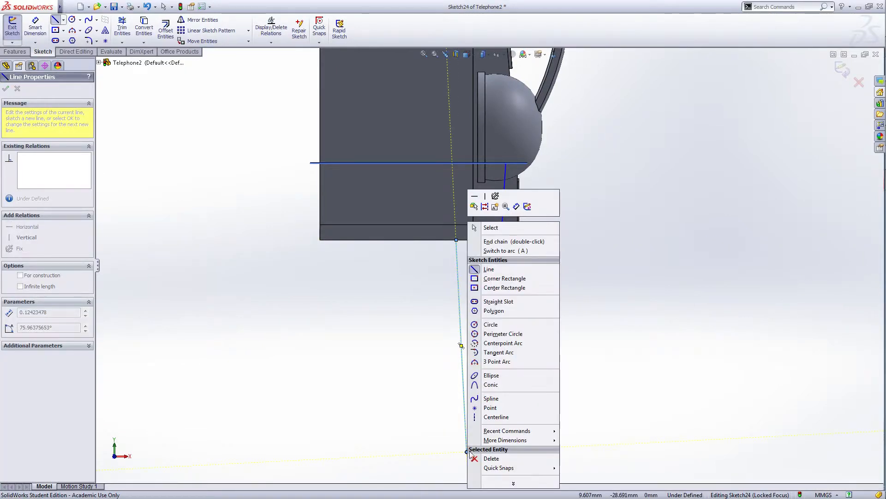
click(485, 355)
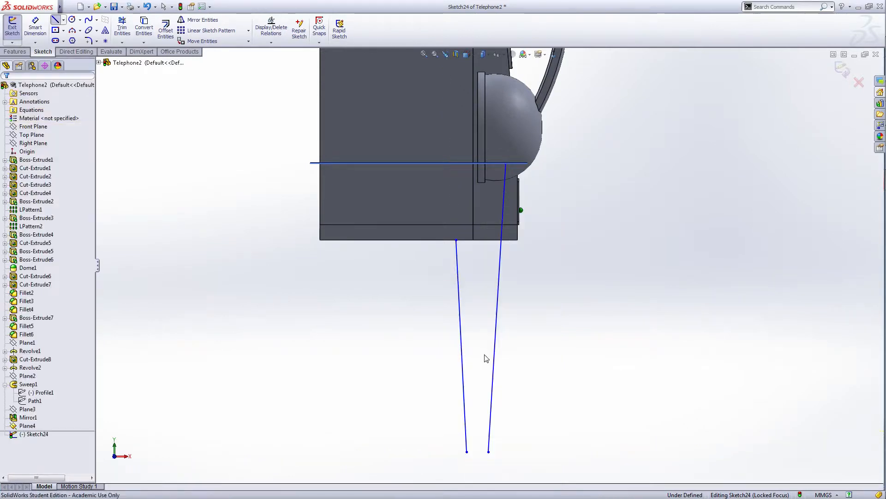
Join the lower ends of the two lines with a tangent arc.
scroll(484, 387, down, 3)
click(452, 413)
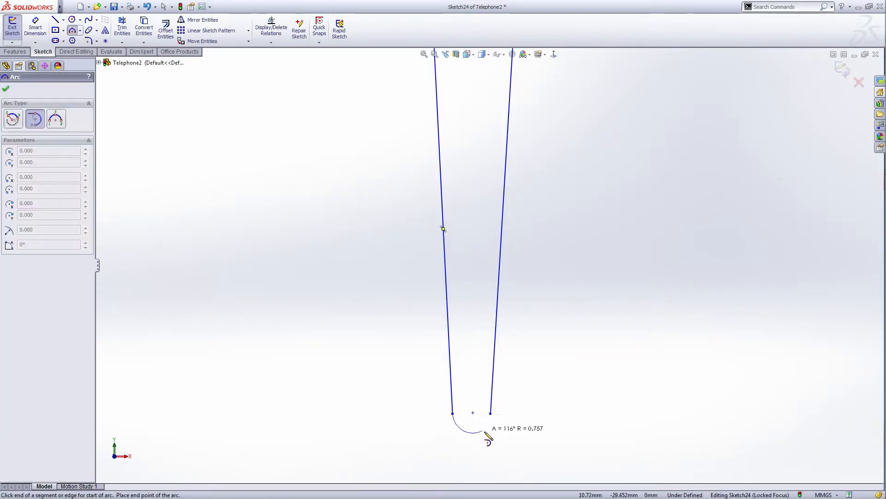
click(490, 414)
right_click(491, 415)
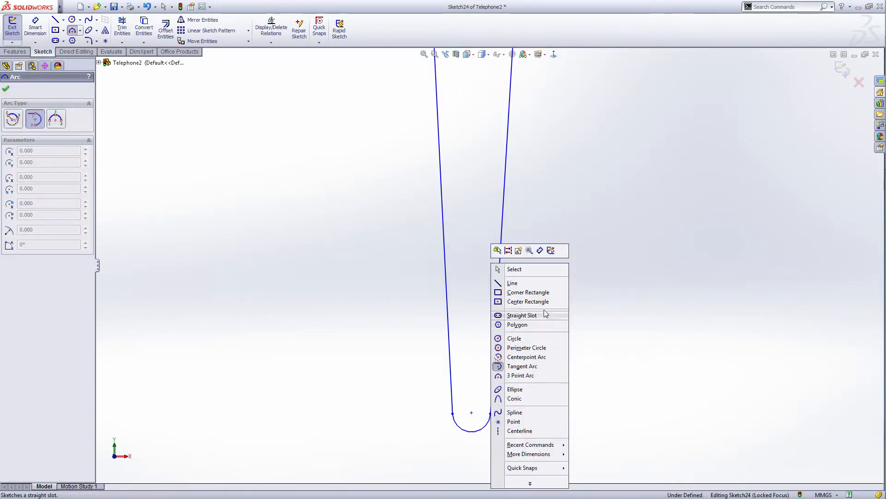
click(527, 271)
scroll(528, 275, up, 2)
scroll(529, 276, up, 3)
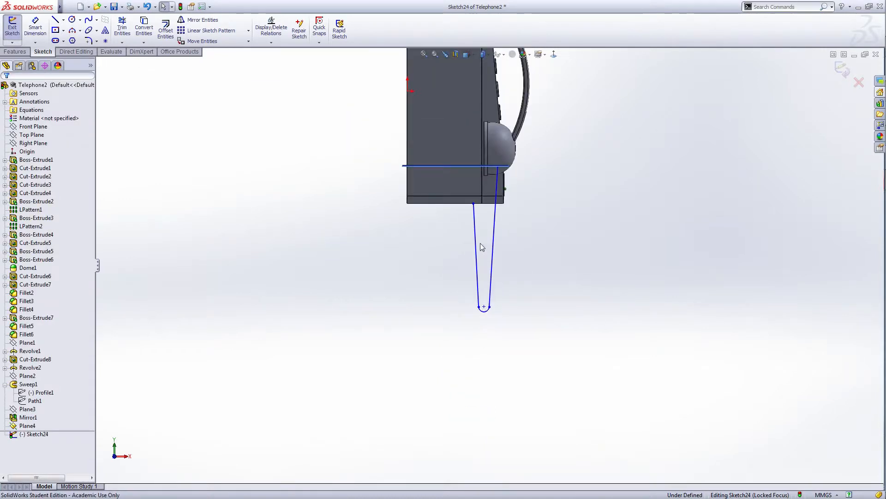
scroll(490, 207, down, 3)
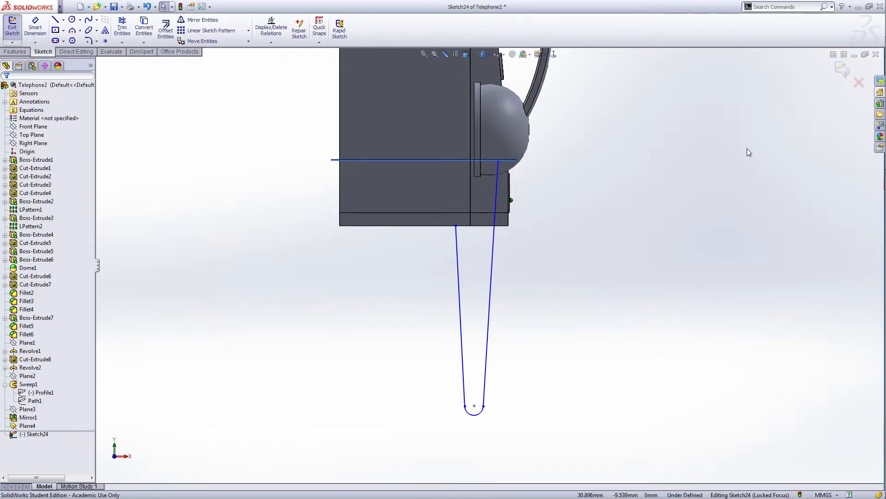
Exit the cord path sketch and rename it Path2.
click(841, 70)
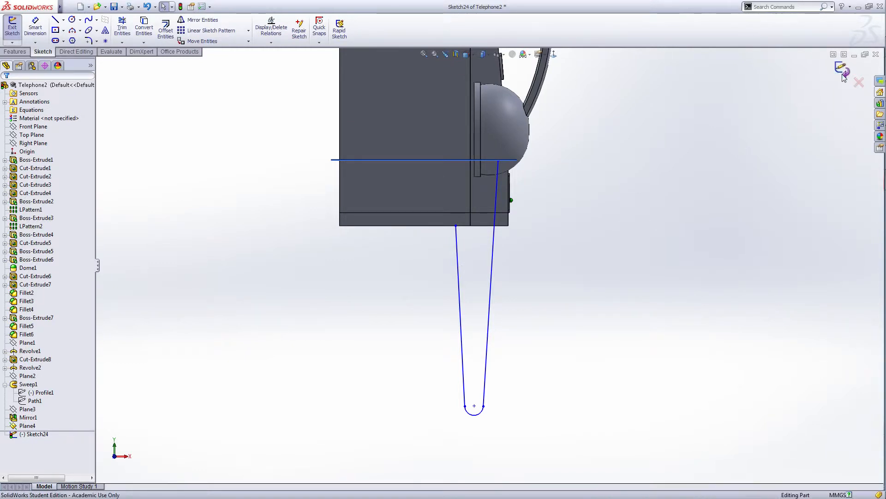
click(34, 435)
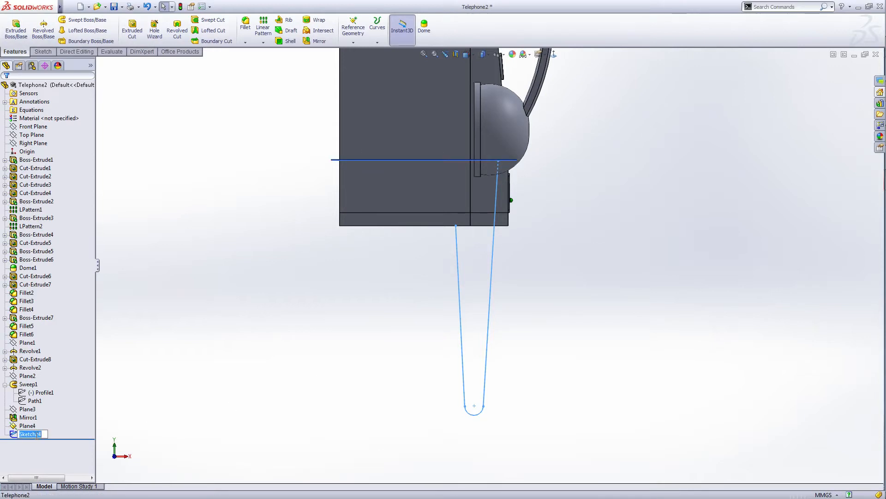
text(Path2)
key(Return)
Start a sketch on Plane4 and draw a circle about 1.02 mm in diameter near the upper end of the Path2 line.
click(28, 426)
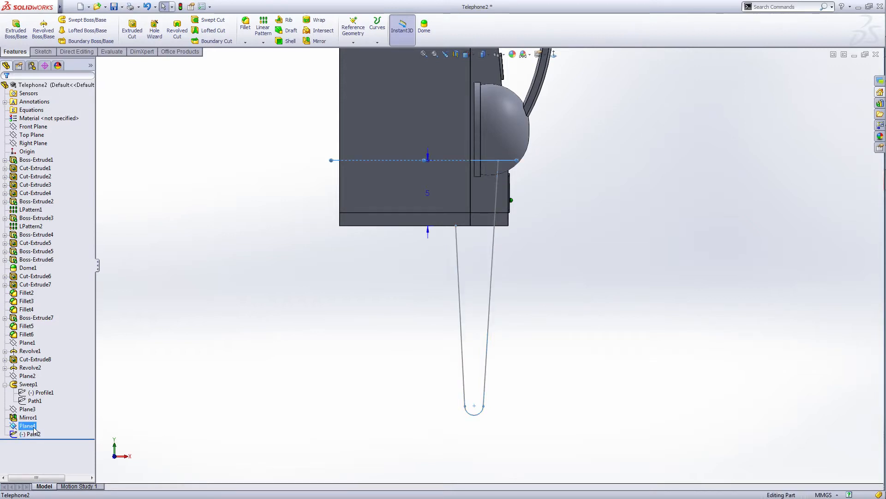
key(ctrl+8)
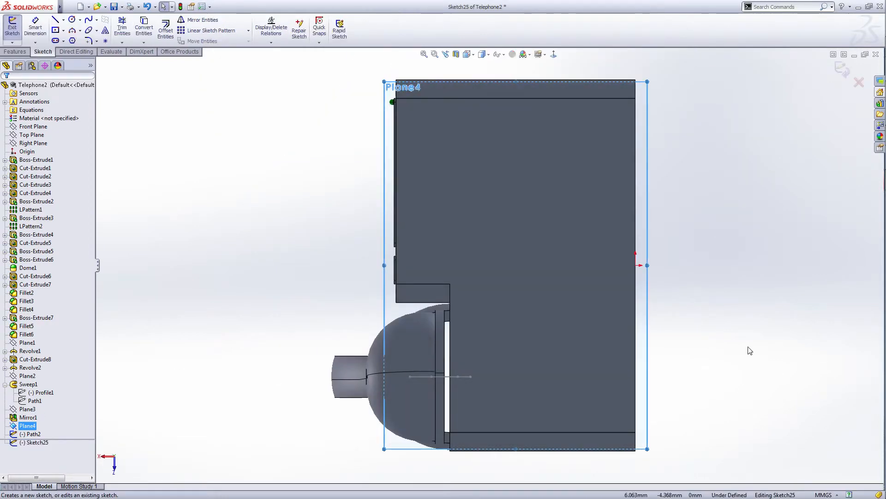
click(750, 351)
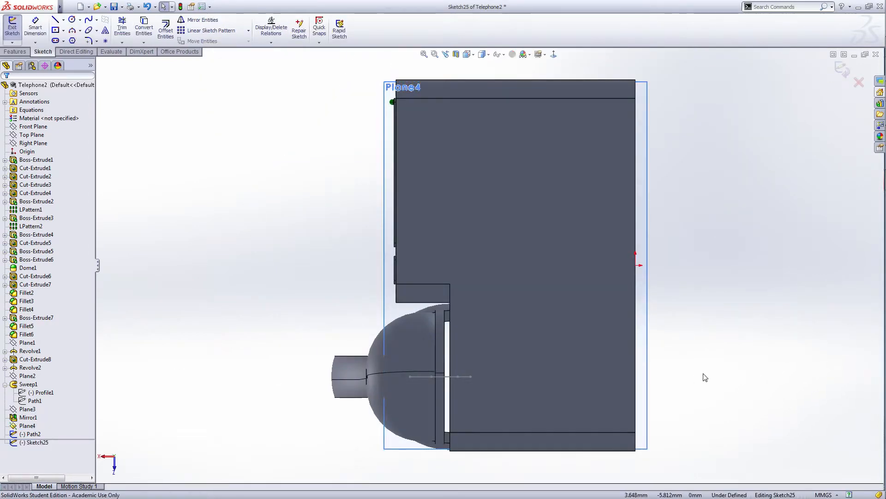
middle_drag(703, 376, 716, 389)
right_click(714, 389)
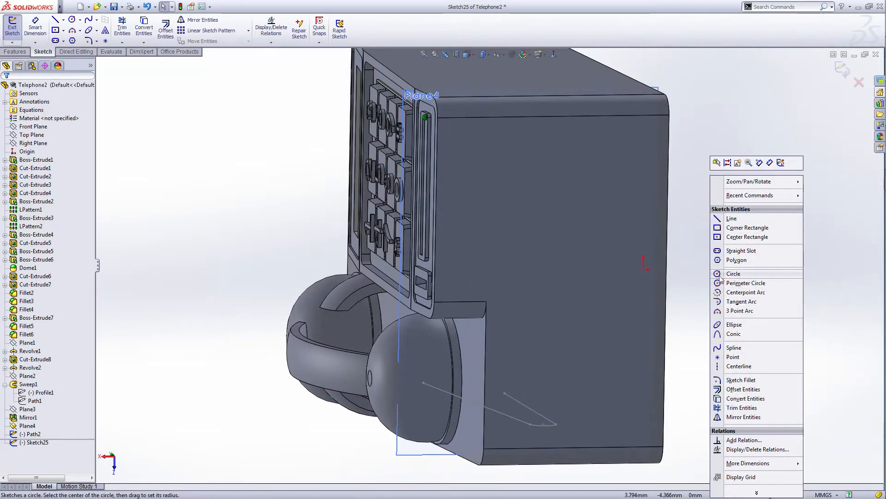
click(419, 369)
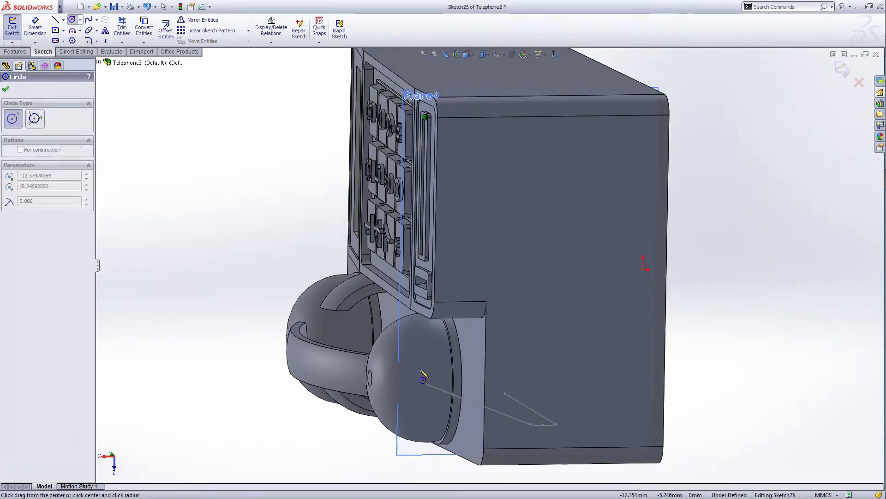
click(429, 369)
right_click(429, 369)
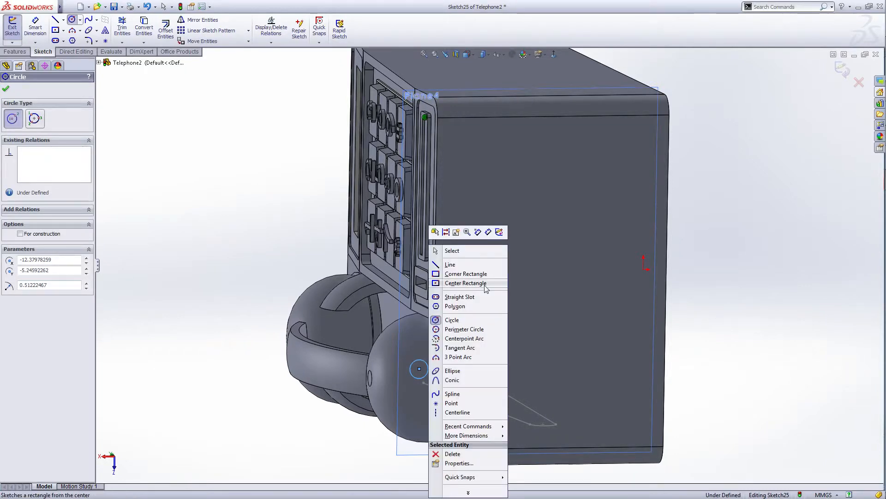
Dimension the circle's diameter to 0.5 mm.
click(488, 232)
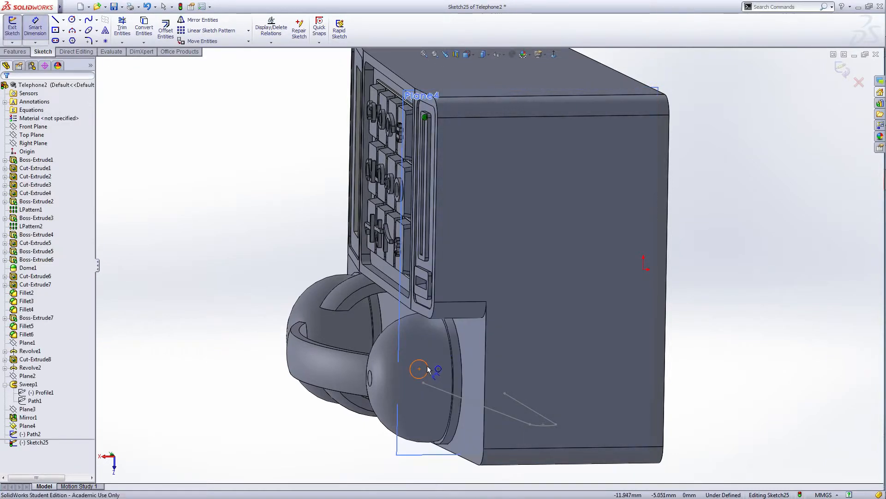
click(427, 362)
click(444, 348)
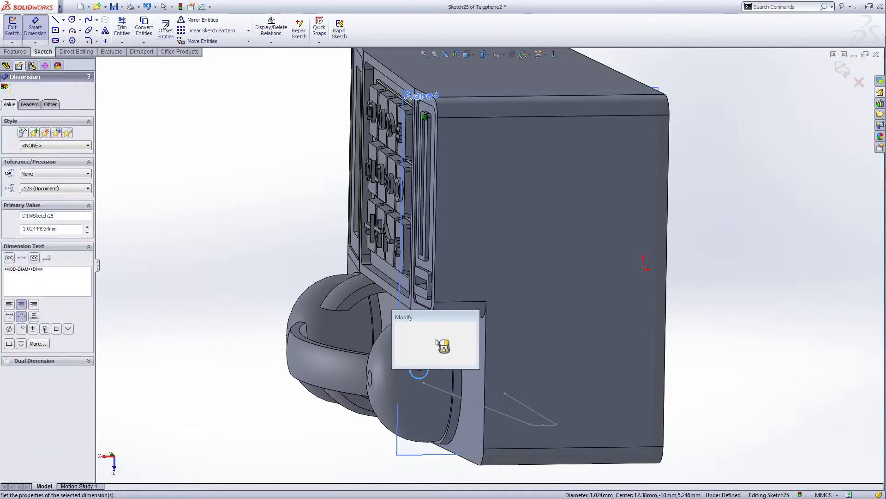
text(.5)
key(Return)
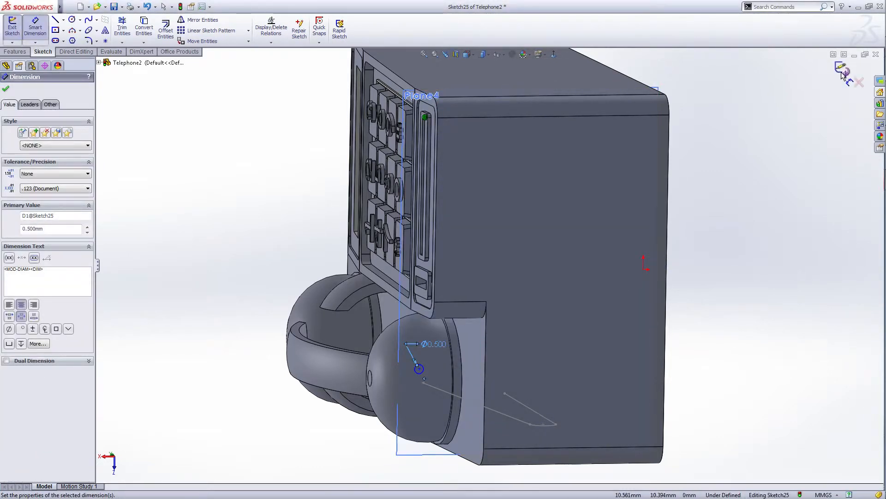
right_click(786, 131)
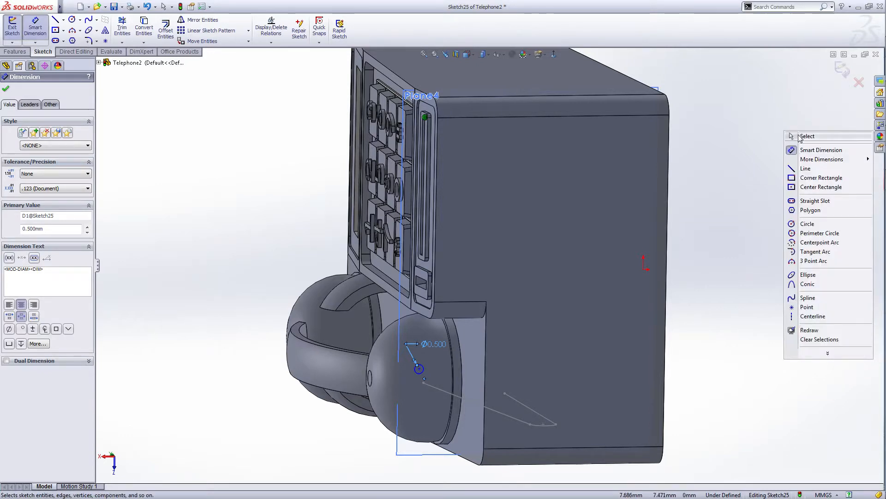
click(801, 138)
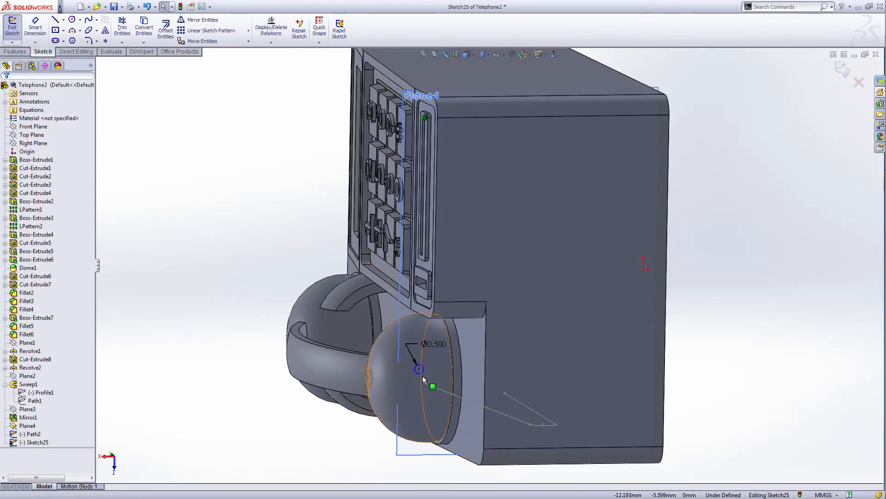
Constrain the circle's center to the Path2 line where it passes through Plane4, and exit the sketch.
click(419, 369)
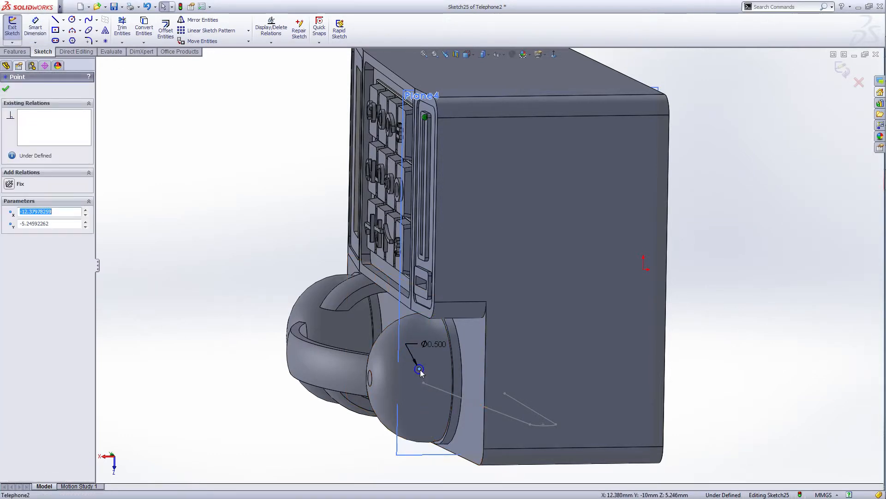
ctrl+click(444, 391)
click(21, 259)
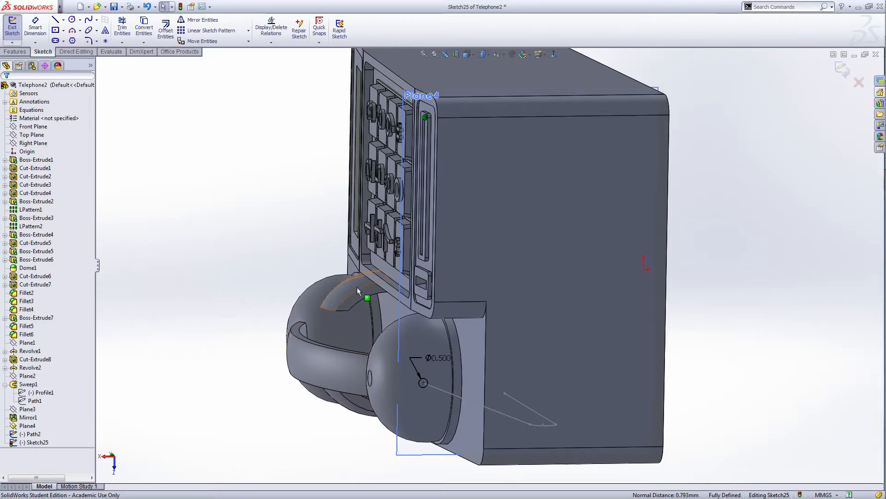
click(843, 69)
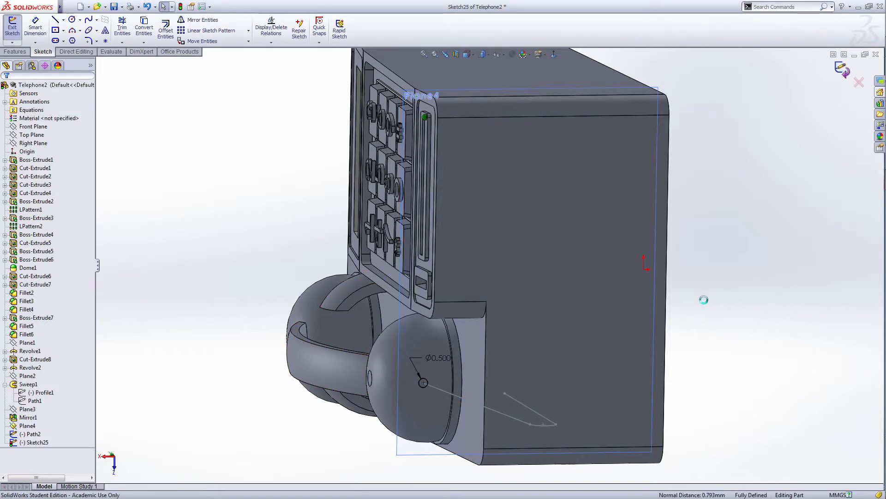
Rename the circle sketch on Plane4 as Profile2.
mouse_move(702, 300)
middle_down()
mouse_move(726, 283)
mouse_move(741, 285)
mouse_move(727, 286)
middle_up()
scroll(727, 286, up, 5)
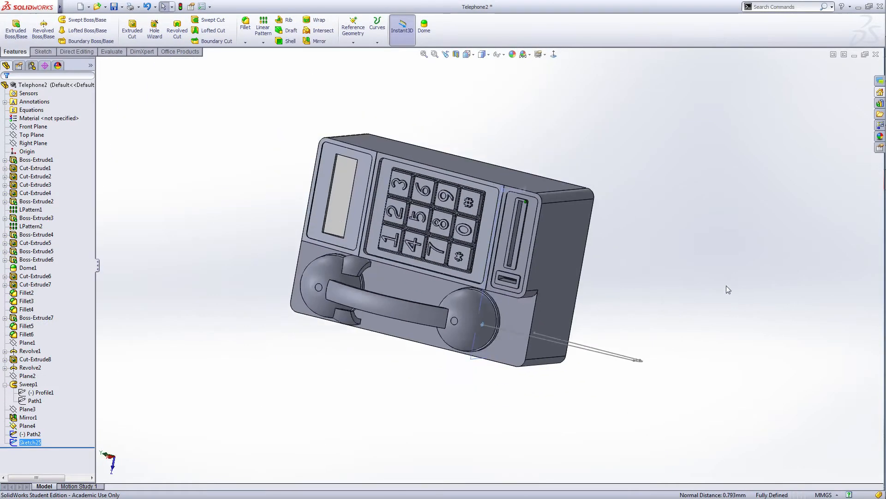
click(26, 442)
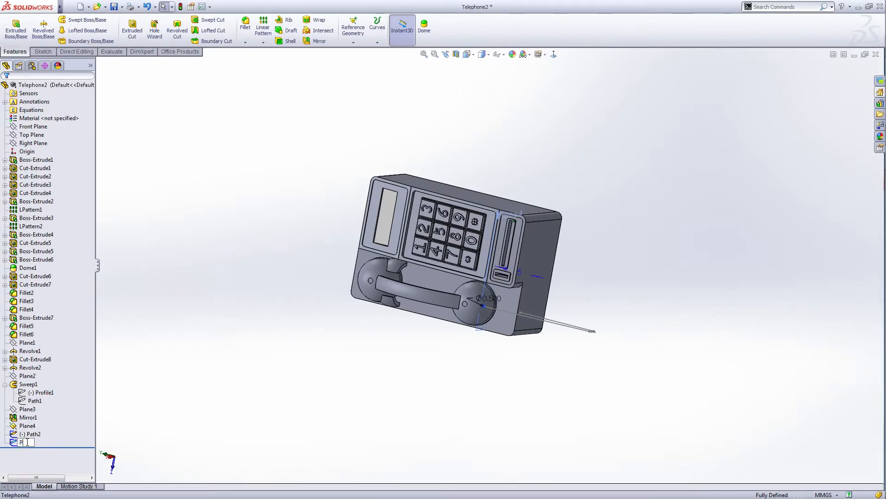
text(Profile2)
click(112, 427)
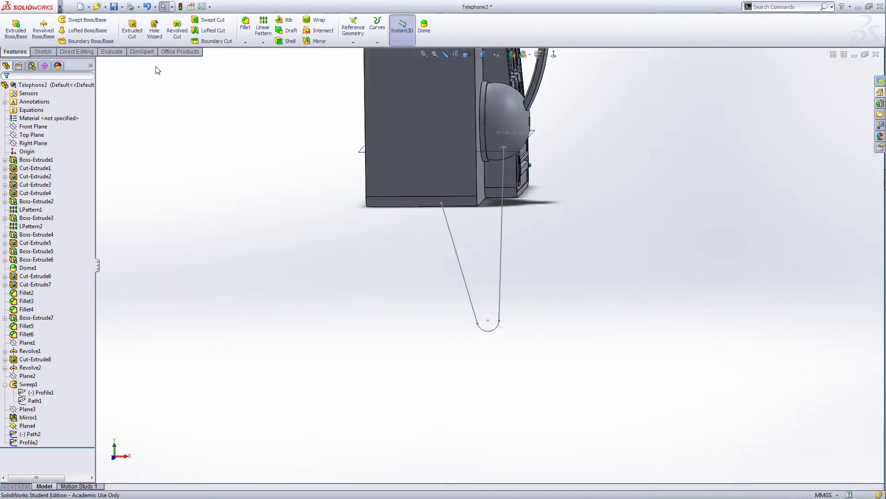
Create the telephone cord as a swept boss with Profile2 as the profile and Path2 as the path.
click(85, 20)
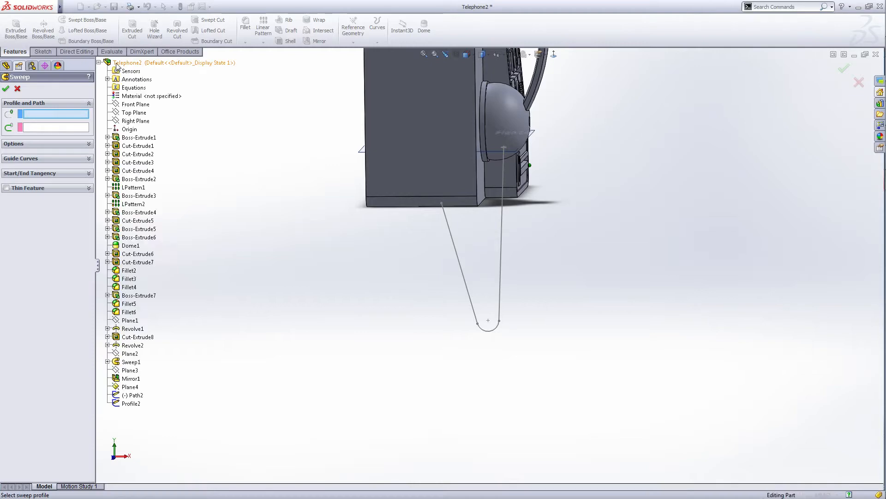
click(99, 62)
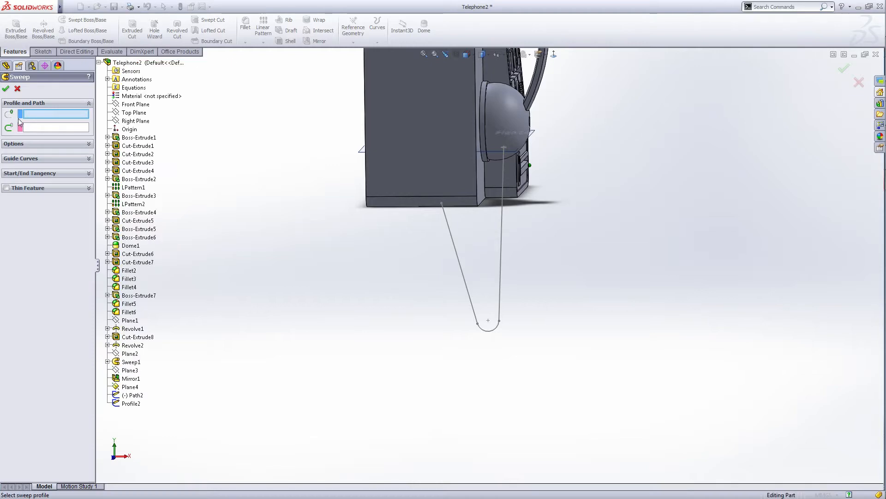
click(132, 405)
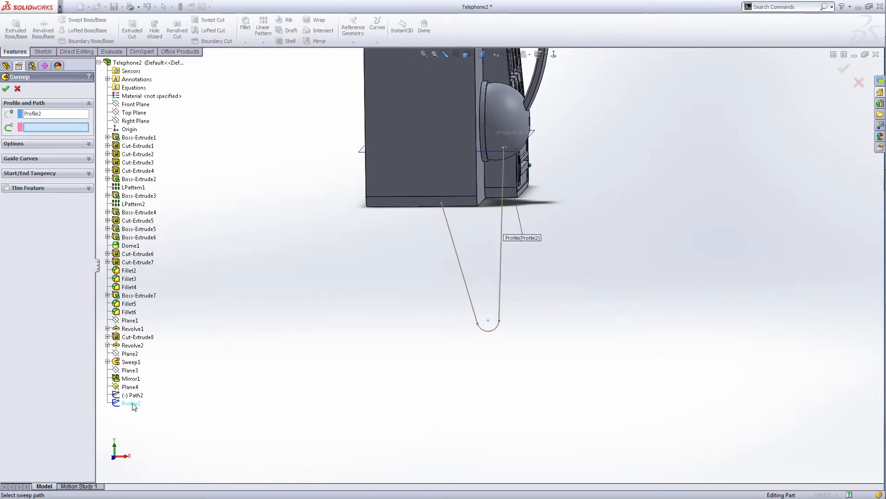
click(135, 397)
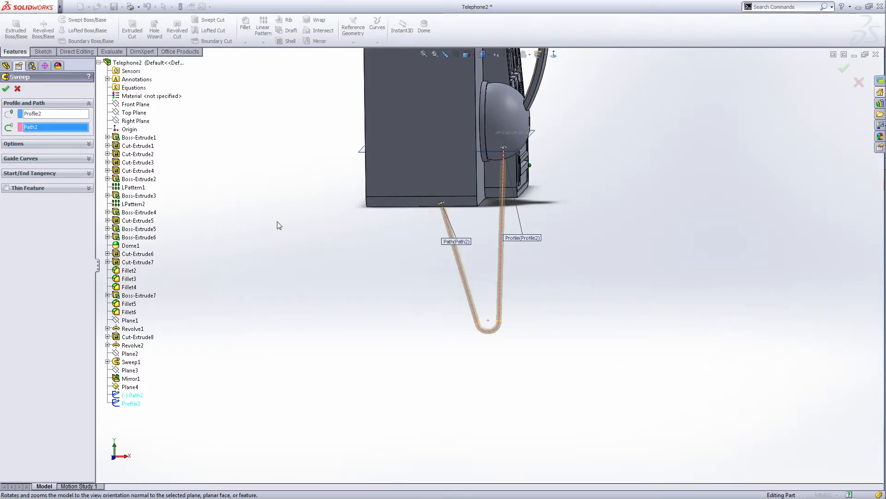
click(6, 90)
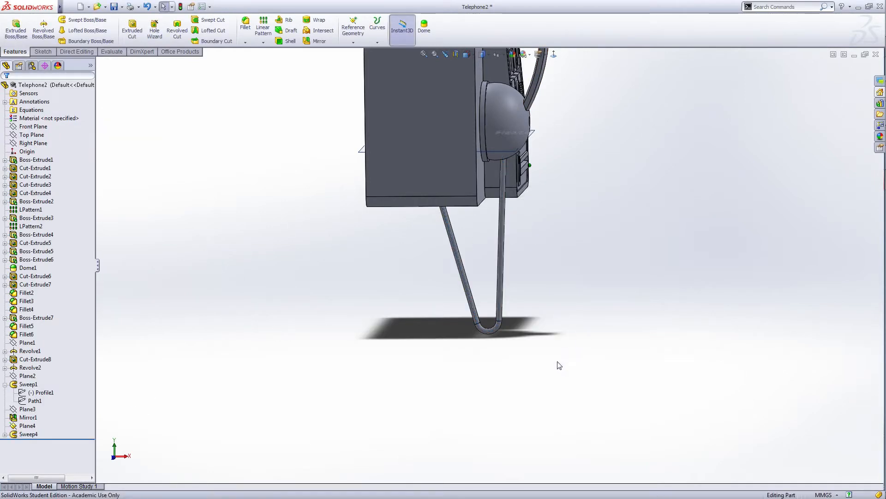
Hide Plane4 in the model.
middle_drag(559, 365, 513, 187)
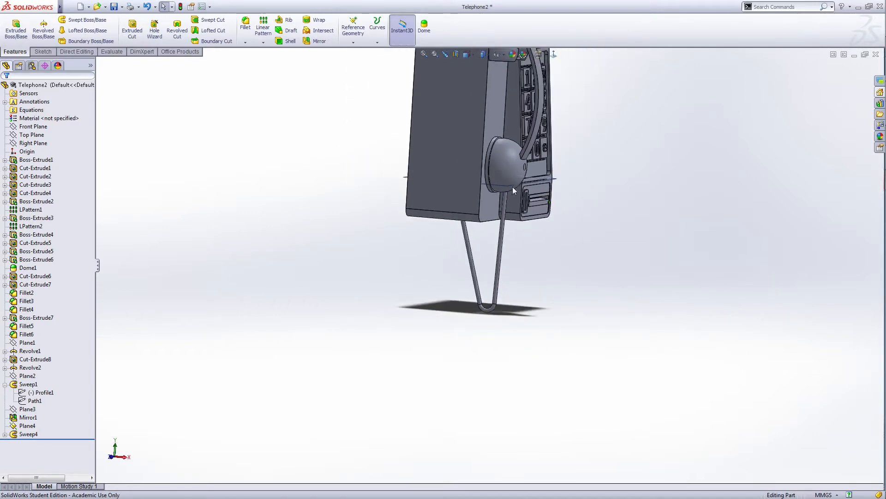
scroll(514, 190, down, 3)
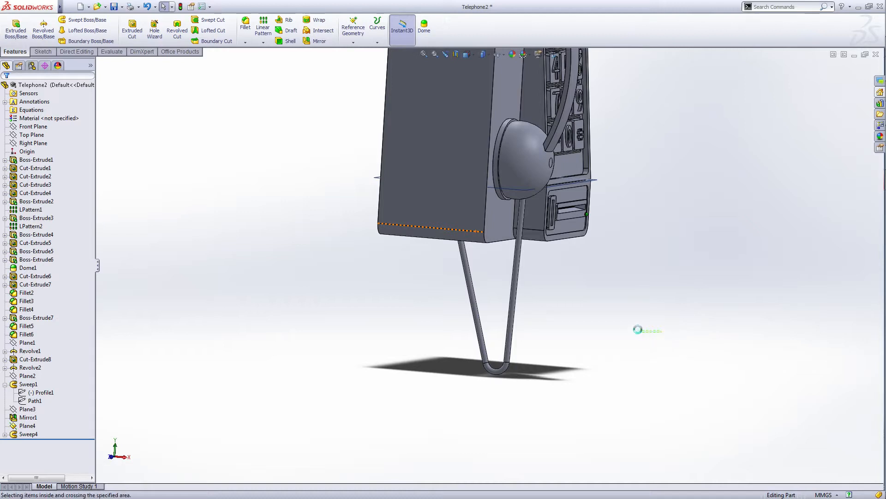
click(28, 426)
right_click(32, 429)
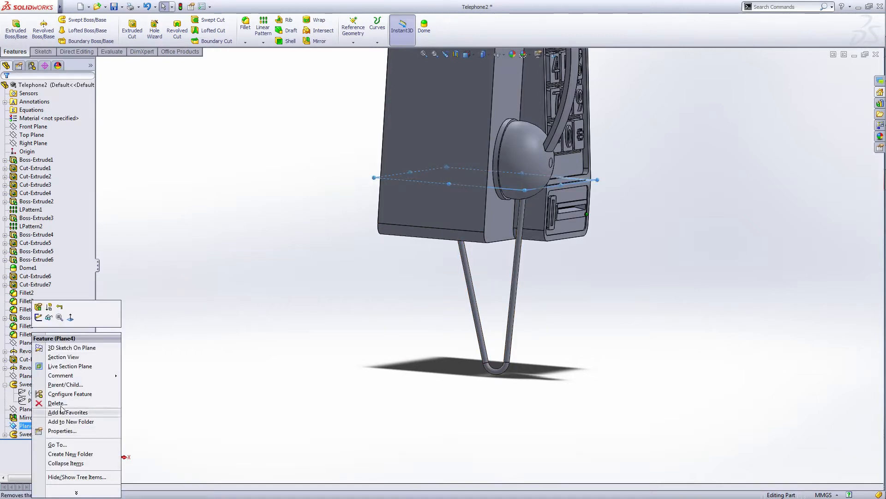
click(48, 317)
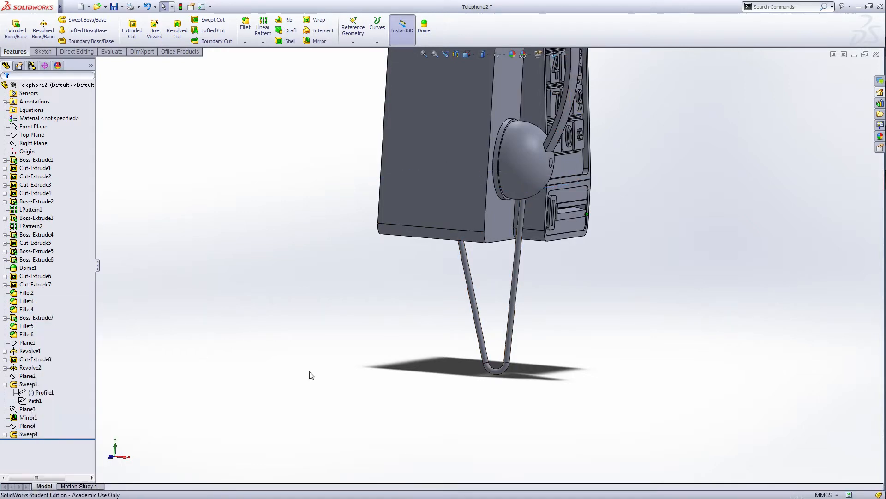
Start an extruded boss sketch on the phone's bottom face and draw a corner rectangle about 9.82 by 20 mm from the rear corner.
middle_drag(583, 398, 640, 334)
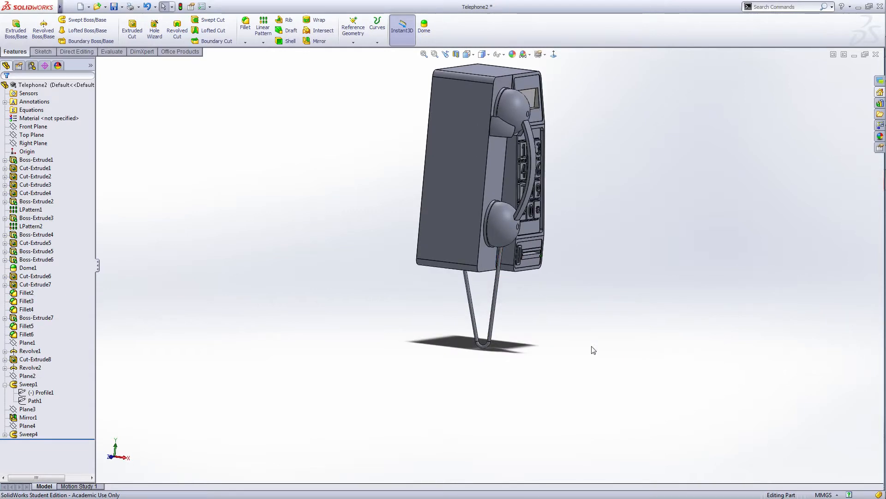
middle_drag(594, 350, 586, 307)
middle_drag(631, 350, 590, 345)
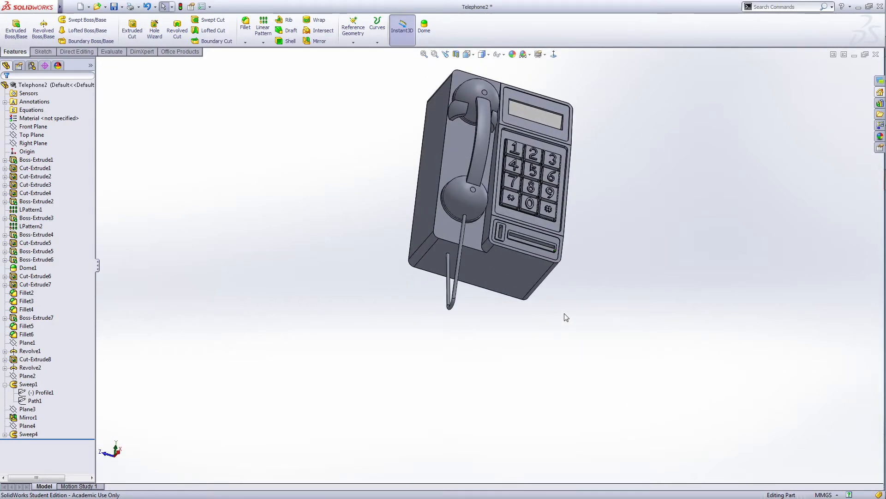
click(512, 275)
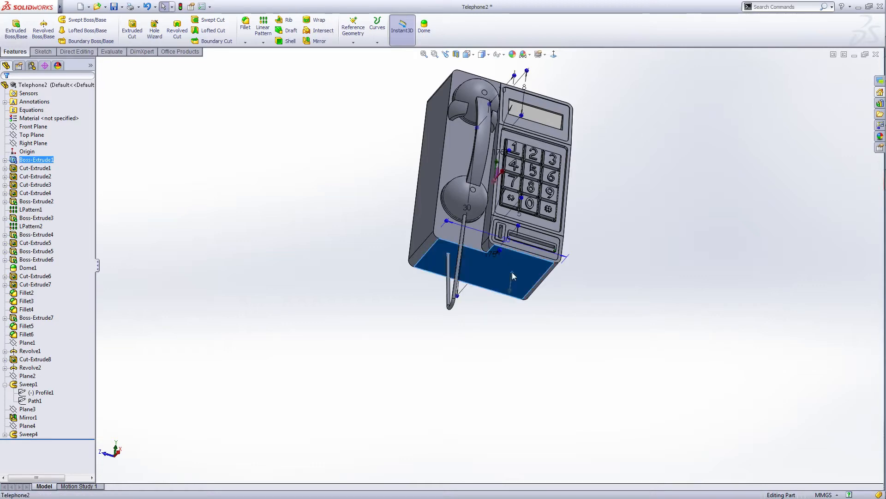
click(9, 37)
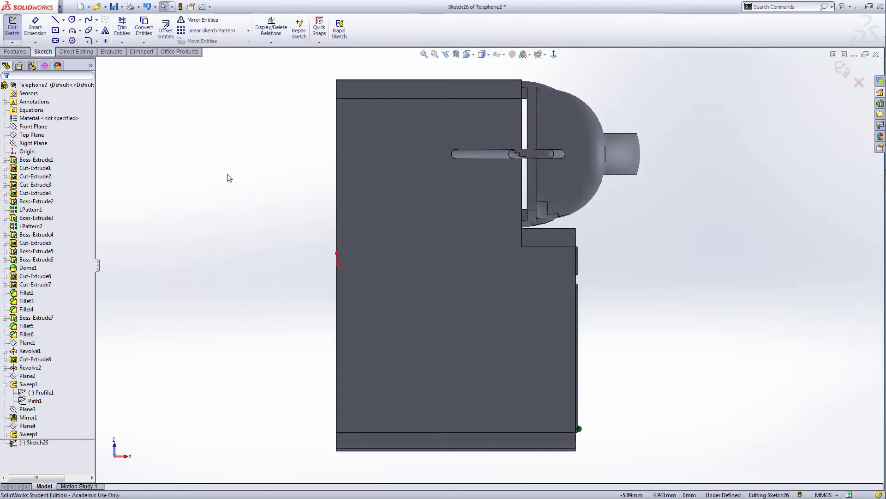
right_click(228, 175)
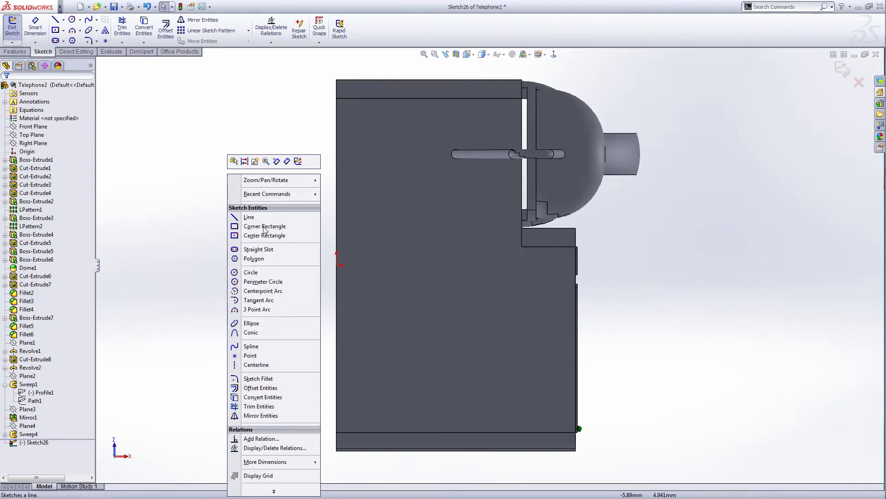
click(235, 227)
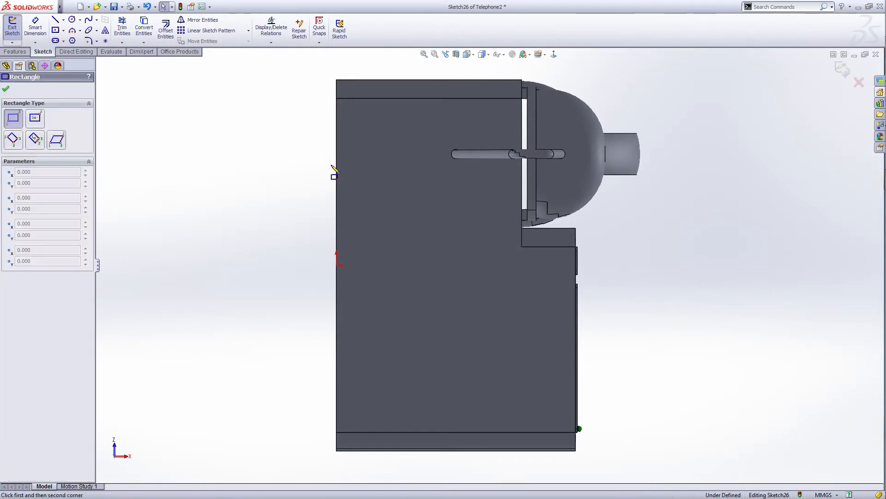
click(337, 80)
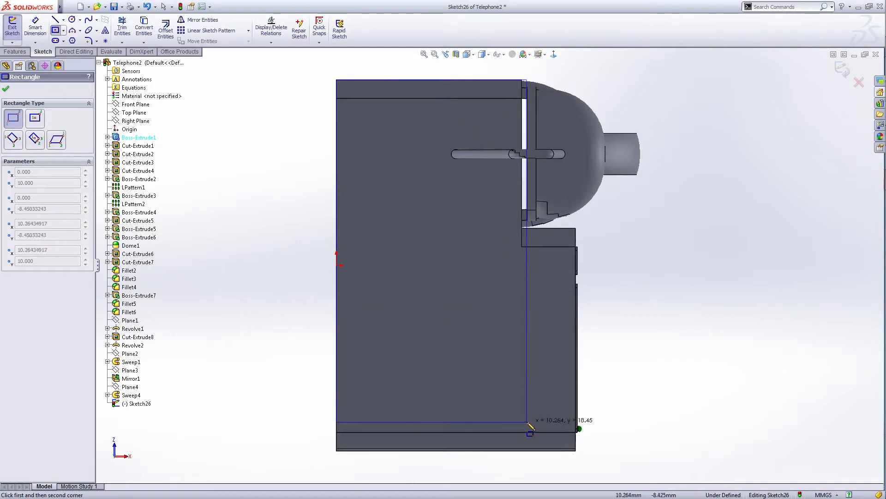
click(519, 450)
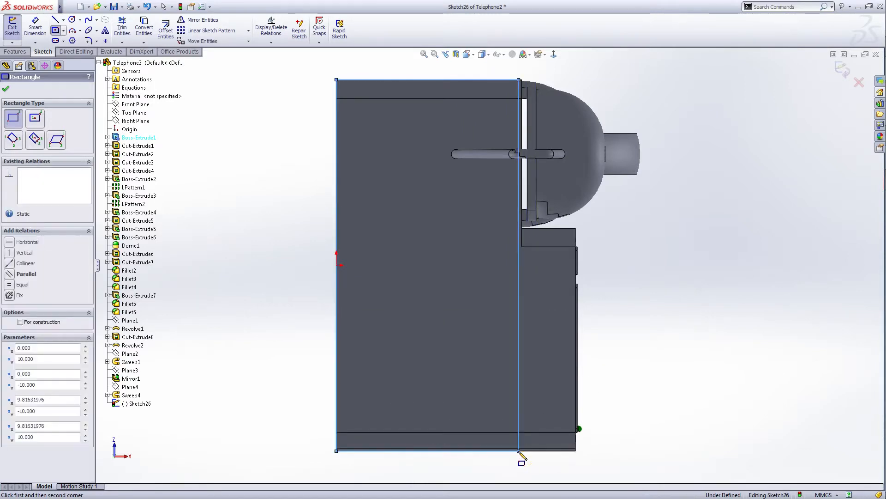
Dimension the rectangle's width between its two long sides to 10 mm.
right_click(519, 451)
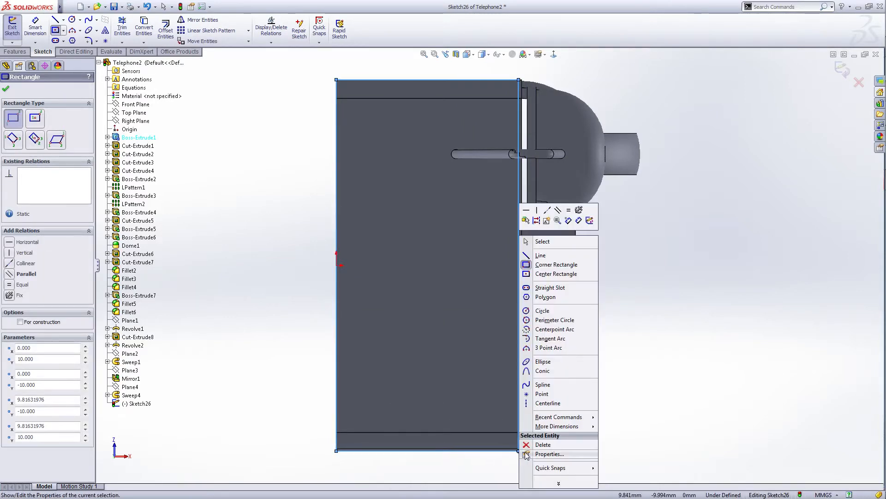
click(579, 220)
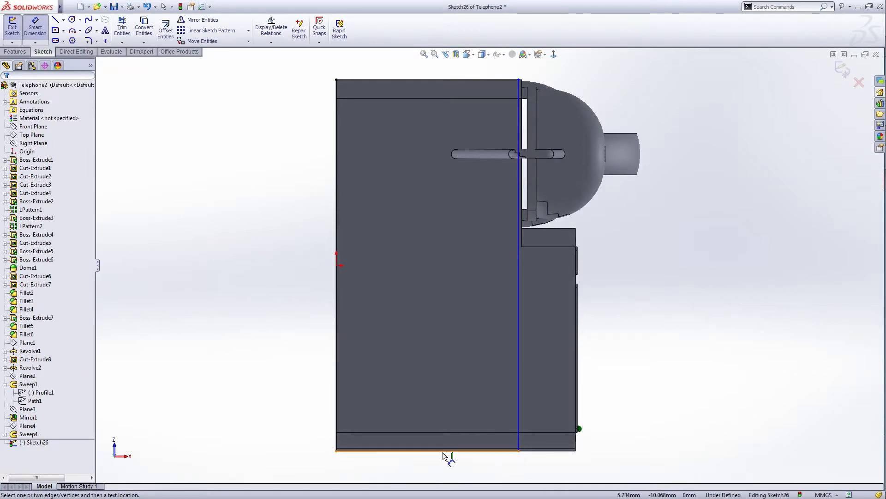
click(337, 376)
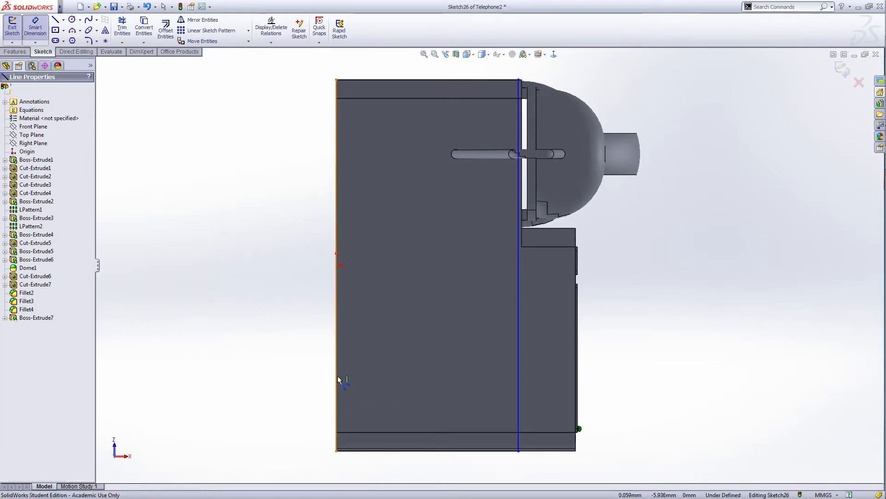
click(518, 393)
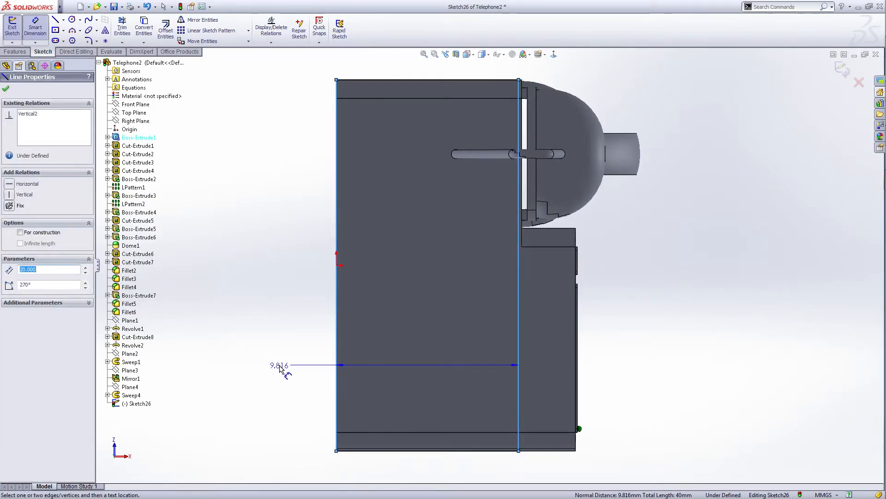
click(277, 364)
text(10)
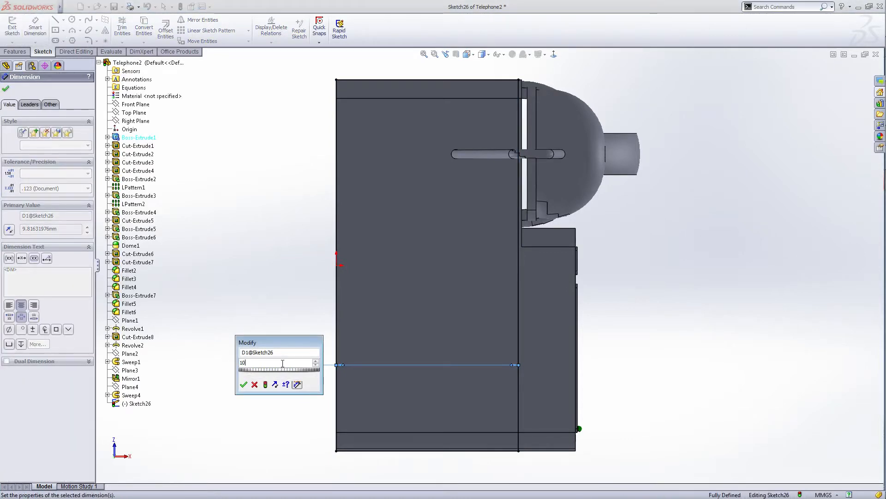
key(Return)
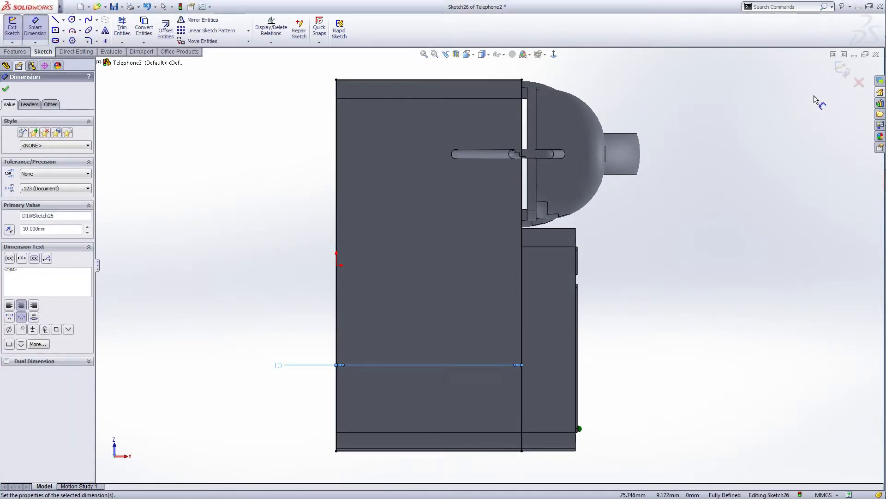
Exit the sketch and extrude the rectangle 2 mm downward from the phone's bottom as a blind boss merged with the body.
click(842, 69)
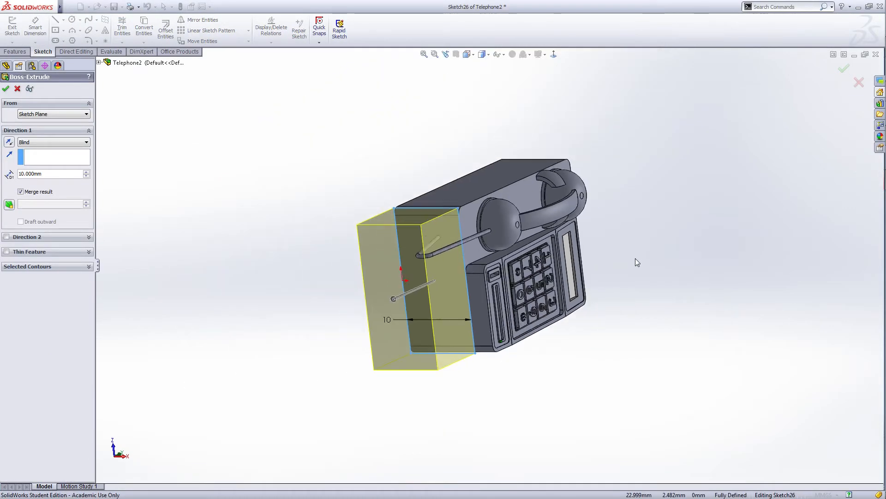
middle_drag(671, 322, 609, 347)
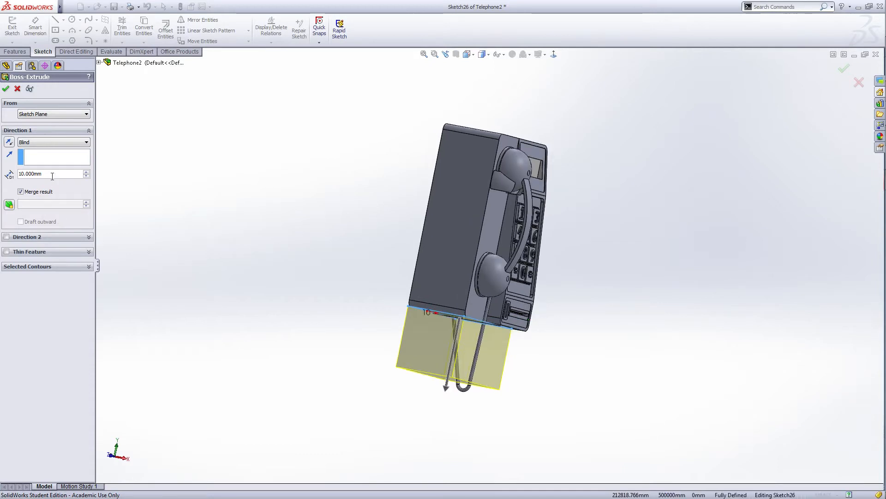
text(2)
key(Return)
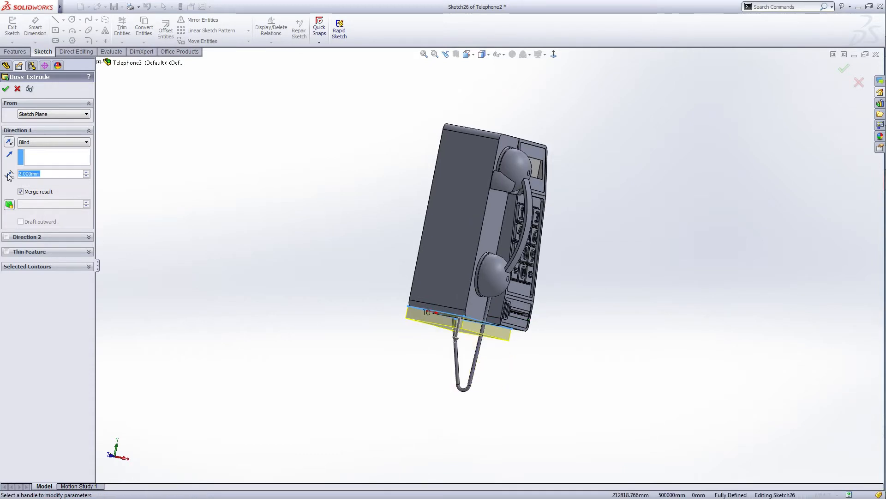
click(6, 89)
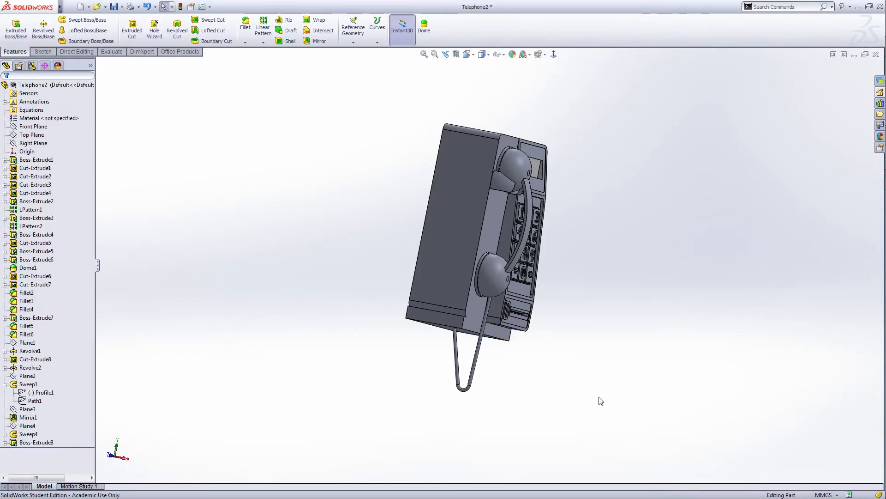
Start an extruded boss sketch on the base block's bottom face and draw a full-depth corner rectangle about 2.24 by 20 mm along the rear edge.
middle_drag(602, 401, 579, 426)
middle_drag(452, 417, 481, 310)
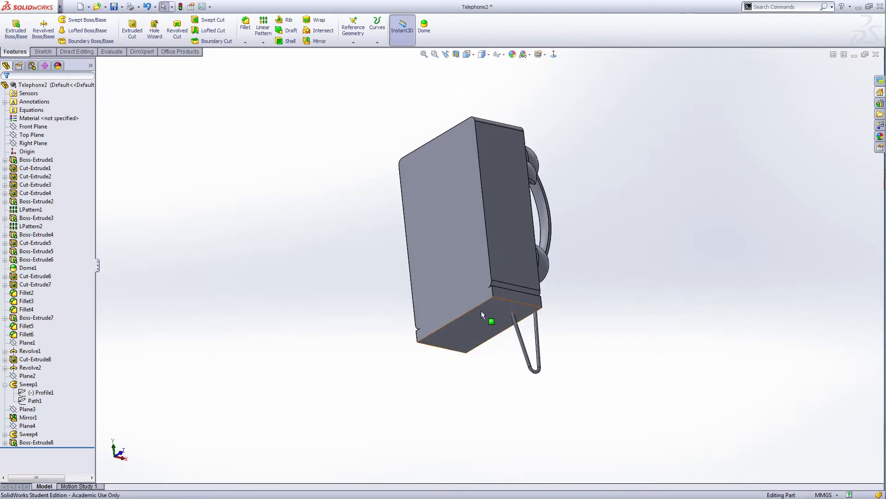
click(482, 313)
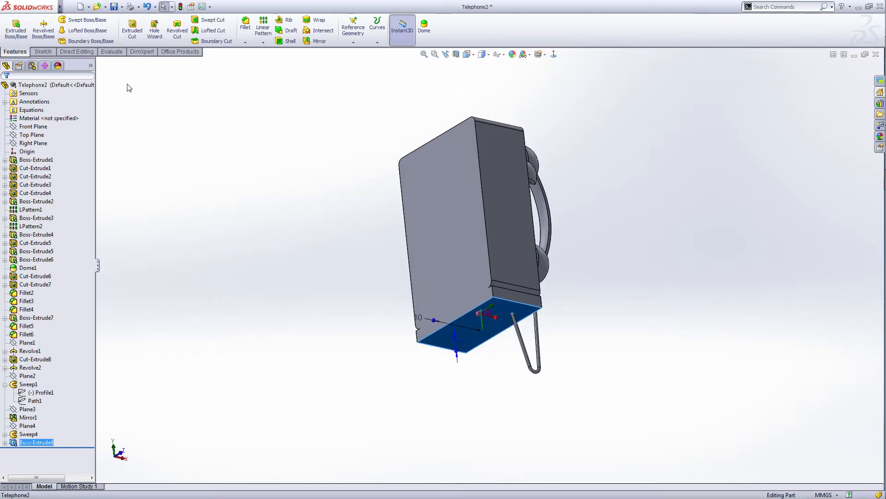
click(27, 36)
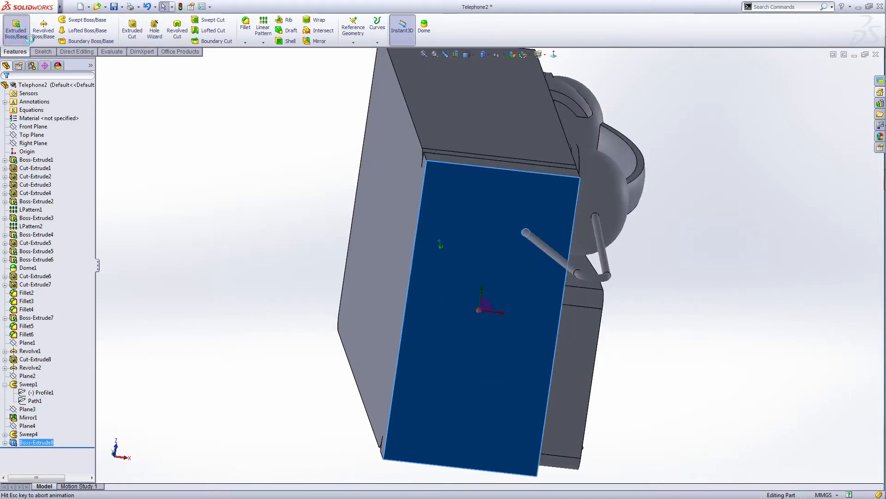
right_click(258, 203)
click(266, 209)
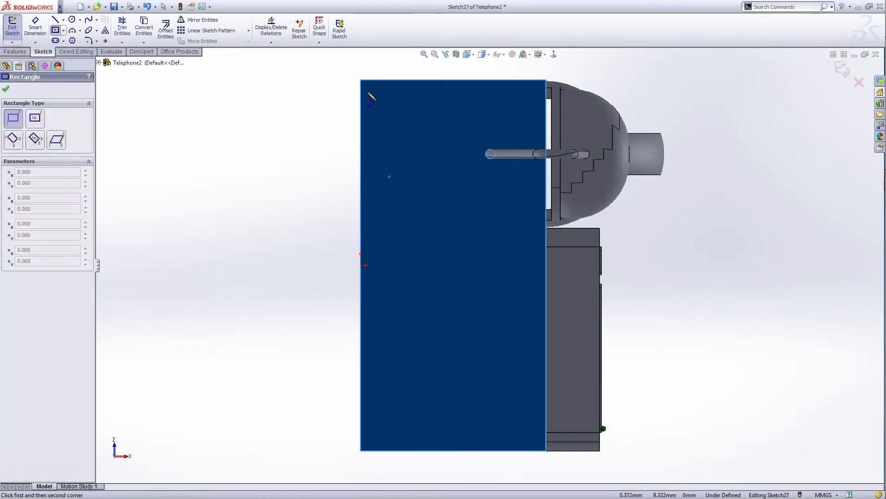
click(361, 81)
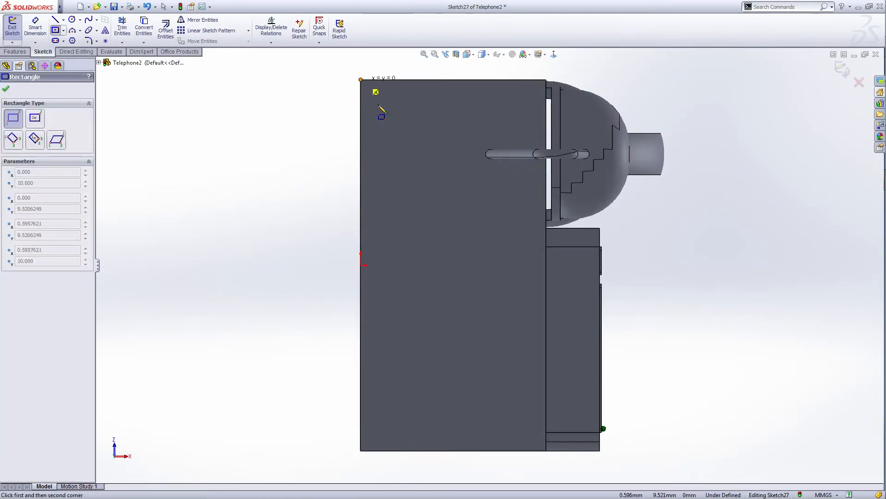
click(403, 451)
Dimension the narrow rectangle's short side to 2 mm.
right_click(402, 450)
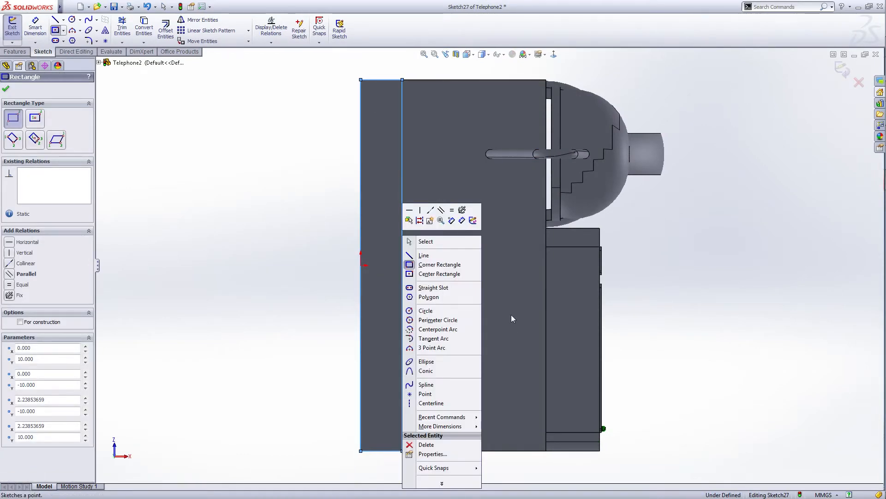
click(462, 220)
click(382, 80)
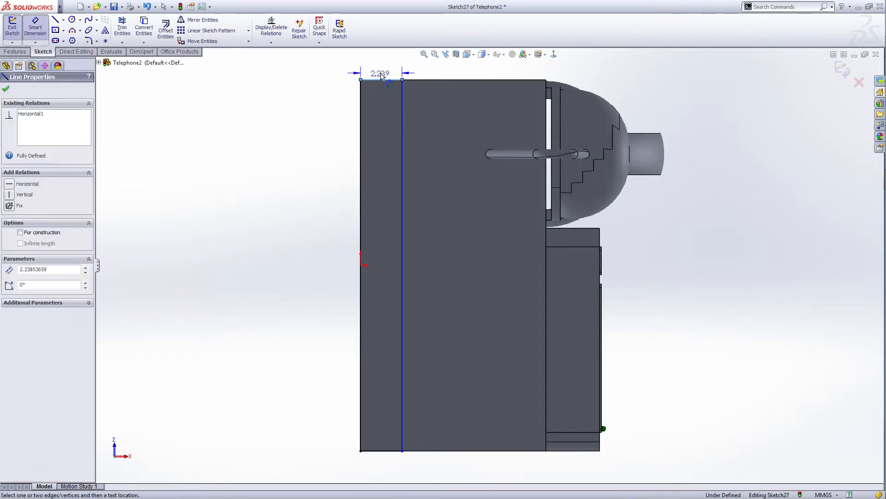
click(383, 66)
text(2)
key(Return)
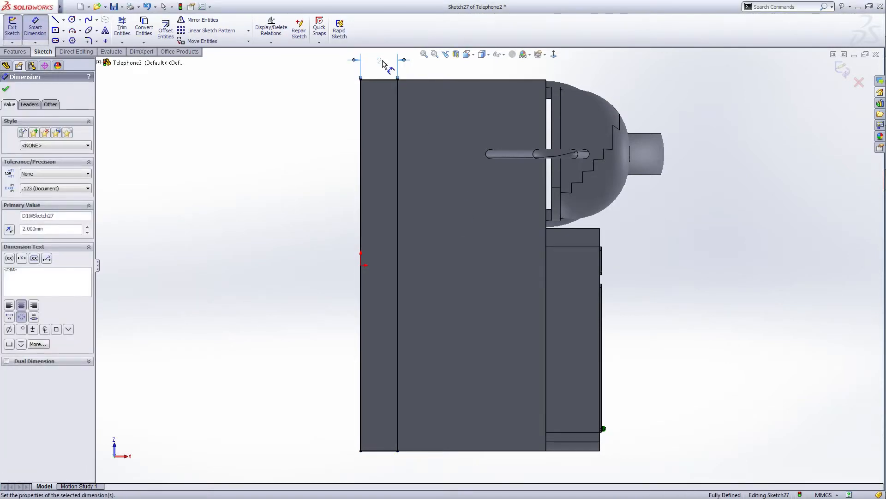
Exit the sketch and extrude the narrow rectangle 40 mm downward as a blind boss merged with the body.
click(842, 70)
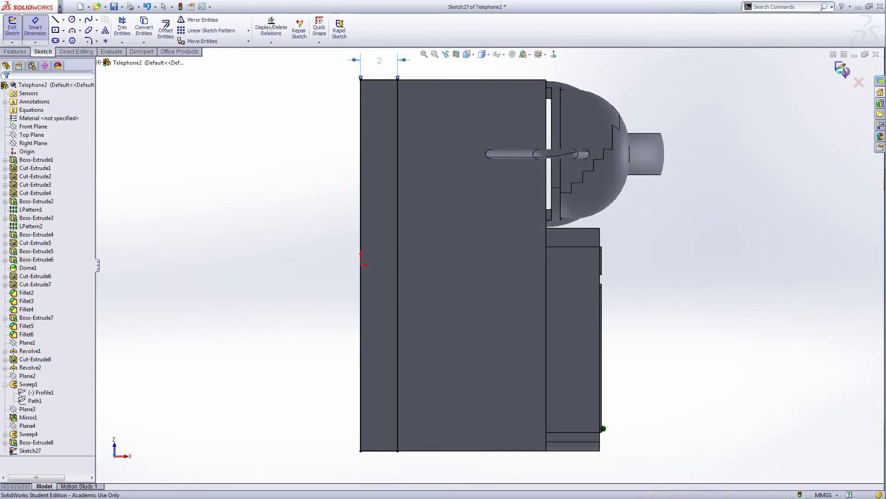
middle_drag(720, 197, 658, 307)
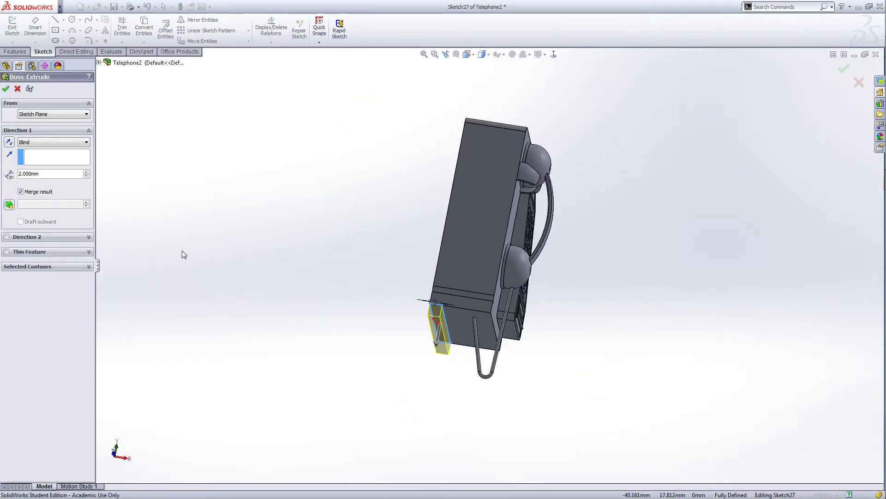
drag(49, 175, 11, 176)
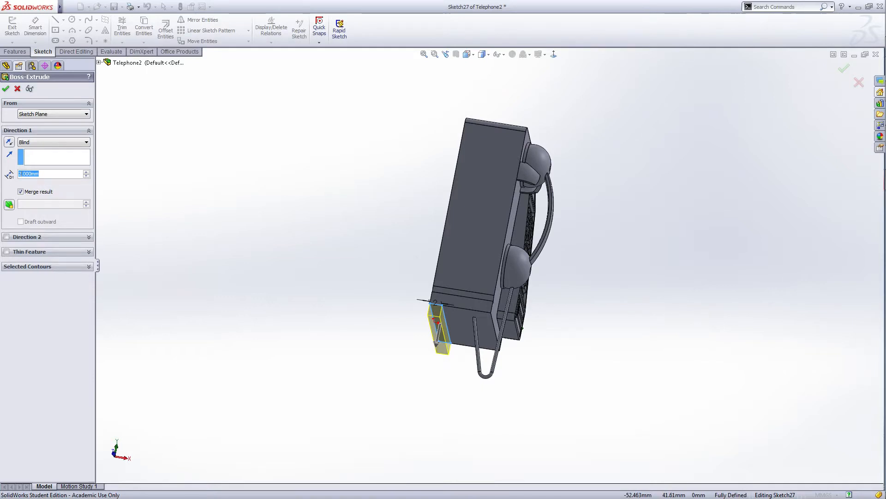
text(40)
key(Return)
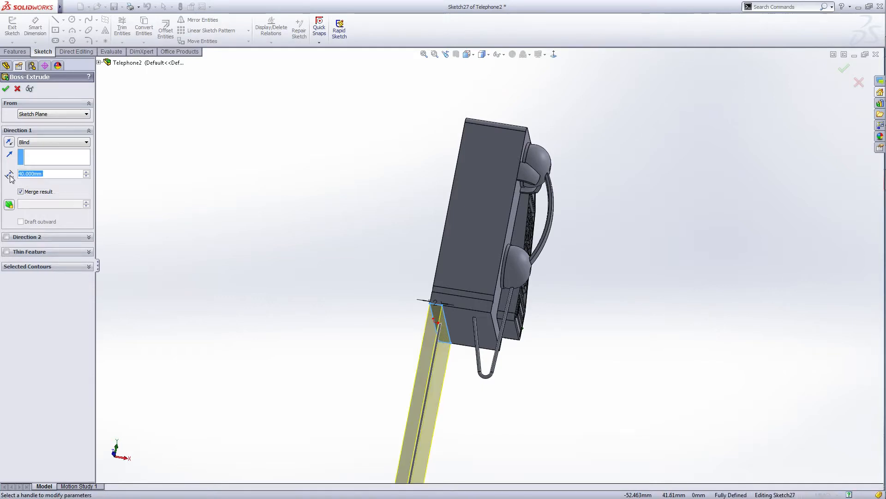
click(6, 89)
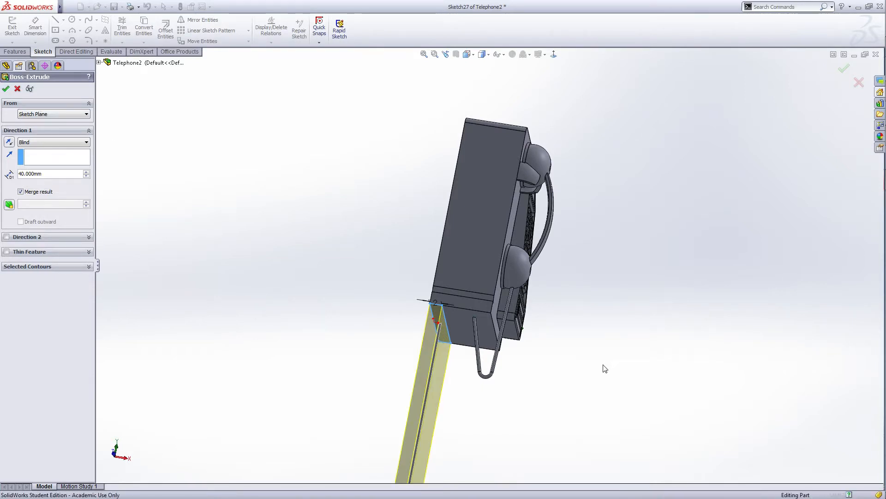
Start an extruded cut sketch on the rear panel's front face and draw a vertical centerline about 31.4 mm up from the bottom edge's midpoint.
middle_drag(633, 380, 568, 326)
scroll(486, 400, up, 3)
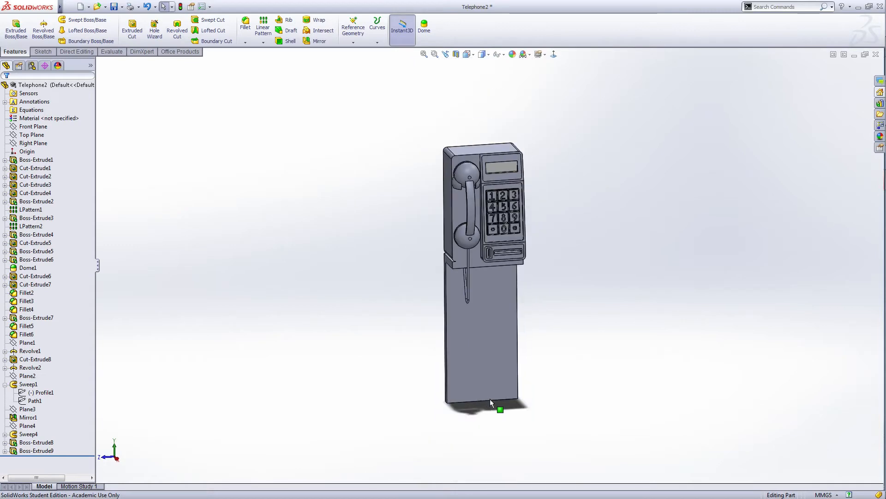
click(486, 354)
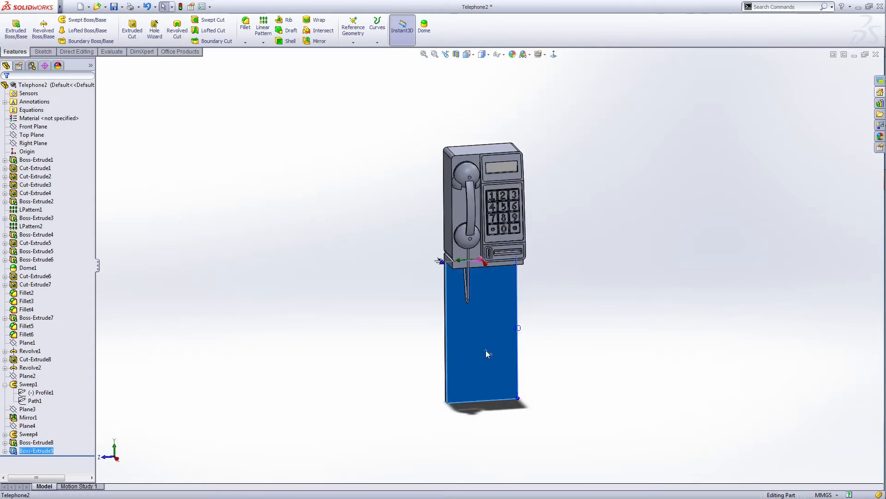
click(133, 34)
click(597, 282)
right_click(596, 281)
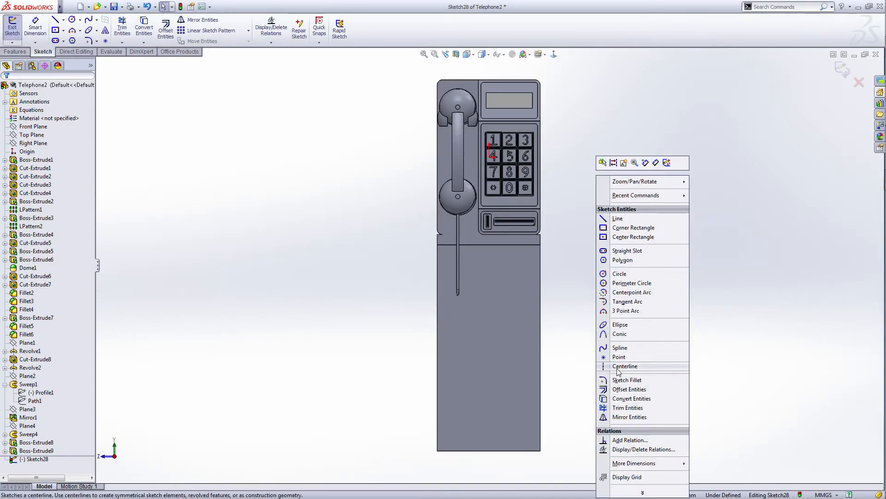
key(l)
click(489, 450)
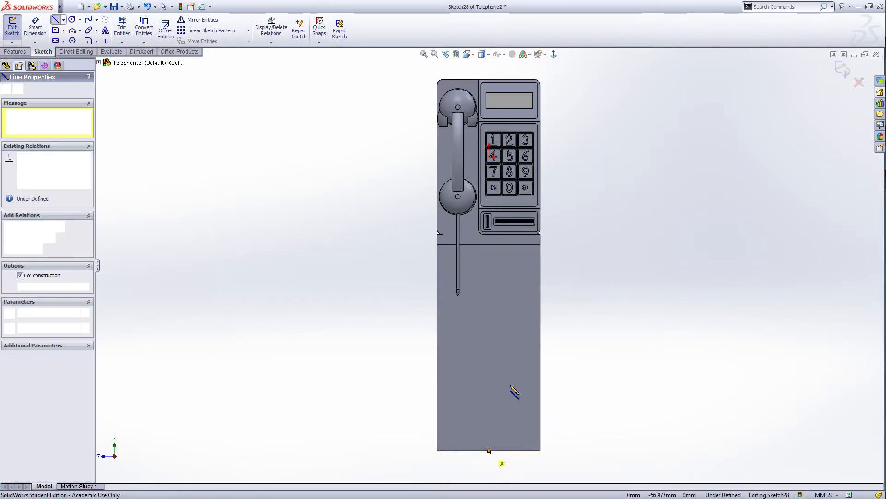
click(489, 289)
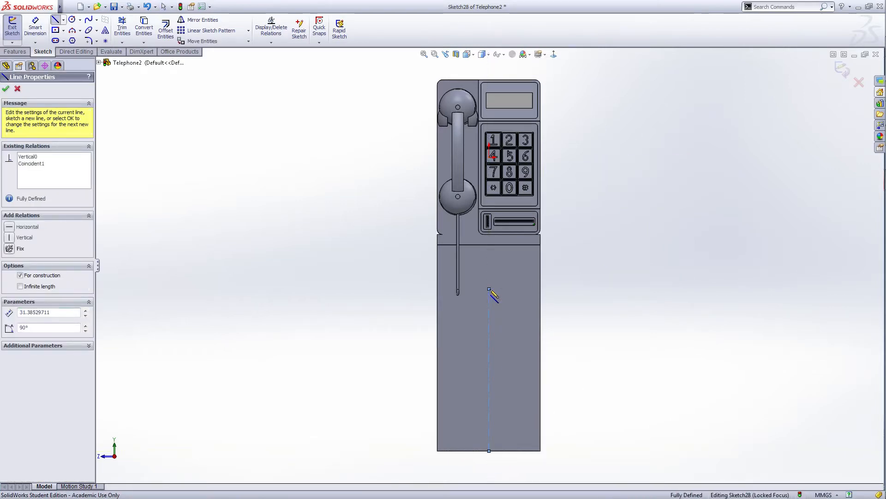
Draw a closed triangle about 13.6 mm wide and 27.4 mm high, with its apex on the centerline and its base on the panel's bottom edge.
right_click(490, 290)
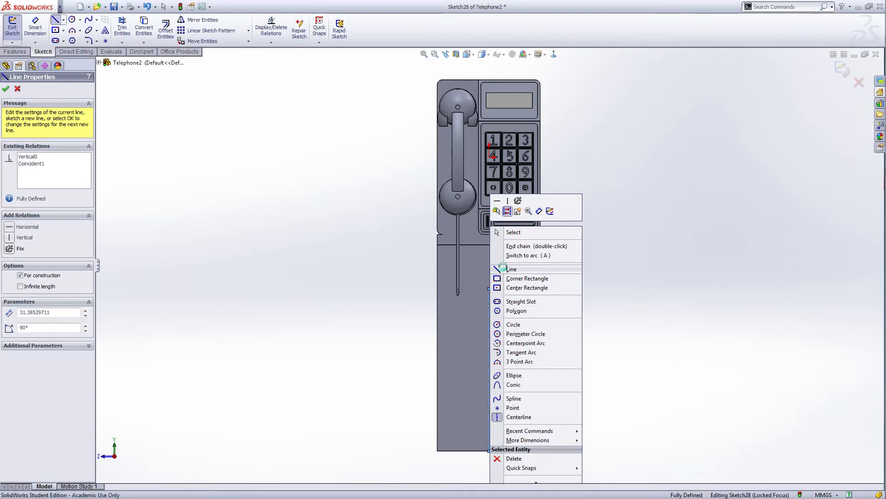
click(511, 269)
click(489, 311)
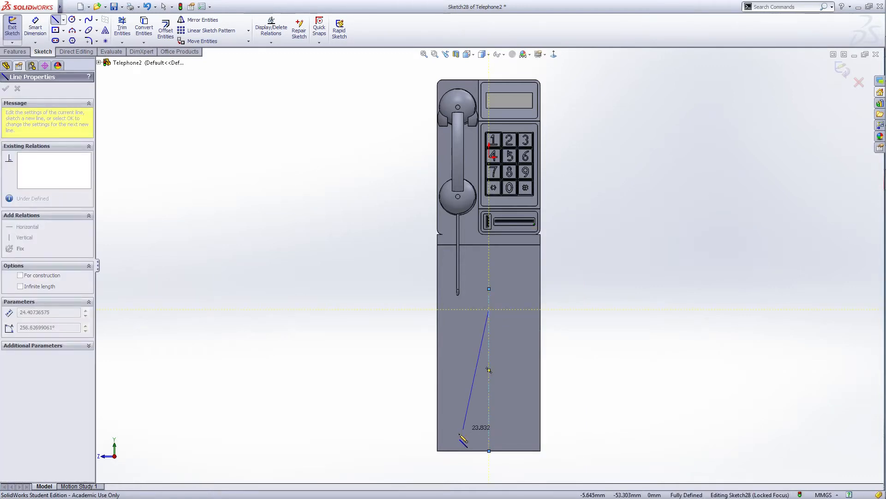
click(454, 451)
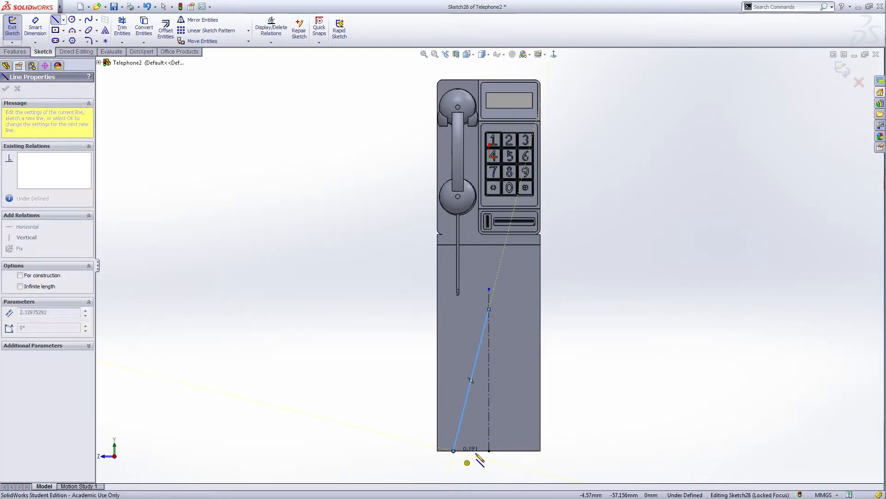
click(524, 451)
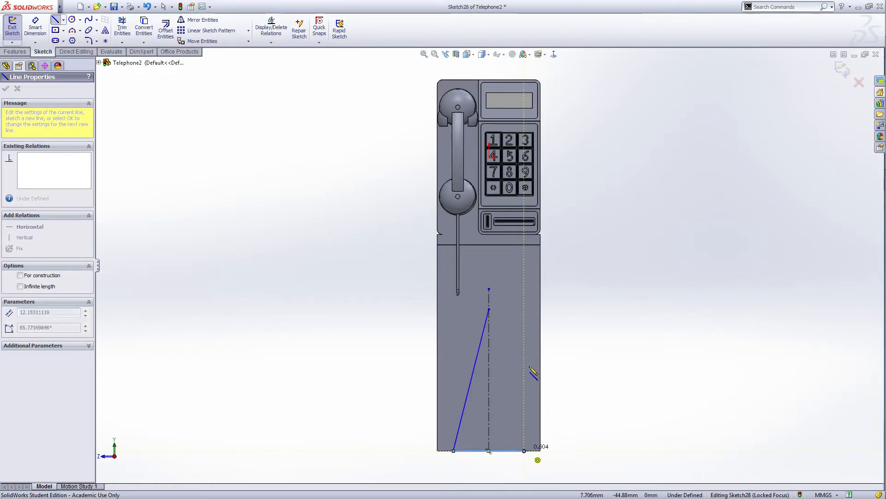
click(489, 309)
right_click(490, 310)
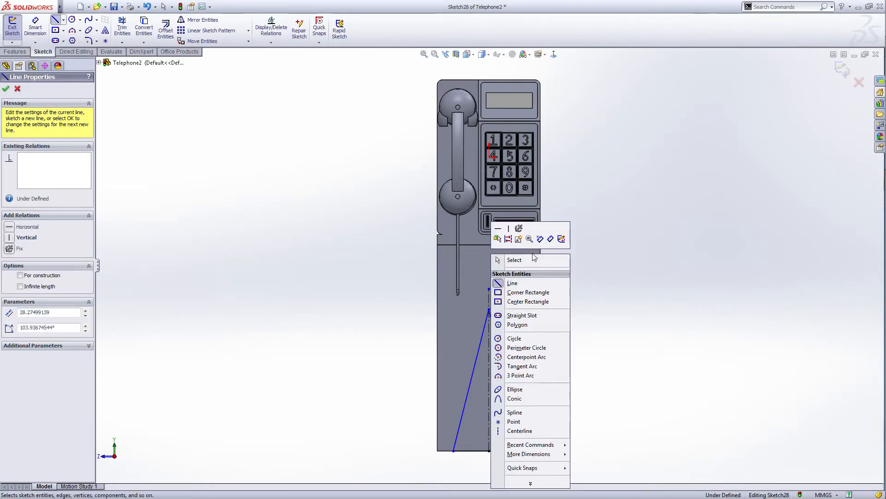
click(512, 260)
Add an Equal relation between the triangle's two slanted sides.
click(472, 379)
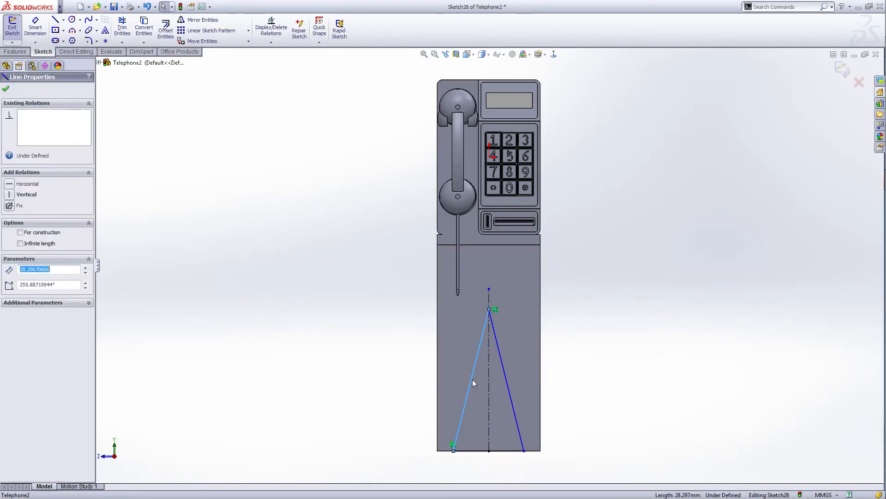
ctrl+click(512, 391)
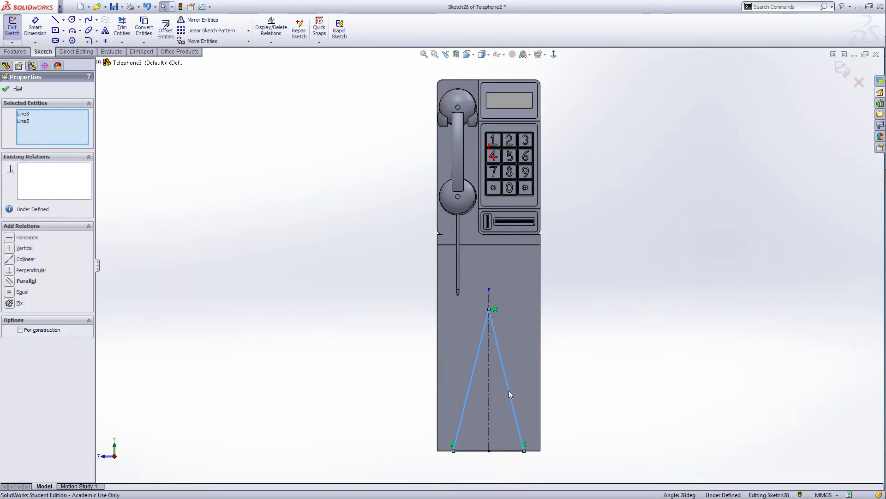
click(9, 292)
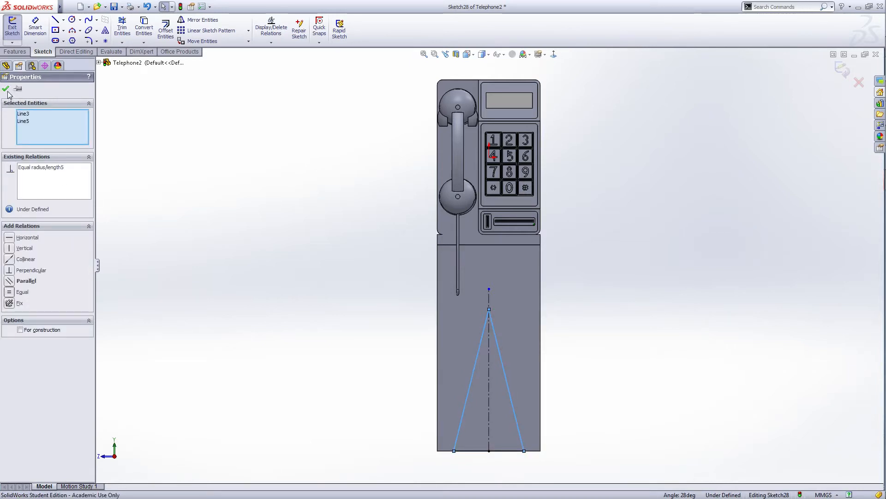
click(6, 88)
Dimension the triangle's base to 14 mm.
right_click(604, 267)
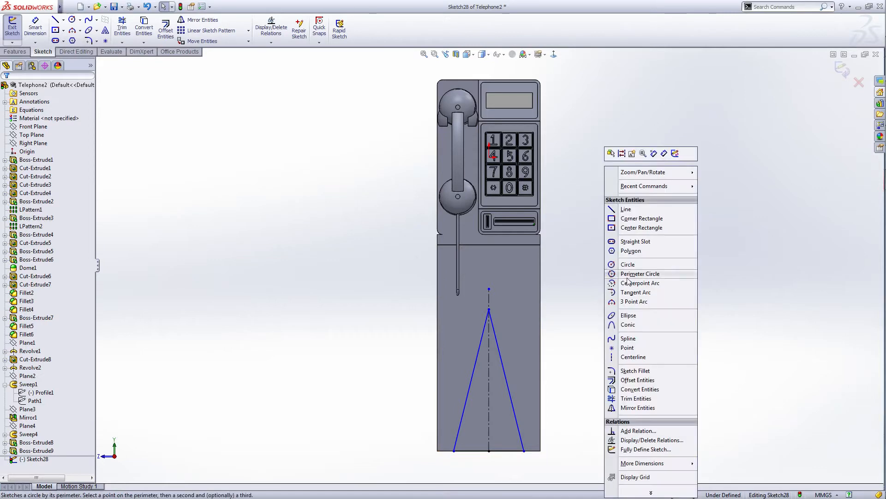
click(664, 154)
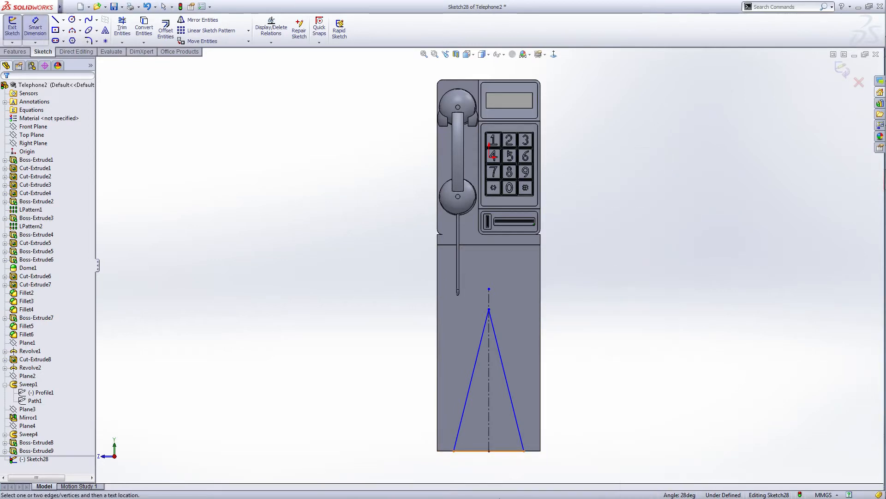
click(503, 452)
click(497, 459)
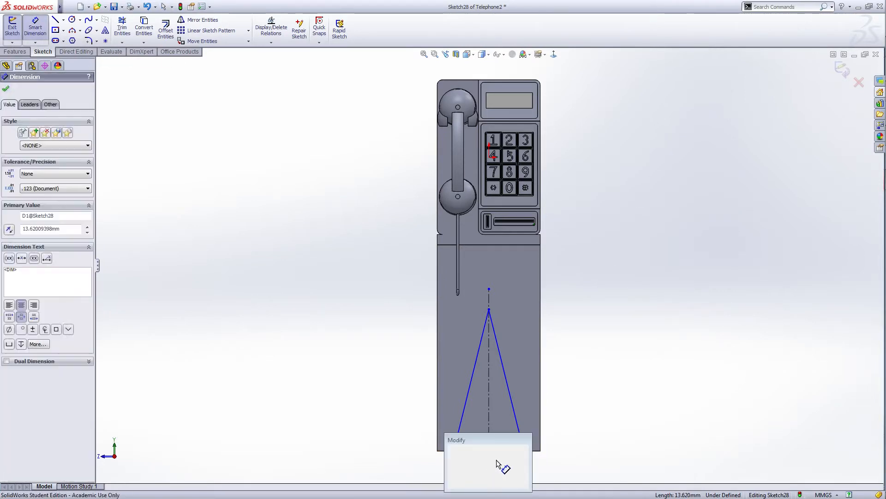
text(14)
key(Return)
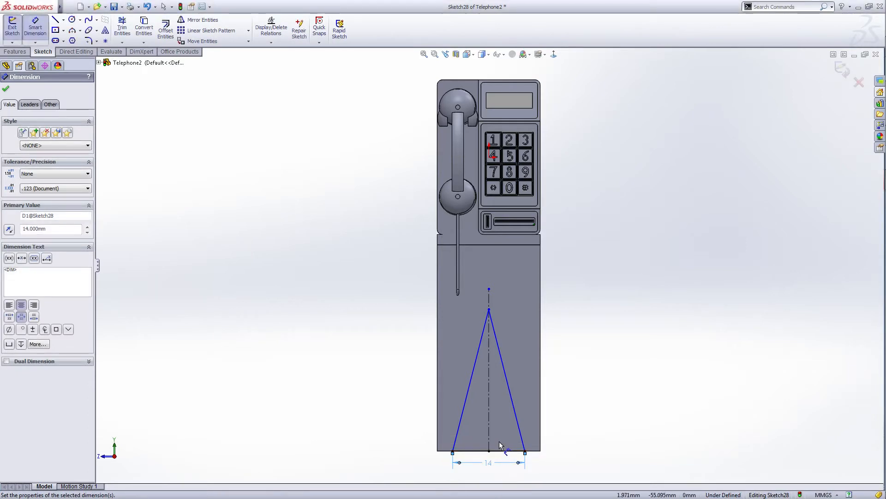
Dimension the triangle's height from its apex to the base to 25 mm.
click(489, 310)
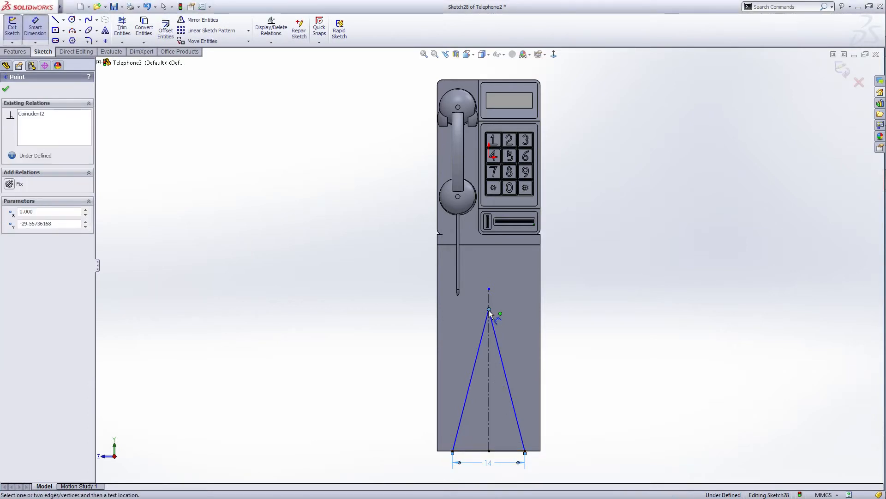
click(509, 454)
click(575, 401)
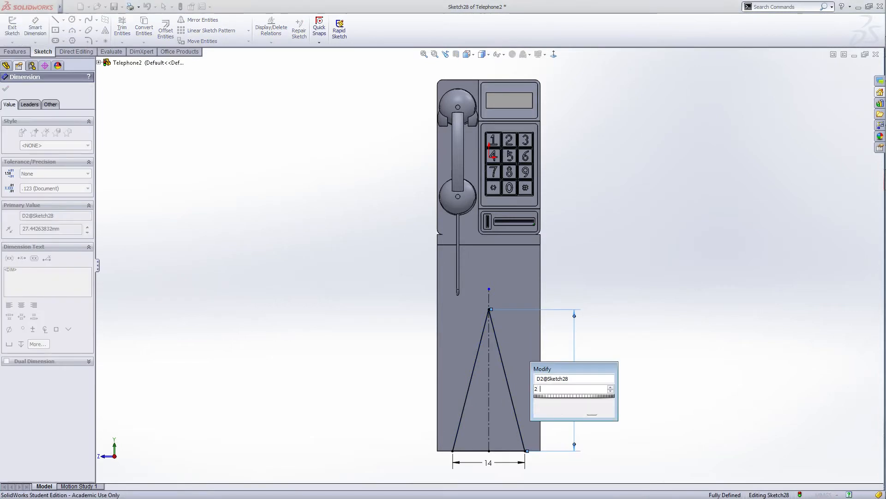
text(25)
key(Return)
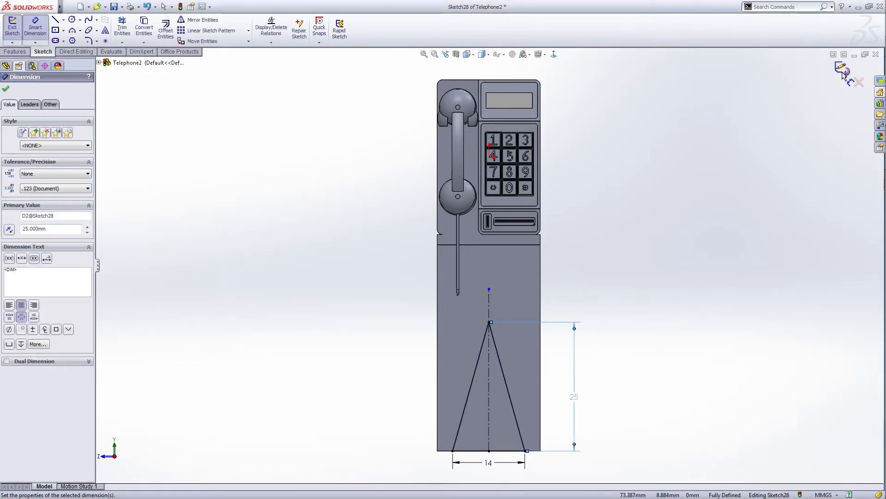
Finish the triangle sketch and extrude-cut it Through All the rear panel.
click(842, 70)
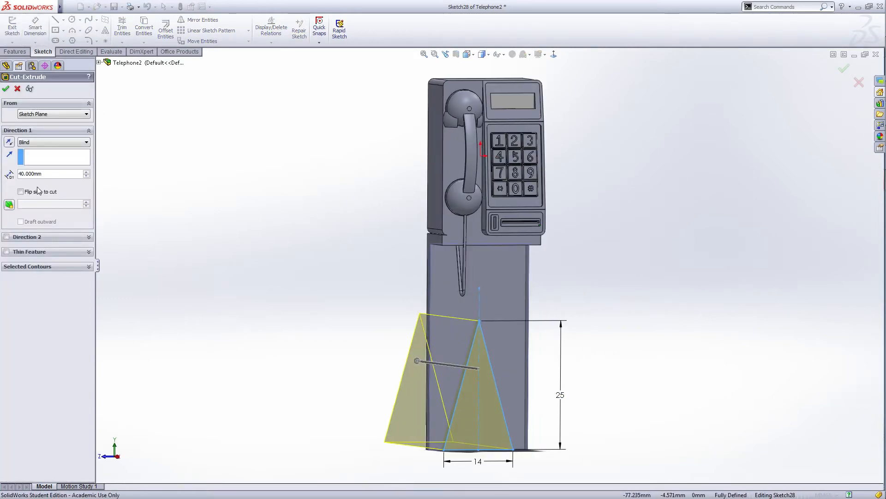
click(53, 142)
click(37, 155)
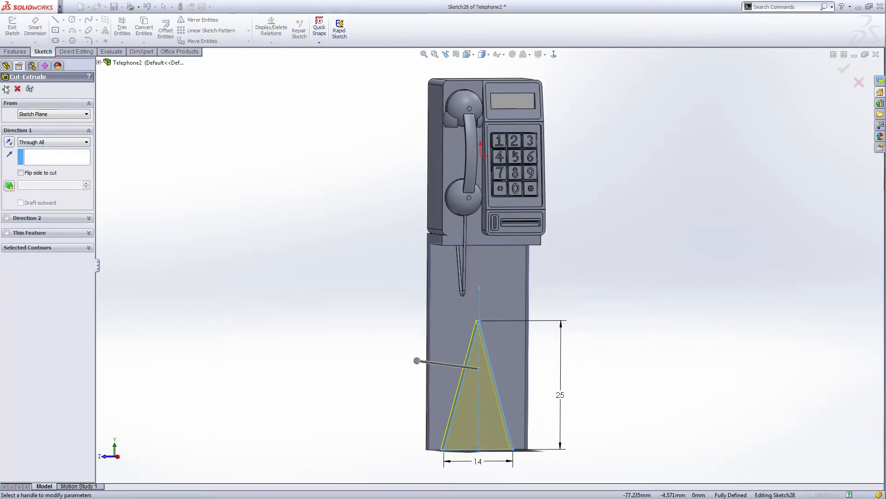
key(Return)
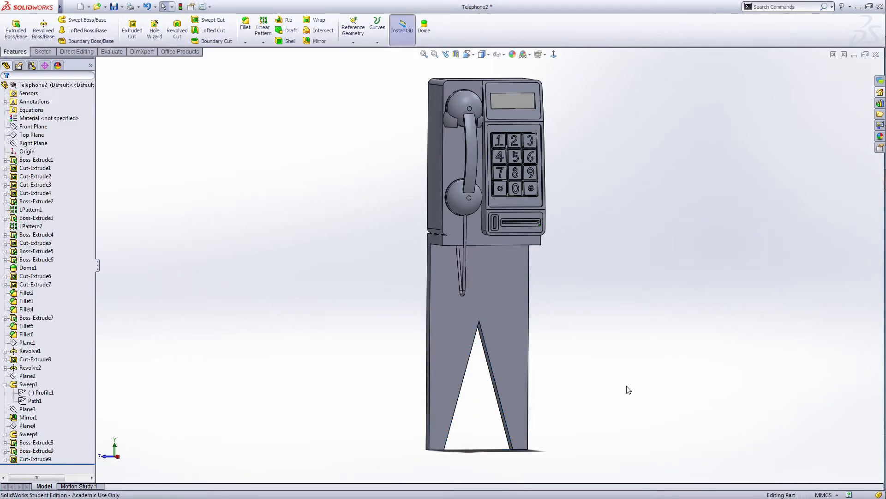
Start a sketch on the bottom face of a panel leg and draw a 20 mm centerline across both feet, midway through the panel's thickness.
middle_drag(627, 389, 597, 378)
scroll(598, 377, up, 3)
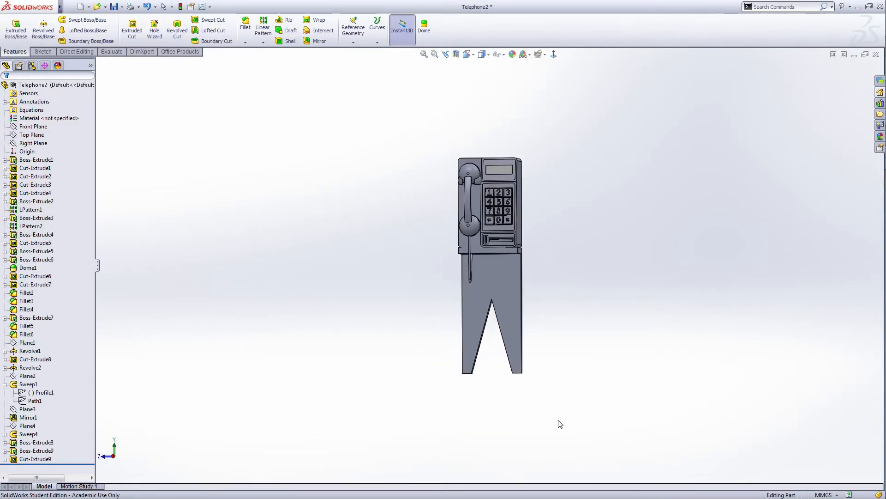
middle_drag(560, 424, 542, 305)
click(542, 304)
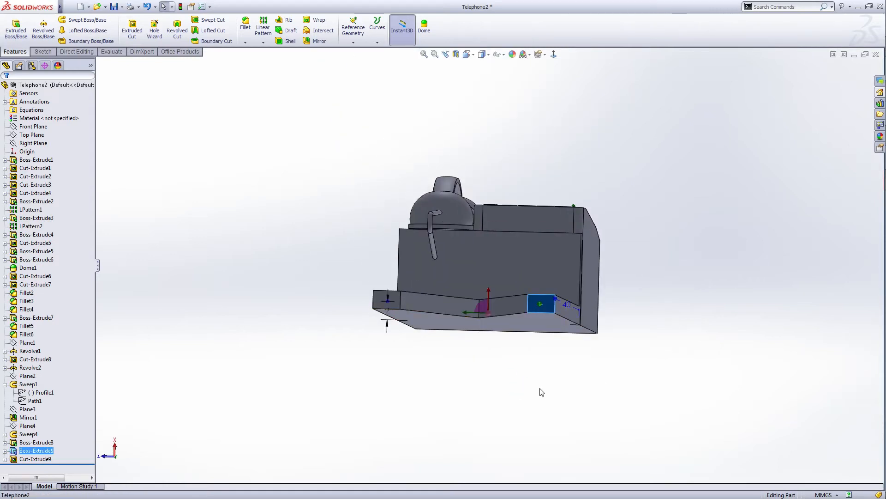
middle_drag(540, 388, 549, 392)
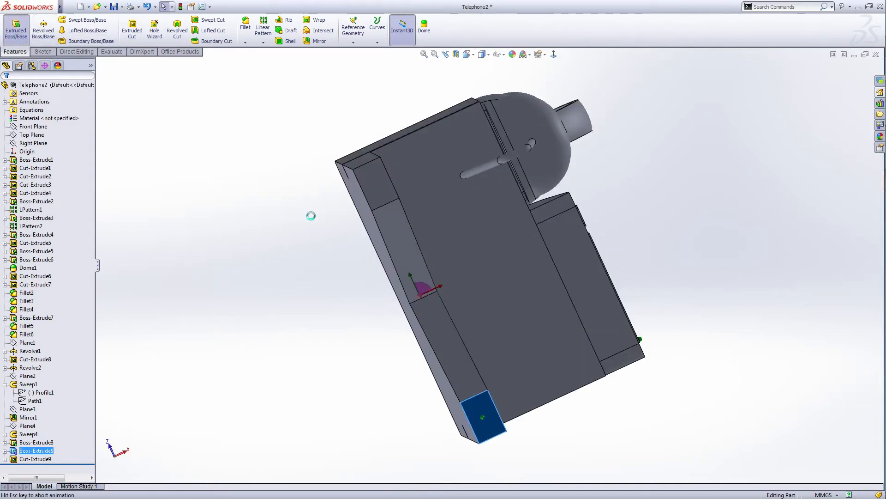
right_click(295, 270)
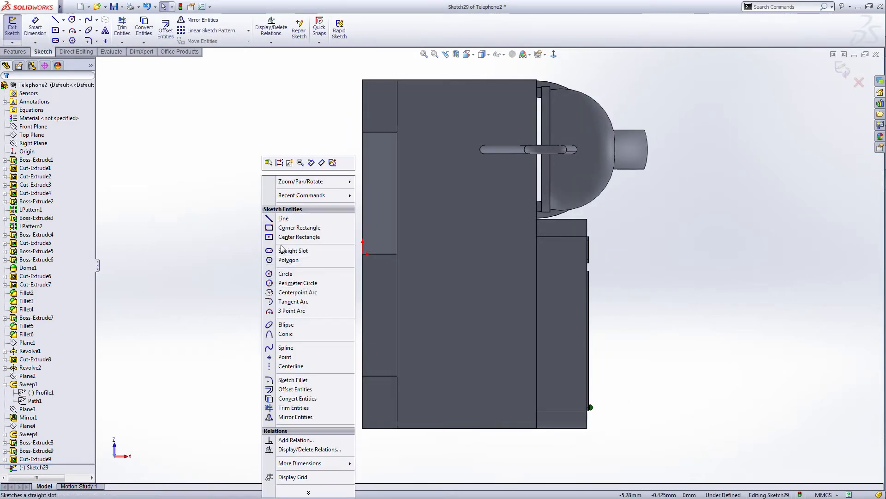
click(277, 367)
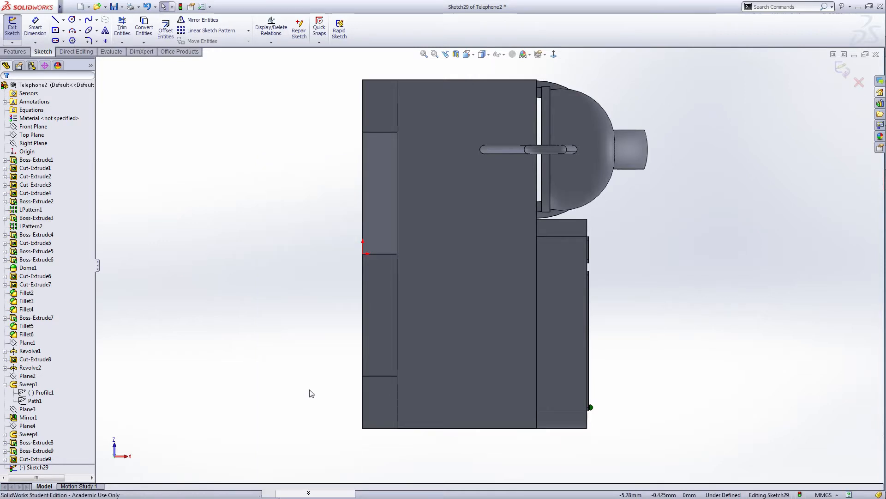
click(378, 428)
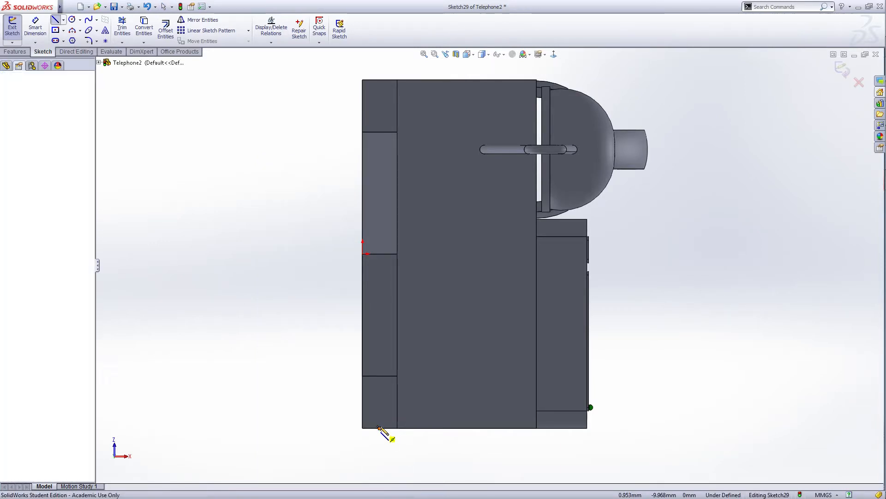
click(380, 79)
Sketch two circles centered on the centerline, one on each leg's bottom face, about 1.4 mm and 2 mm in diameter.
right_click(379, 80)
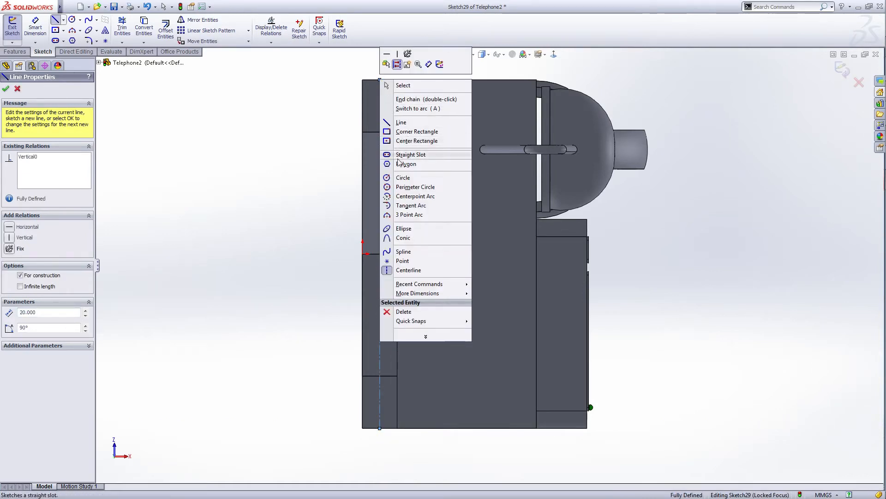
click(403, 178)
scroll(372, 77, down, 1)
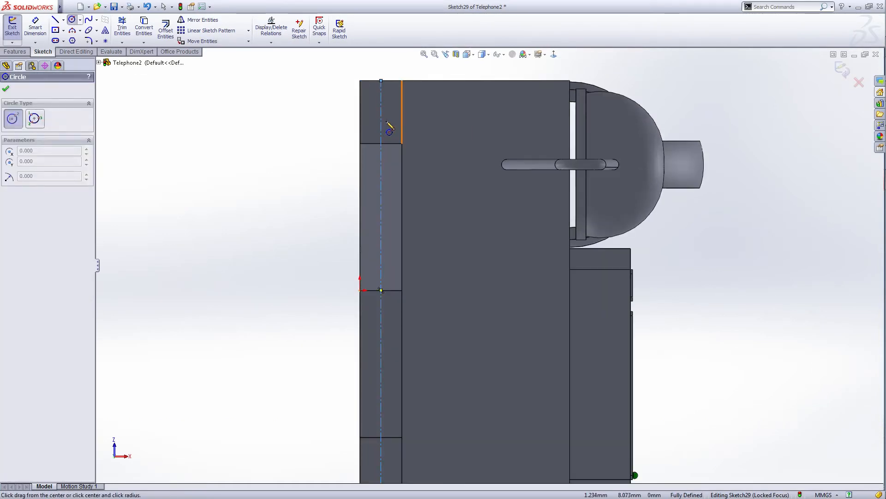
click(381, 114)
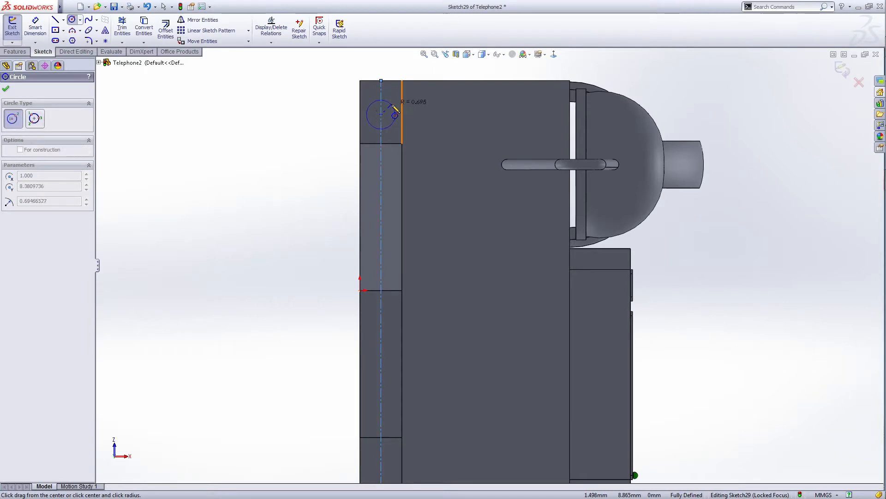
click(396, 112)
scroll(429, 386, up, 2)
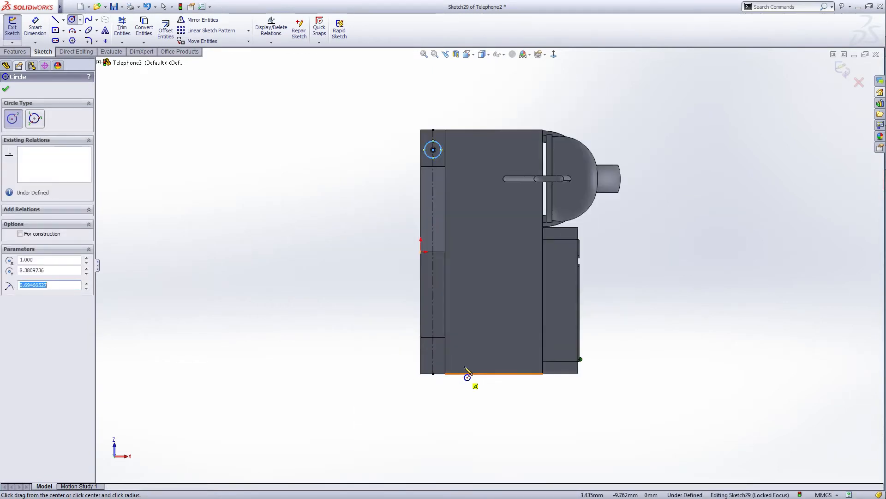
scroll(462, 369, down, 2)
click(422, 341)
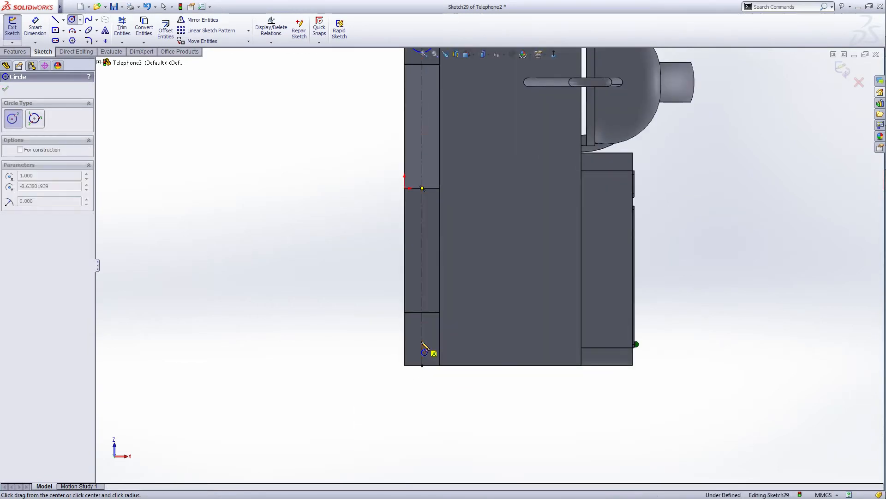
click(434, 329)
right_click(433, 328)
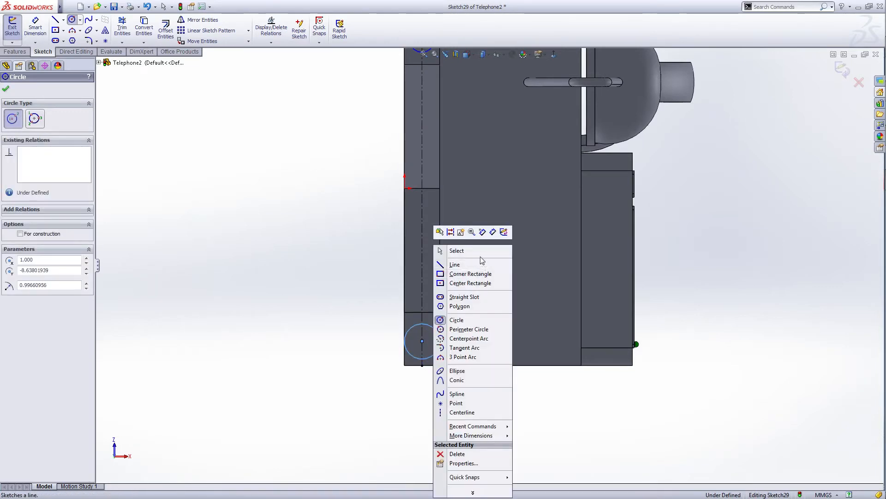
click(480, 255)
Add an Equal relation between the two circles on the leg bottoms.
scroll(478, 254, up, 4)
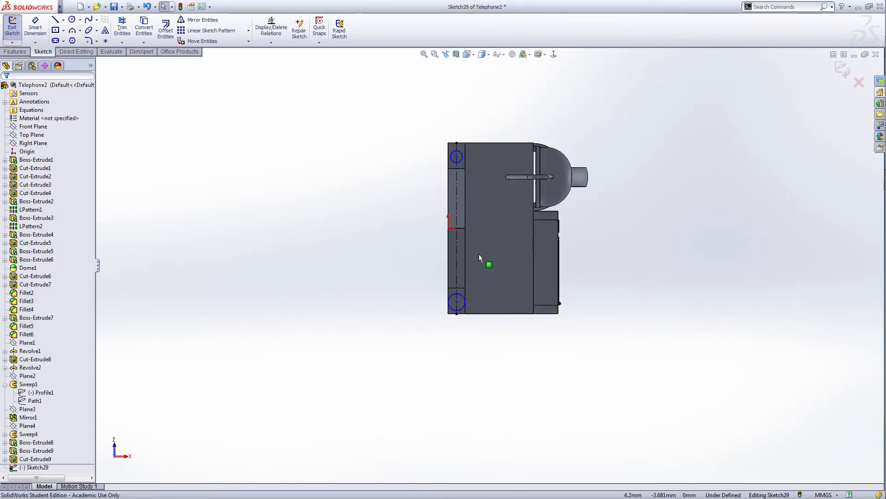
click(459, 151)
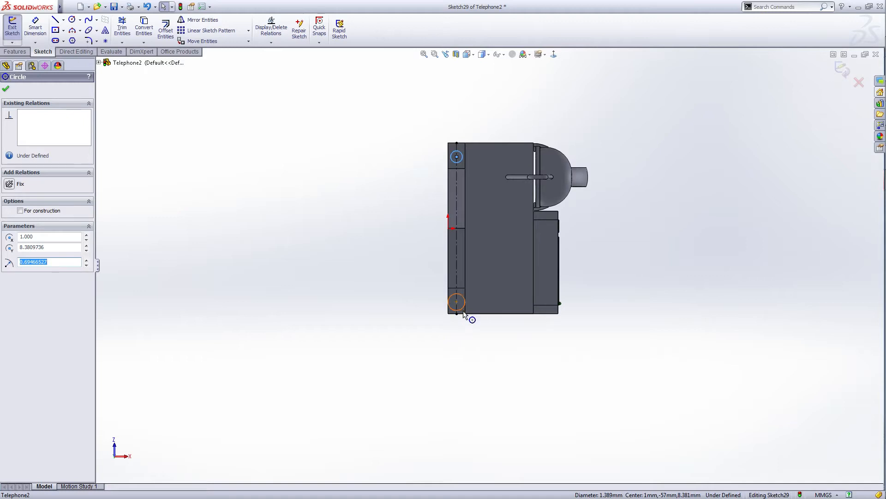
ctrl+click(463, 310)
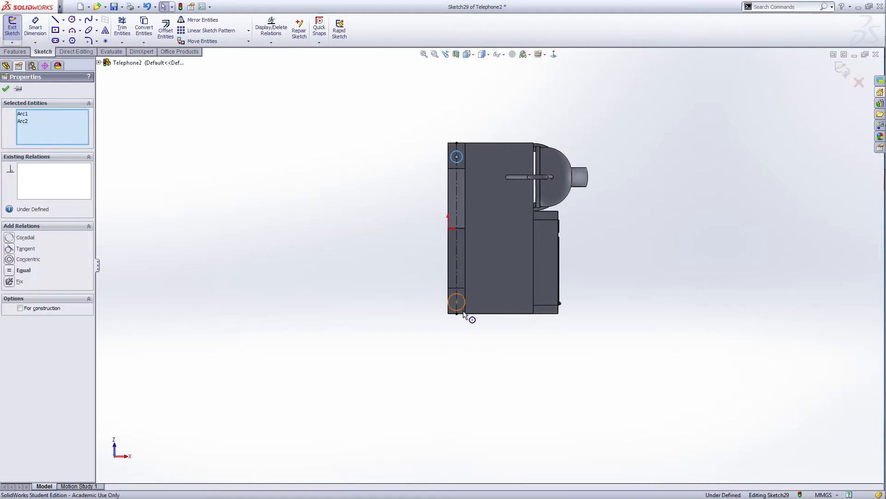
click(10, 270)
click(5, 88)
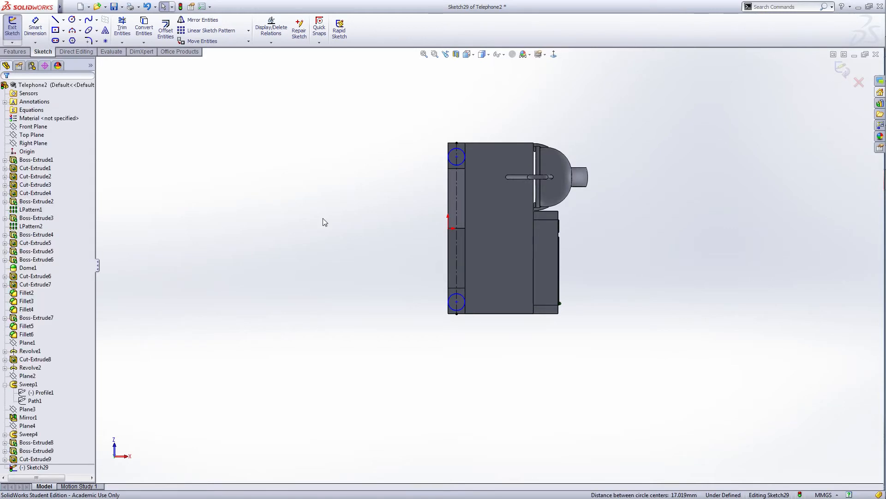
Dimension the diameter of the circle on the handset-side leg to 1 mm.
right_click(360, 211)
click(392, 184)
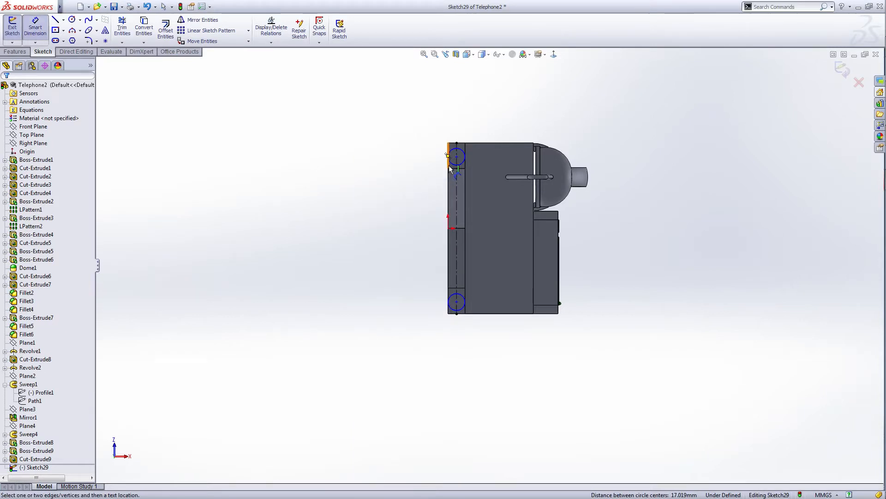
click(457, 165)
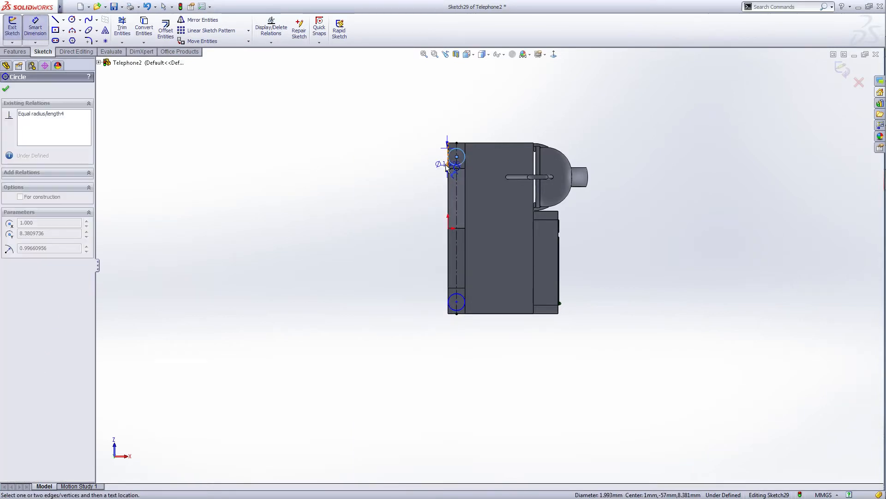
click(412, 160)
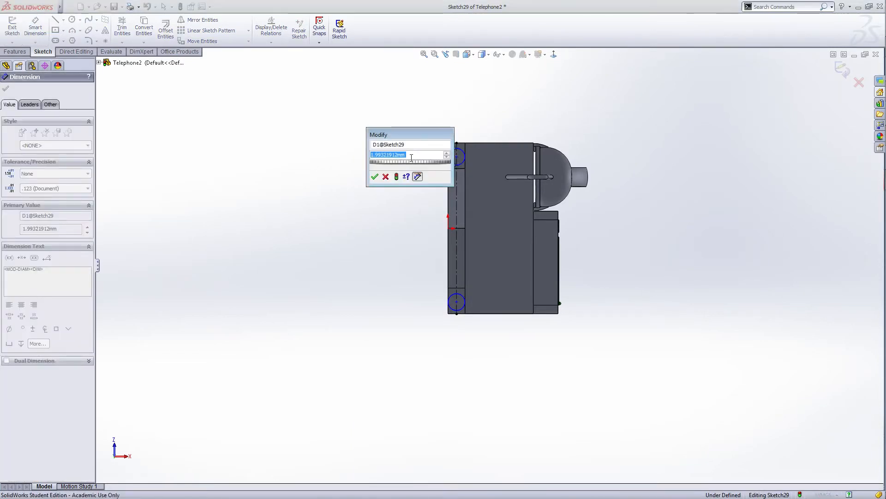
text(1)
key(Return)
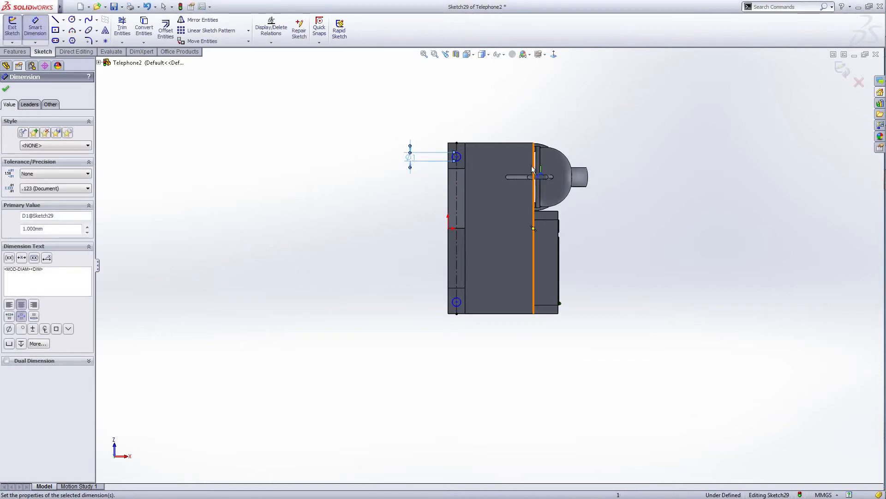
Dimension the distance from the handset-side circle's center to the panel's outer side edge to 1.5 mm.
scroll(462, 169, down, 3)
scroll(462, 169, down, 2)
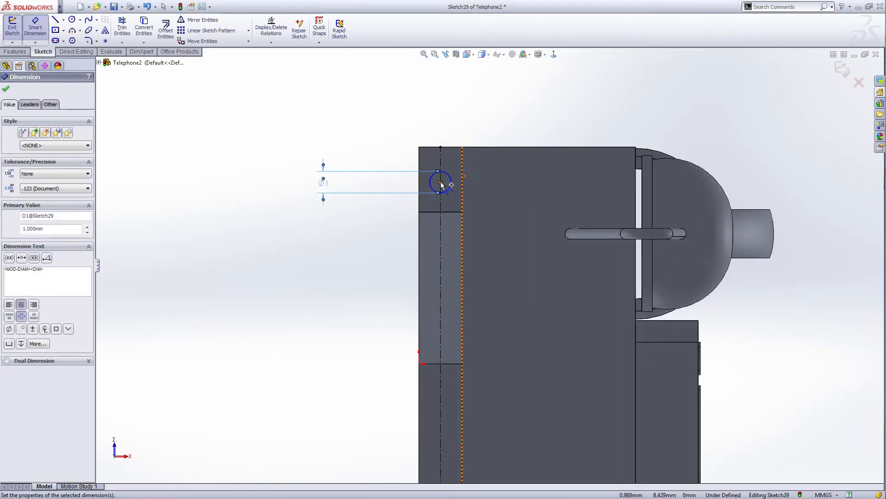
click(441, 183)
click(444, 147)
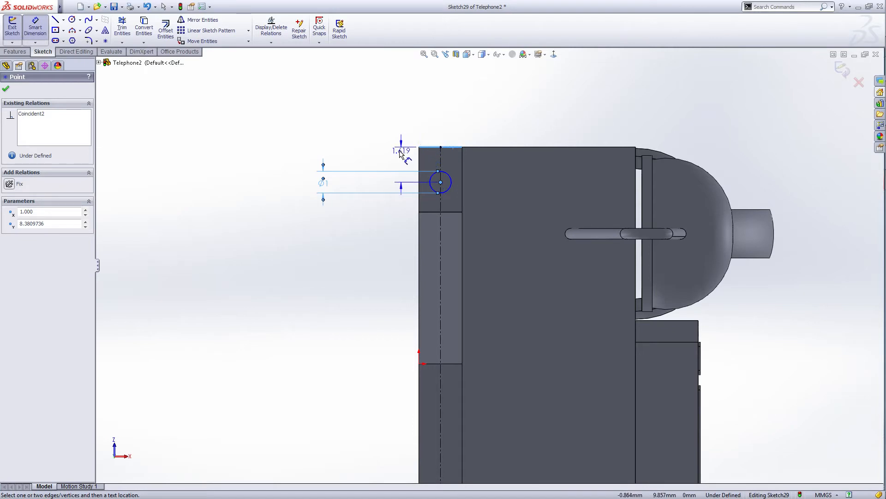
click(400, 154)
text(1.5)
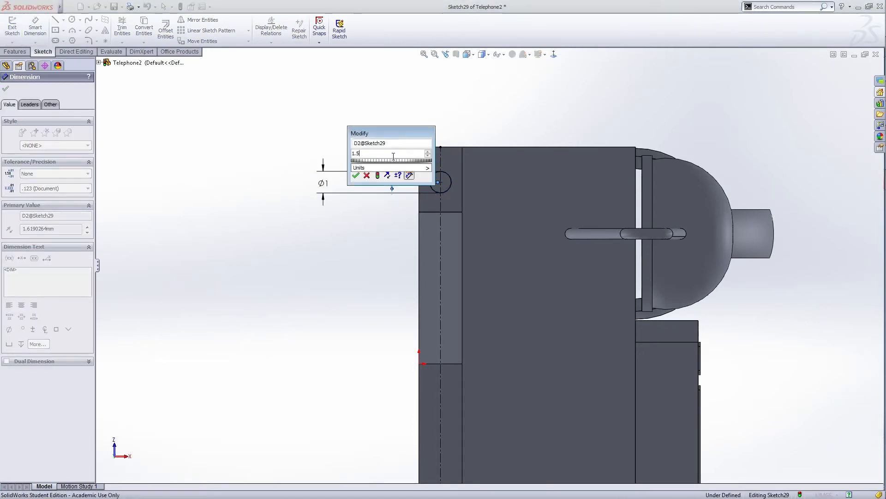
key(Return)
Dimension the distance from the other circle's center to the panel's opposite side edge to 1.5 mm.
scroll(471, 392, up, 3)
scroll(482, 361, down, 2)
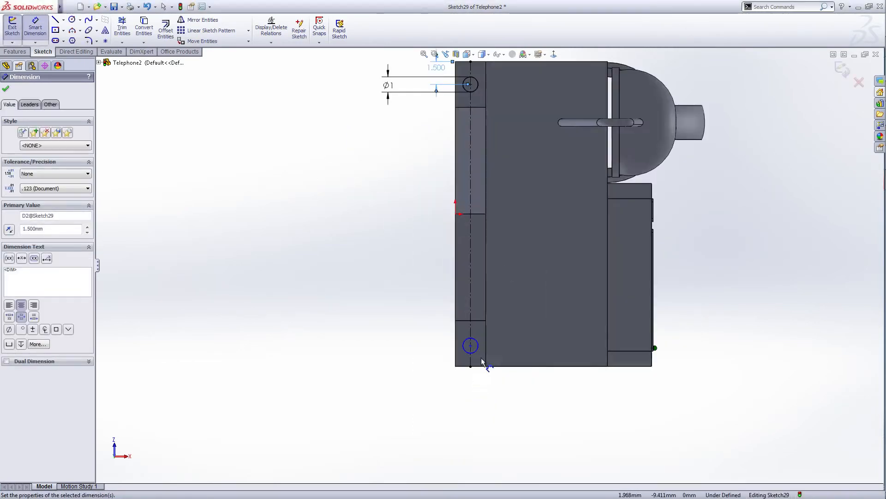
scroll(482, 360, down, 3)
click(438, 332)
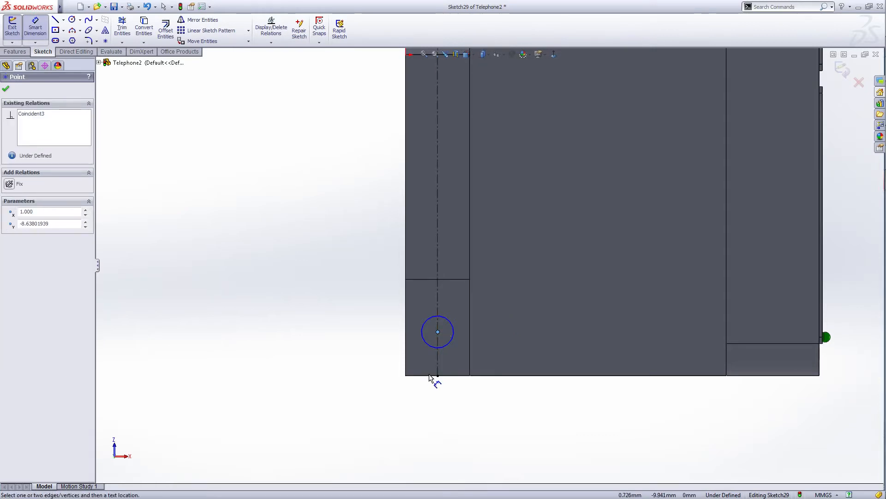
click(432, 375)
click(359, 381)
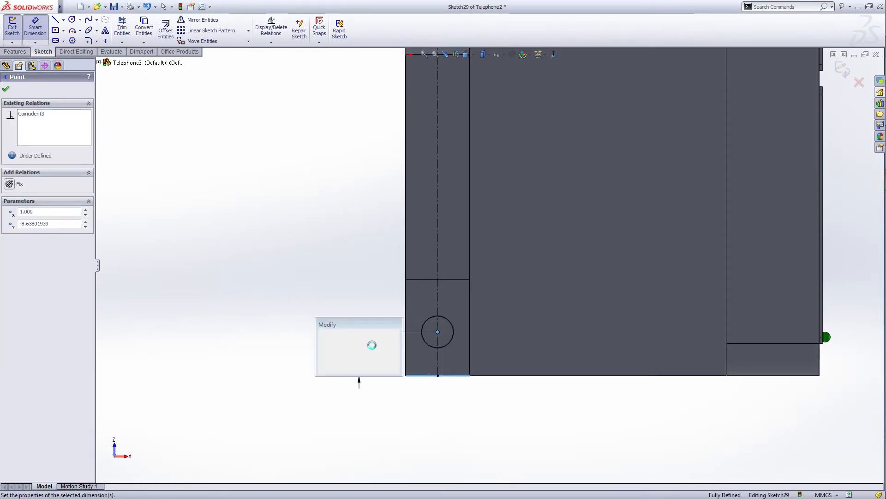
text(1.5)
key(Return)
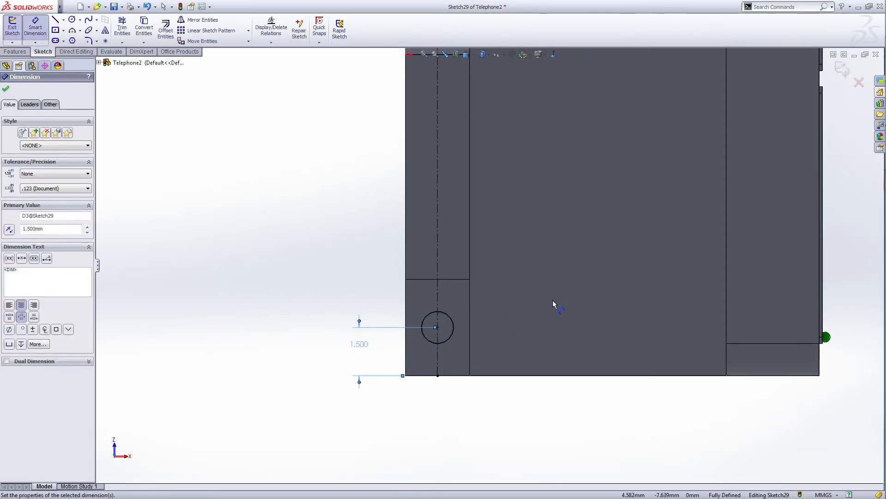
Finish the sketch and extrude both circles 2 mm outward from the leg bottoms as pegs, merged with the body.
scroll(553, 300, up, 5)
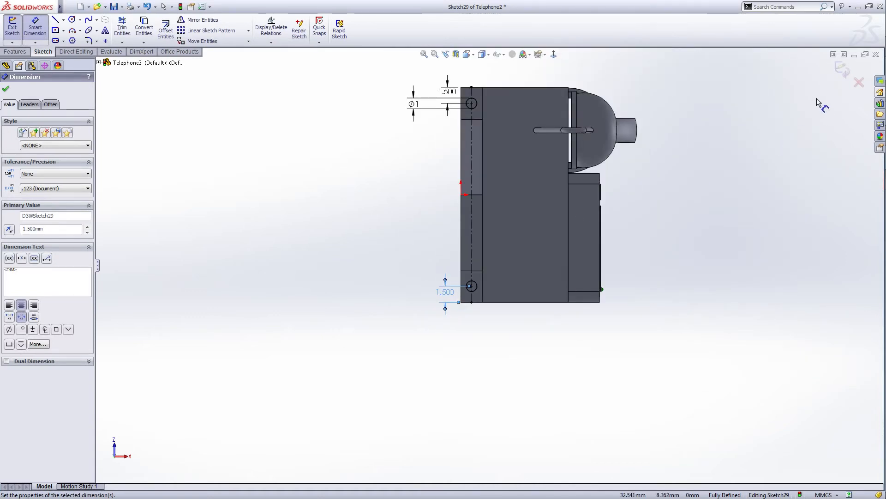
click(842, 69)
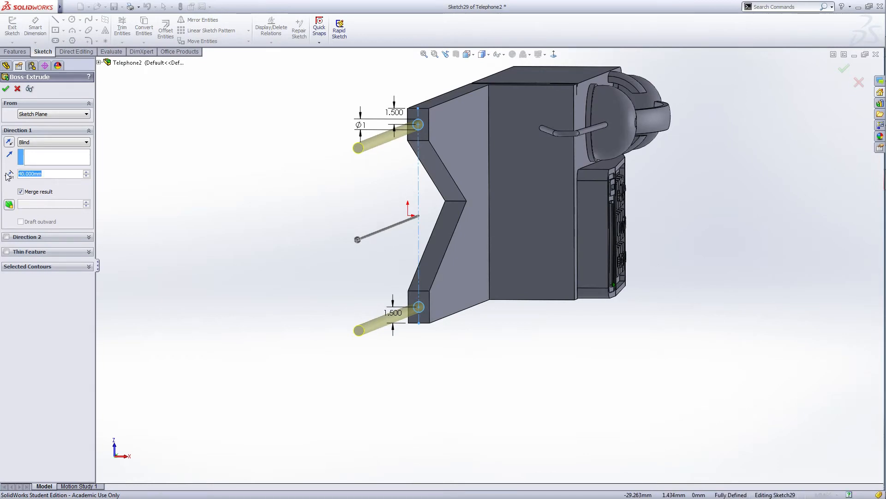
text(2)
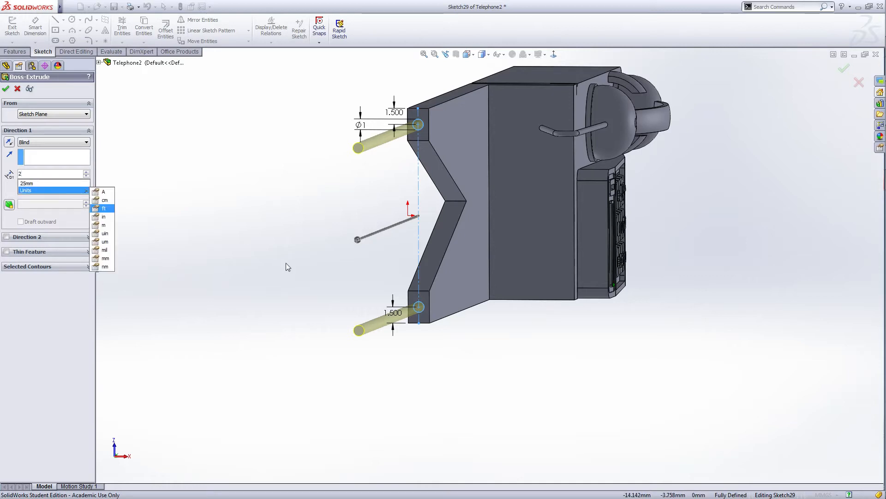
key(Return)
middle_drag(288, 262, 252, 261)
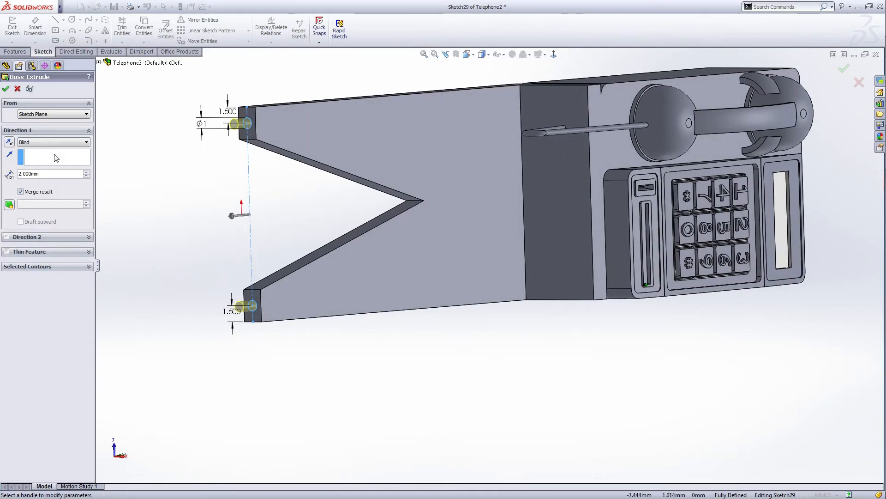
click(6, 89)
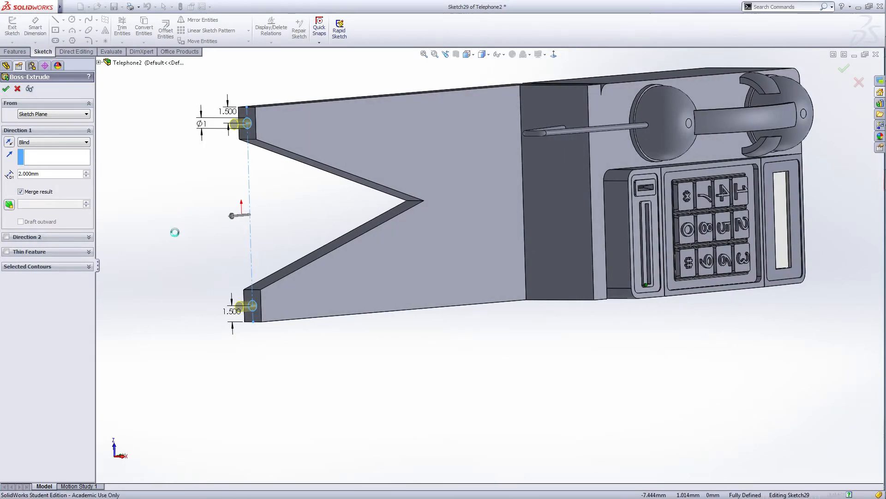
Color the supporting base and rear panel extrusions, Boss-Extrude8 and Boss-Extrude9, red with RGB 255, 0, 0.
click(604, 404)
middle_drag(604, 404, 638, 252)
scroll(568, 125, down, 2)
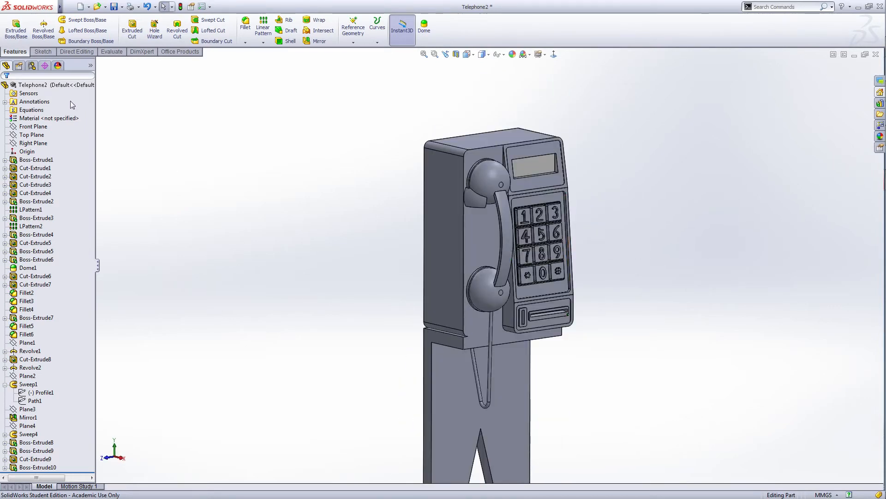
scroll(181, 284, up, 2)
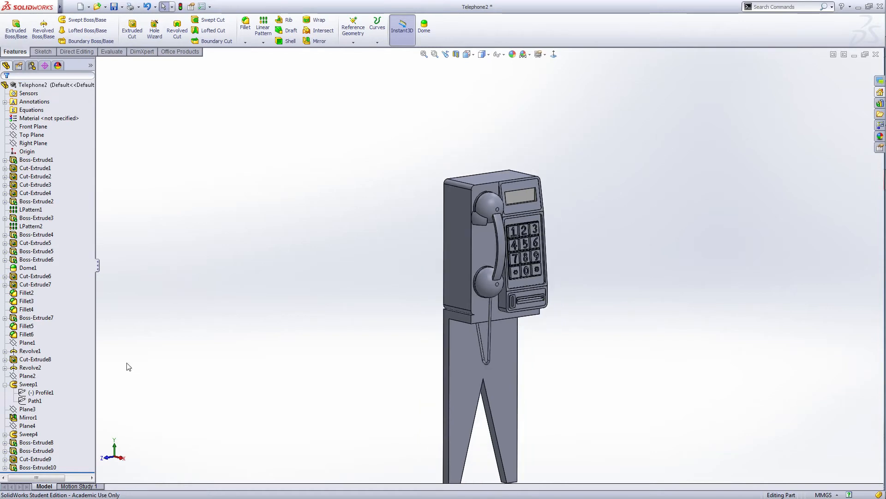
drag(39, 476, 39, 476)
click(45, 470)
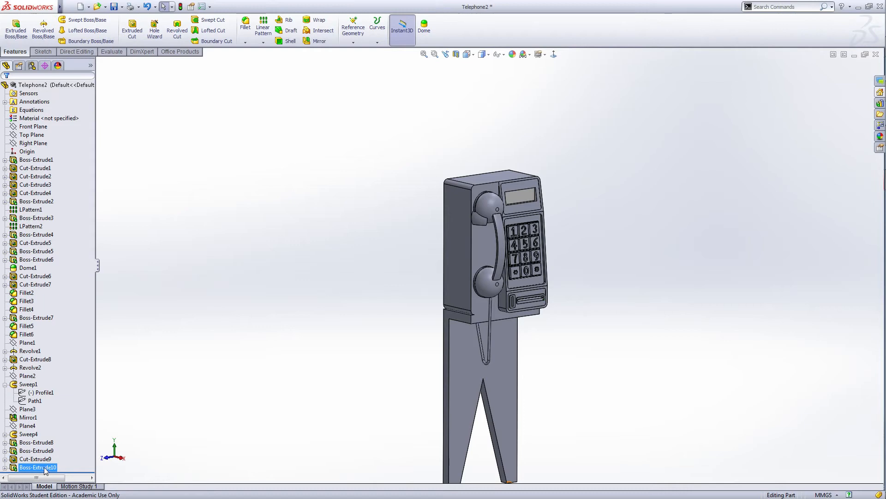
click(40, 444)
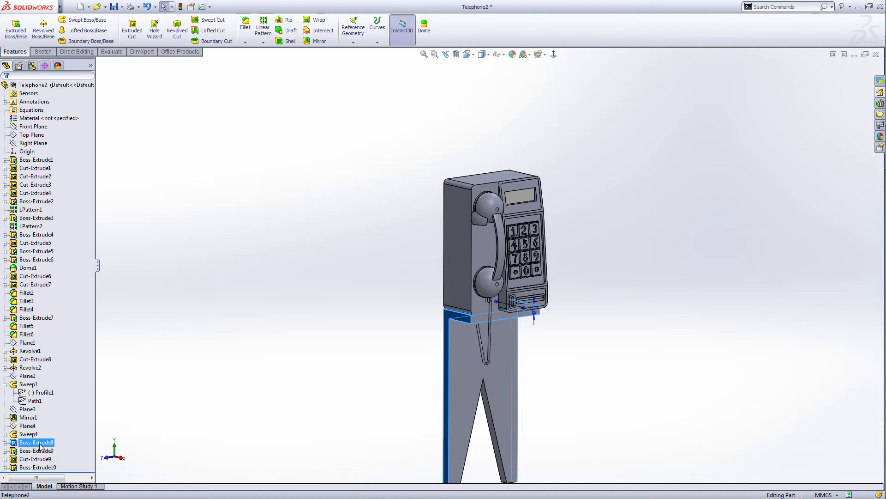
ctrl+click(40, 451)
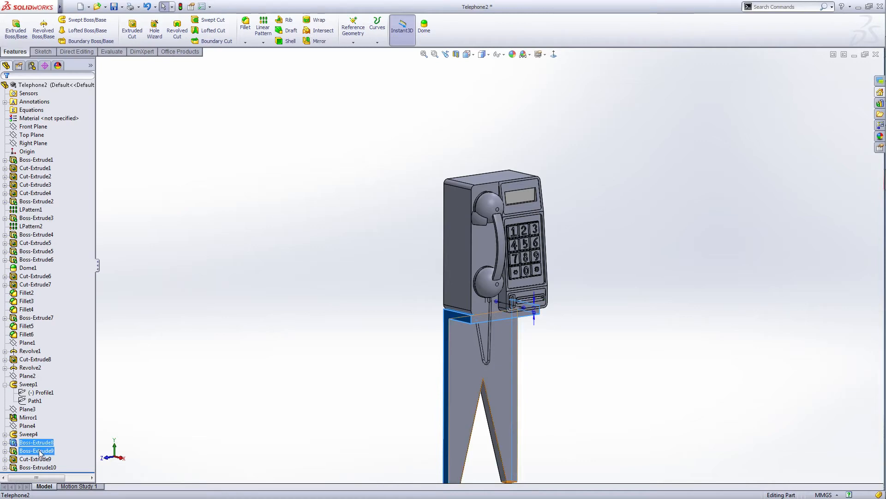
key(f)
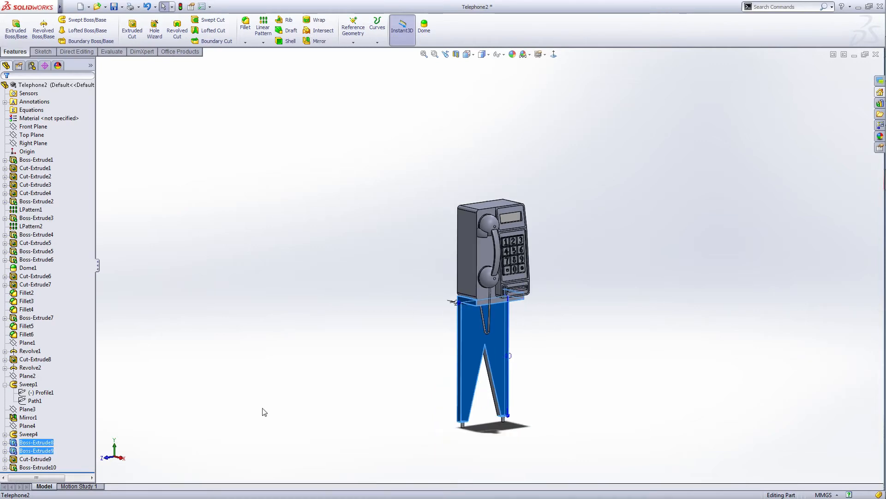
right_click(40, 445)
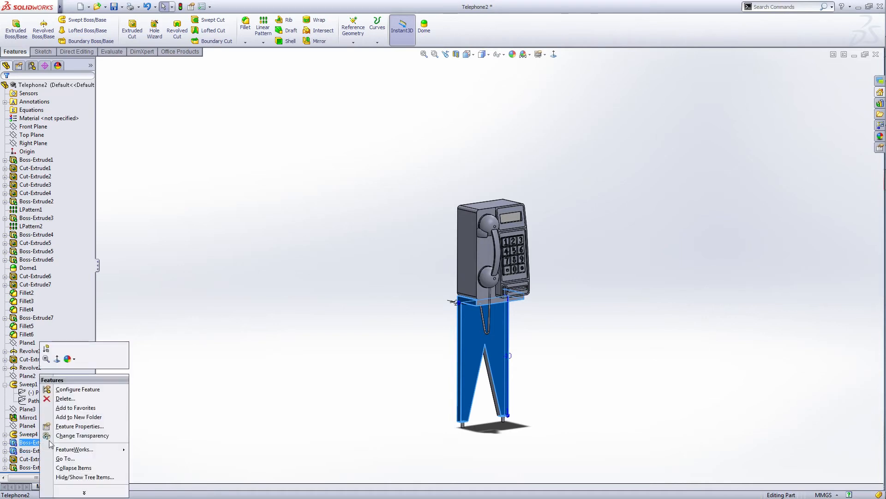
click(70, 359)
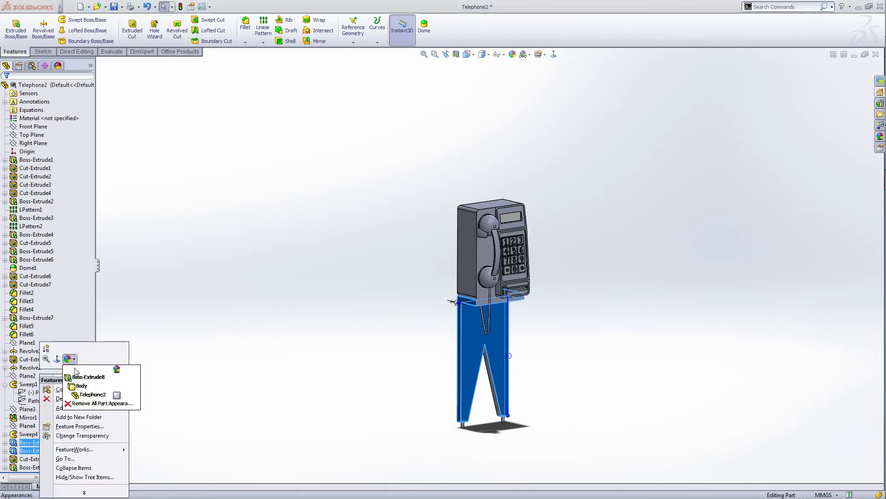
click(86, 377)
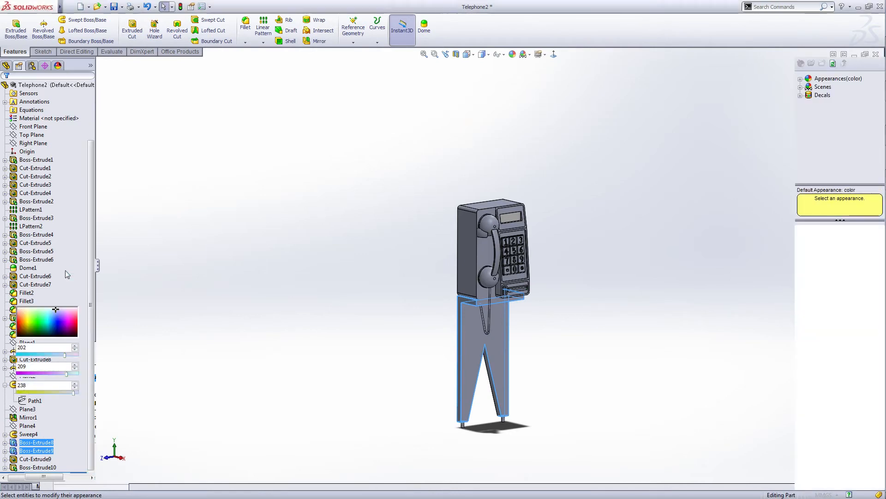
click(26, 274)
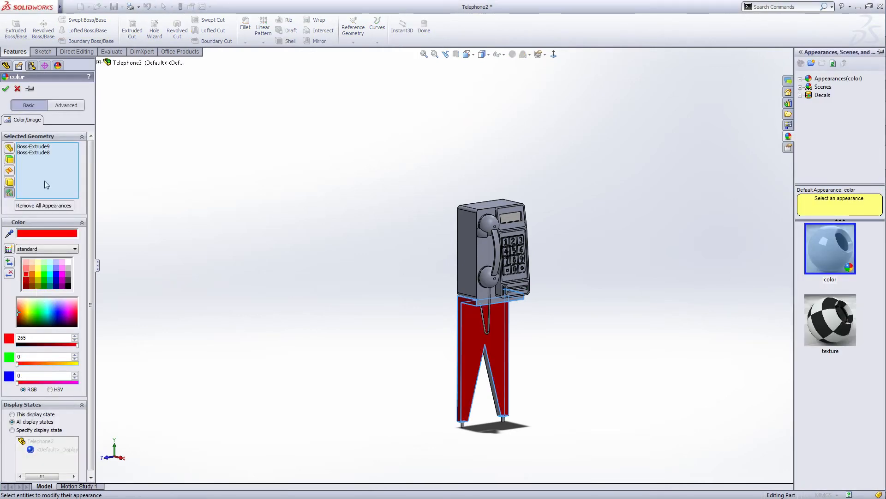
click(5, 90)
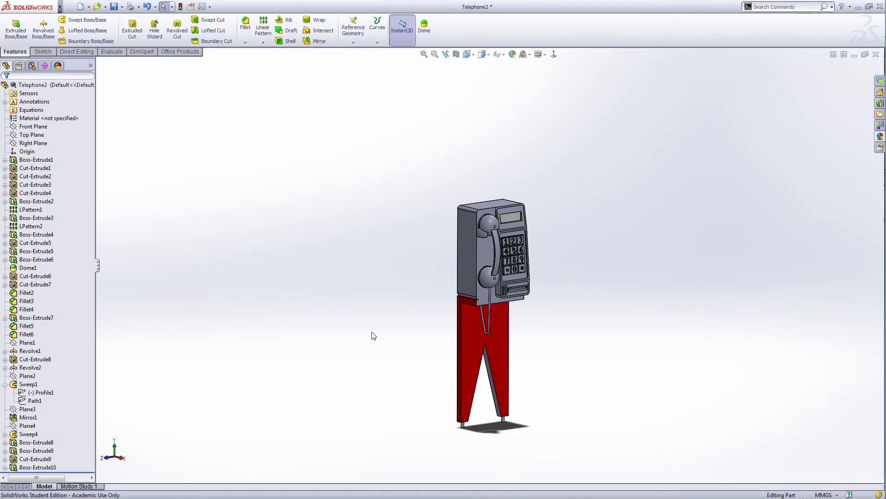
Set the whole Telephone2 part's appearance color to dark grey with RGB 64, 64, 64.
middle_drag(352, 336, 445, 340)
middle_drag(571, 399, 533, 388)
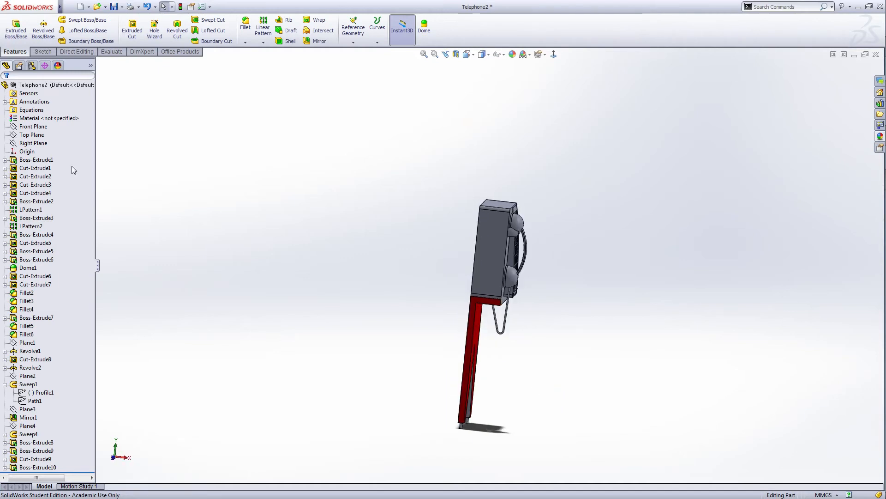
click(64, 86)
right_click(65, 88)
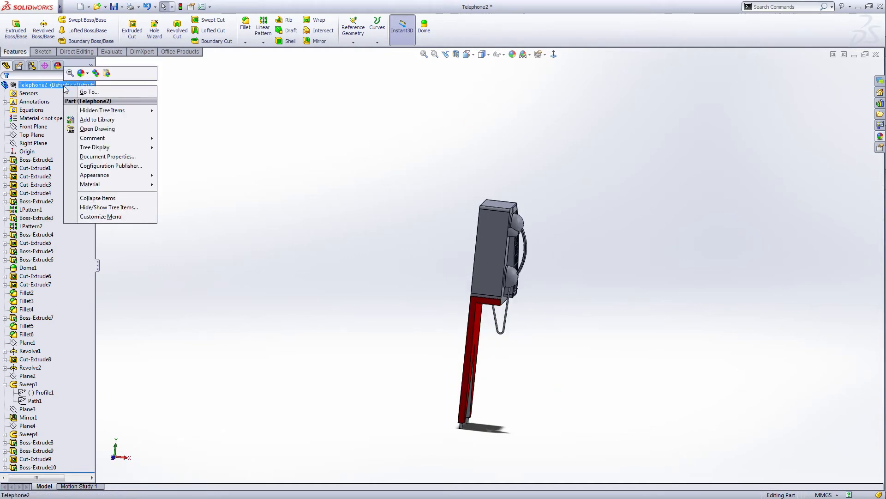
click(82, 73)
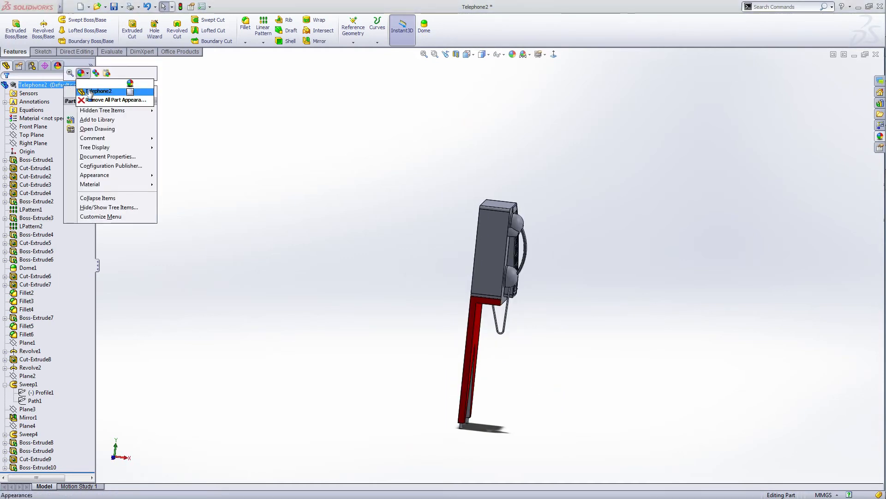
click(94, 91)
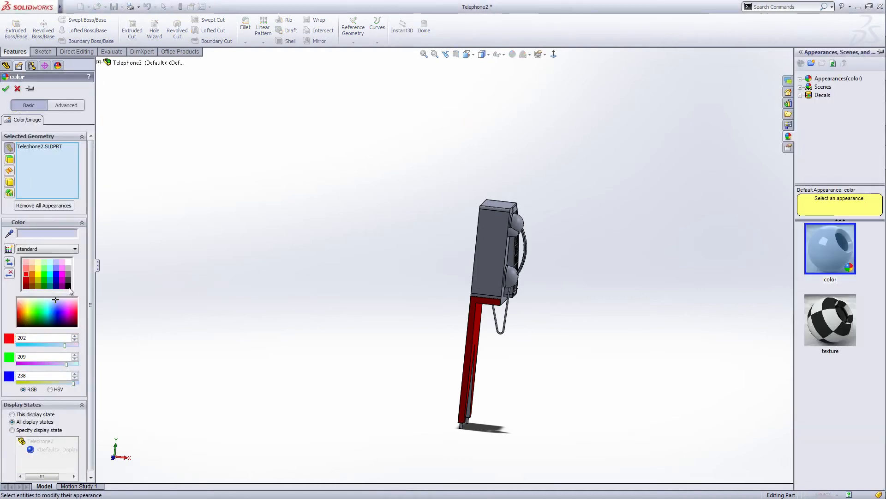
click(68, 286)
middle_drag(373, 348, 482, 290)
scroll(525, 276, down, 6)
scroll(527, 276, up, 3)
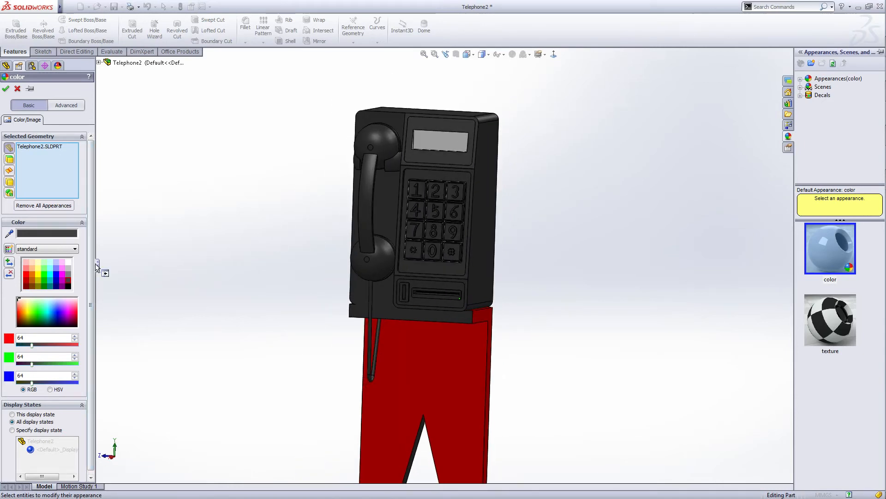
click(6, 88)
Color the large back face of the phone and panel and the recessed face behind the handset standard red.
middle_drag(264, 319, 429, 355)
scroll(413, 351, up, 2)
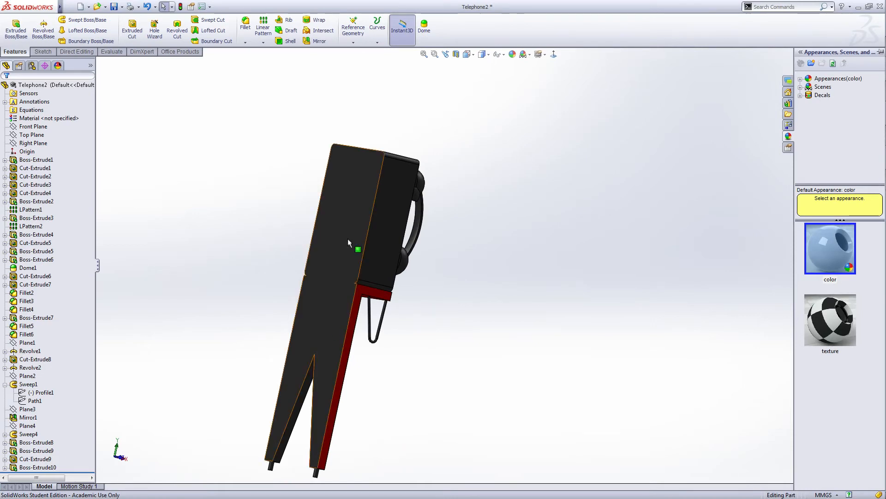
middle_drag(425, 396, 370, 351)
click(341, 262)
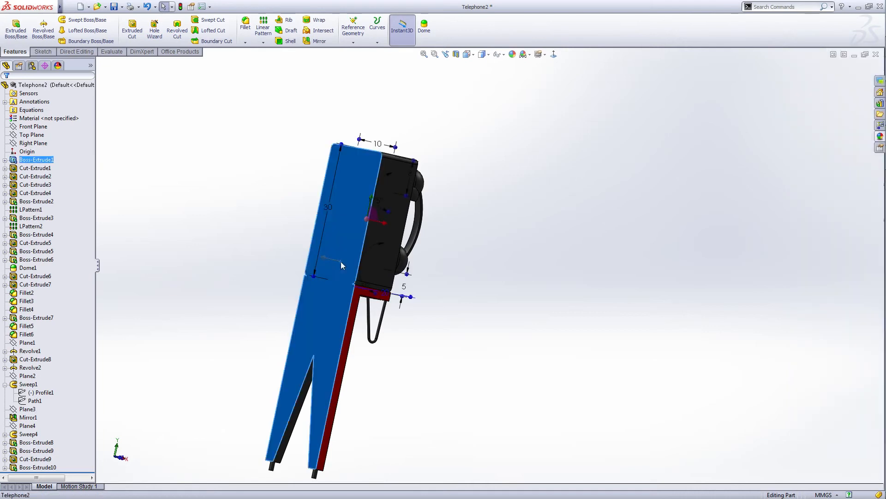
middle_drag(449, 389, 352, 366)
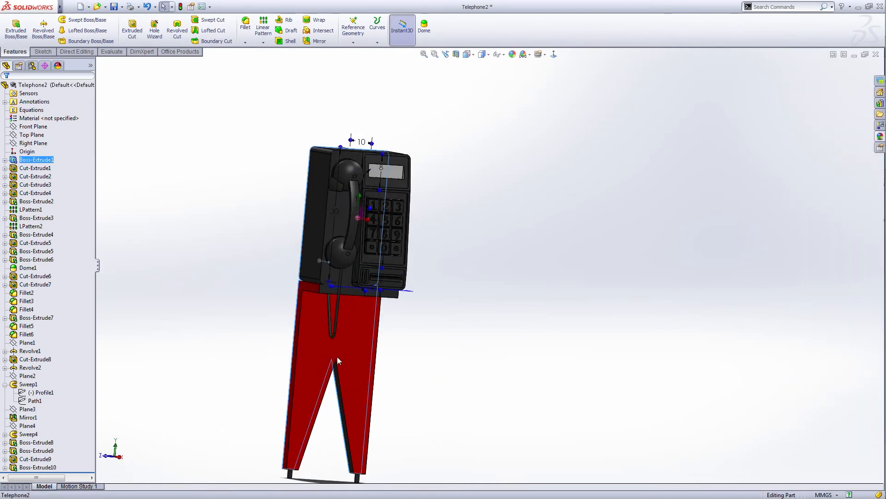
ctrl+click(345, 292)
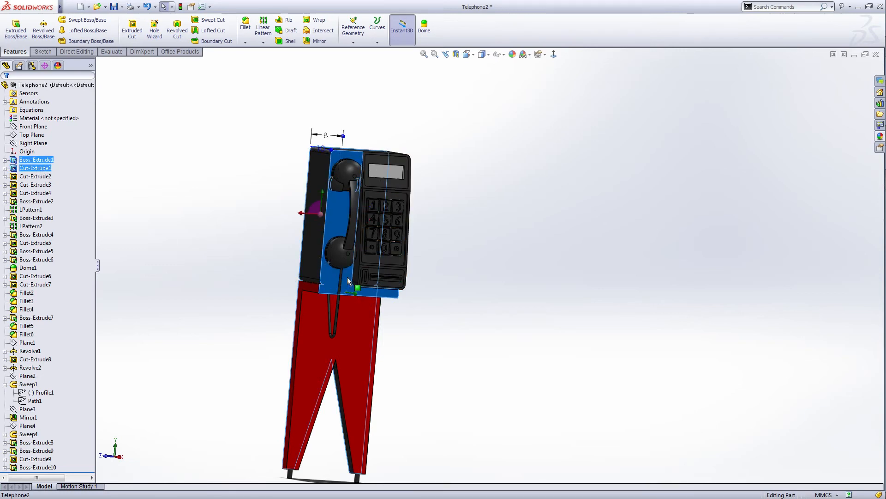
right_click(346, 278)
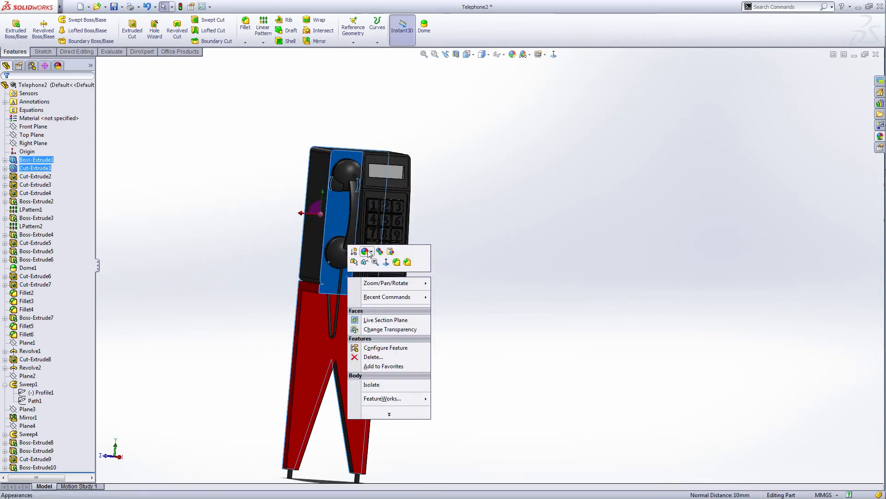
click(365, 251)
click(372, 271)
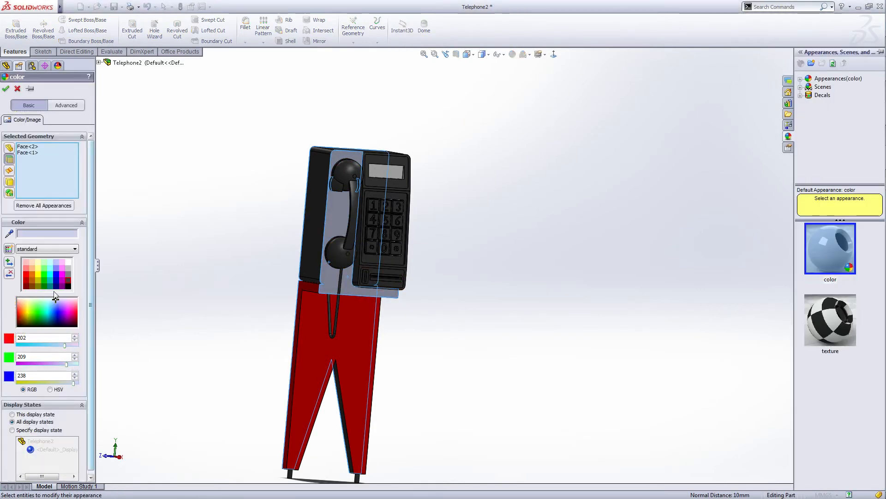
click(26, 274)
click(5, 89)
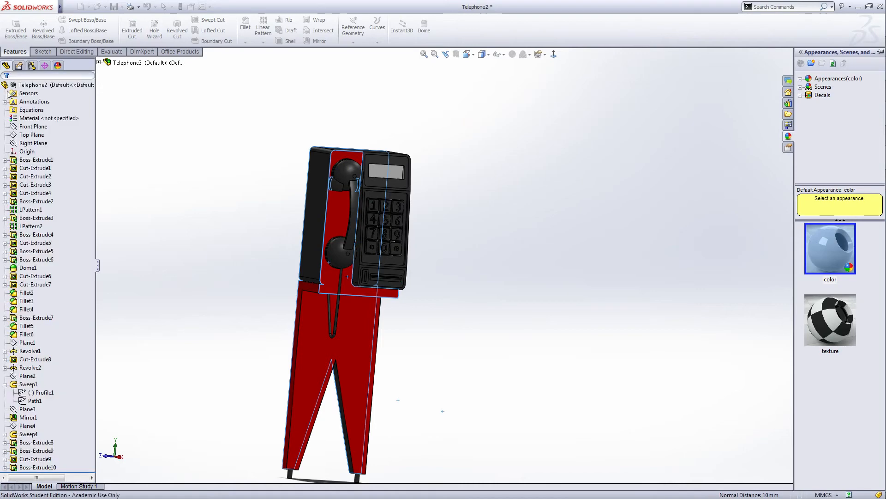
Examine the colored telephone from the front and side, looking closely at the keypad and handset area.
middle_drag(485, 344, 406, 322)
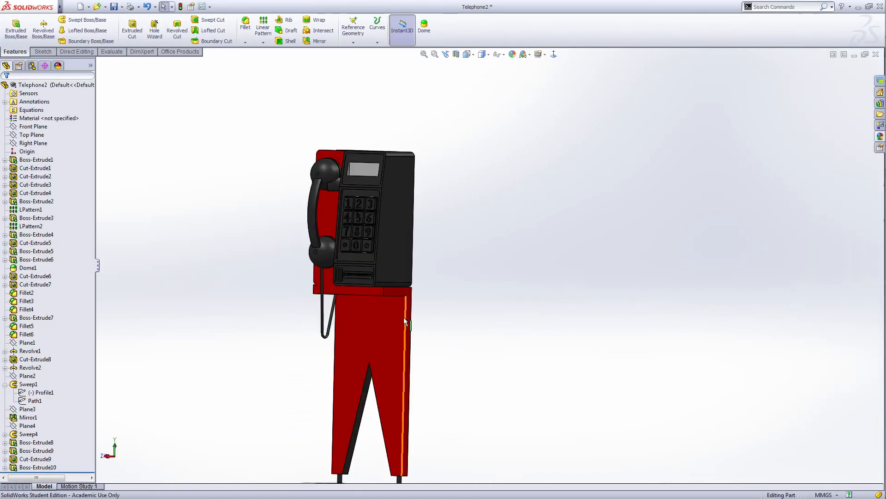
scroll(406, 319, up, 3)
scroll(446, 252, down, 7)
middle_drag(446, 252, 528, 294)
scroll(506, 291, up, 3)
scroll(525, 299, up, 4)
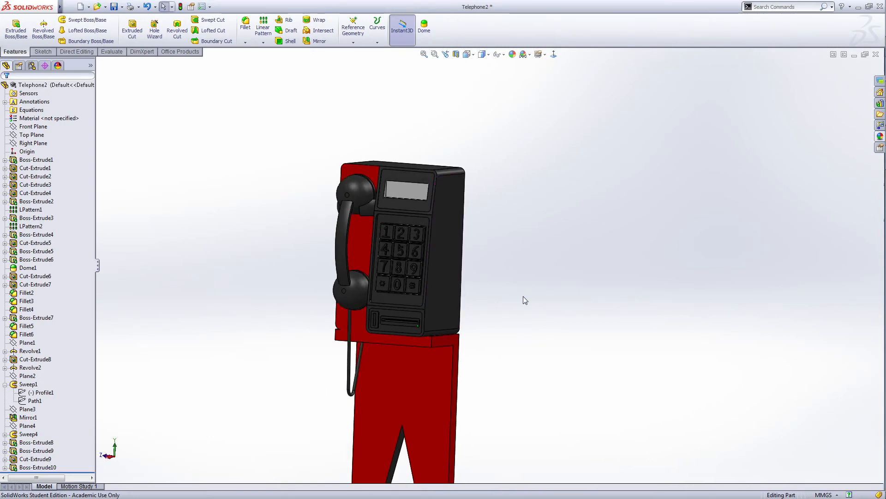
scroll(422, 271, down, 6)
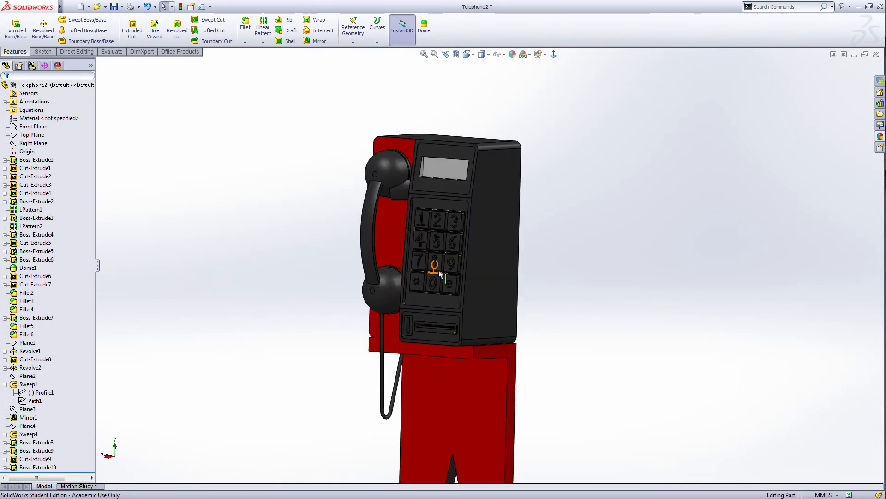
scroll(422, 272, down, 3)
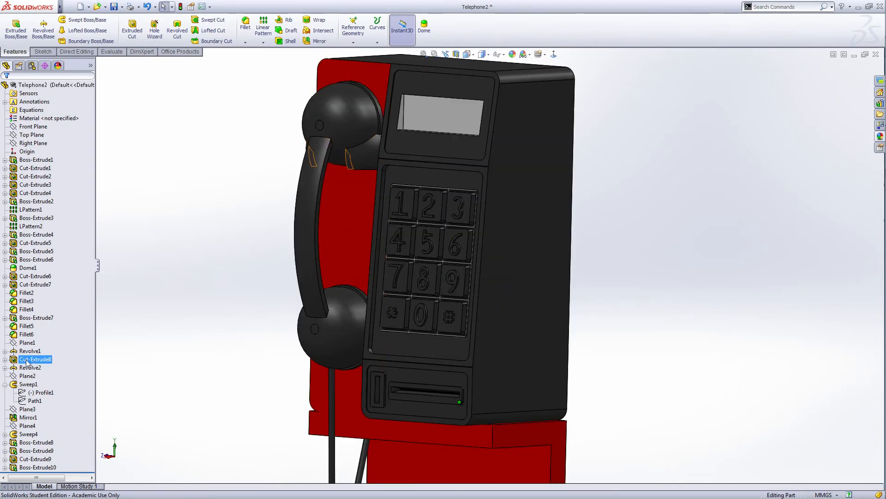
Color the raised keypad characters, Boss-Extrude7, white with RGB 255, 255, 255.
click(5, 384)
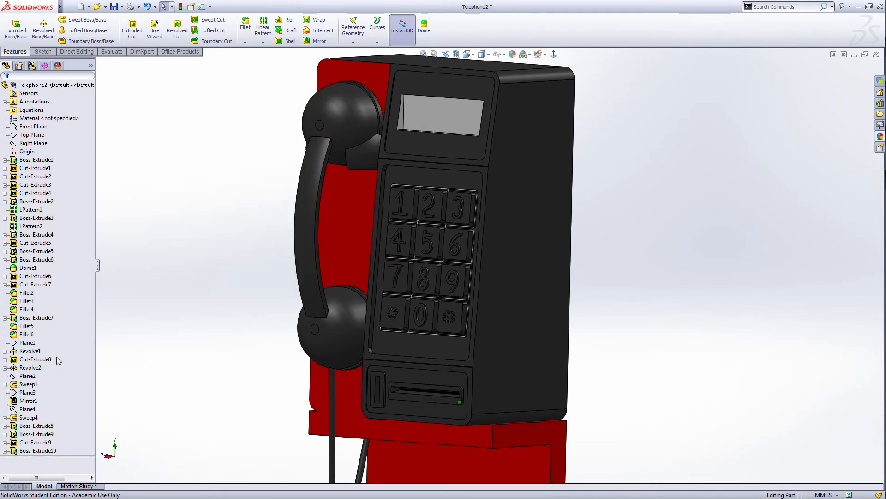
click(40, 285)
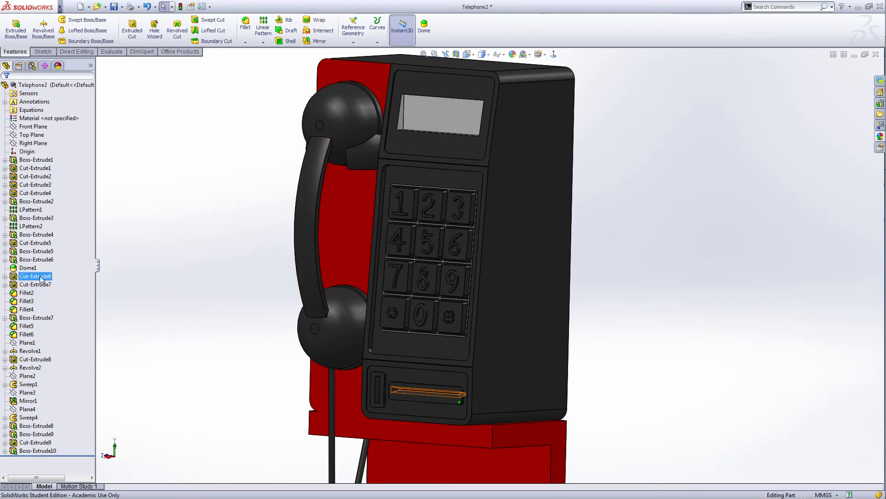
click(42, 235)
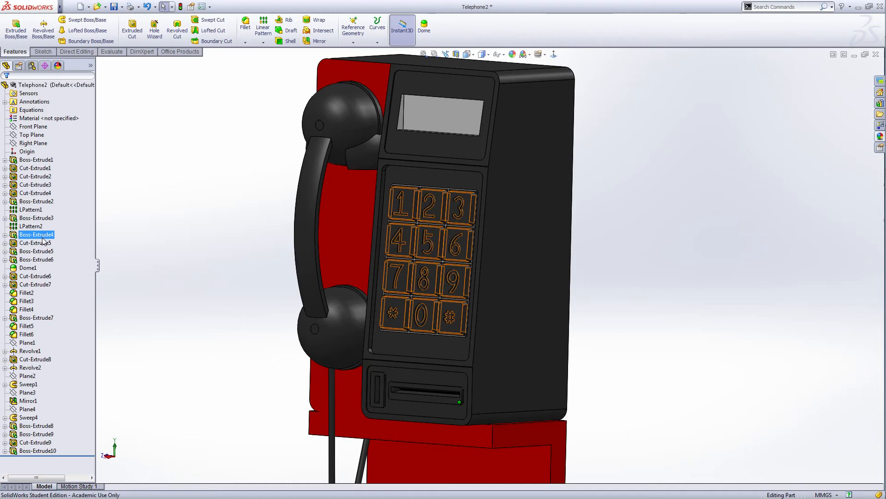
click(41, 251)
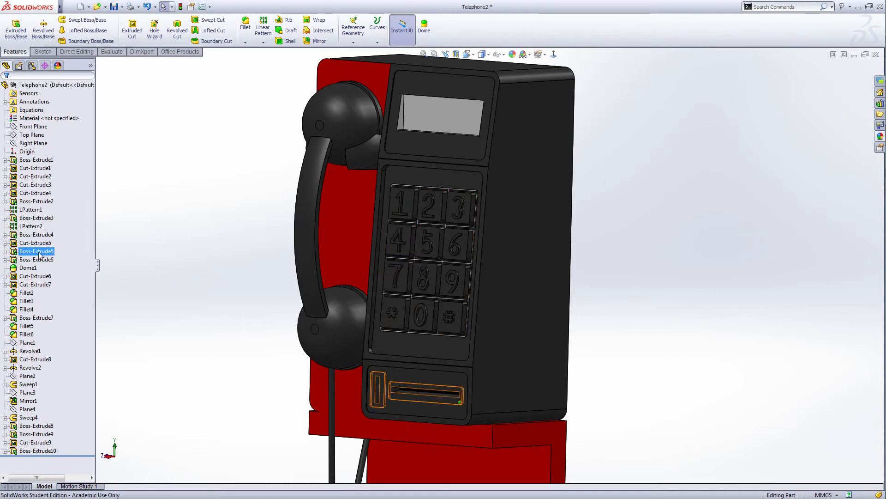
click(43, 318)
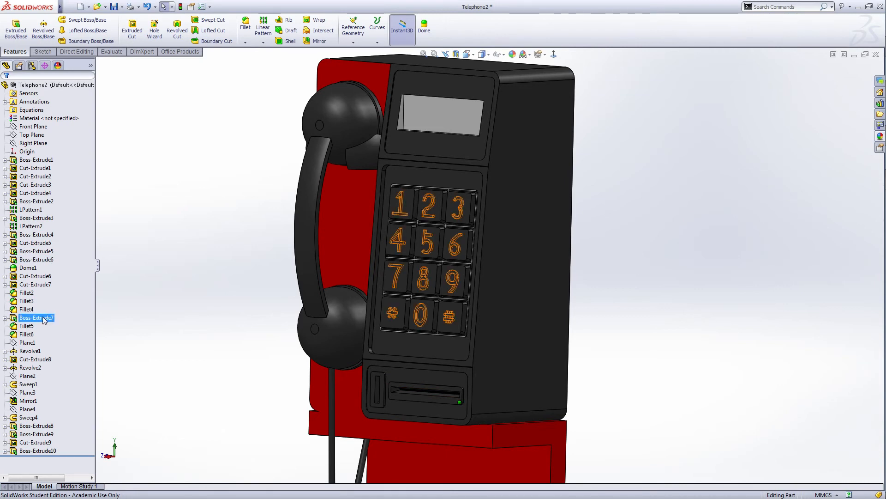
right_click(40, 318)
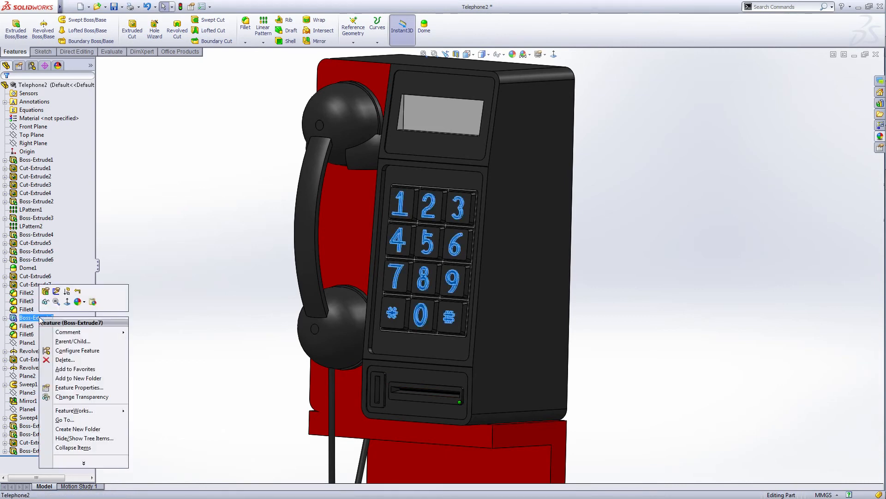
click(79, 301)
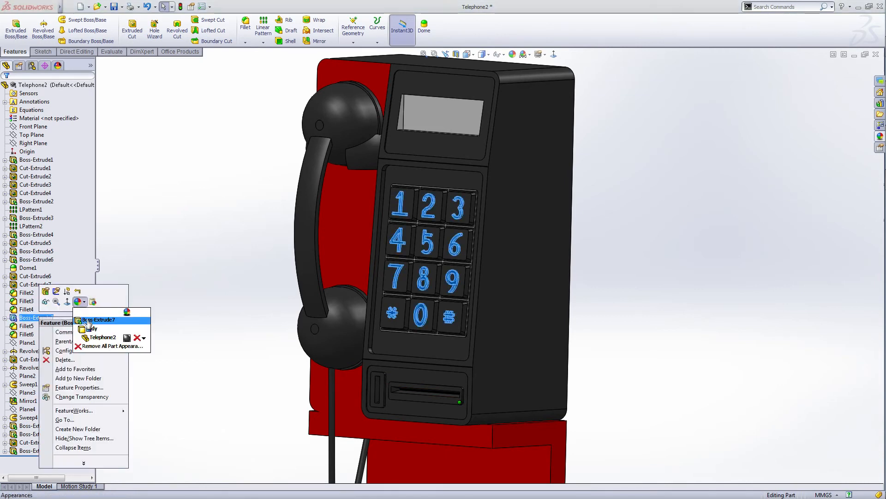
click(92, 319)
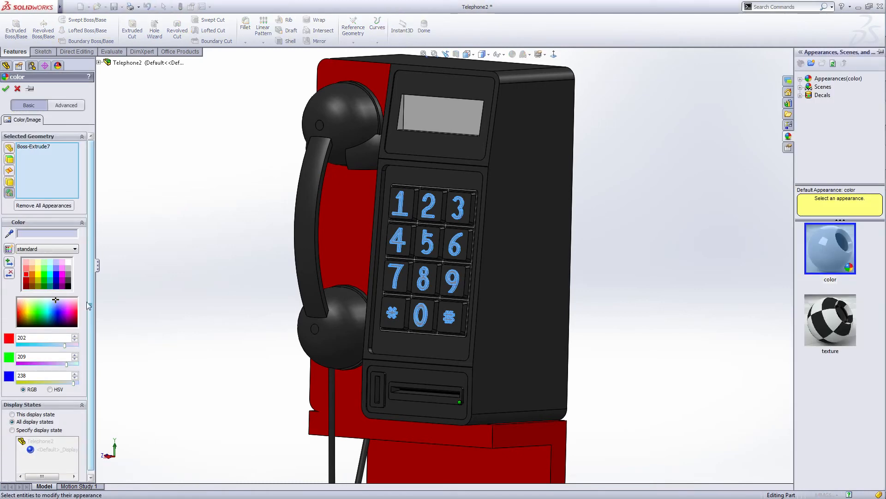
click(67, 261)
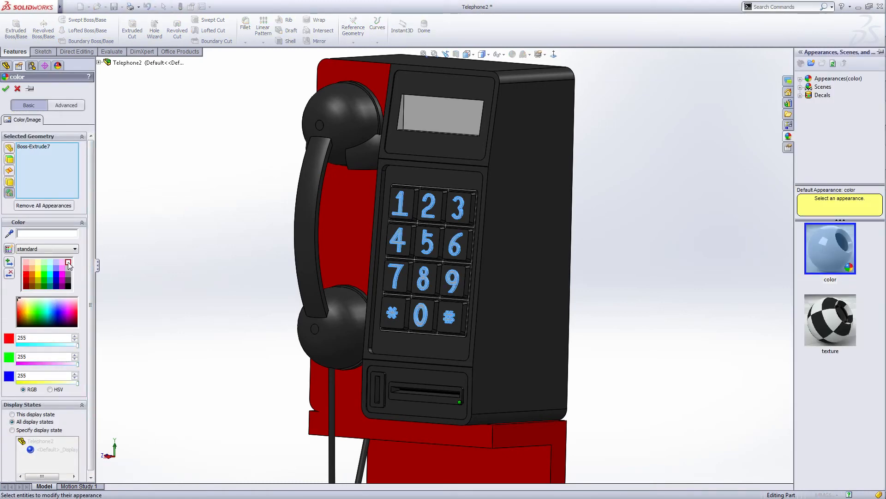
click(5, 88)
Browse the appearance library's Fabric category and display the Carpet appearances down to carpet color4.
scroll(643, 364, up, 5)
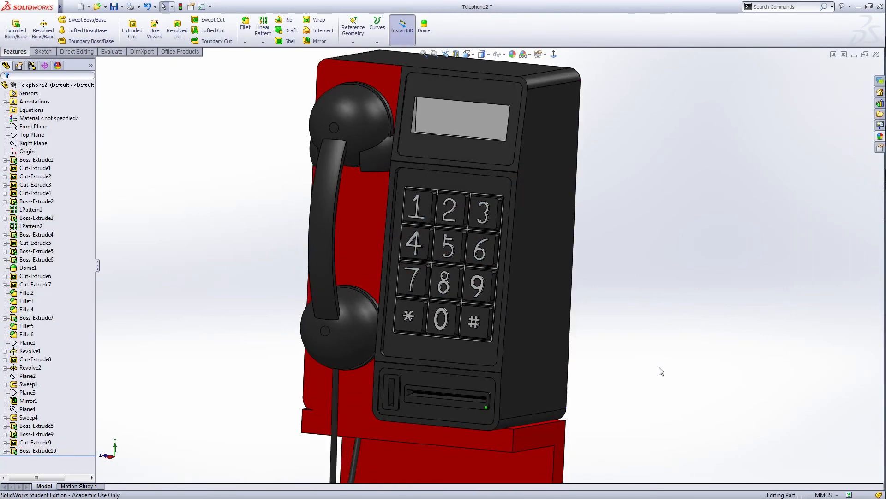
middle_drag(638, 361, 627, 360)
scroll(480, 294, down, 3)
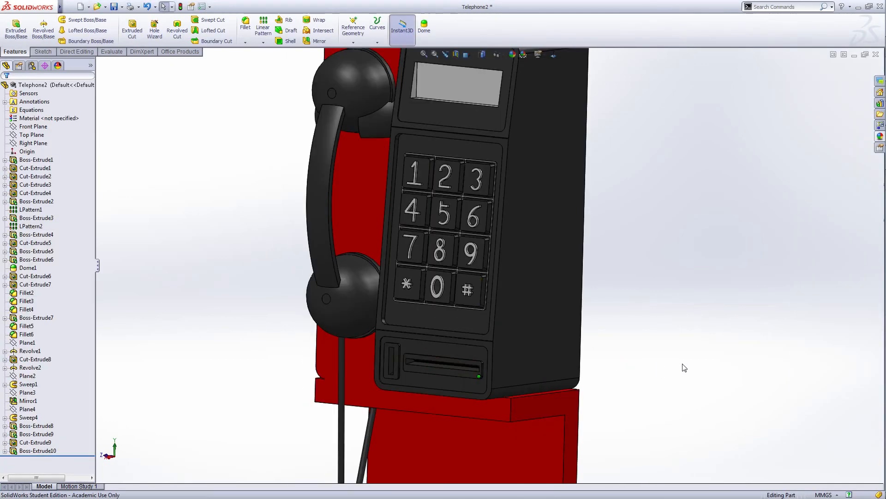
middle_drag(681, 364, 618, 360)
scroll(687, 366, up, 3)
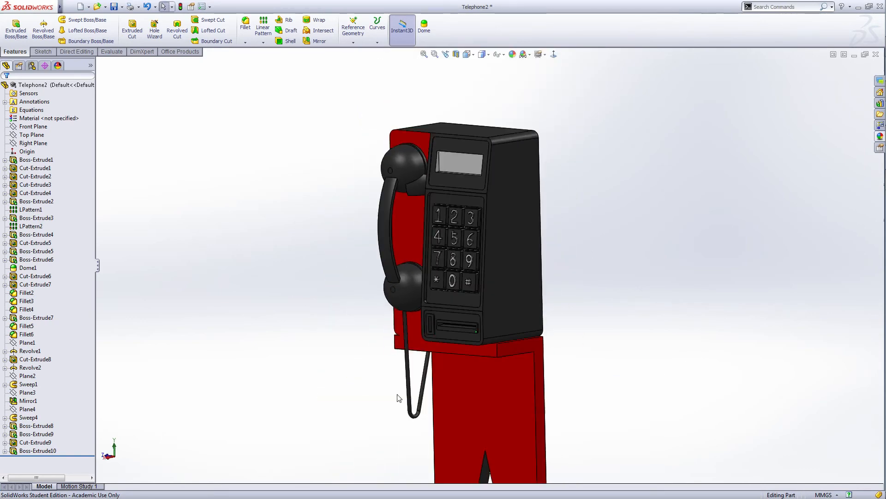
click(880, 137)
click(882, 53)
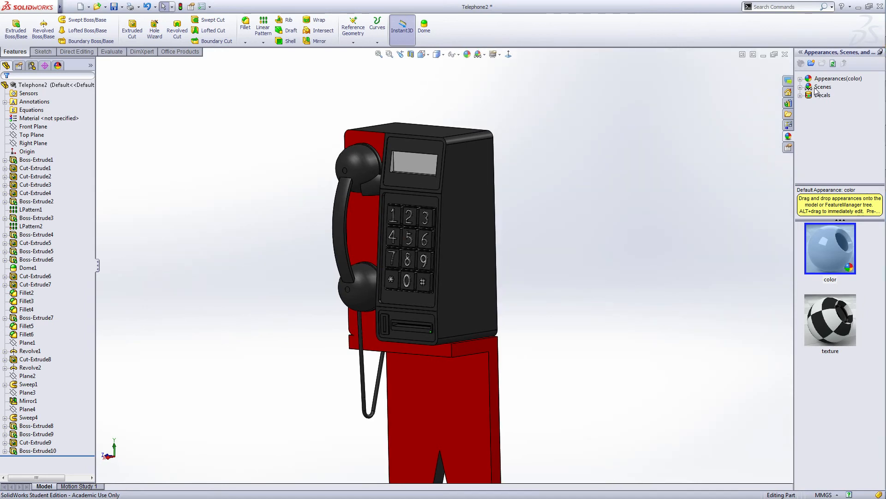
click(800, 79)
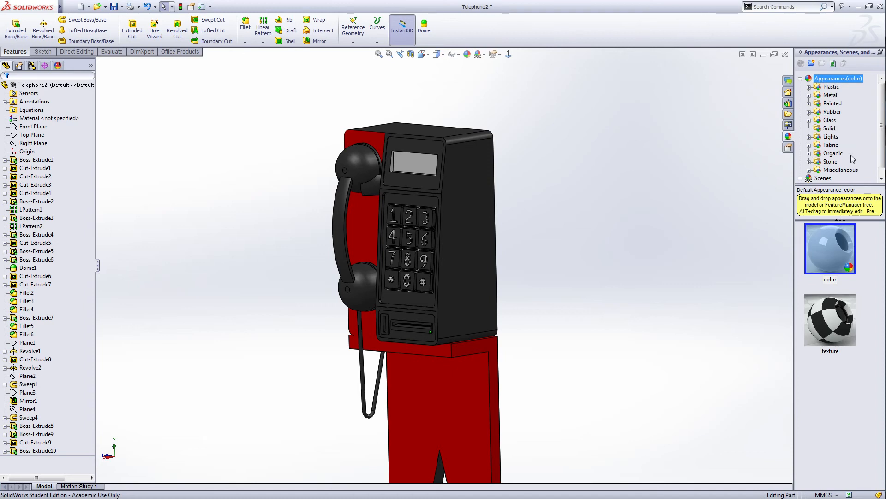
click(809, 146)
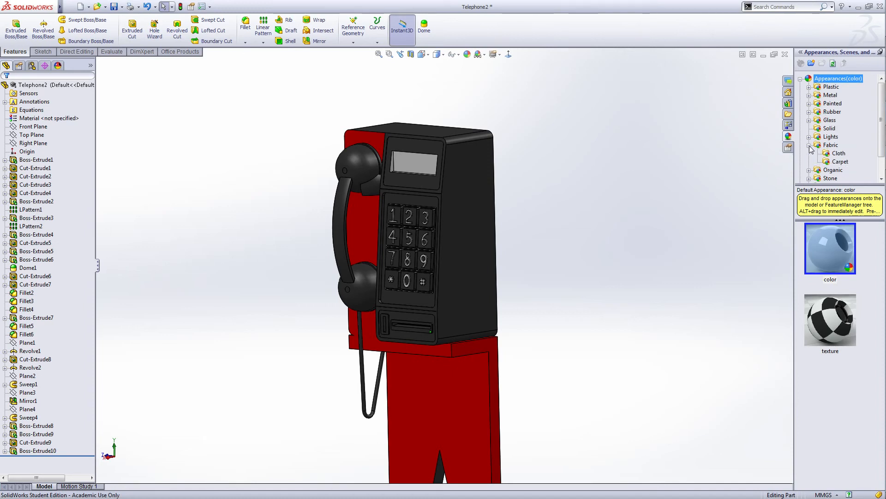
click(810, 145)
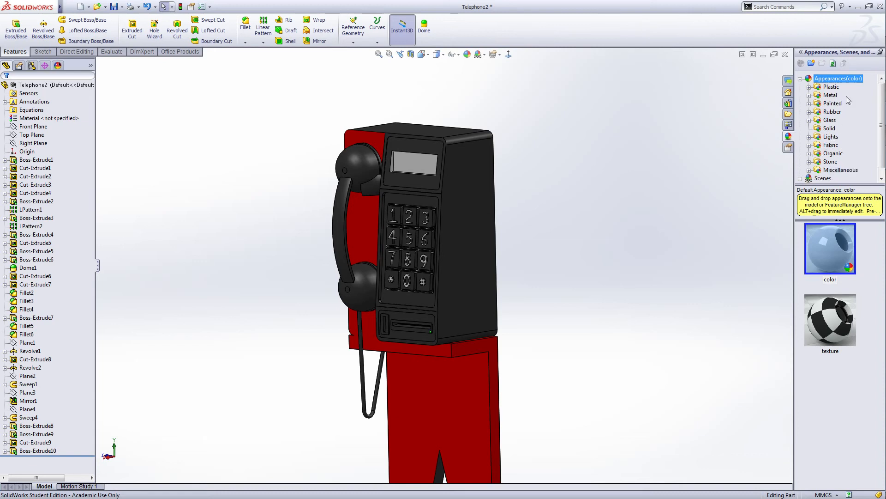
click(810, 145)
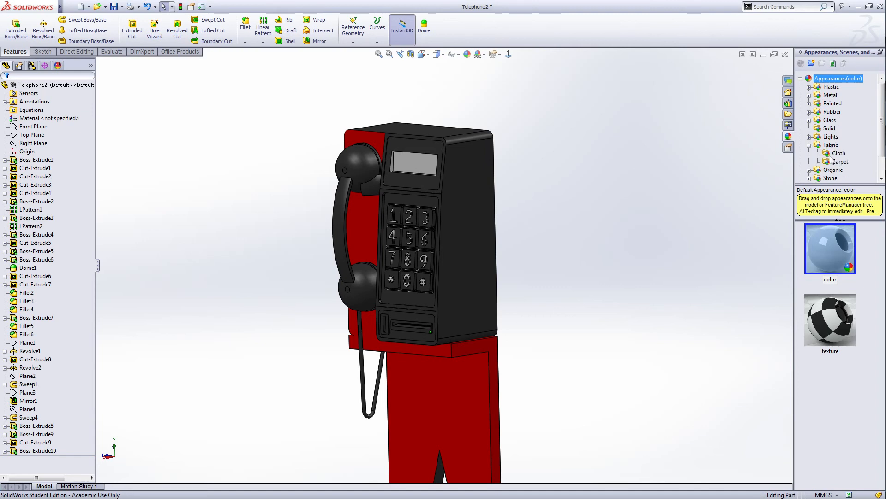
click(837, 154)
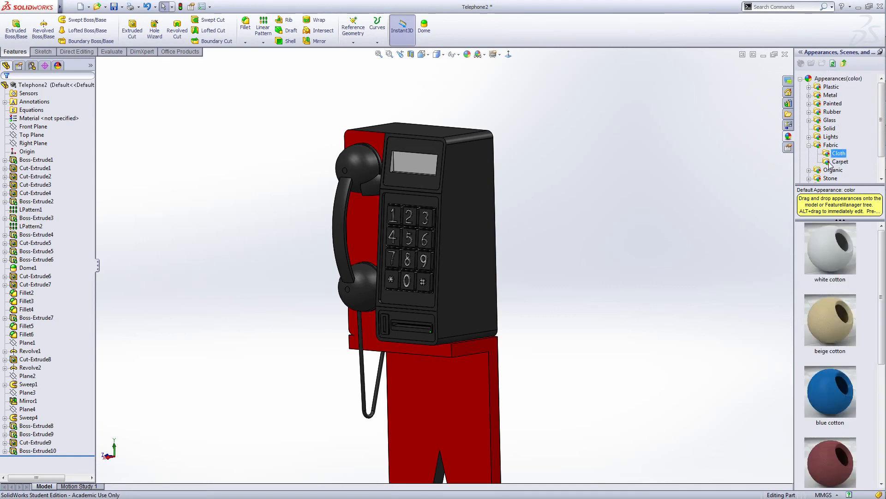
click(840, 161)
drag(882, 260, 882, 335)
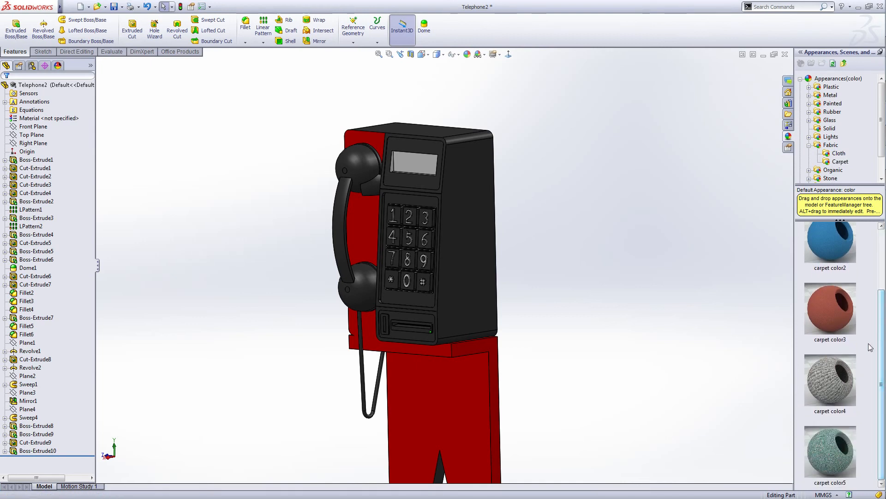
Apply the carpet color4 appearance to the handset cord, Sweep4.
right_click(833, 384)
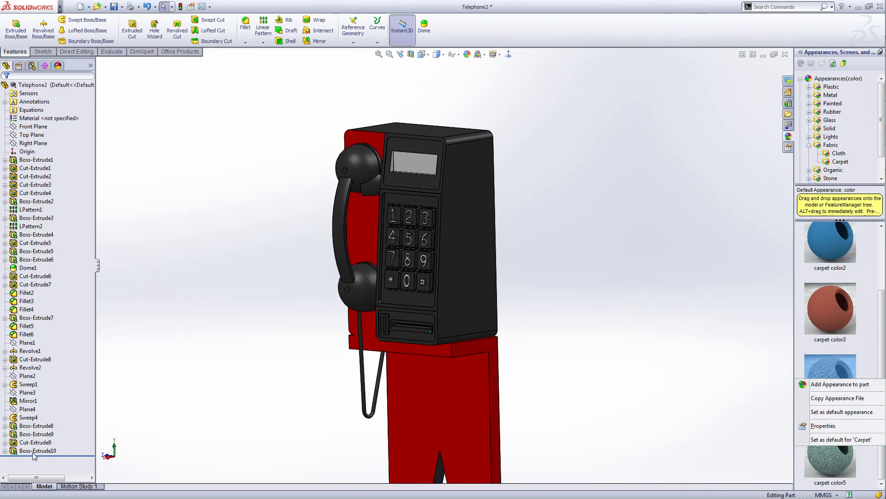
click(27, 417)
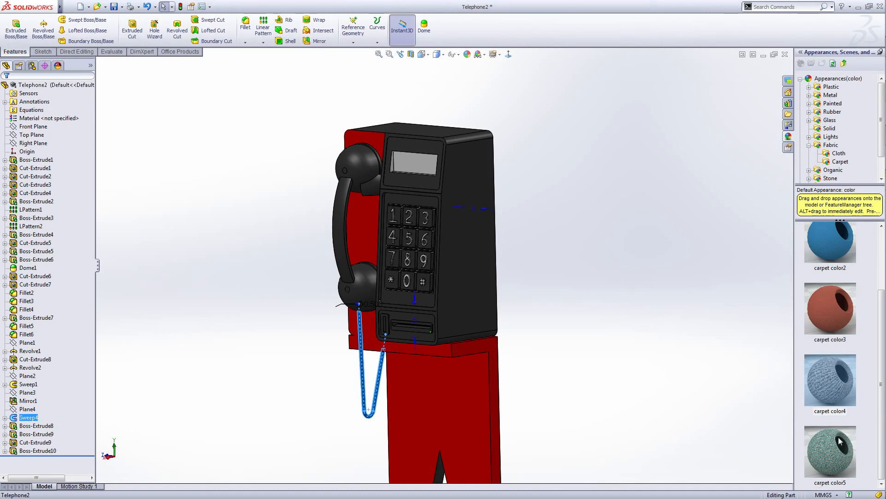
right_click(826, 385)
click(825, 391)
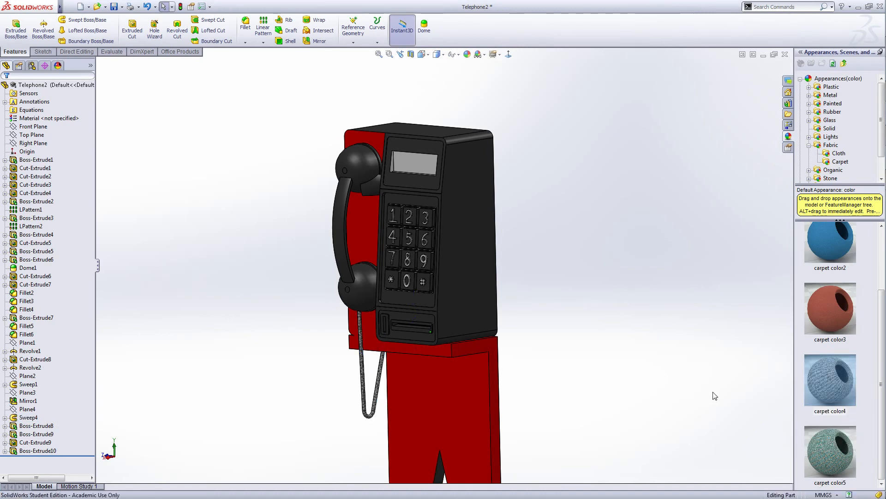
Examine the finished telephone from the front and side, including the textured cord, keypad characters and red stand.
middle_drag(715, 396, 623, 411)
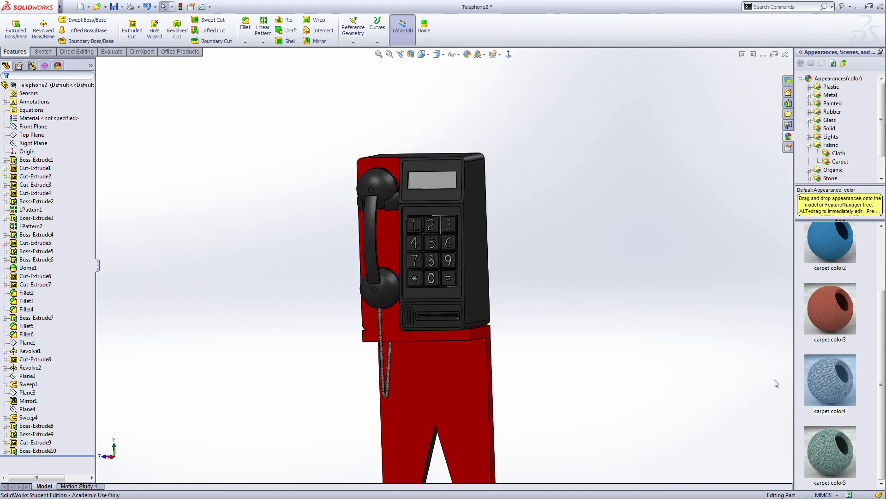
scroll(777, 383, down, 2)
middle_drag(526, 364, 511, 306)
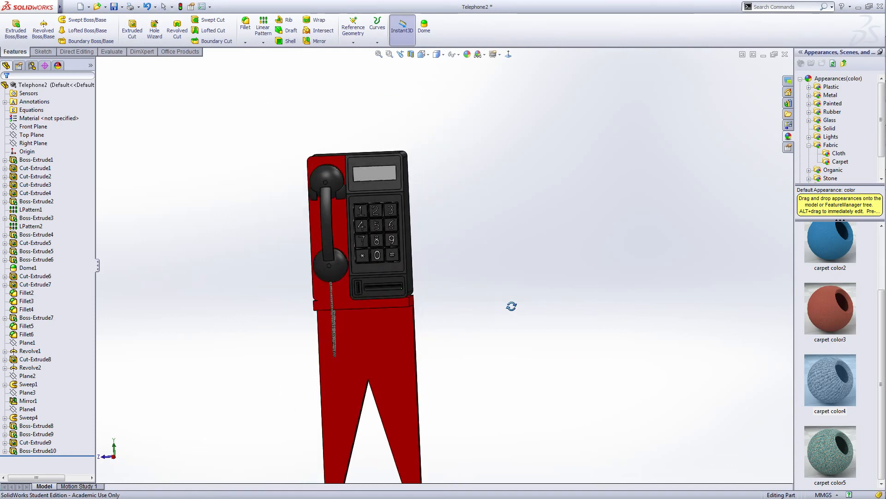
click(516, 276)
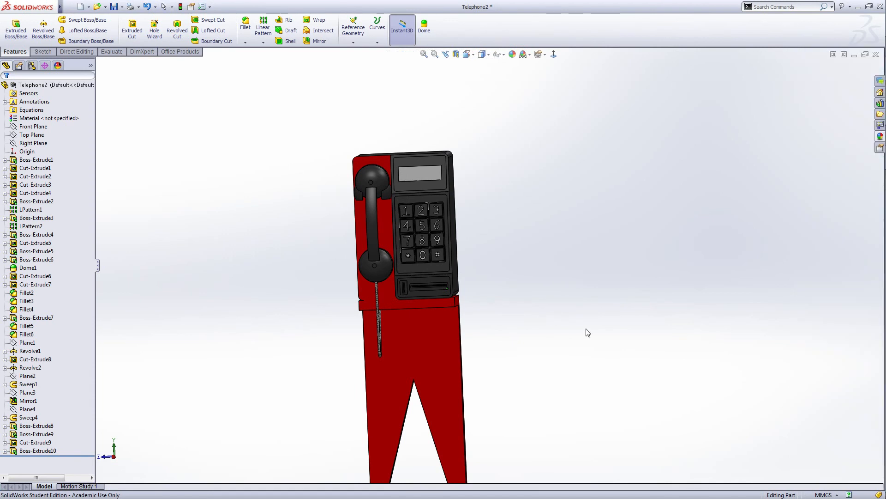
middle_drag(587, 332, 489, 335)
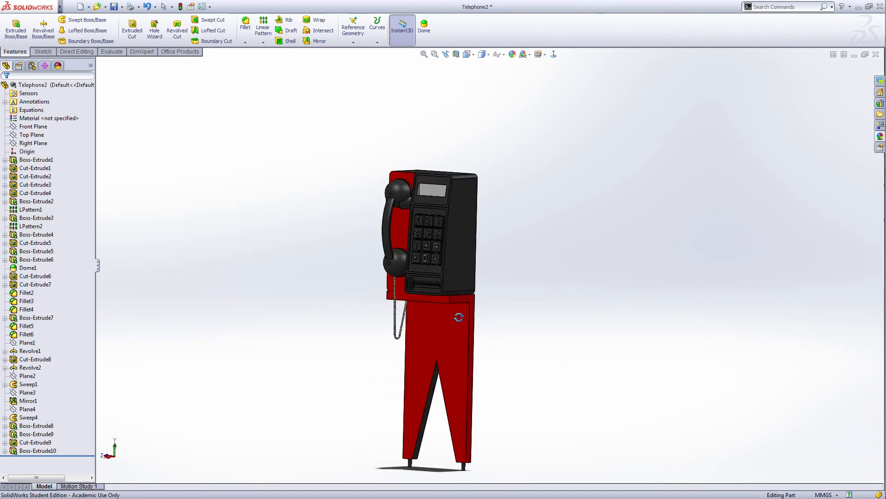
scroll(449, 297, down, 5)
scroll(450, 296, down, 1)
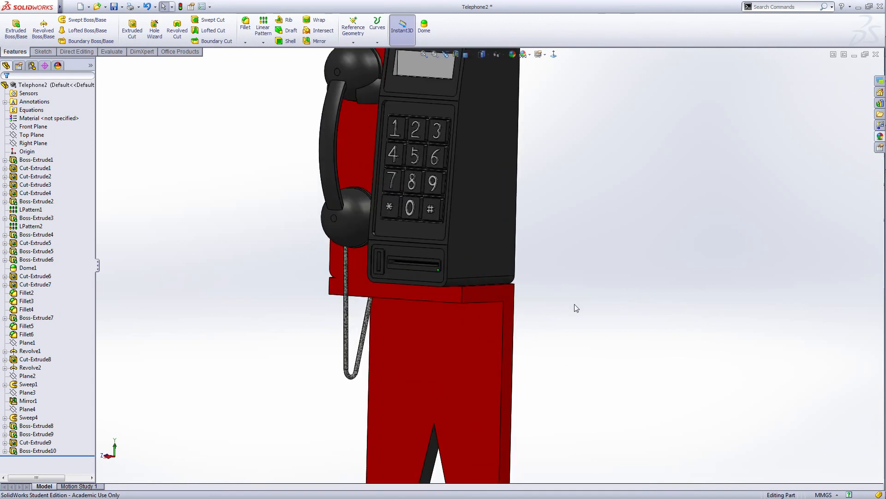
middle_drag(575, 304, 572, 325)
scroll(537, 293, up, 2)
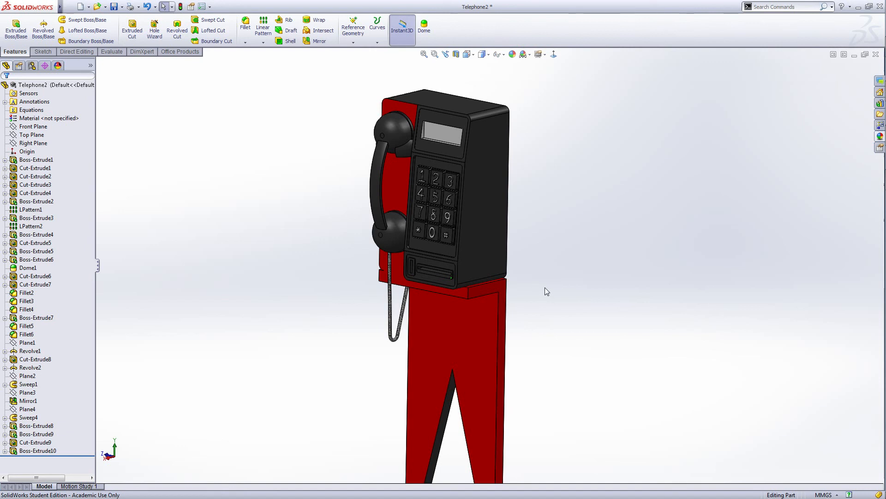
scroll(536, 280, down, 2)
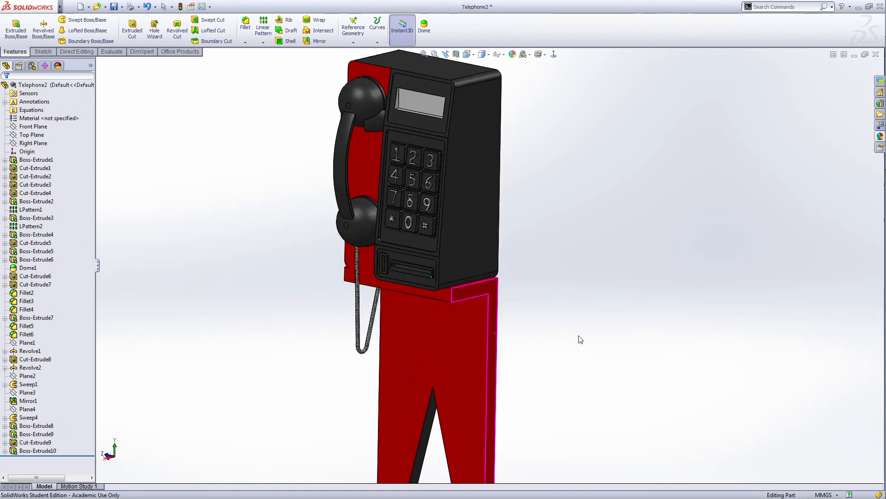
middle_drag(581, 339, 594, 317)
scroll(483, 226, down, 3)
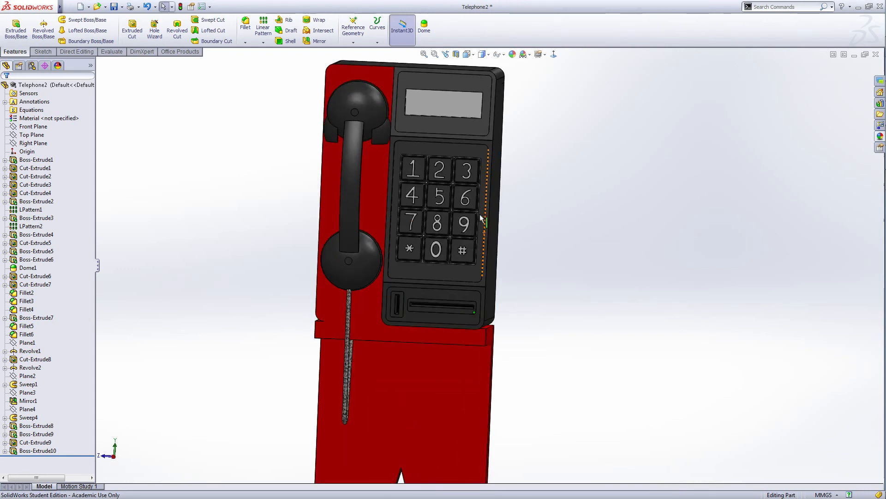
scroll(483, 226, up, 3)
middle_drag(554, 254, 520, 254)
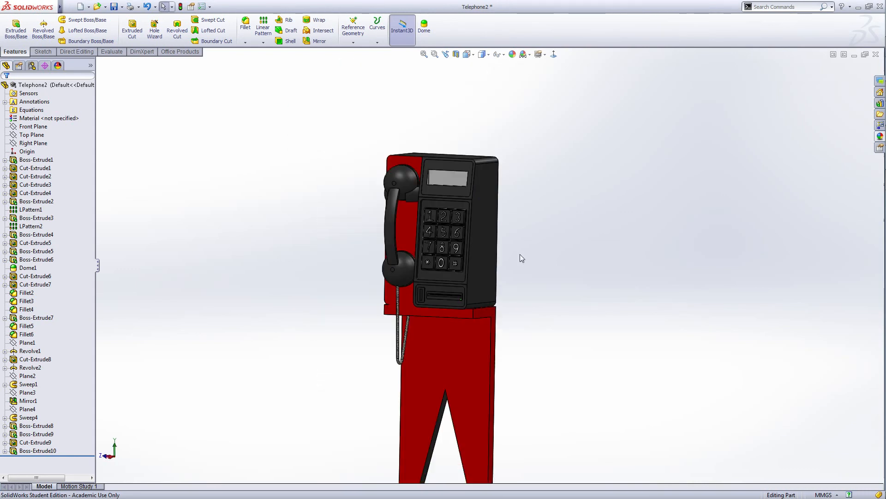